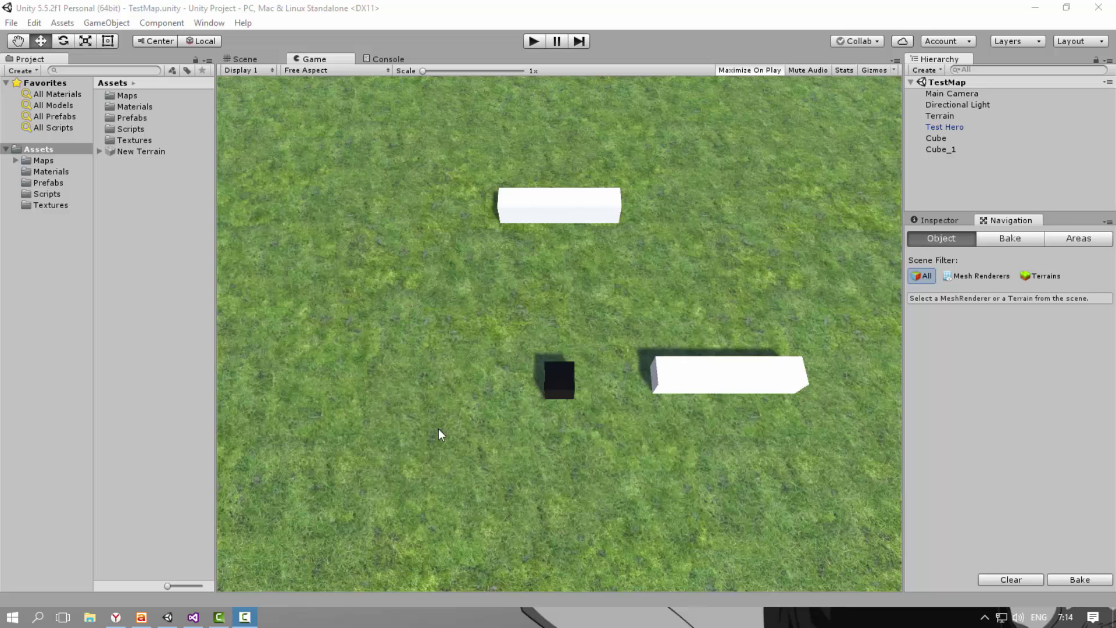
In Unity, look through the Hierarchy objects one by one, ending on Test Hero
{"action": "left_click", "coordinate": [389, 224]}
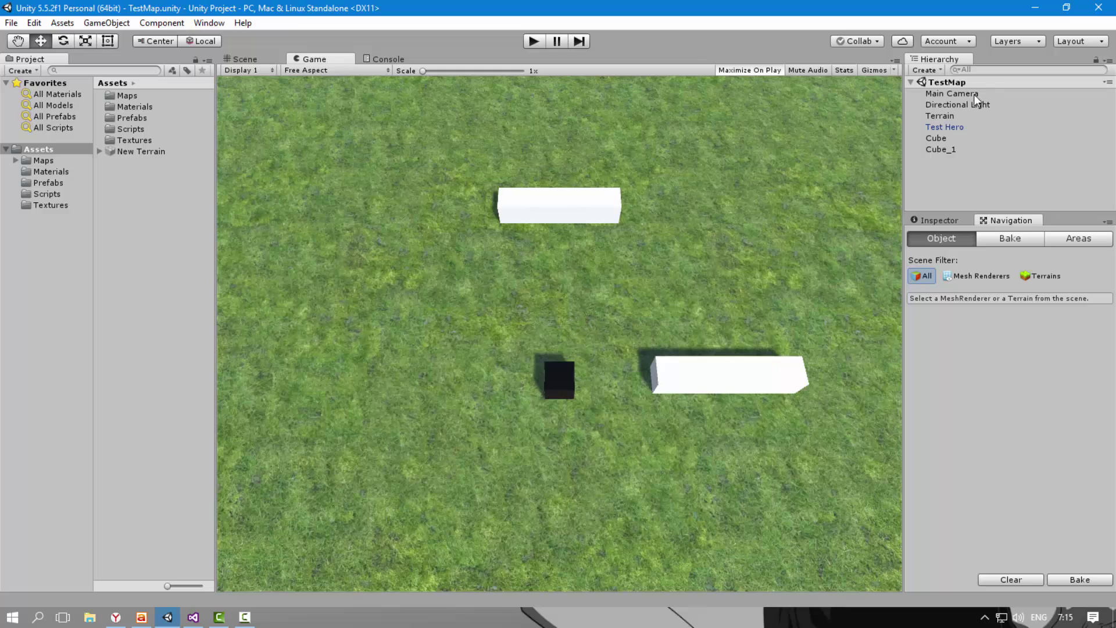
{"action": "left_click", "coordinate": [958, 94]}
{"action": "left_click", "coordinate": [947, 105]}
{"action": "left_click", "coordinate": [943, 116]}
{"action": "left_click", "coordinate": [940, 139]}
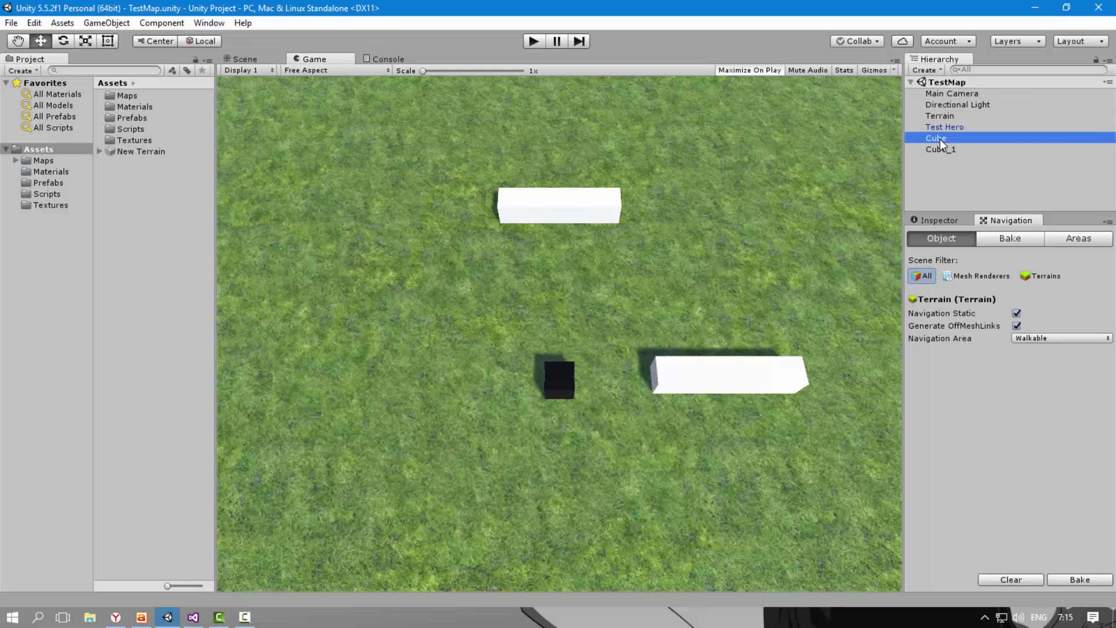
{"action": "left_click", "coordinate": [941, 150], "text": "shift"}
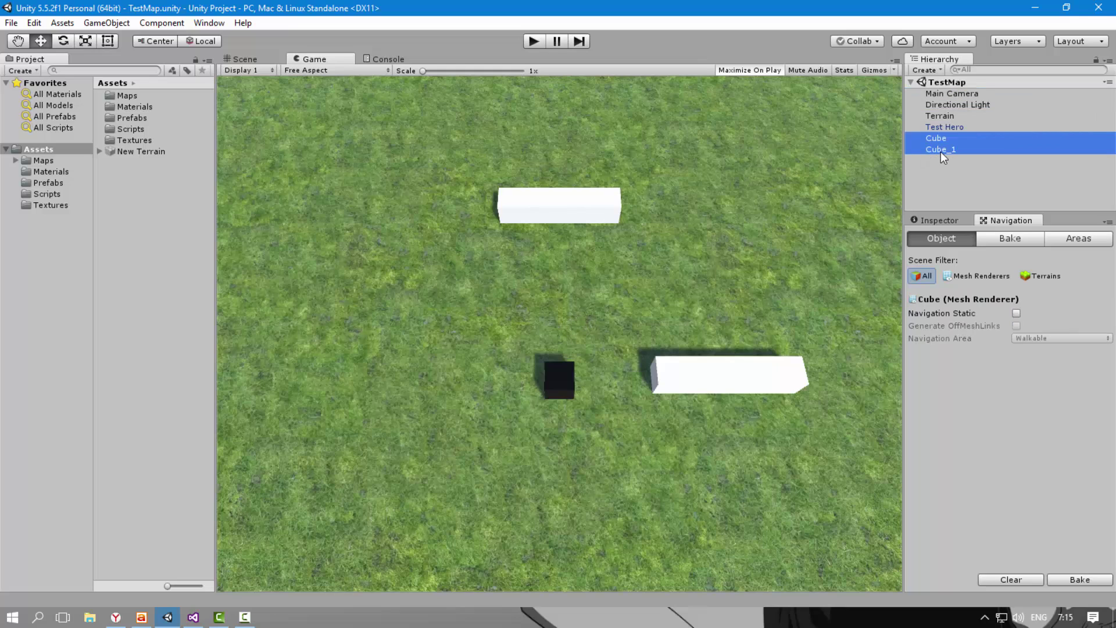
{"action": "left_click", "coordinate": [975, 126]}
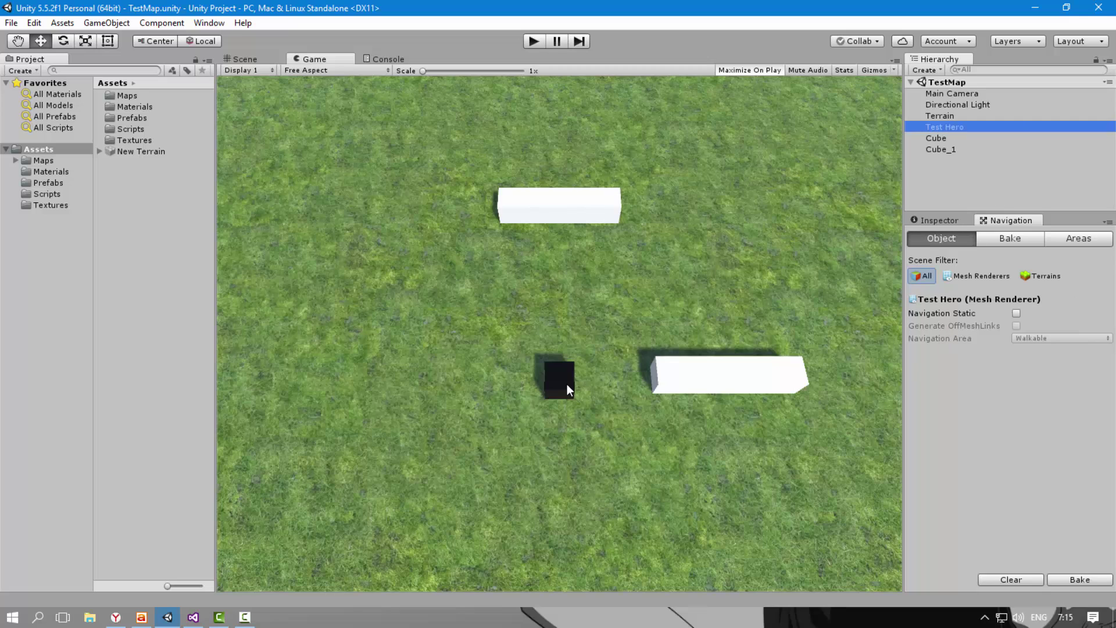
Browse the Maps, Materials, Scripts and Textures folders under Assets
{"action": "left_click", "coordinate": [51, 151]}
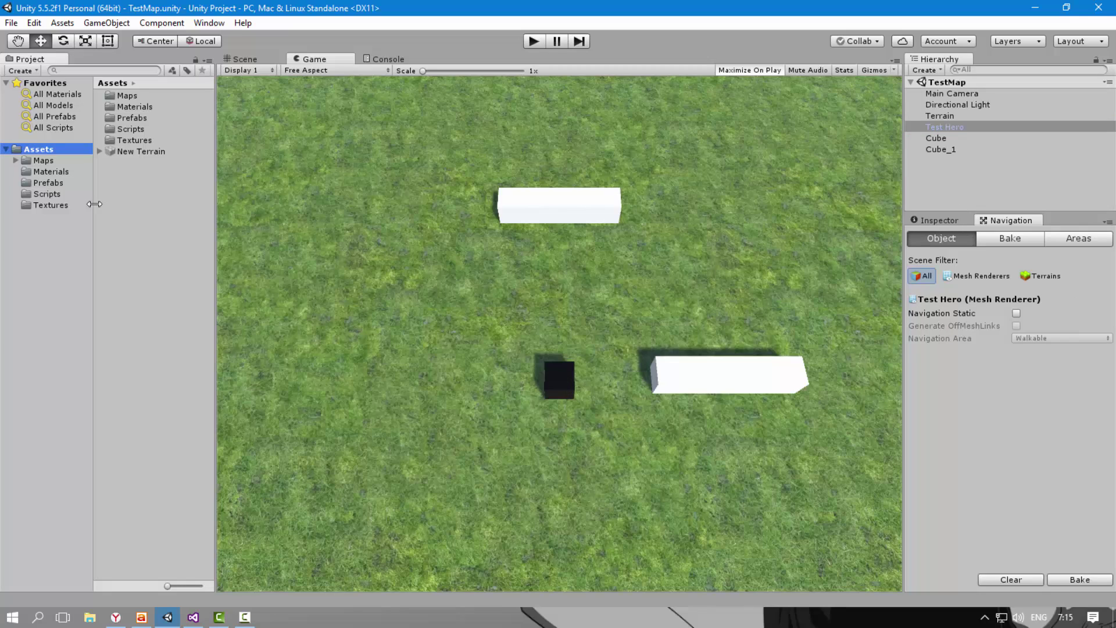
{"action": "left_click", "coordinate": [16, 161]}
{"action": "left_click", "coordinate": [16, 161]}
{"action": "left_click", "coordinate": [35, 161]}
{"action": "left_click", "coordinate": [53, 172]}
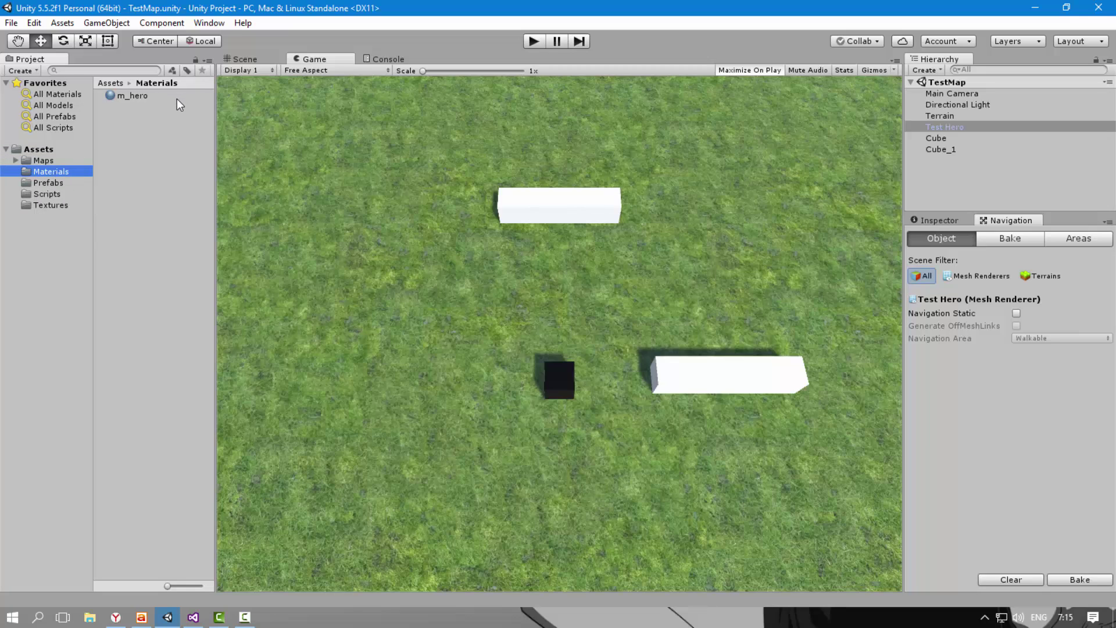
{"action": "left_click", "coordinate": [54, 183]}
{"action": "left_click", "coordinate": [54, 192]}
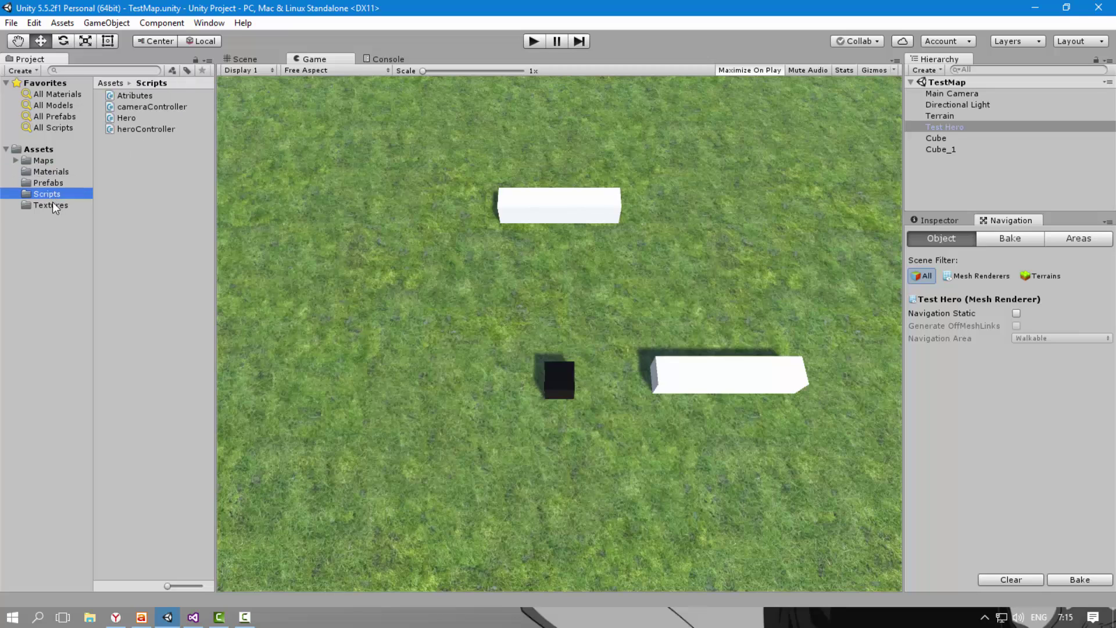
{"action": "left_click", "coordinate": [52, 206]}
{"action": "left_click", "coordinate": [51, 152]}
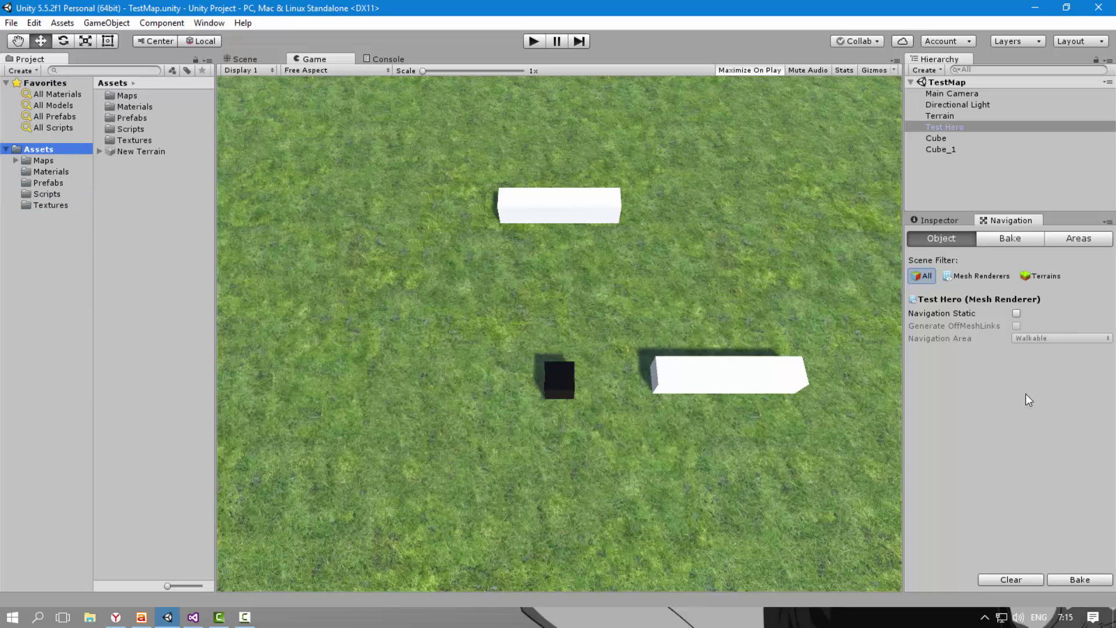
Open the Console panel, then view and close the About Unity window
{"action": "left_click", "coordinate": [210, 24]}
{"action": "left_click", "coordinate": [247, 440]}
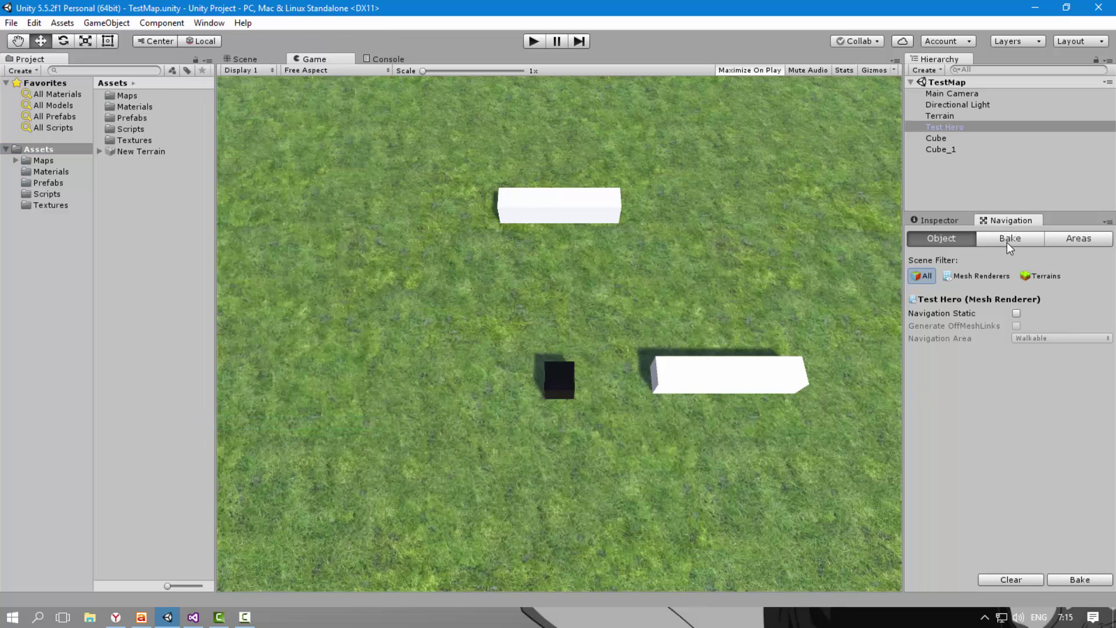
{"action": "left_click", "coordinate": [244, 27]}
{"action": "left_click", "coordinate": [252, 42]}
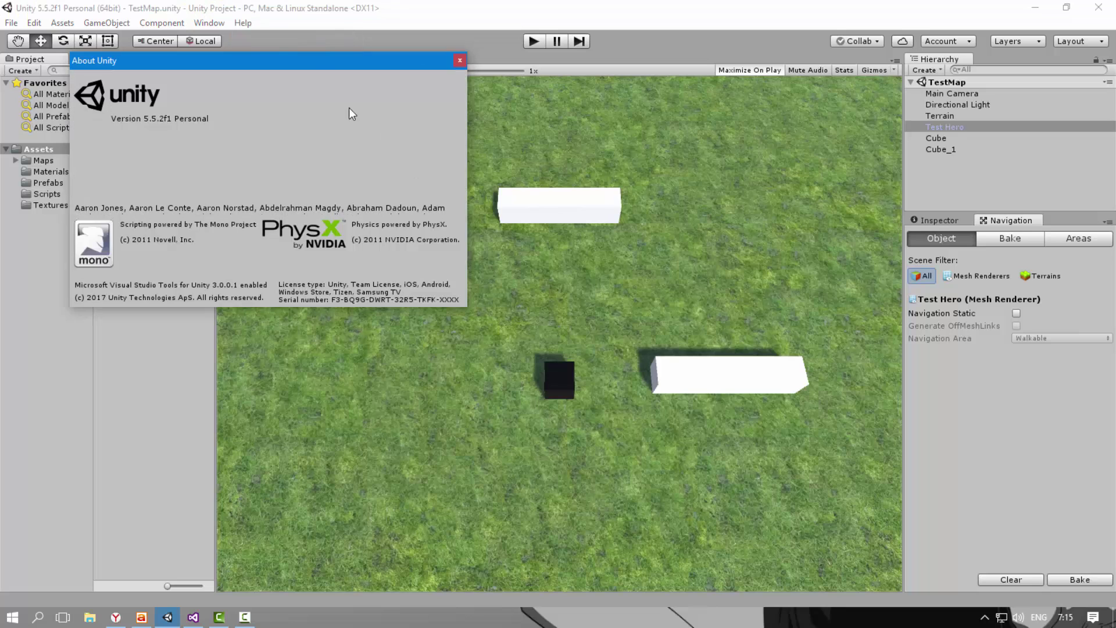
{"action": "mouse_move", "coordinate": [316, 56]}
{"action": "left_mouse_down"}
{"action": "mouse_move", "coordinate": [546, 131]}
{"action": "mouse_move", "coordinate": [527, 120]}
{"action": "left_mouse_up"}
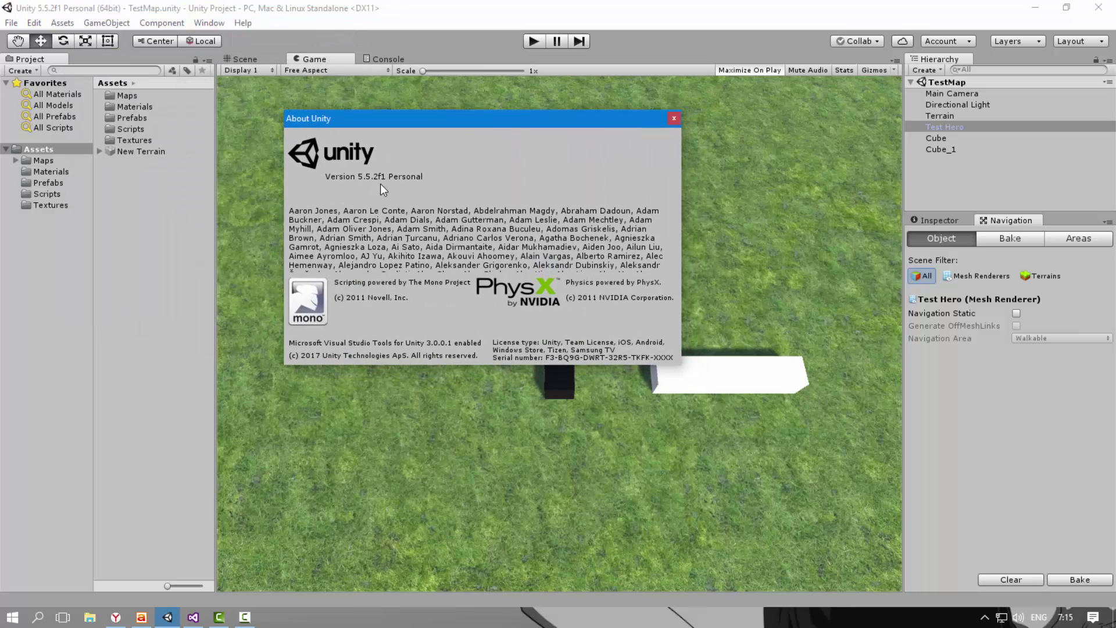
{"action": "left_click", "coordinate": [674, 119]}
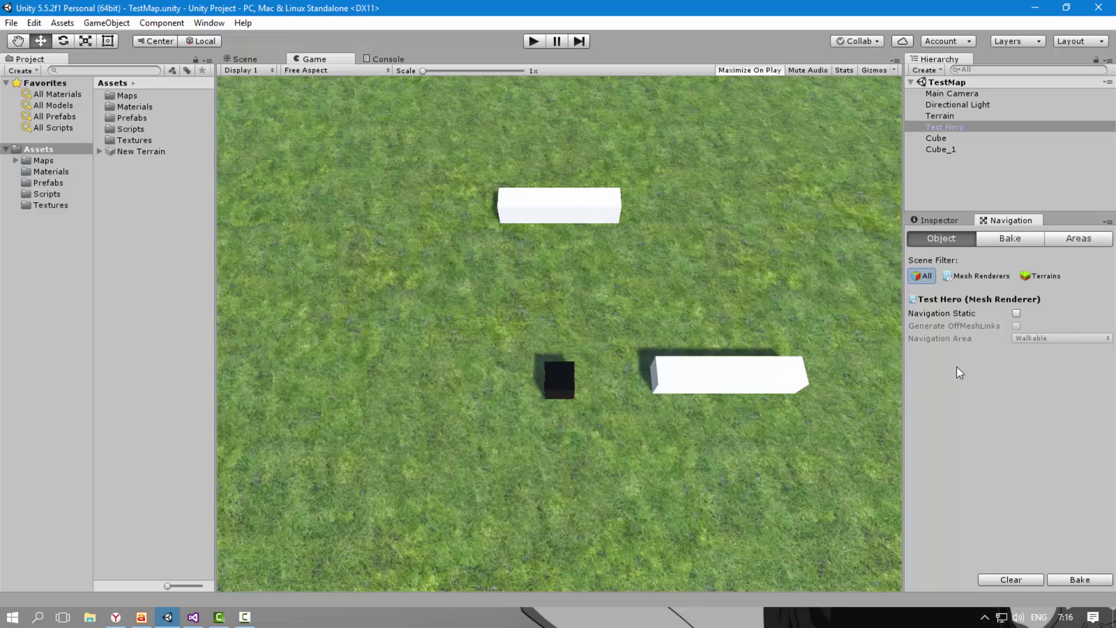
Mark Terrain, Cube and Cube_1 as Navigation Static and show the Bake settings
{"action": "left_click", "coordinate": [942, 140]}
{"action": "left_click", "coordinate": [940, 149], "text": "ctrl"}
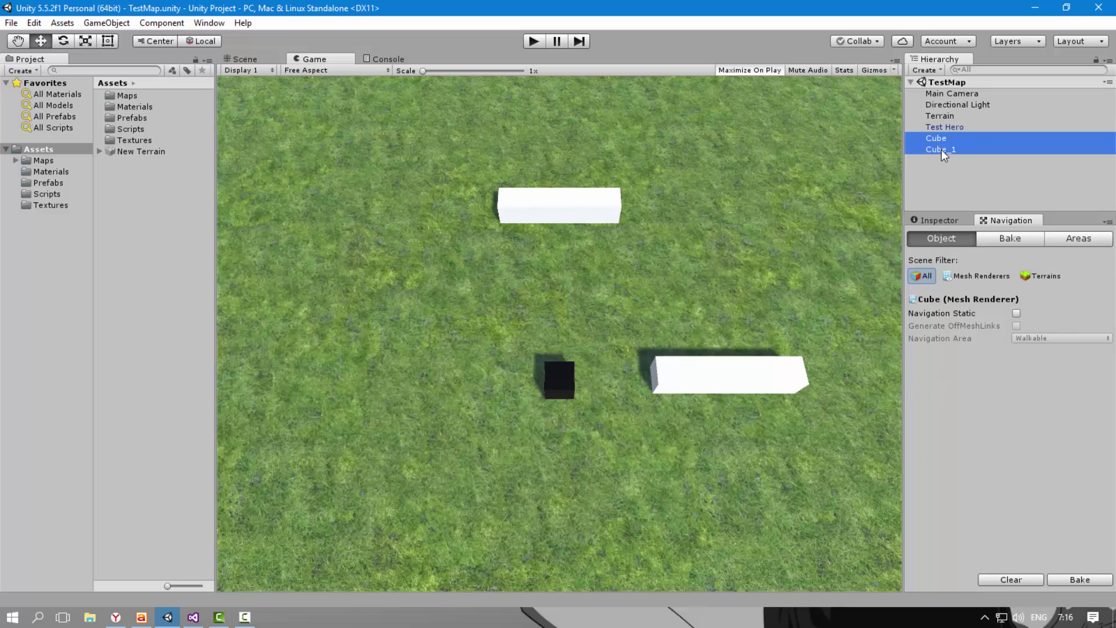
{"action": "left_click", "coordinate": [940, 116], "text": "ctrl"}
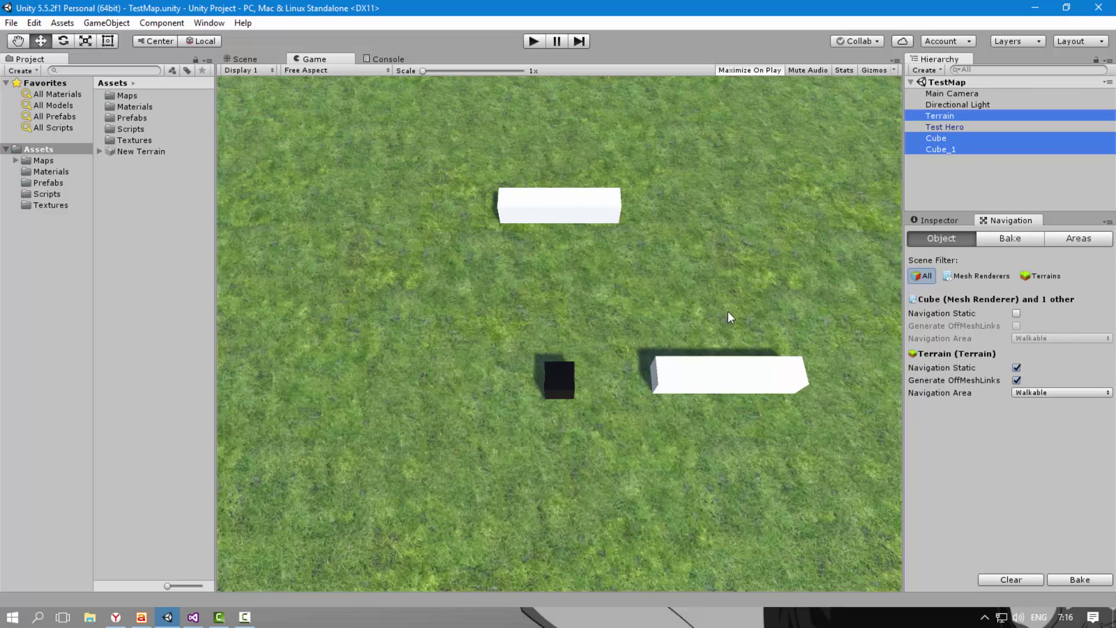
{"action": "left_click", "coordinate": [939, 240]}
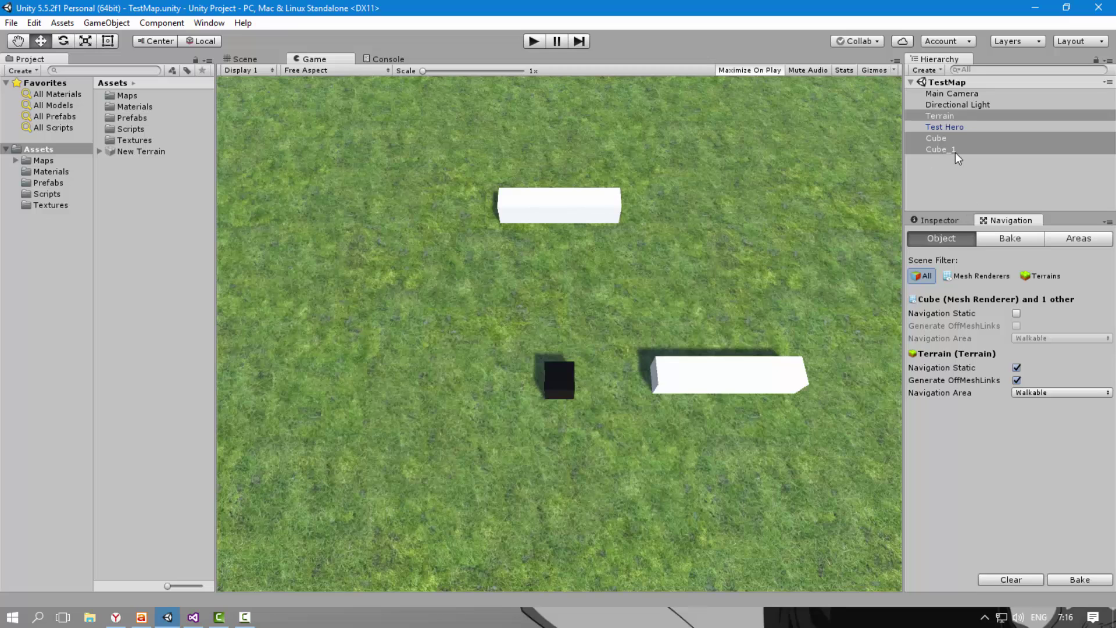
{"action": "left_click", "coordinate": [1017, 314]}
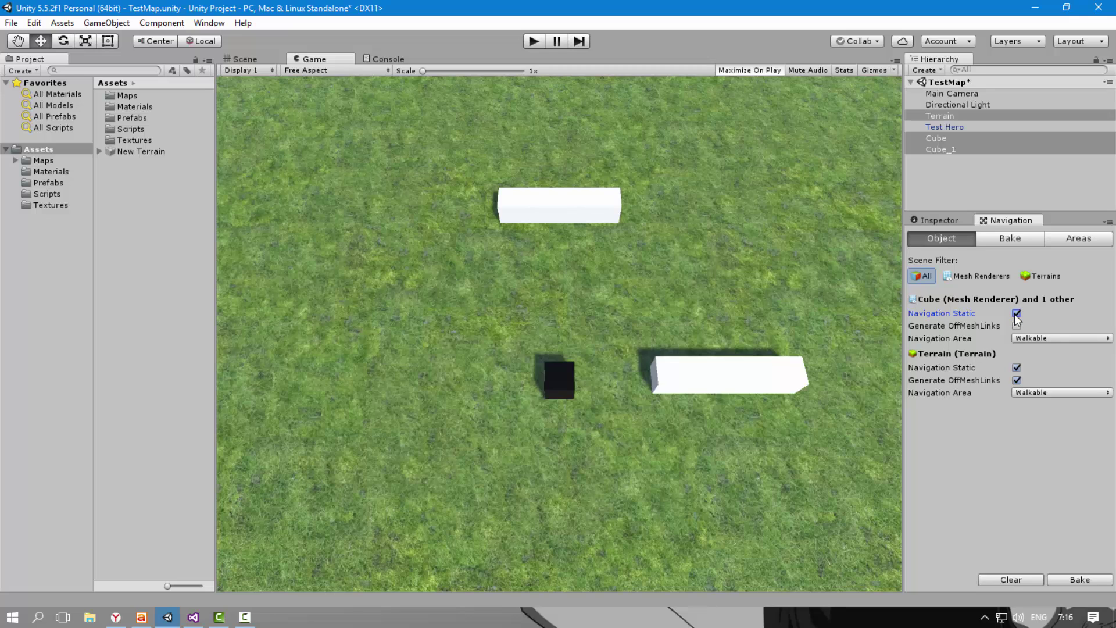
{"action": "left_click", "coordinate": [1004, 243]}
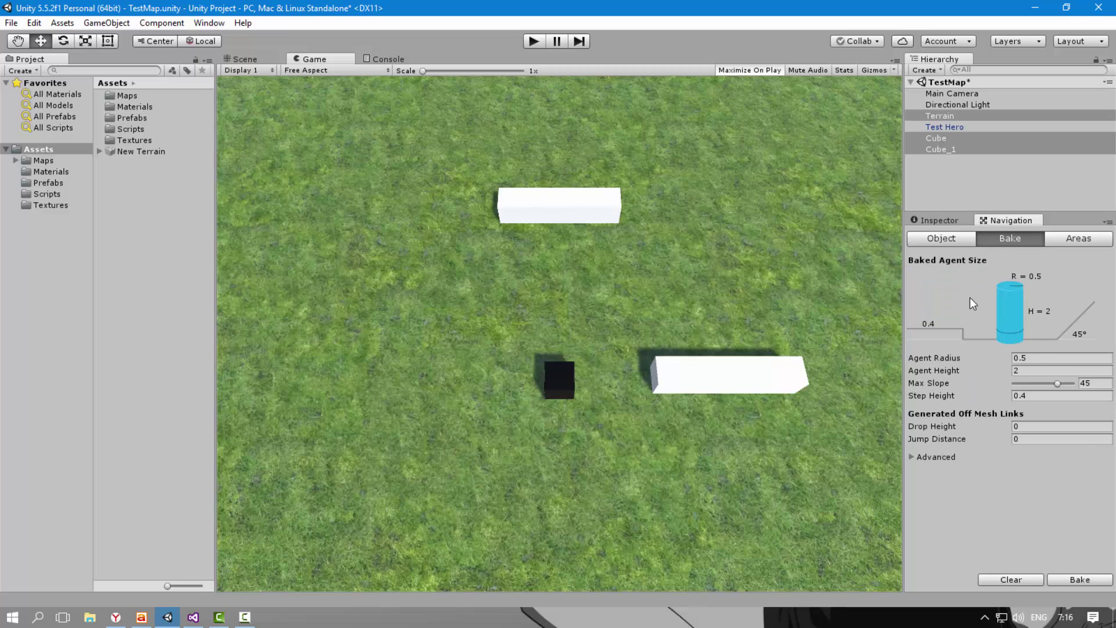
Switch to the Scene view and bake the navigation mesh
{"action": "left_click", "coordinate": [242, 59]}
{"action": "scroll", "coordinate": [754, 272], "scroll_direction": "up", "scroll_amount": 3}
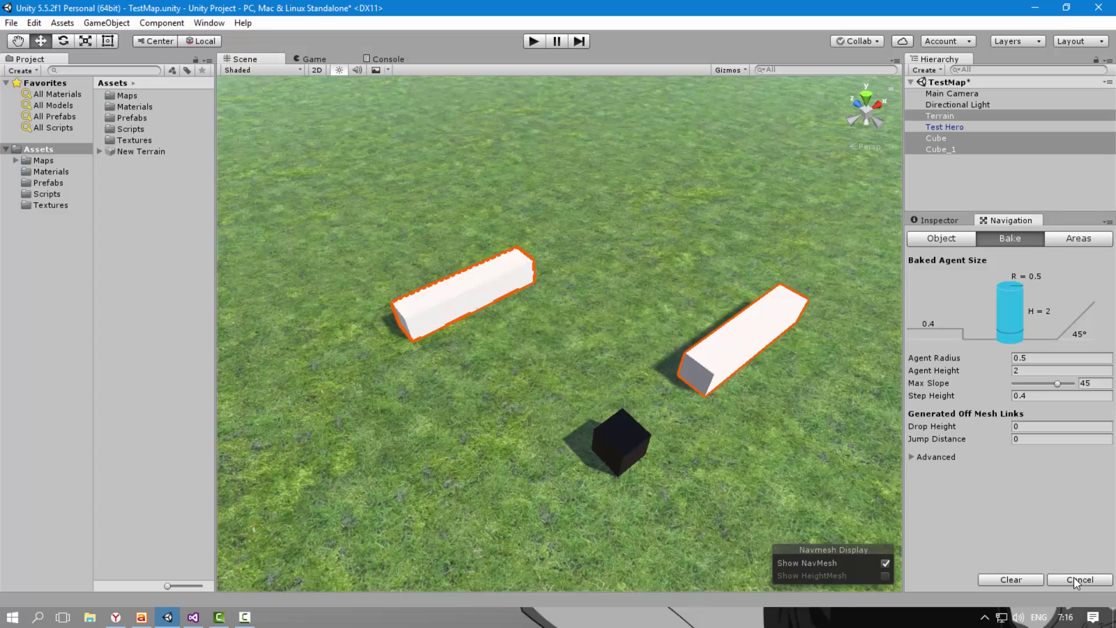
{"action": "left_click", "coordinate": [1073, 579]}
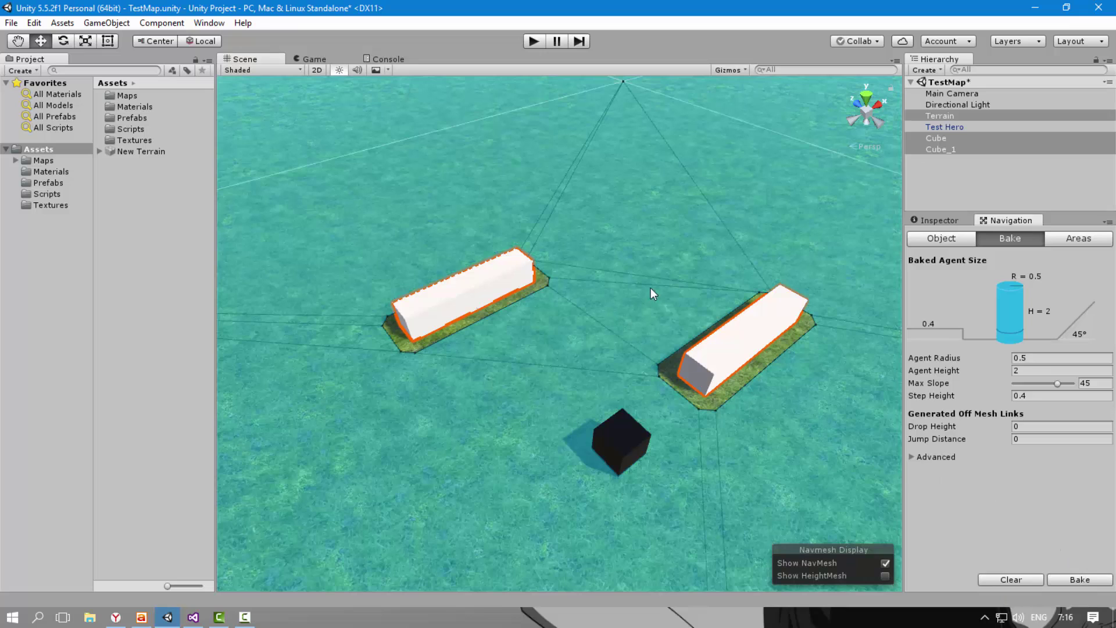
Orbit the Scene view around the boxes to inspect the baked navmesh
{"action": "mouse_move", "coordinate": [701, 255]}
{"action": "left_mouse_down", "text": "alt"}
{"action": "mouse_move", "coordinate": [661, 229]}
{"action": "mouse_move", "coordinate": [697, 387]}
{"action": "left_mouse_up", "text": "alt"}
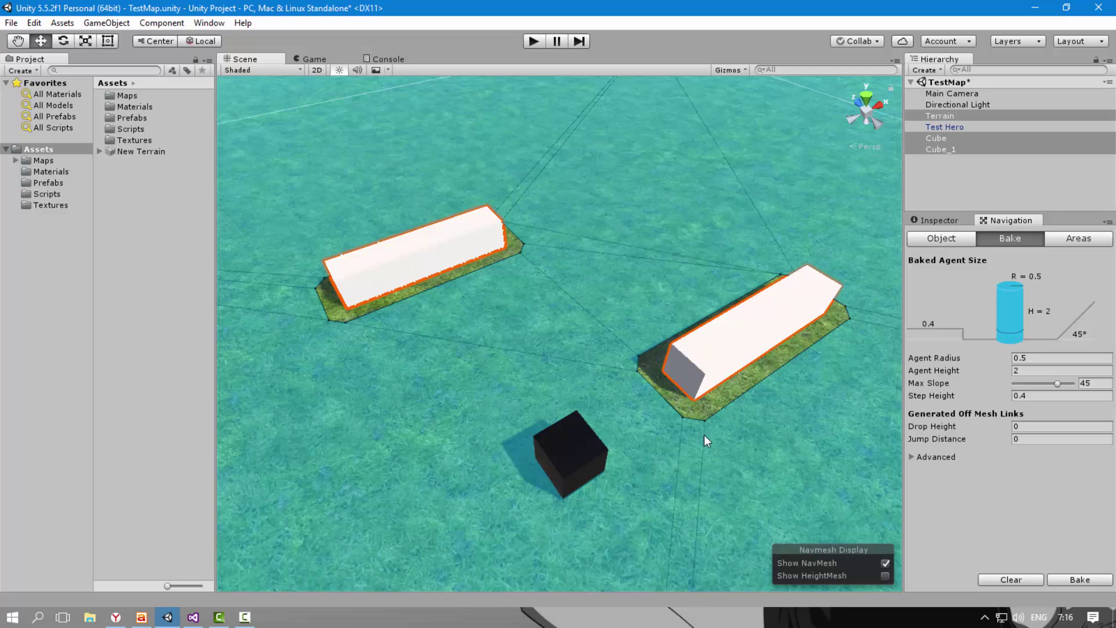
{"action": "left_click_drag", "start_coordinate": [697, 257], "coordinate": [681, 259], "text": "alt"}
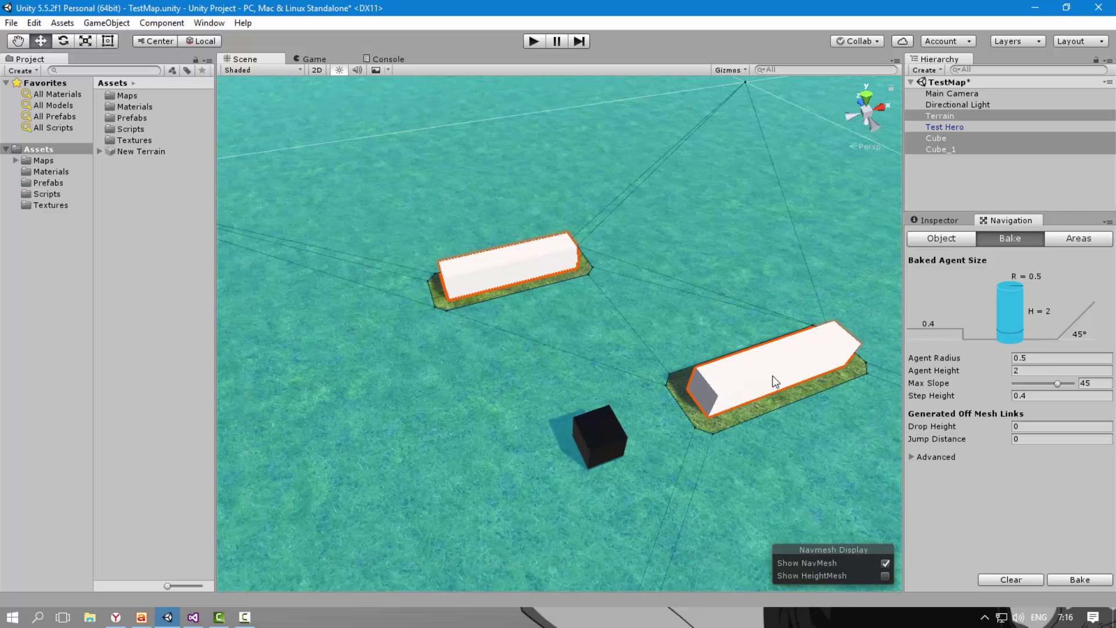
{"action": "left_click", "coordinate": [933, 182]}
{"action": "left_click_drag", "start_coordinate": [684, 209], "coordinate": [730, 203], "text": "alt"}
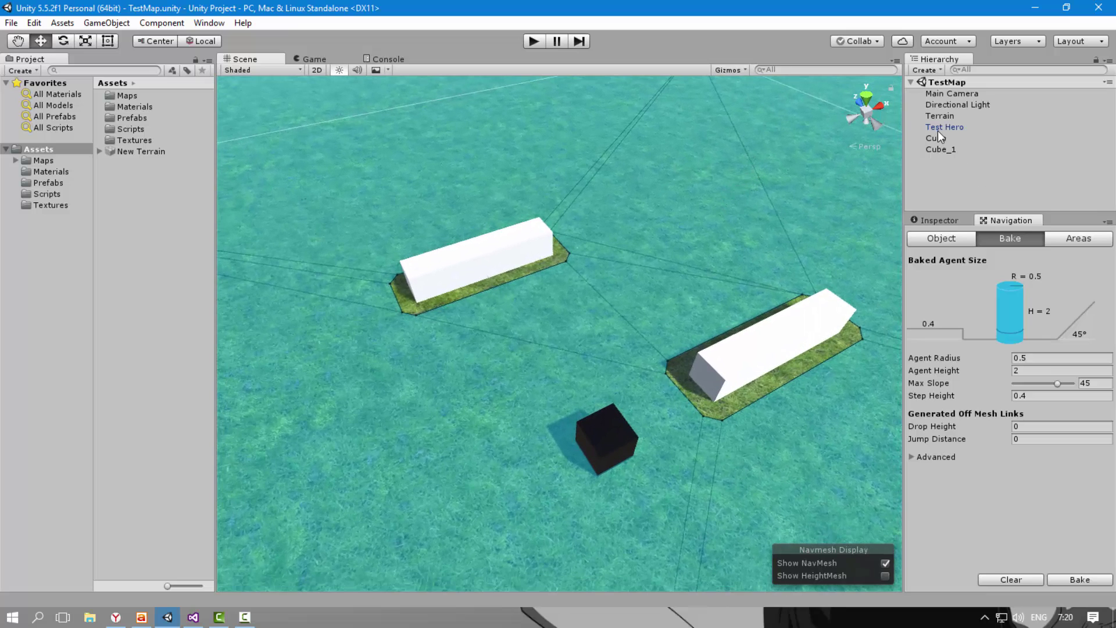
Add a Nav Mesh Agent component to the Test Hero cube
{"action": "left_click", "coordinate": [938, 128]}
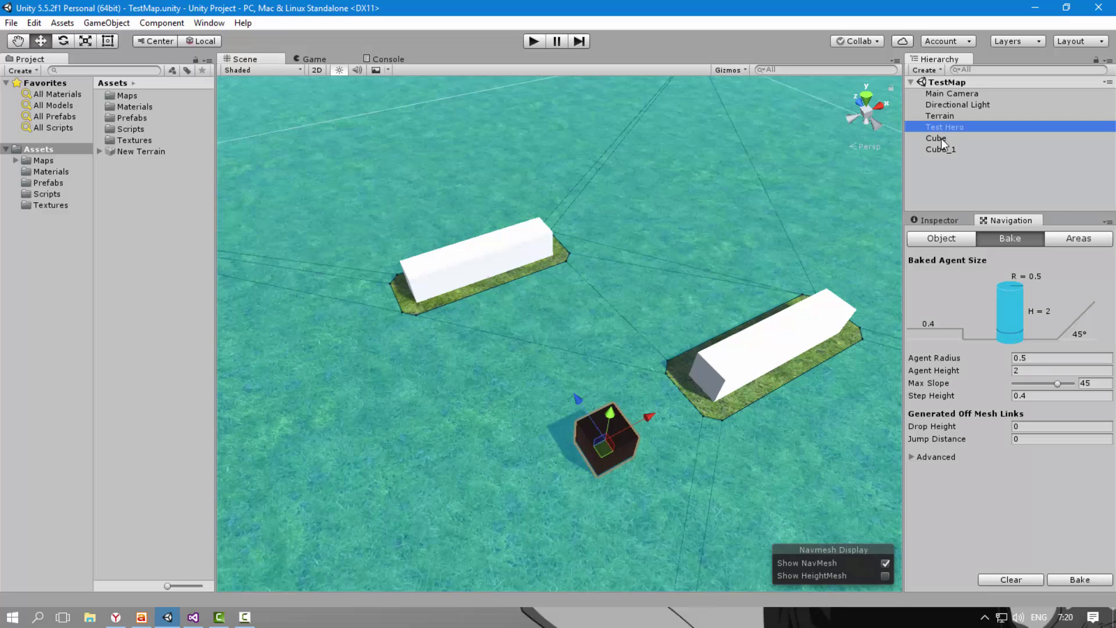
{"action": "left_click", "coordinate": [932, 220]}
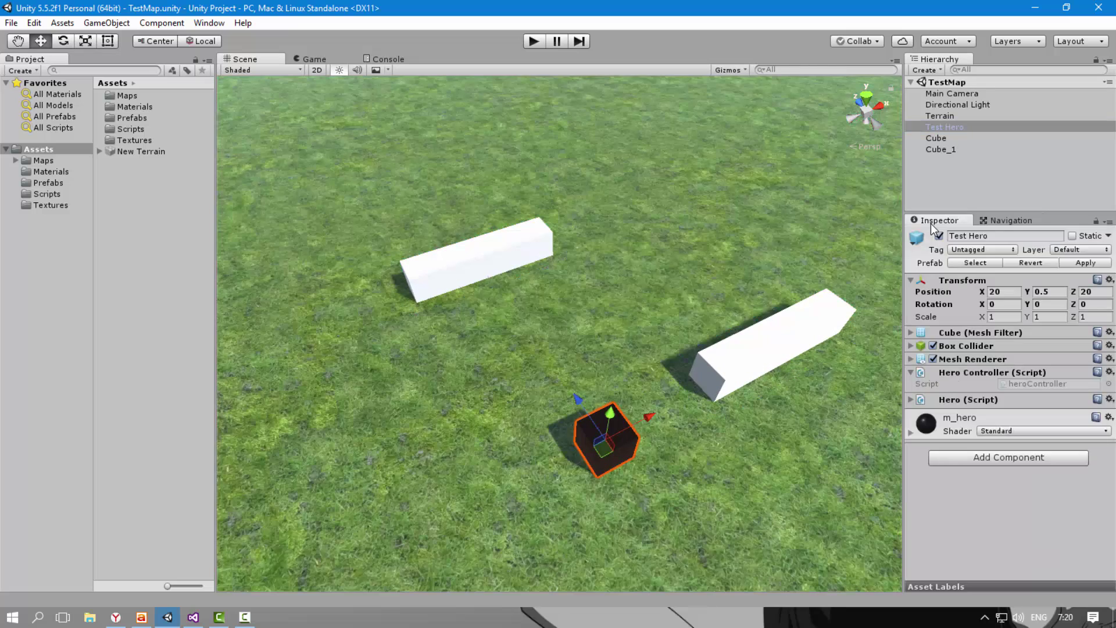
{"action": "left_click", "coordinate": [993, 456]}
{"action": "left_click", "coordinate": [986, 329]}
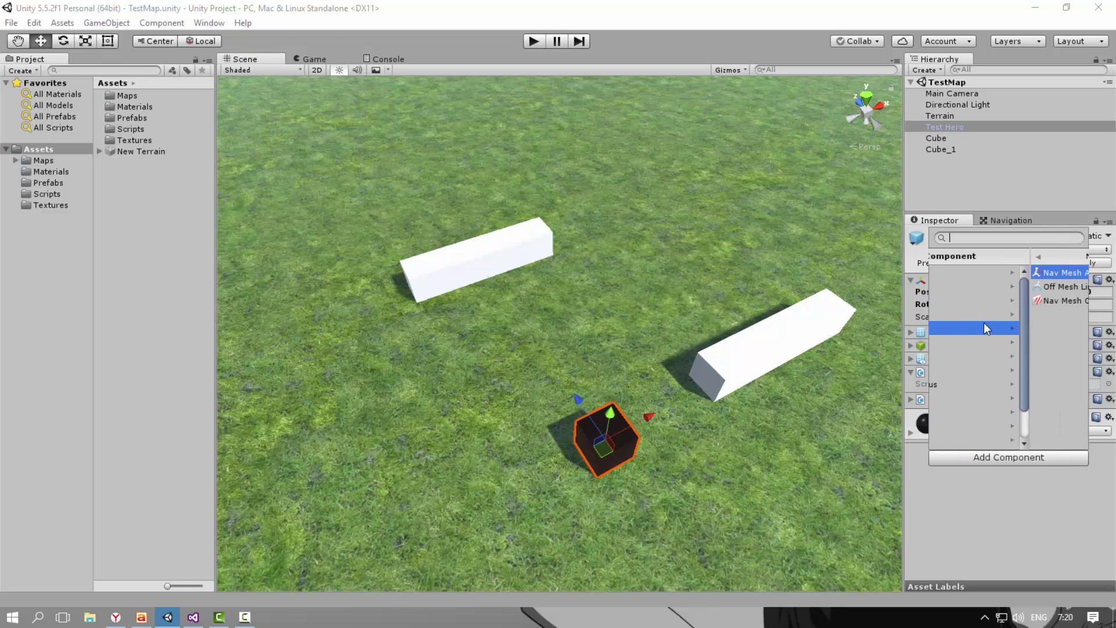
{"action": "left_click", "coordinate": [984, 271]}
{"action": "scroll", "coordinate": [971, 452], "scroll_direction": "down", "scroll_amount": 2}
{"action": "scroll", "coordinate": [933, 474], "scroll_direction": "down", "scroll_amount": 3}
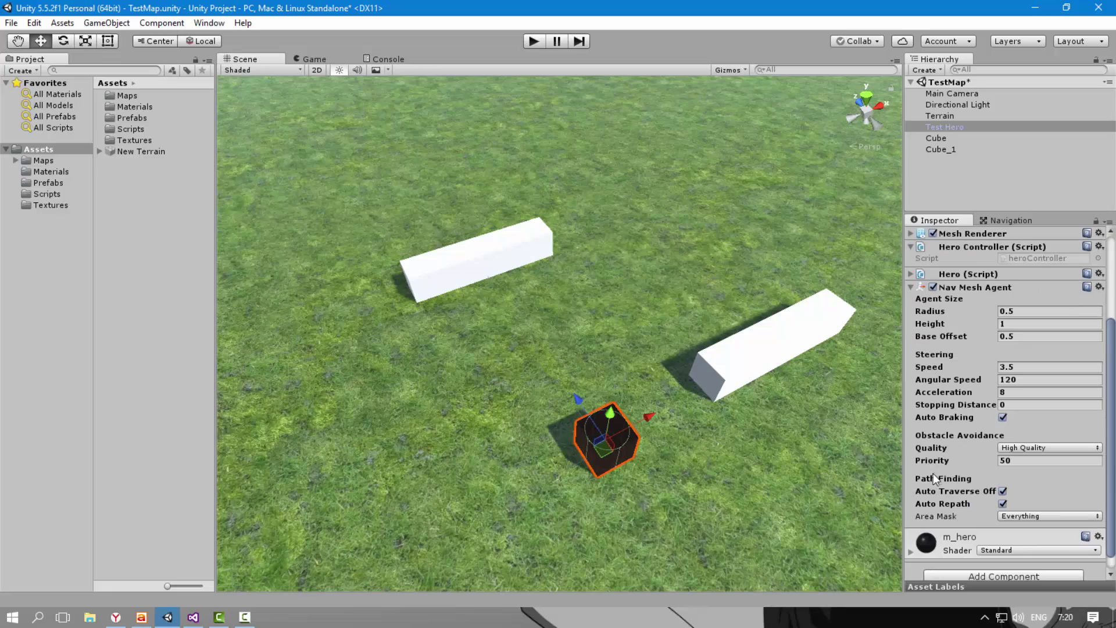
Save the TestMap scene with Ctrl+S while orbiting around the hero cube
{"action": "mouse_move", "coordinate": [706, 418]}
{"action": "left_mouse_down", "text": "alt"}
{"action": "mouse_move", "coordinate": [634, 320]}
{"action": "mouse_move", "coordinate": [546, 281]}
{"action": "mouse_move", "coordinate": [529, 415]}
{"action": "left_mouse_up", "text": "alt"}
{"action": "key", "text": "ctrl+s"}
{"action": "left_click_drag", "start_coordinate": [655, 244], "coordinate": [759, 276], "text": "alt"}
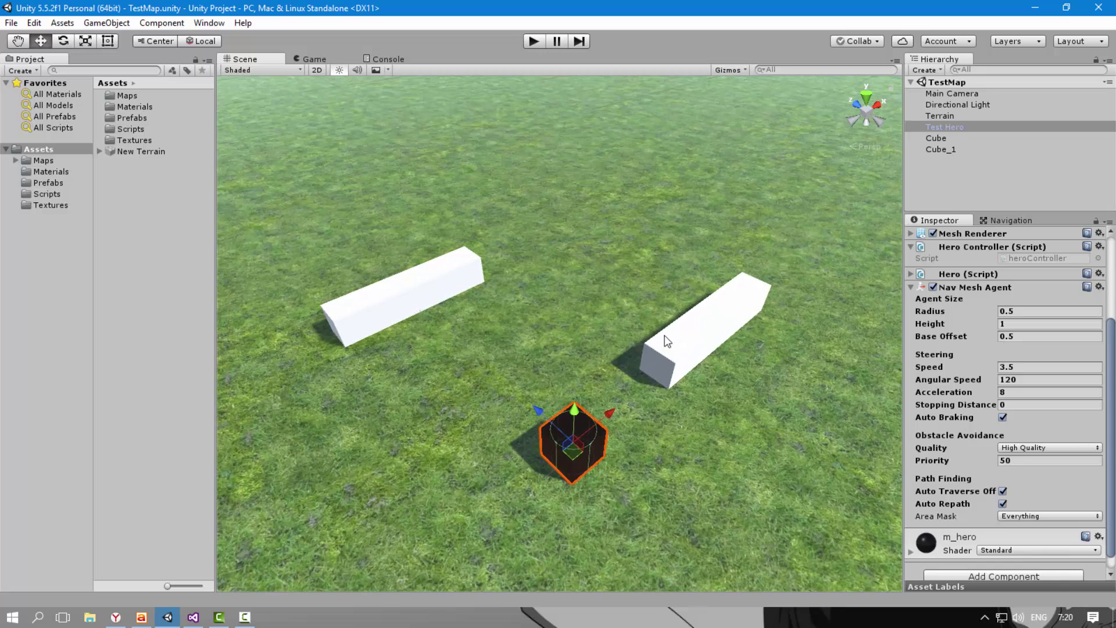
{"action": "left_click_drag", "start_coordinate": [668, 204], "coordinate": [667, 204], "text": "alt"}
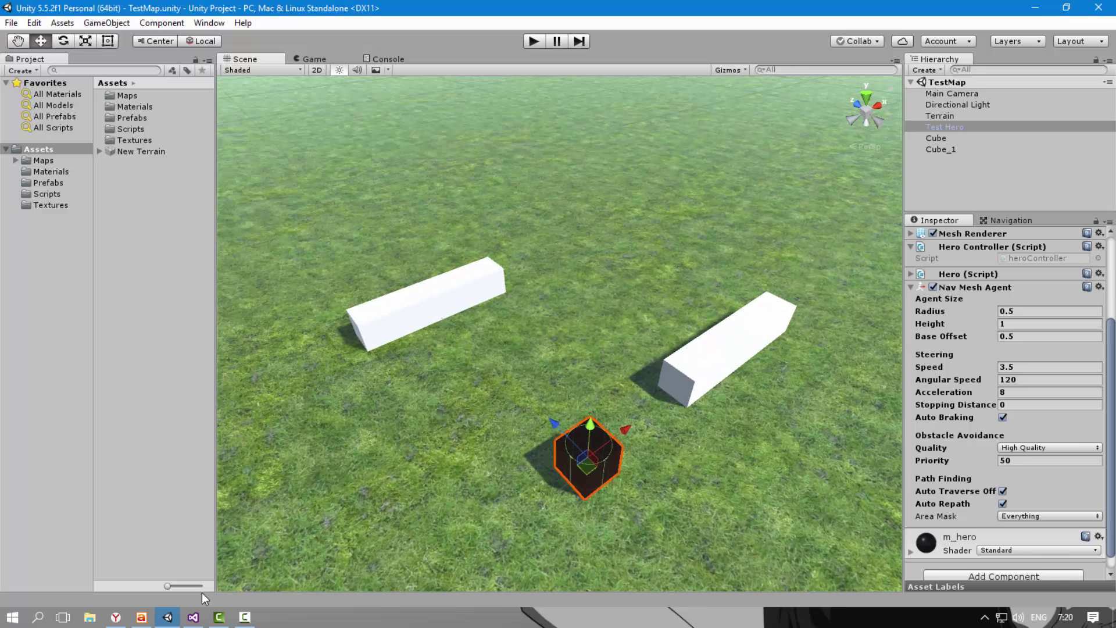
Review the camera movement code in cameraController.cs
{"action": "left_click", "coordinate": [193, 617]}
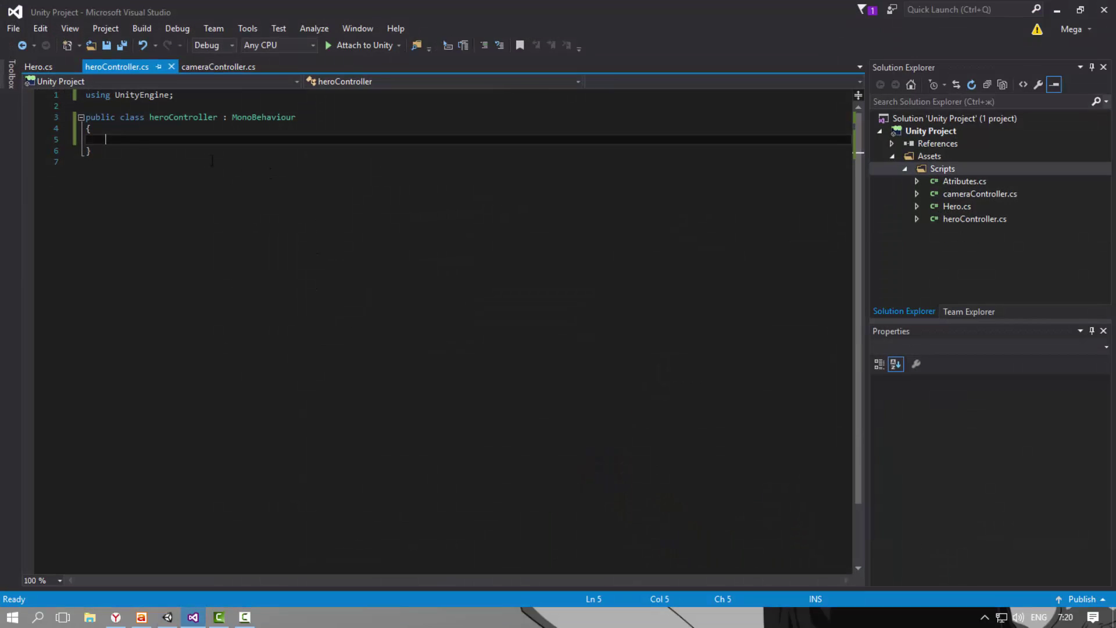
{"action": "left_click", "coordinate": [215, 68]}
{"action": "scroll", "coordinate": [289, 365], "scroll_direction": "down", "scroll_amount": 1}
{"action": "scroll", "coordinate": [288, 365], "scroll_direction": "down", "scroll_amount": 1}
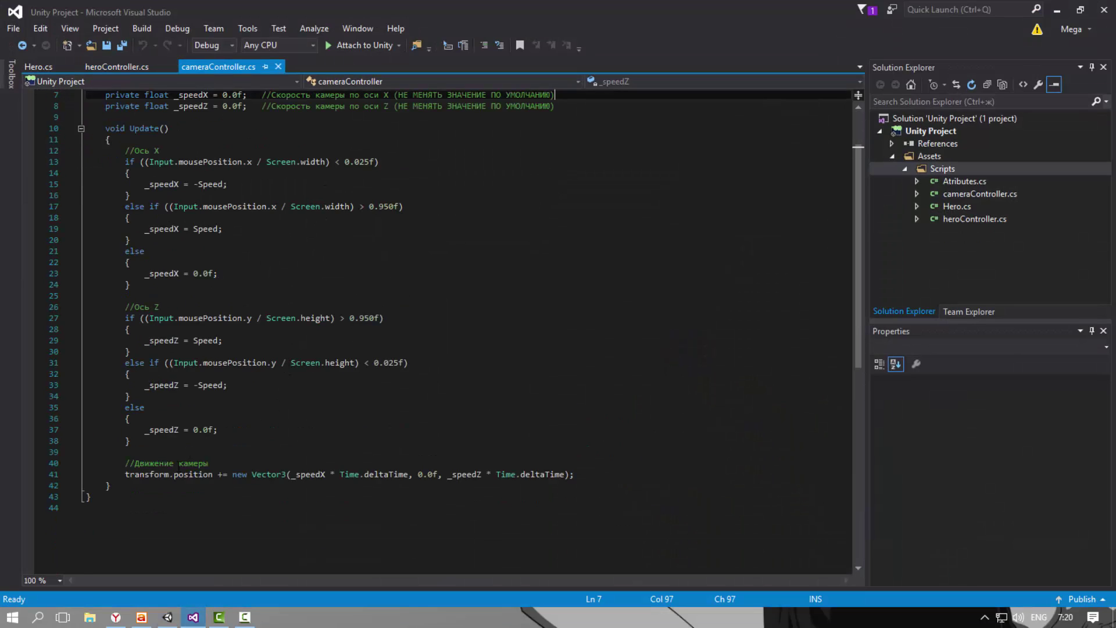
{"action": "scroll", "coordinate": [195, 475], "scroll_direction": "up", "scroll_amount": 2}
{"action": "left_click_drag", "start_coordinate": [602, 546], "coordinate": [15, 148]}
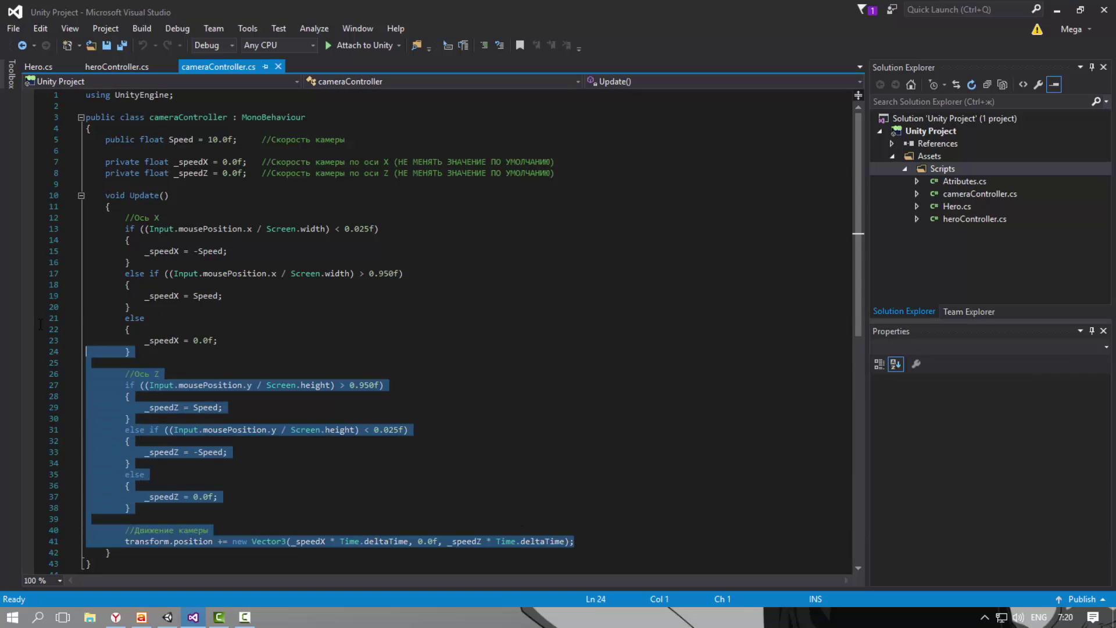
{"action": "left_click", "coordinate": [132, 351]}
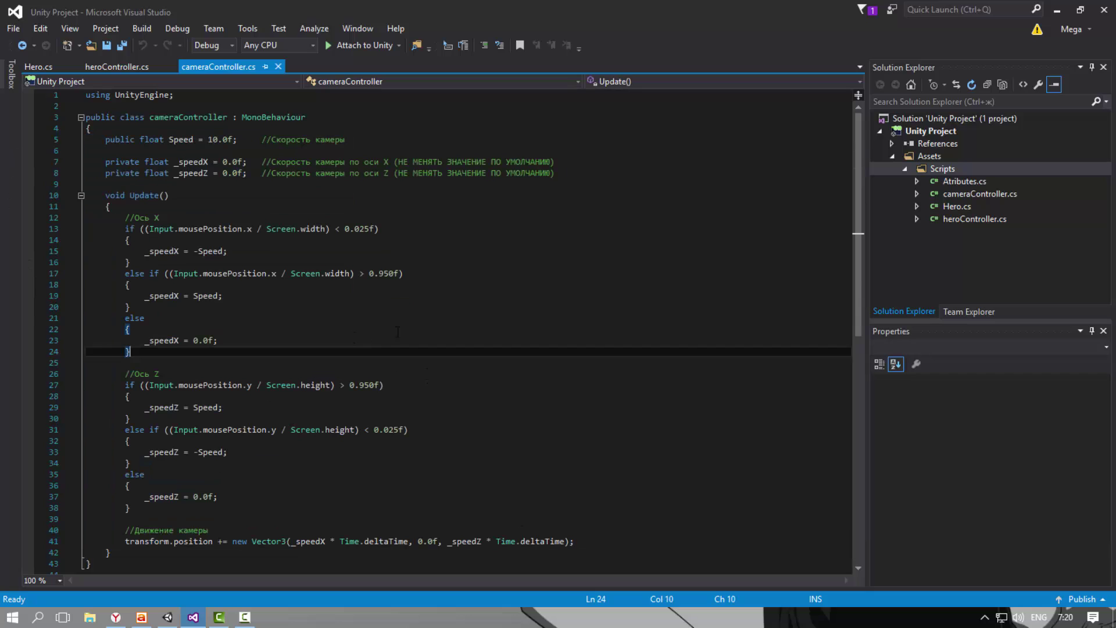
Save heroController.cs and reopen it from the hero's Script field in Unity
{"action": "left_click", "coordinate": [97, 65]}
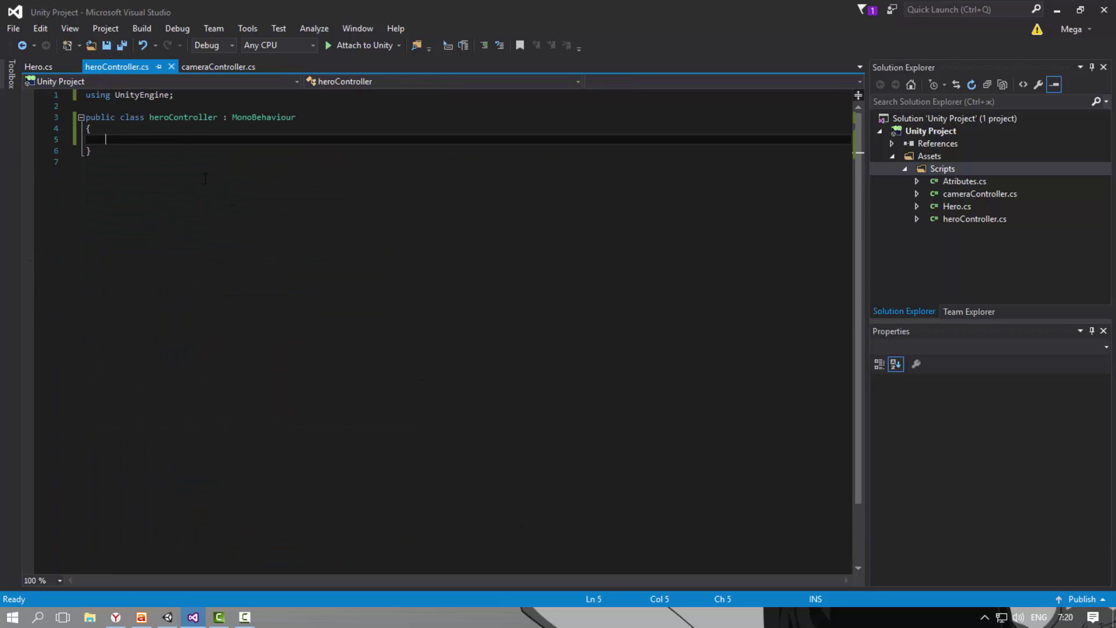
{"action": "key", "text": "ctrl+s"}
{"action": "key", "text": "alt+Tab"}
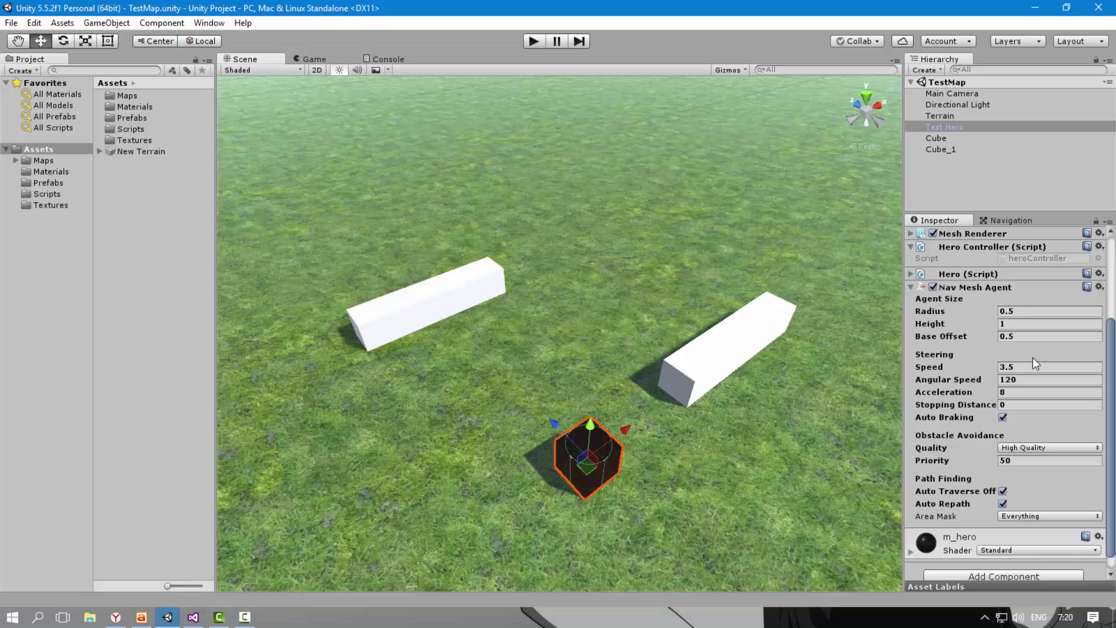
{"action": "scroll", "coordinate": [1034, 363], "scroll_direction": "up", "scroll_amount": 3}
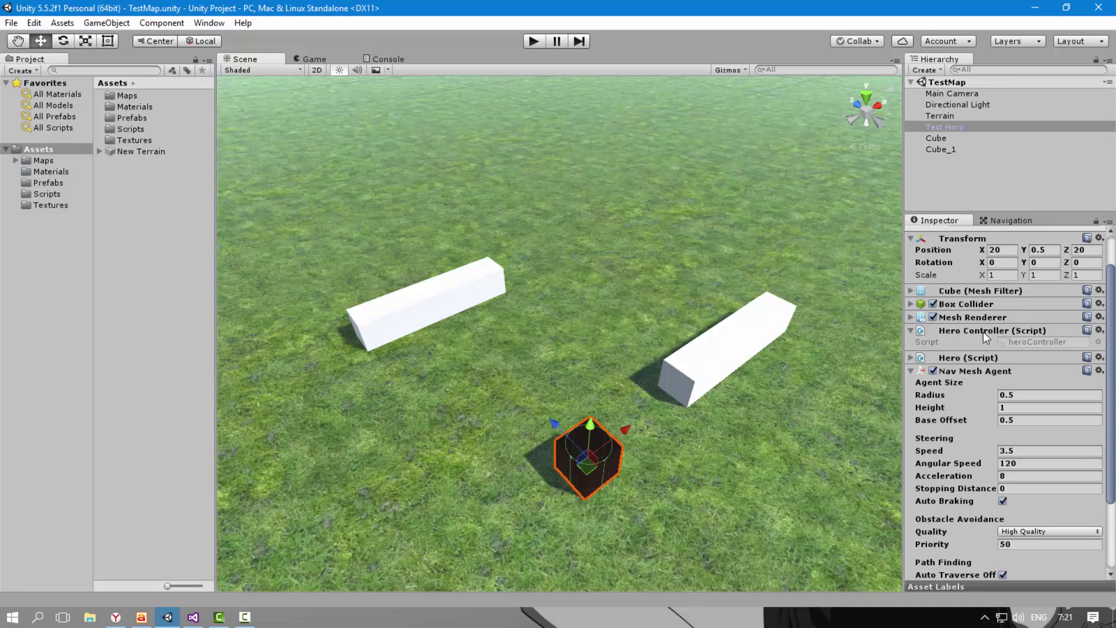
{"action": "double_click", "coordinate": [918, 344]}
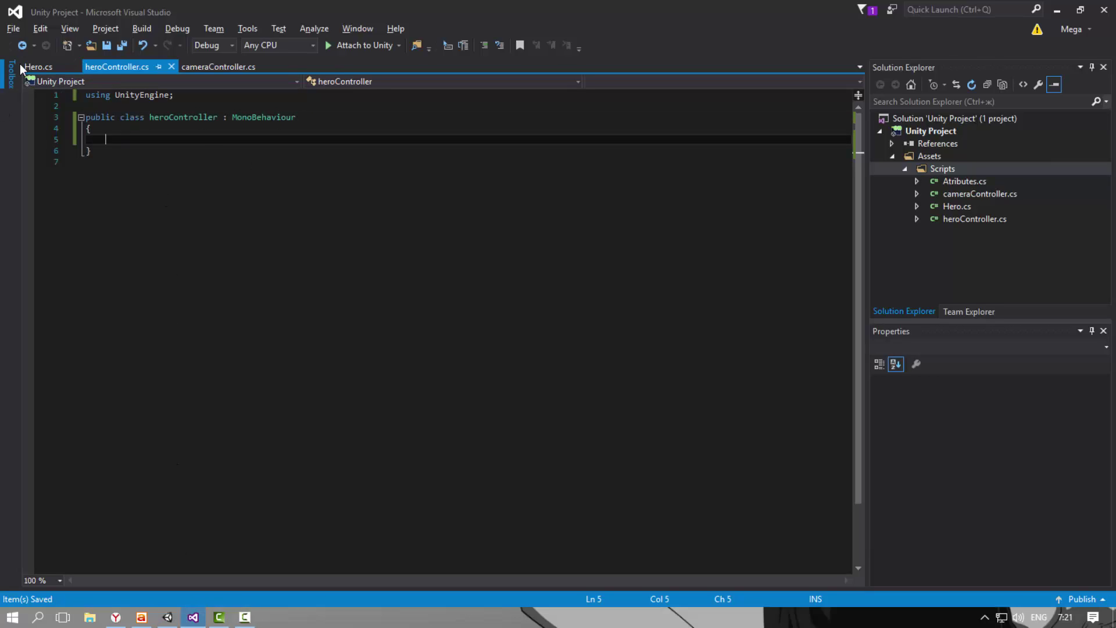
Declare private Ray _ray and RaycastHit _hit fields in heroController and save
{"action": "left_click", "coordinate": [37, 68]}
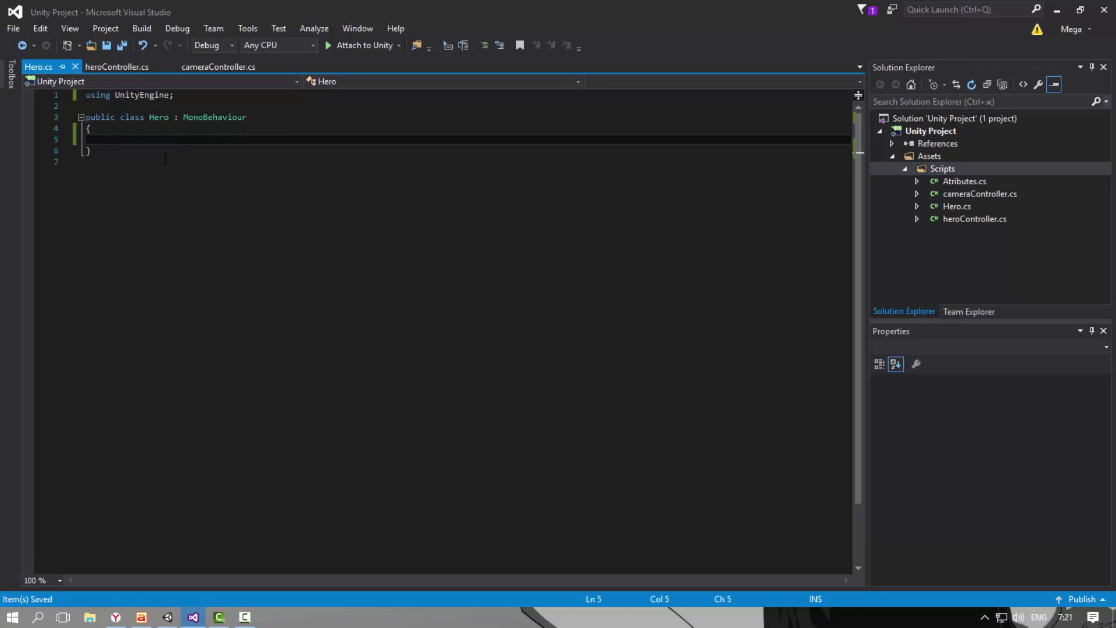
{"action": "left_click", "coordinate": [108, 68]}
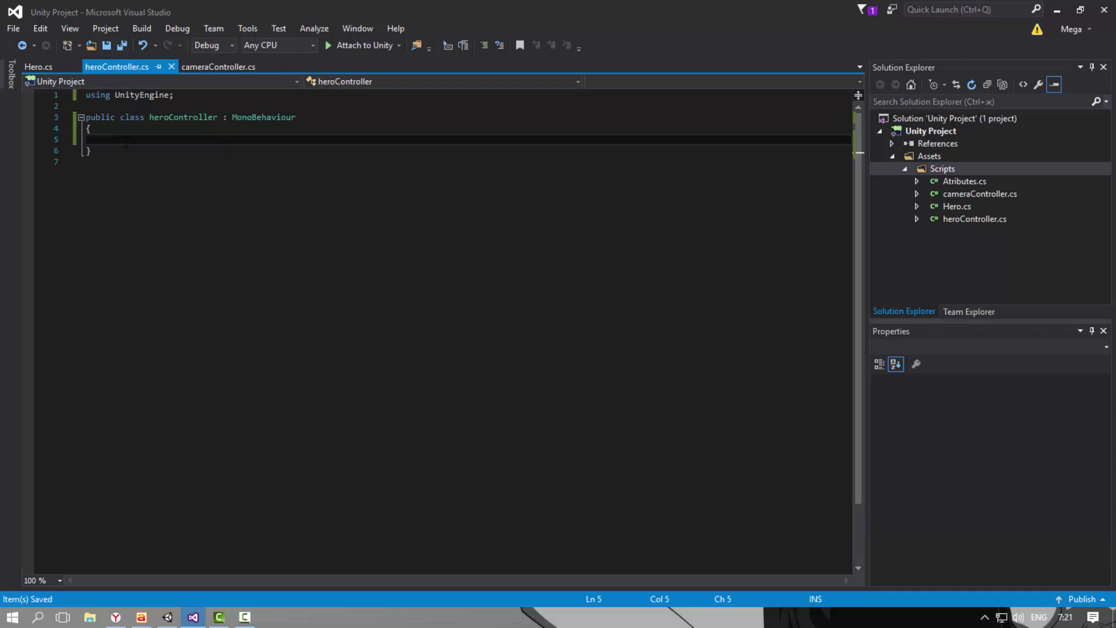
{"action": "type", "text": "private "}
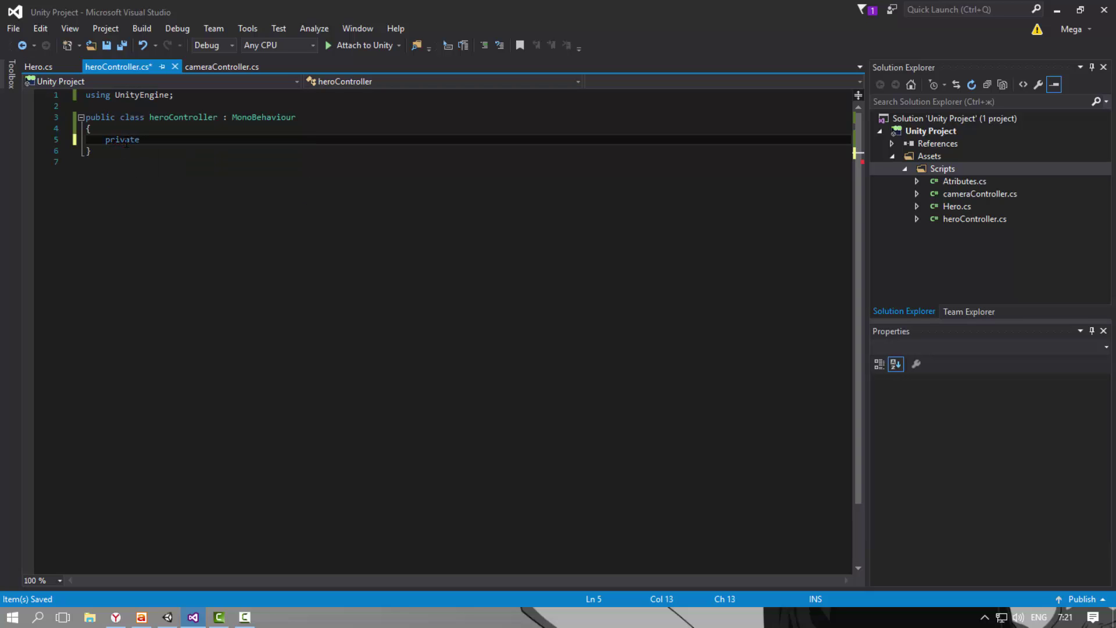
{"action": "type", "text": "Ray"}
{"action": "key", "text": "Escape"}
{"action": "type", "text": "_ray"}
{"action": "type", "text": ";"}
{"action": "key", "text": "Return"}
{"action": "type", "text": "priv"}
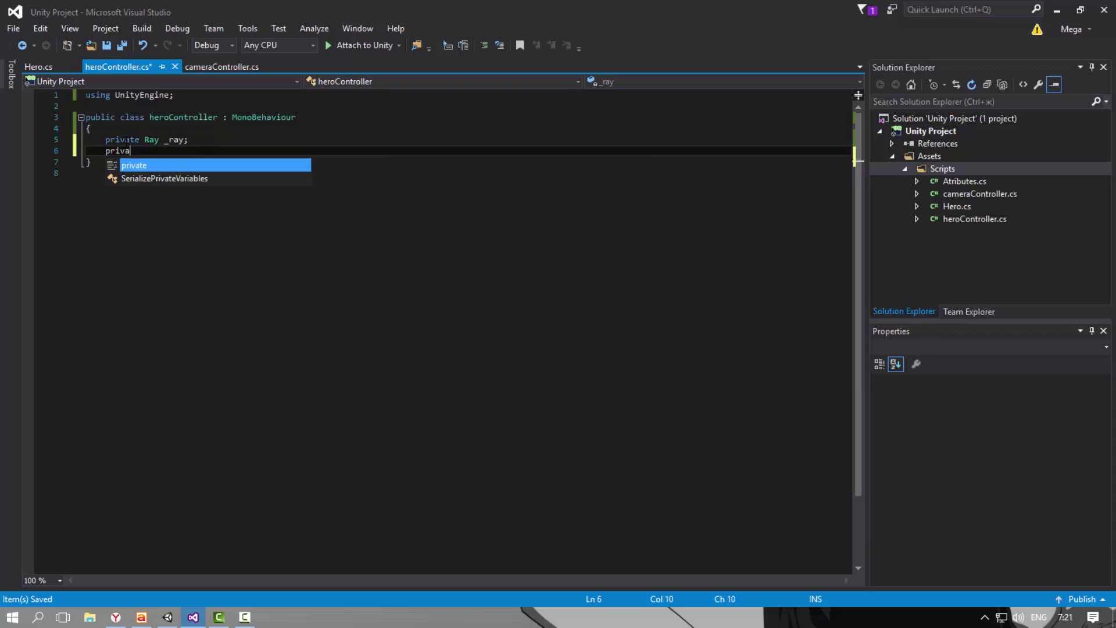
{"action": "type", "text": "ate R"}
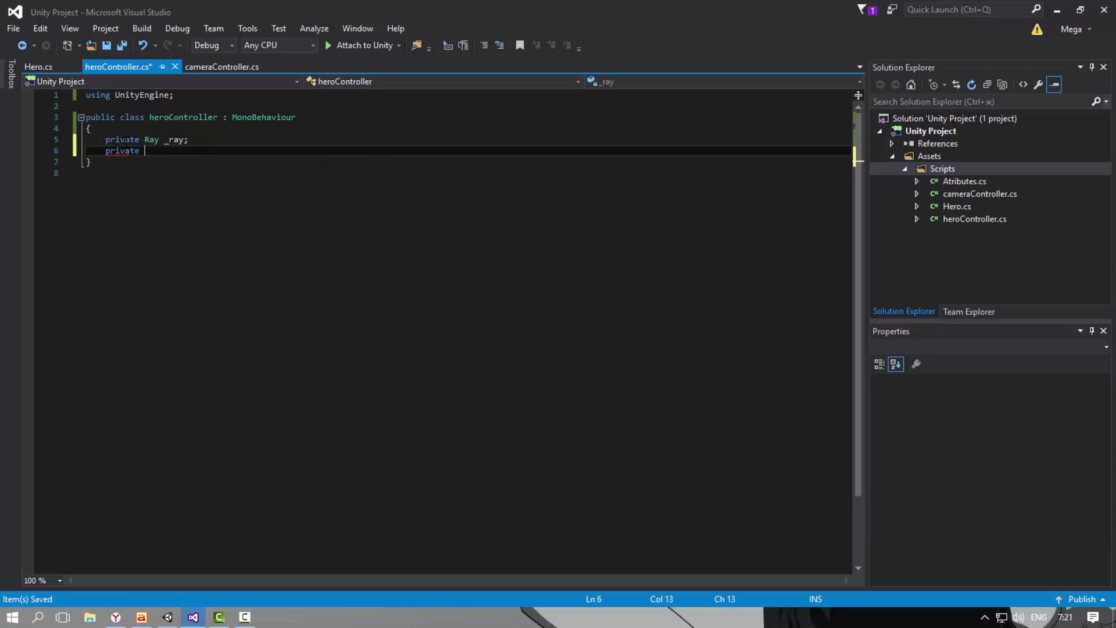
{"action": "type", "text": "ay"}
{"action": "key", "text": "Down"}
{"action": "key", "text": "Down"}
{"action": "key", "text": "Tab"}
{"action": "type", "text": "_hit;"}
{"action": "key", "text": "ctrl+s"}
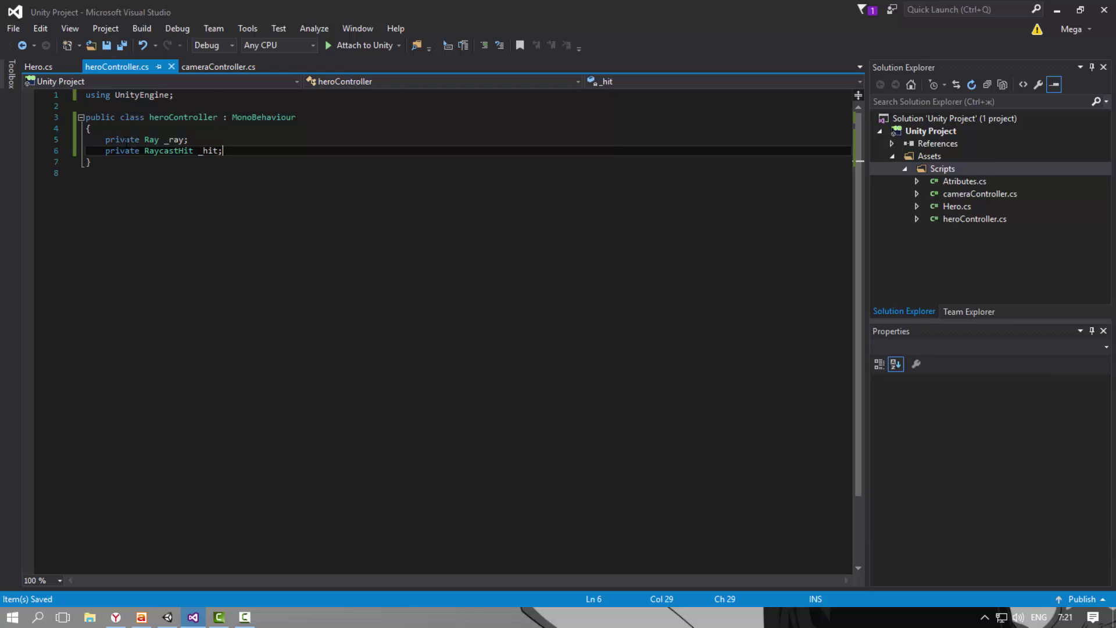
Add 'using UnityEngine.AI;' below the first using line and save
{"action": "key", "text": "Return"}
{"action": "key", "text": "Return"}
{"action": "type", "text": "pri"}
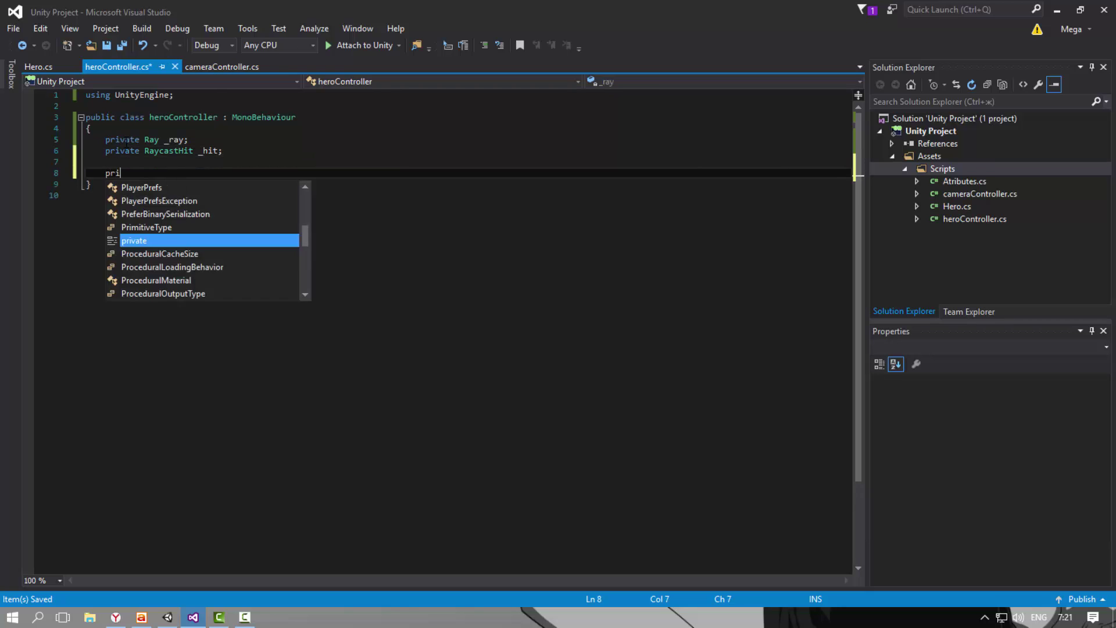
{"action": "type", "text": "vate"}
{"action": "key", "text": "Return"}
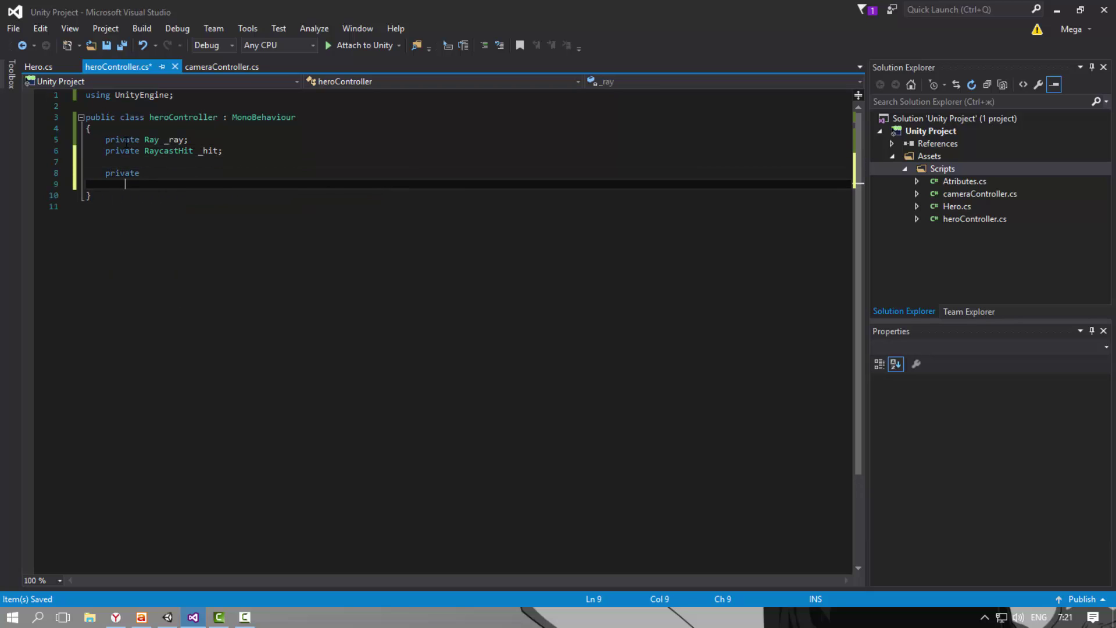
{"action": "key", "text": "shift+Home"}
{"action": "key", "text": "BackSpace"}
{"action": "key", "text": "BackSpace"}
{"action": "key", "text": "Up"}
{"action": "key", "text": "Up"}
{"action": "key", "text": "Up"}
{"action": "key", "text": "Up"}
{"action": "key", "text": "Up"}
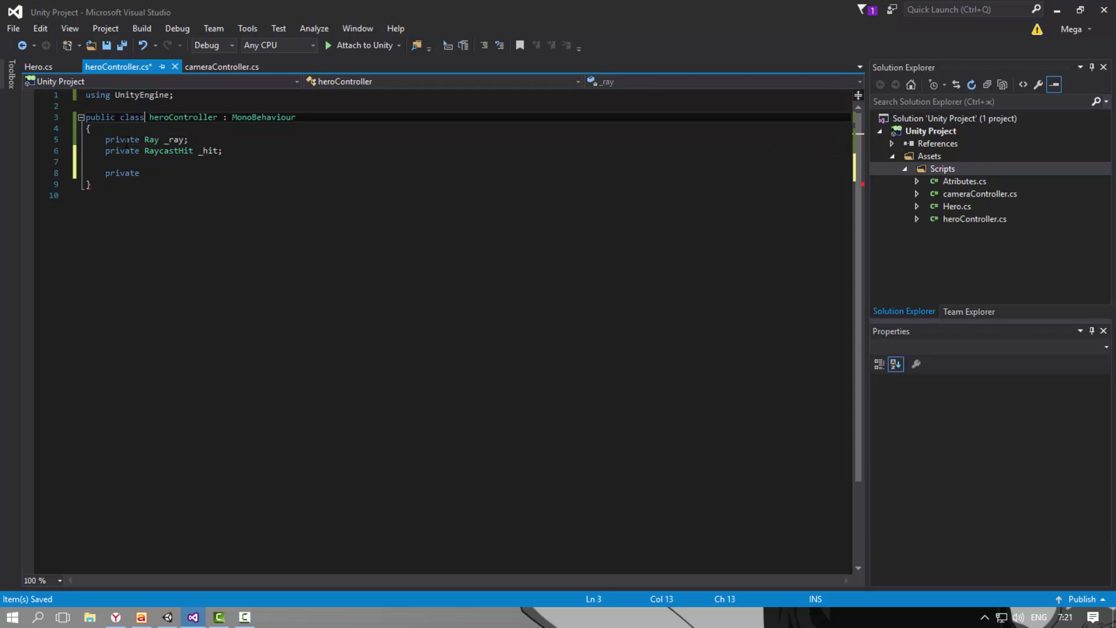
{"action": "key", "text": "Up"}
{"action": "key", "text": "Return"}
{"action": "key", "text": "Up"}
{"action": "type", "text": "usin"}
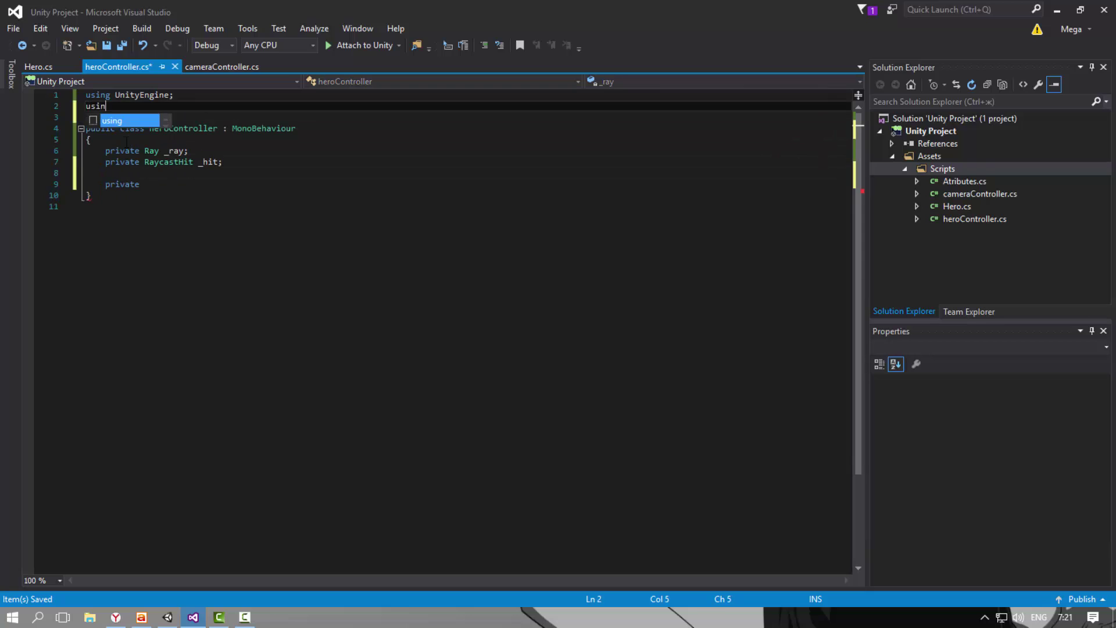
{"action": "type", "text": "g uni"}
{"action": "key", "text": "Down"}
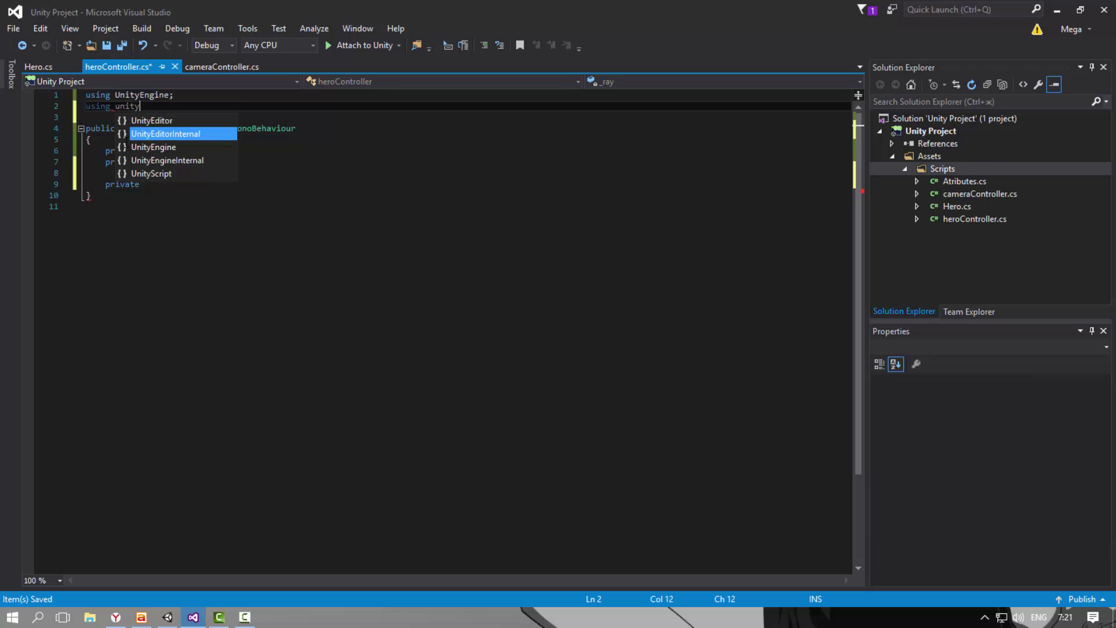
{"action": "key", "text": "Down"}
{"action": "key", "text": "Tab"}
{"action": "type", "text": ".ai;"}
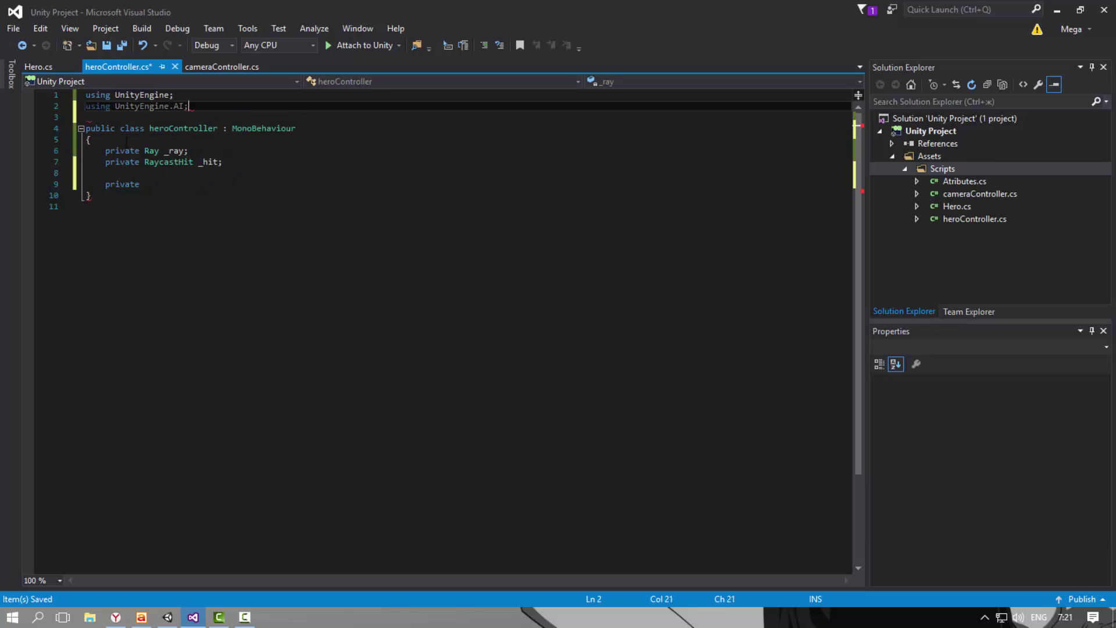
{"action": "key", "text": "ctrl+s"}
Declare a private NavMeshAgent _agent field and save
{"action": "key", "text": "Down"}
{"action": "key", "text": "Down"}
{"action": "key", "text": "Down"}
{"action": "key", "text": "Down"}
{"action": "key", "text": "Down"}
{"action": "key", "text": "Down"}
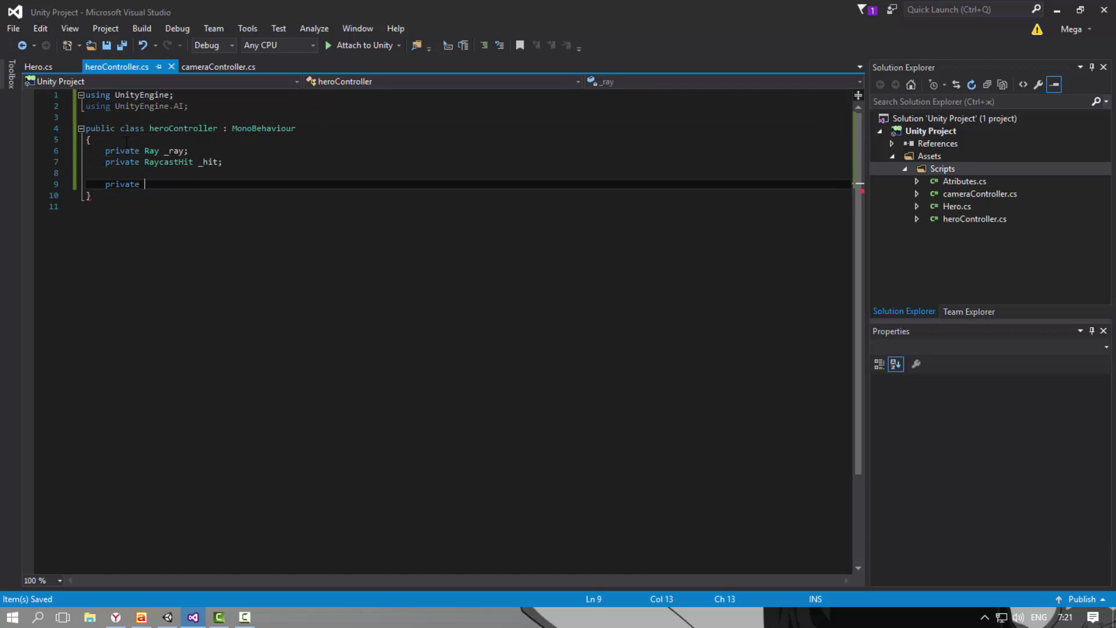
{"action": "type", "text": "private"}
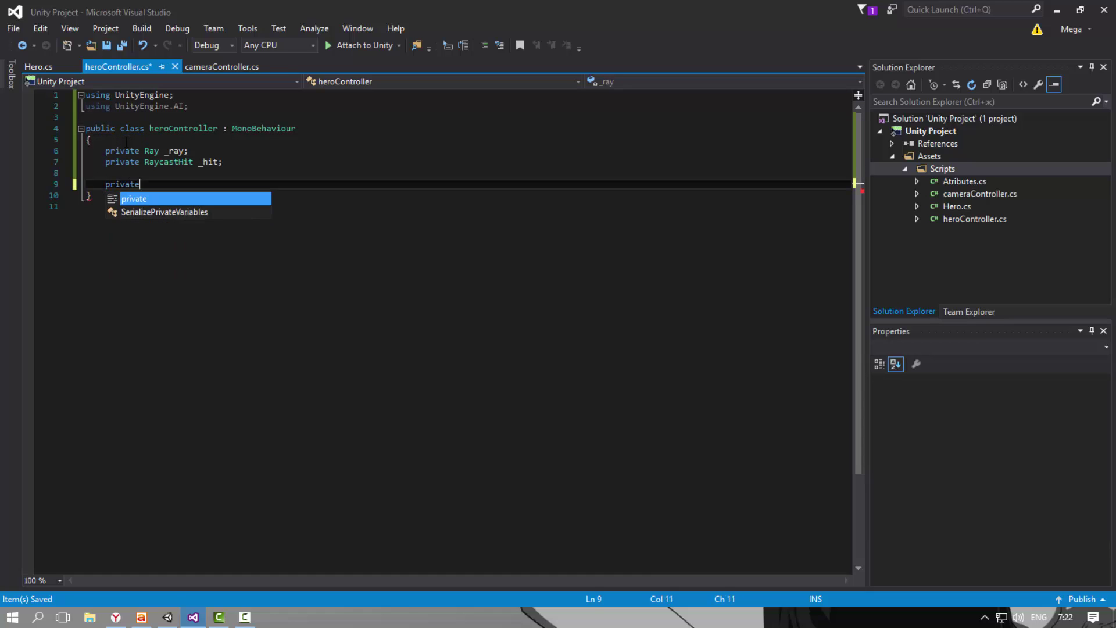
{"action": "key", "text": "Return"}
{"action": "key", "text": "BackSpace"}
{"action": "key", "text": "BackSpace"}
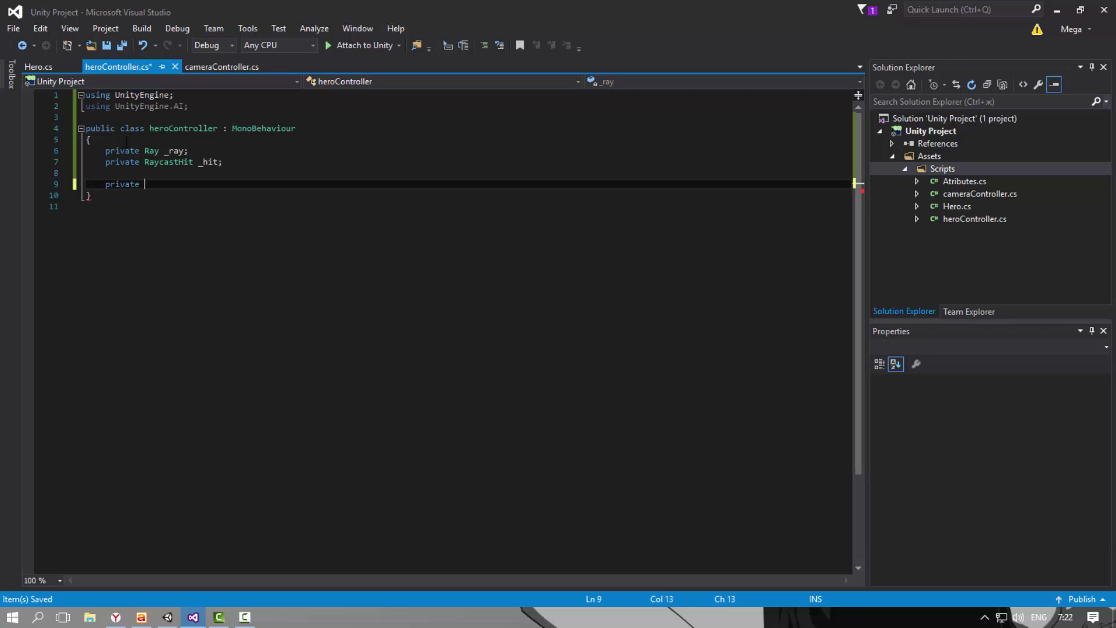
{"action": "type", "text": "Na"}
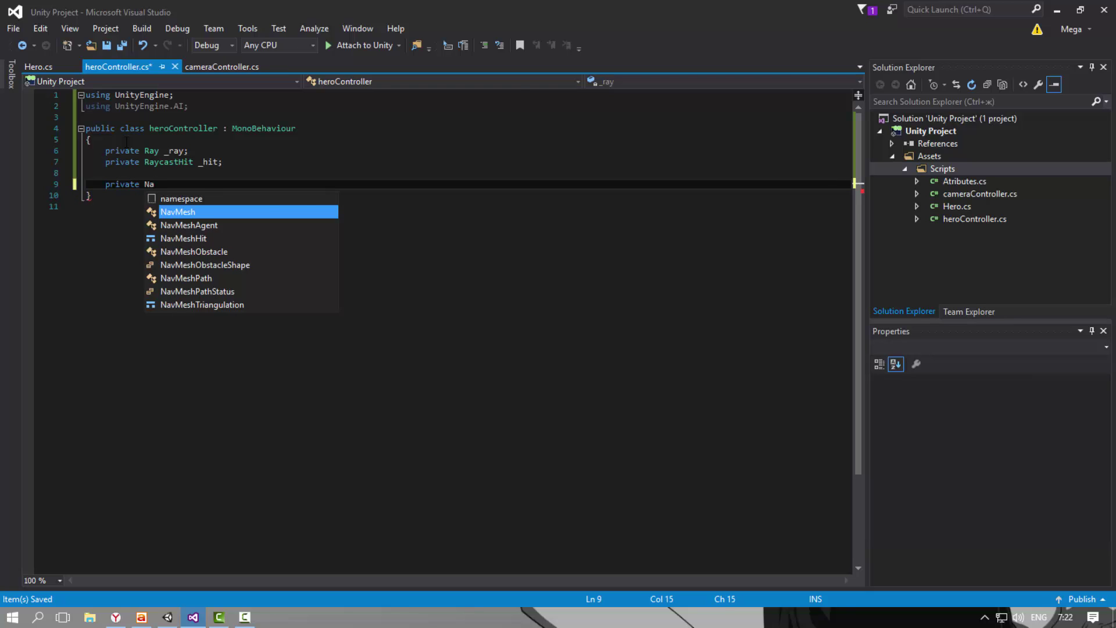
{"action": "key", "text": "Down"}
{"action": "key", "text": "Tab"}
{"action": "type", "text": "_a"}
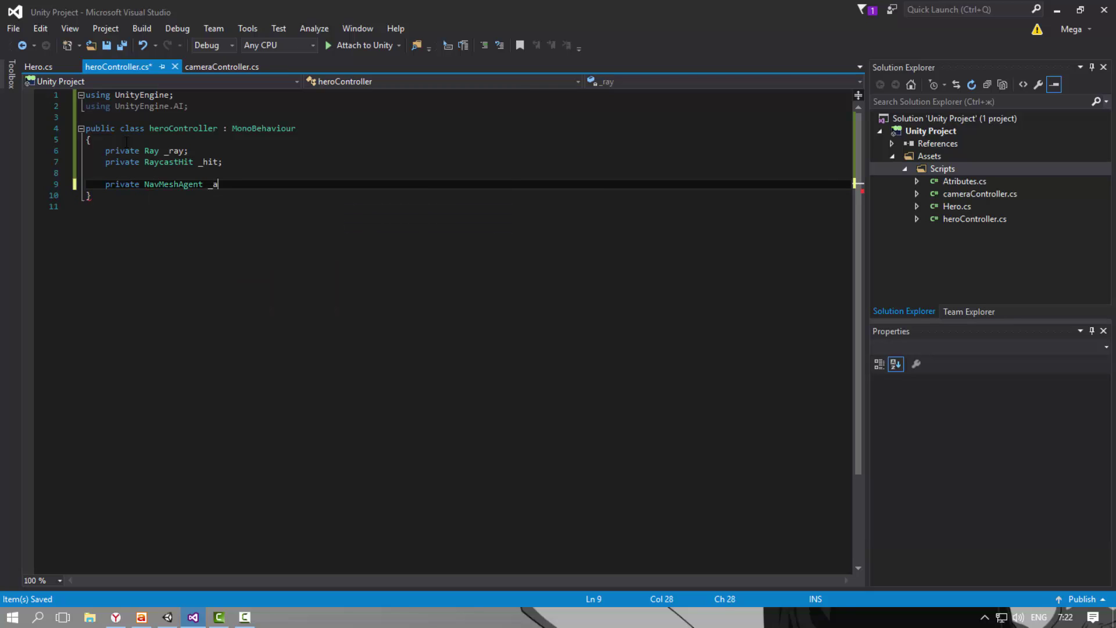
{"action": "type", "text": "gent;"}
{"action": "key", "text": "ctrl+s"}
{"action": "key", "text": "Return"}
{"action": "key", "text": "Return"}
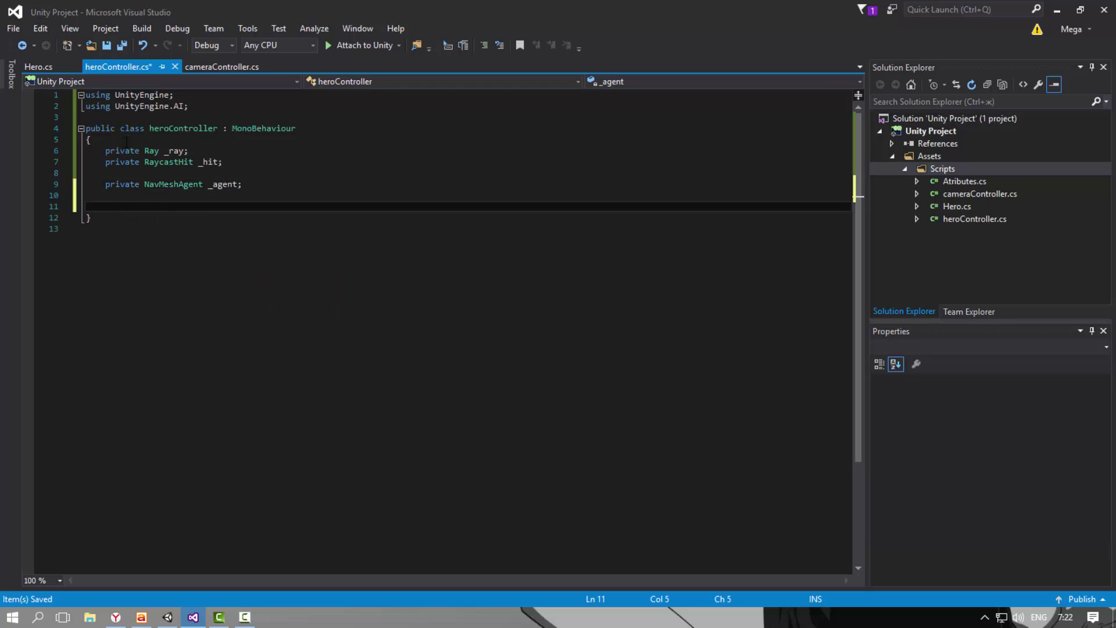
Write a void Start() method with an opening brace for its body and save
{"action": "type", "text": "void "}
{"action": "type", "text": "Start"}
{"action": "key", "text": "Tab"}
{"action": "key", "text": "Return"}
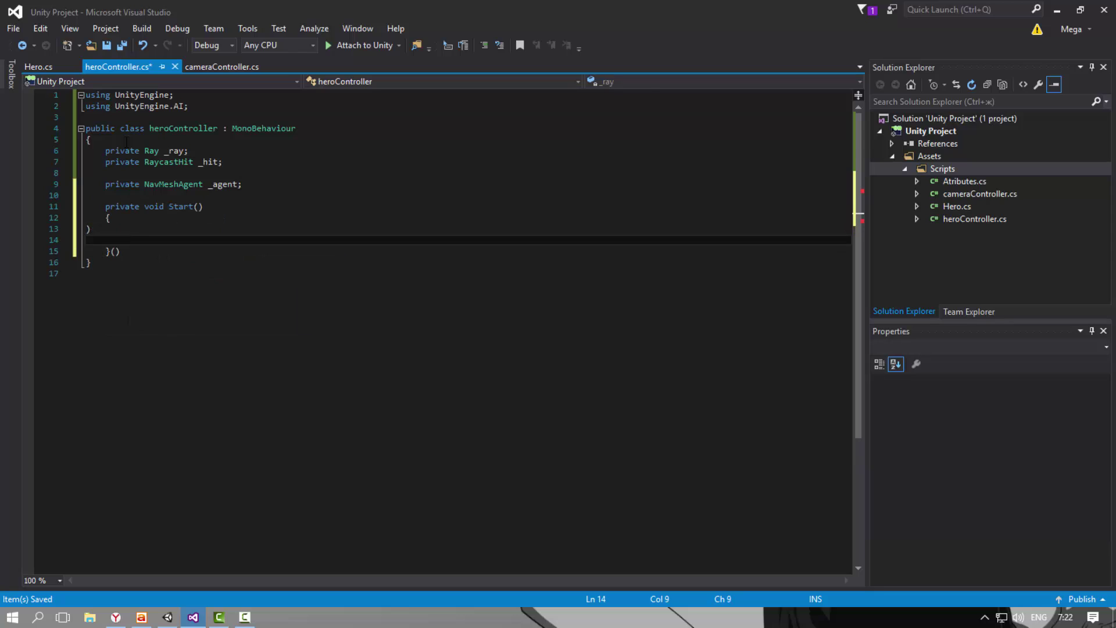
{"action": "key", "text": "BackSpace"}
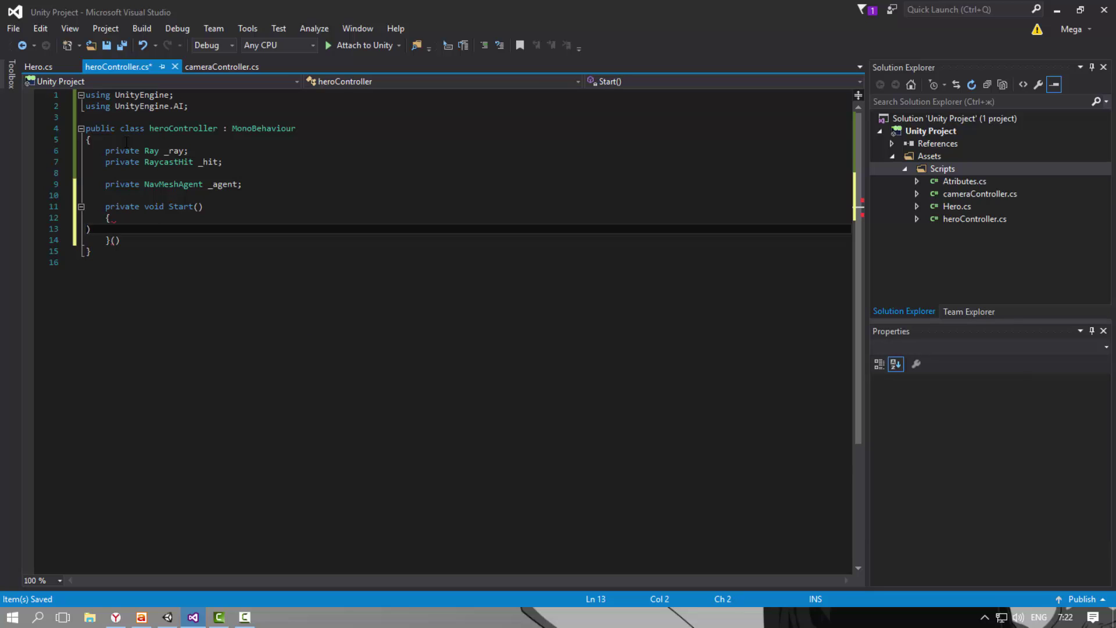
{"action": "key", "text": "ctrl+z"}
{"action": "key", "text": "ctrl+z"}
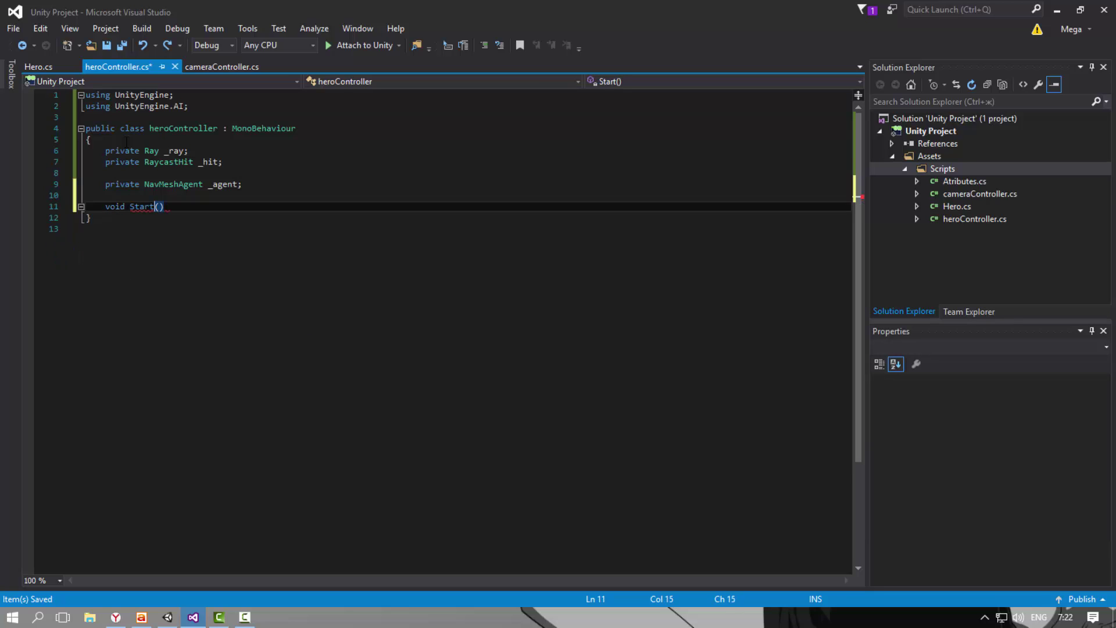
{"action": "key", "text": "End"}
{"action": "key", "text": "Return"}
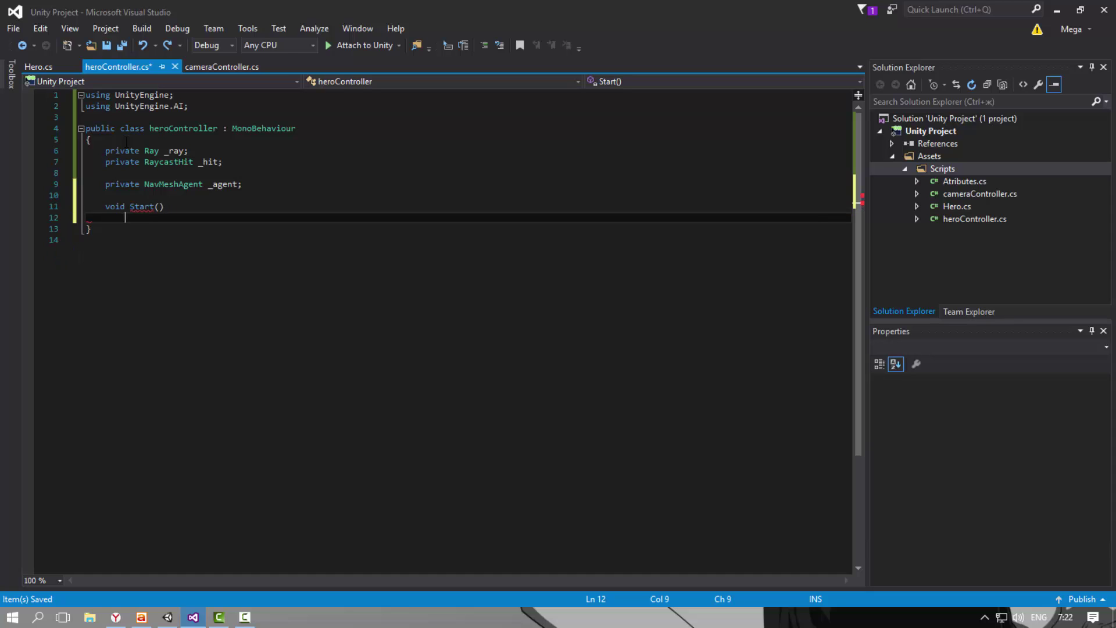
{"action": "type", "text": "{"}
{"action": "key", "text": "Return"}
{"action": "key", "text": "ctrl+s"}
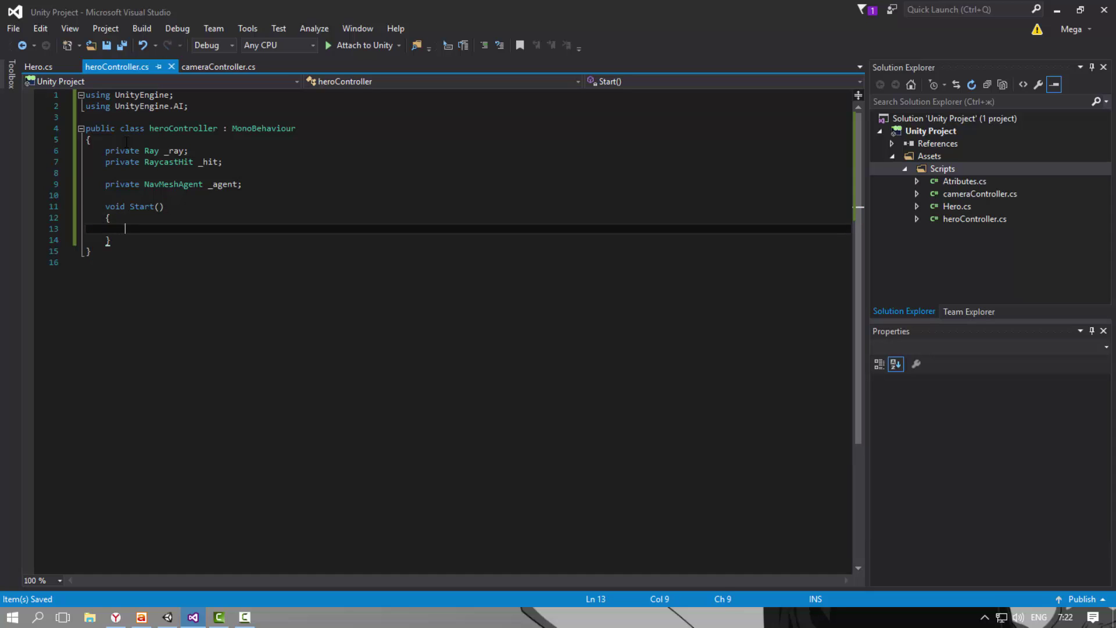
Inside Start, assign _agent = GetComponent<NavMeshAgent>(); and add blank lines below
{"action": "type", "text": "_age"}
{"action": "key", "text": "Tab"}
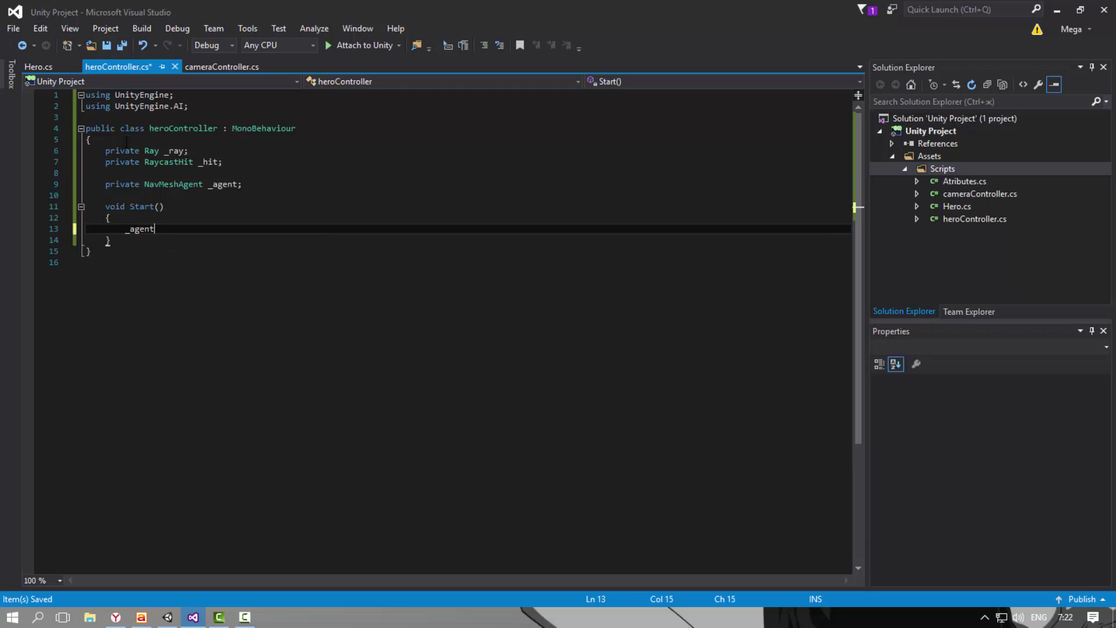
{"action": "type", "text": "= ge"}
{"action": "key", "text": "Tab"}
{"action": "type", "text": "<"}
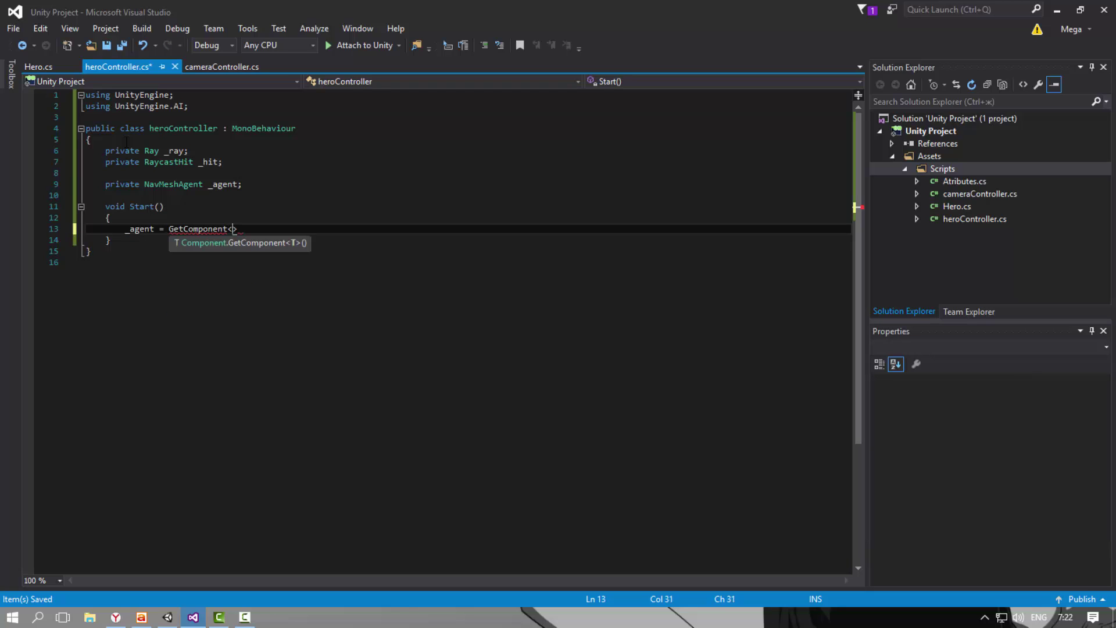
{"action": "type", "text": "nav"}
{"action": "key", "text": "Tab"}
{"action": "type", "text": ">();"}
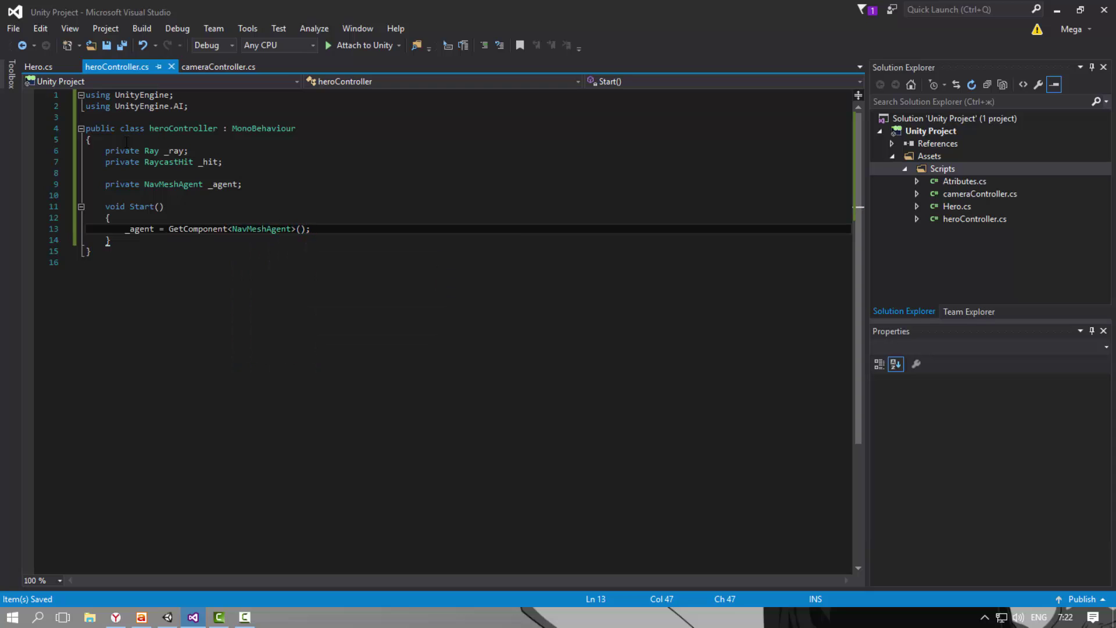
{"action": "key", "text": "Down"}
{"action": "key", "text": "Return"}
{"action": "key", "text": "Return"}
Insert an empty private void Update() method via IntelliSense and save
{"action": "type", "text": "voi"}
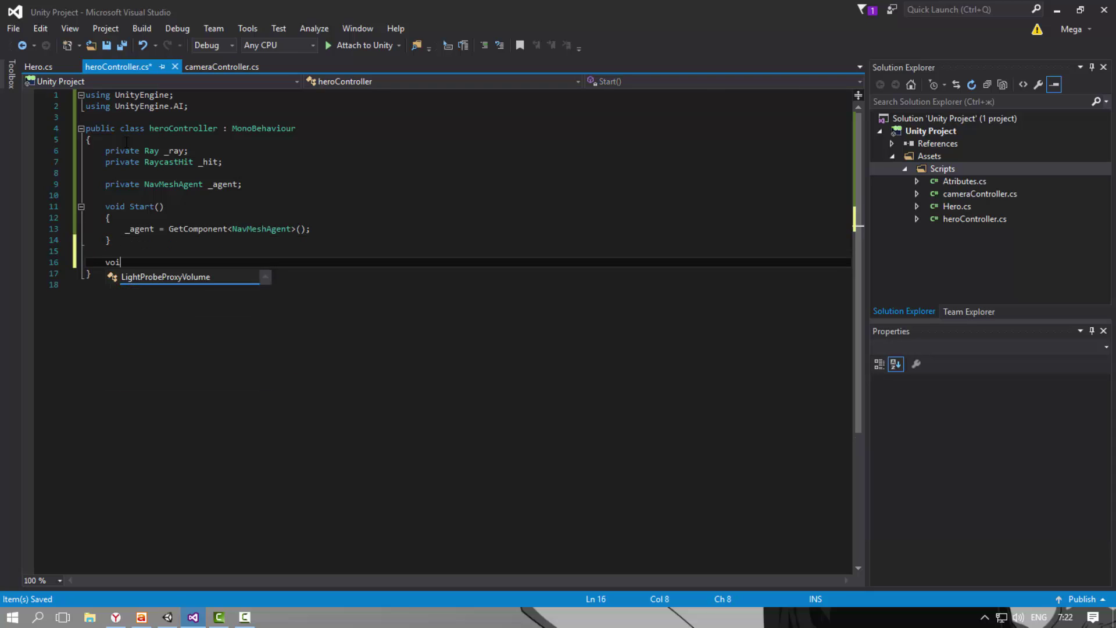
{"action": "type", "text": "d upda"}
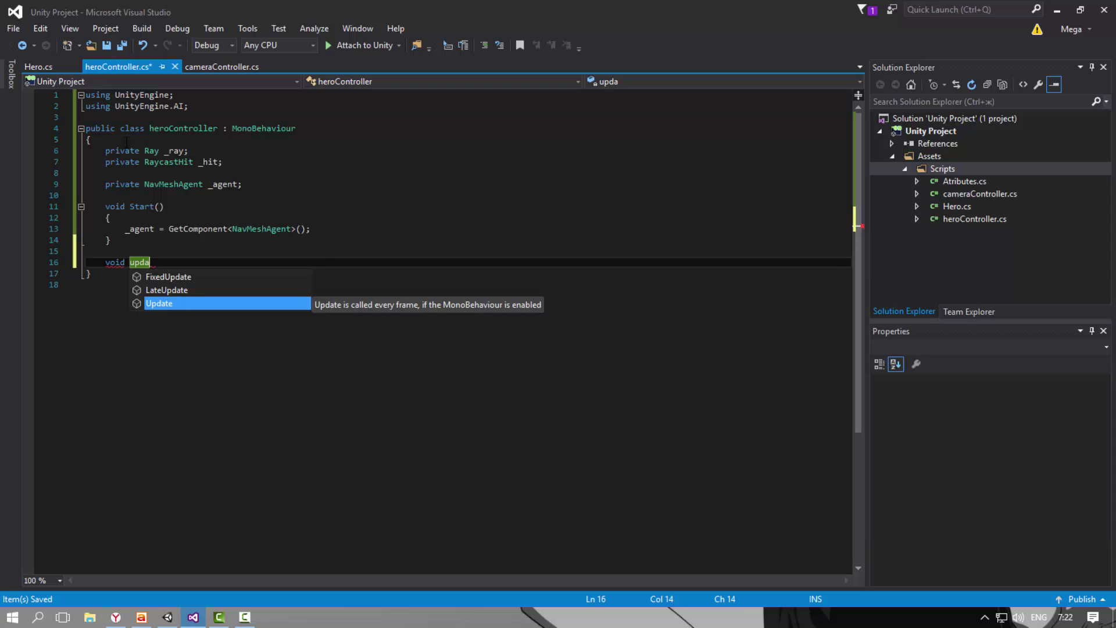
{"action": "key", "text": "Up"}
{"action": "key", "text": "Up"}
{"action": "key", "text": "Down"}
{"action": "key", "text": "Down"}
{"action": "key", "text": "Return"}
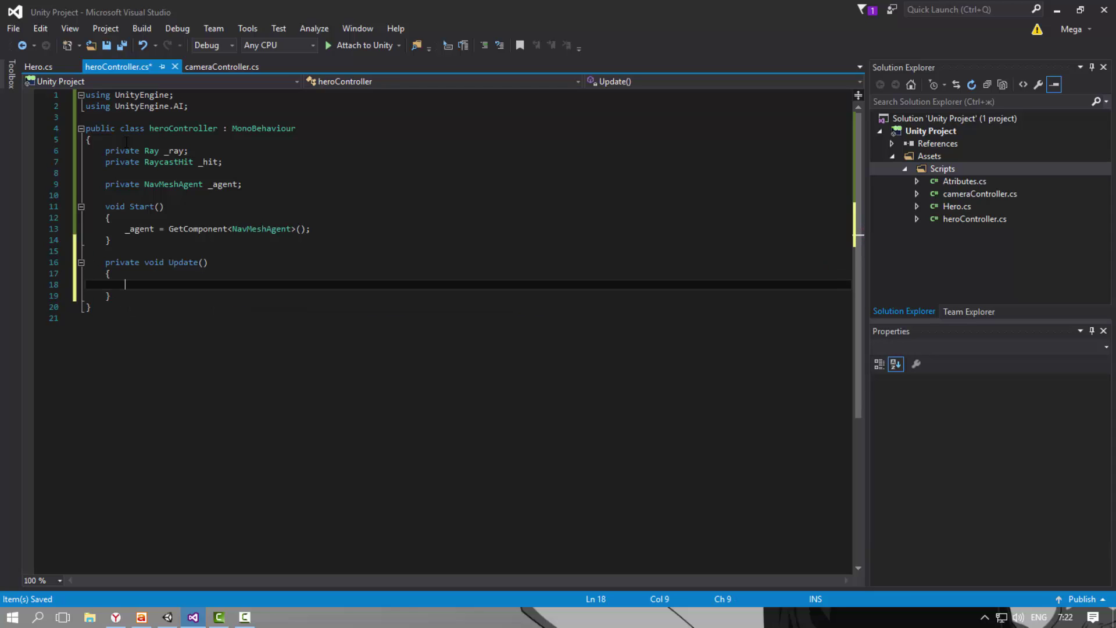
{"action": "key", "text": "ctrl+s"}
Compare the Update and Start declarations, ending inside the empty Update body
{"action": "key", "text": "Up"}
{"action": "key", "text": "Up"}
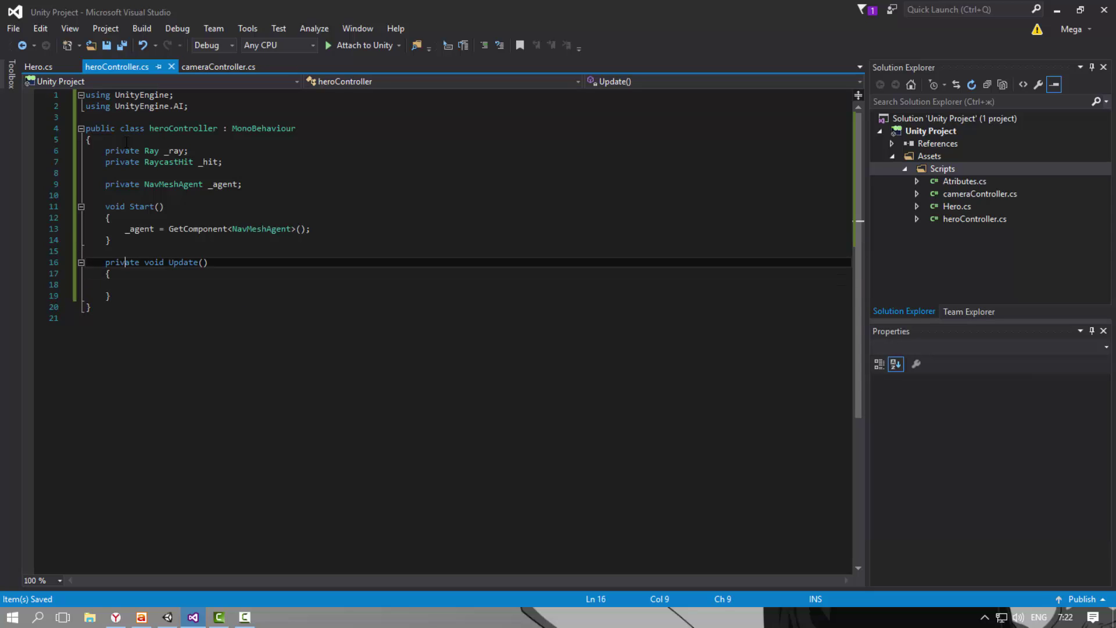
{"action": "key", "text": "Down"}
{"action": "key", "text": "Down"}
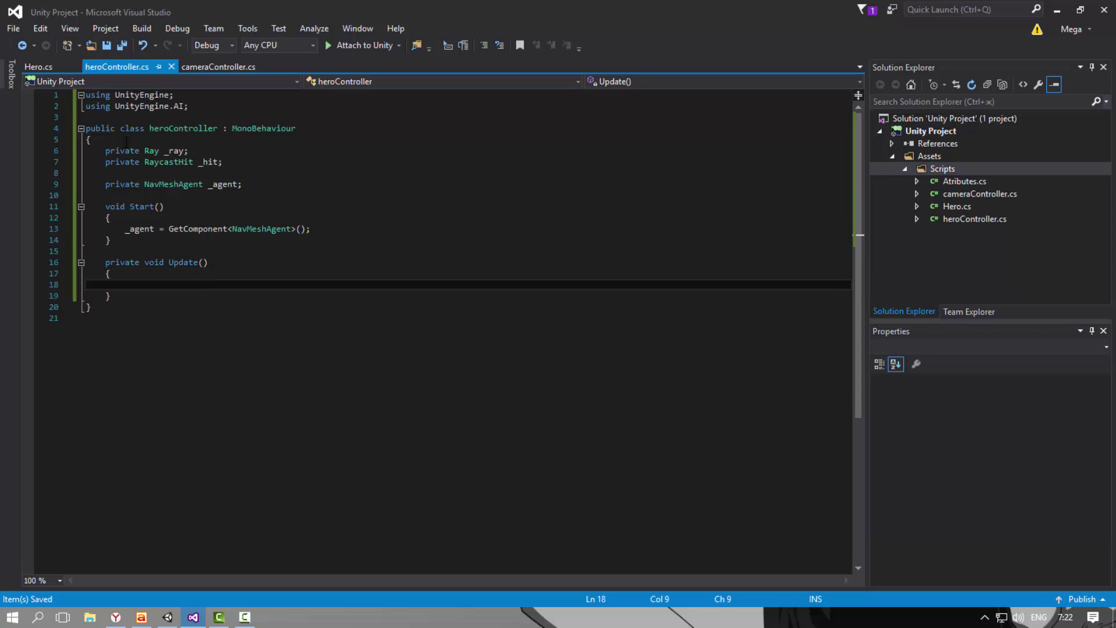
{"action": "key", "text": "Up"}
{"action": "key", "text": "Up"}
{"action": "key", "text": "Right"}
{"action": "key", "text": "Right"}
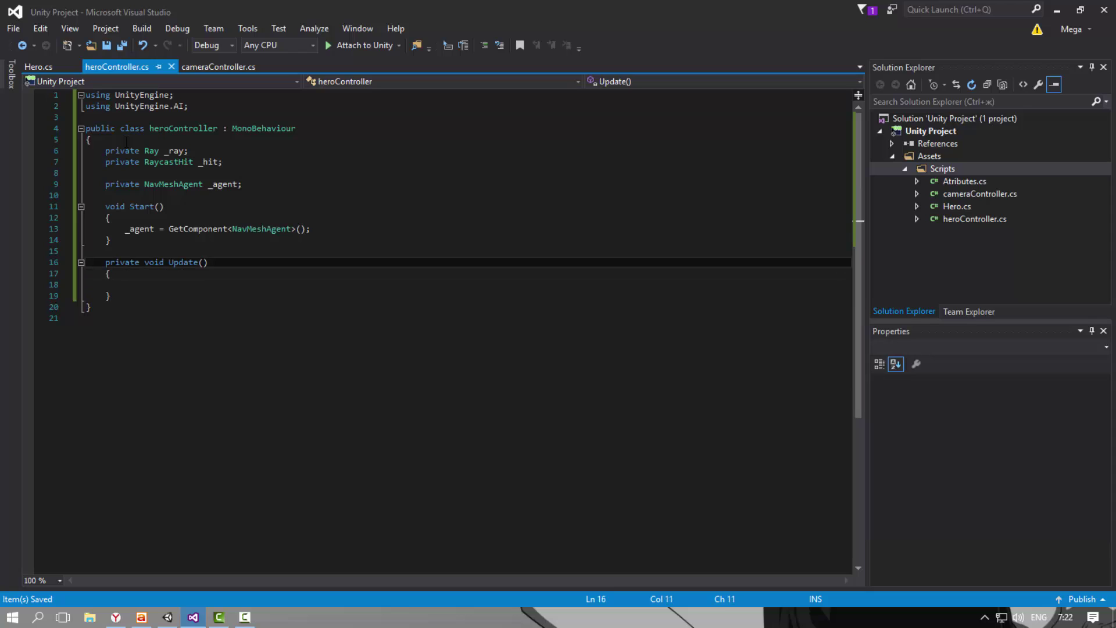
{"action": "key", "text": "shift+Left"}
{"action": "key", "text": "shift+Left"}
{"action": "key", "text": "shift+Left"}
{"action": "key", "text": "shift+Left"}
{"action": "key", "text": "shift+Left"}
{"action": "key", "text": "shift+Left"}
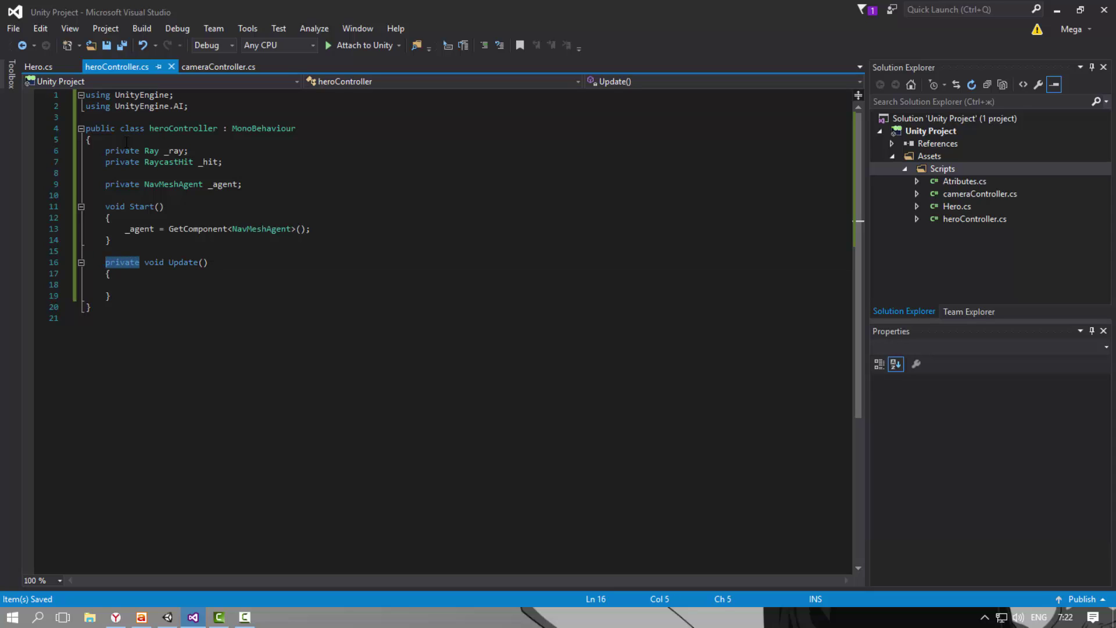
{"action": "key", "text": "Up"}
{"action": "key", "text": "Up"}
{"action": "key", "text": "Down"}
{"action": "key", "text": "Down"}
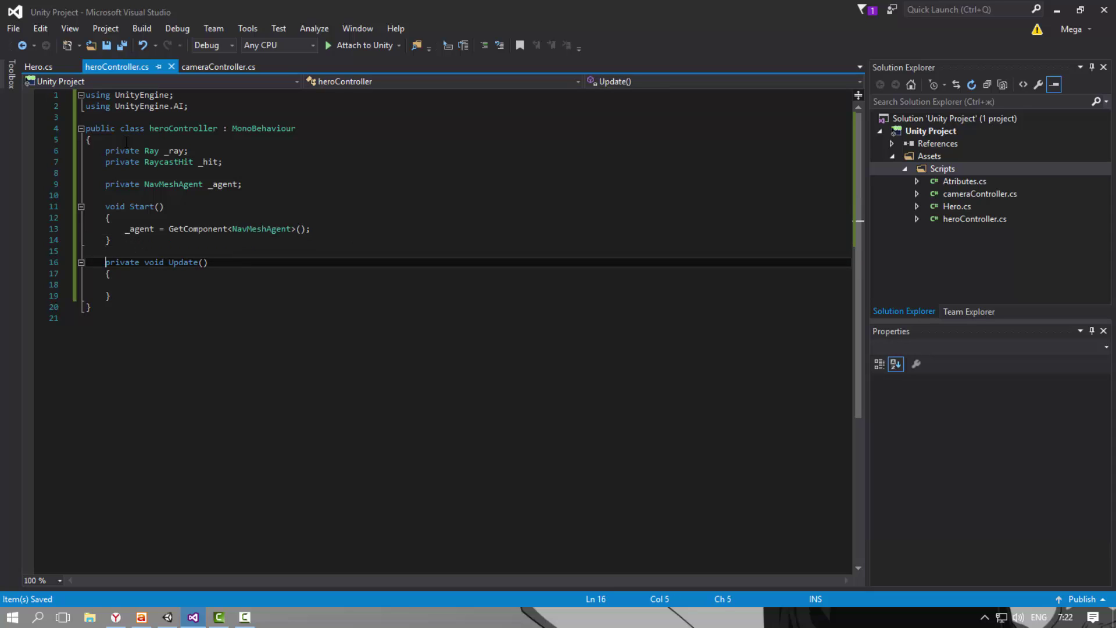
{"action": "key", "text": "Up"}
{"action": "key", "text": "Up"}
{"action": "key", "text": "Up"}
{"action": "key", "text": "Up"}
{"action": "key", "text": "Up"}
{"action": "key", "text": "shift+Right"}
{"action": "key", "text": "shift+Right"}
{"action": "key", "text": "shift+Right"}
{"action": "key", "text": "shift+Right"}
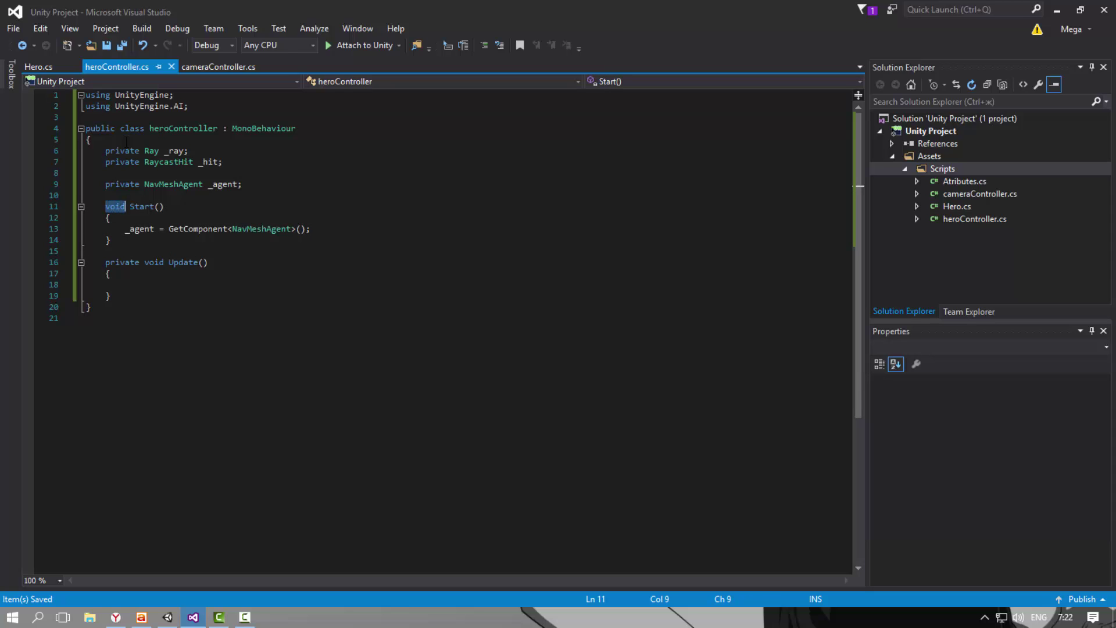
{"action": "key", "text": "Down"}
{"action": "key", "text": "Down"}
{"action": "key", "text": "Down"}
{"action": "key", "text": "Down"}
{"action": "key", "text": "Down"}
{"action": "key", "text": "Down"}
{"action": "key", "text": "Down"}
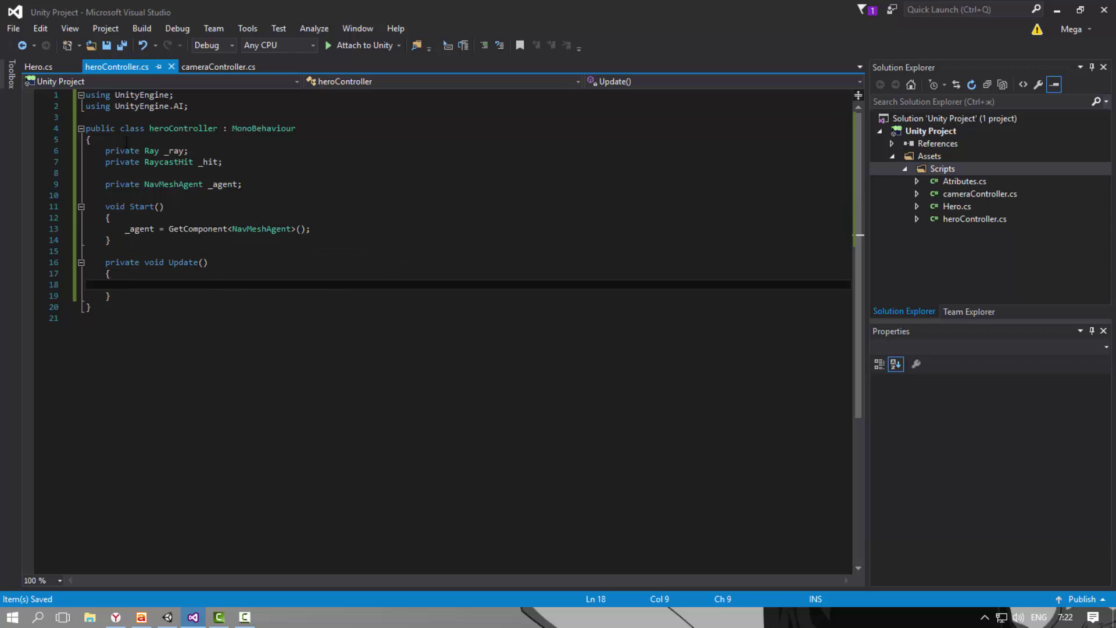
{"action": "key", "text": "Up"}
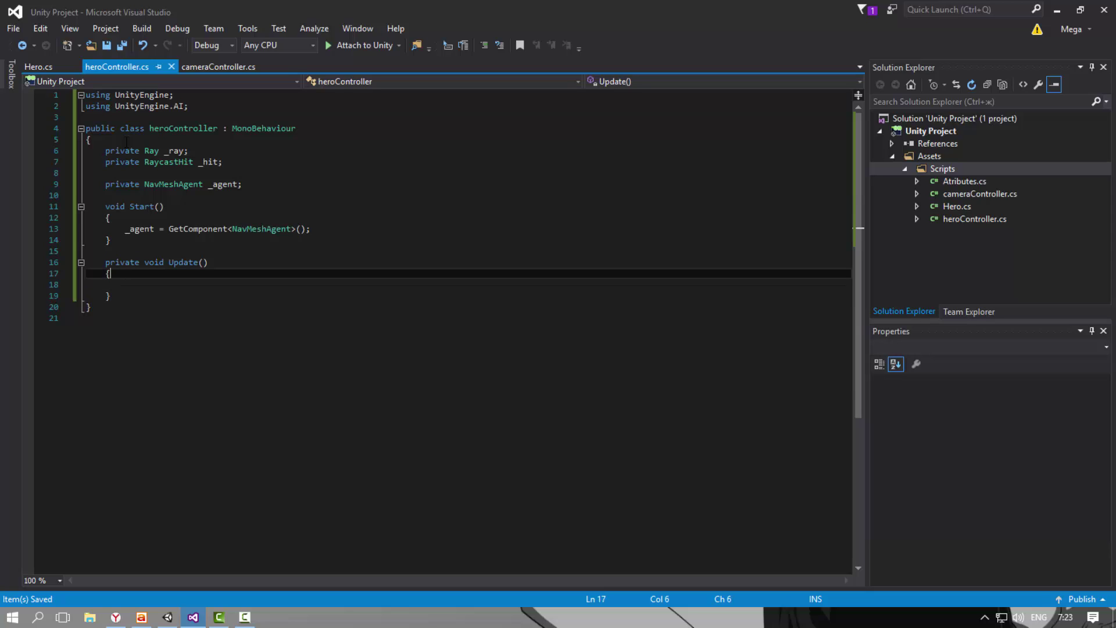
{"action": "key", "text": "Up"}
{"action": "key", "text": "Up"}
{"action": "key", "text": "Up"}
{"action": "key", "text": "Up"}
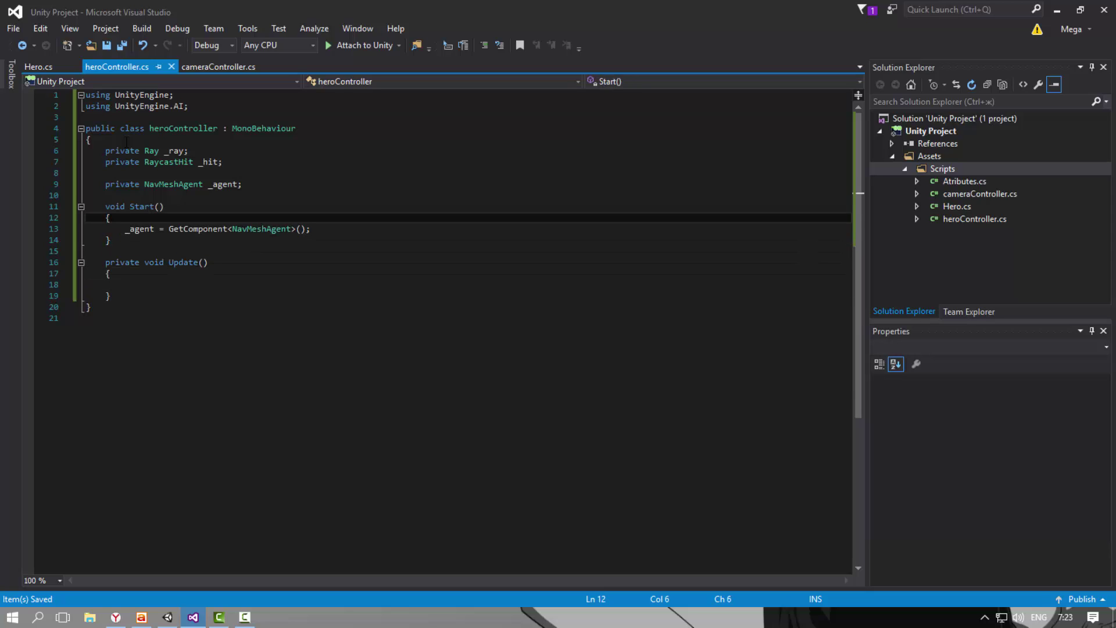
{"action": "key", "text": "Up"}
{"action": "key", "text": "Up"}
{"action": "key", "text": "Home"}
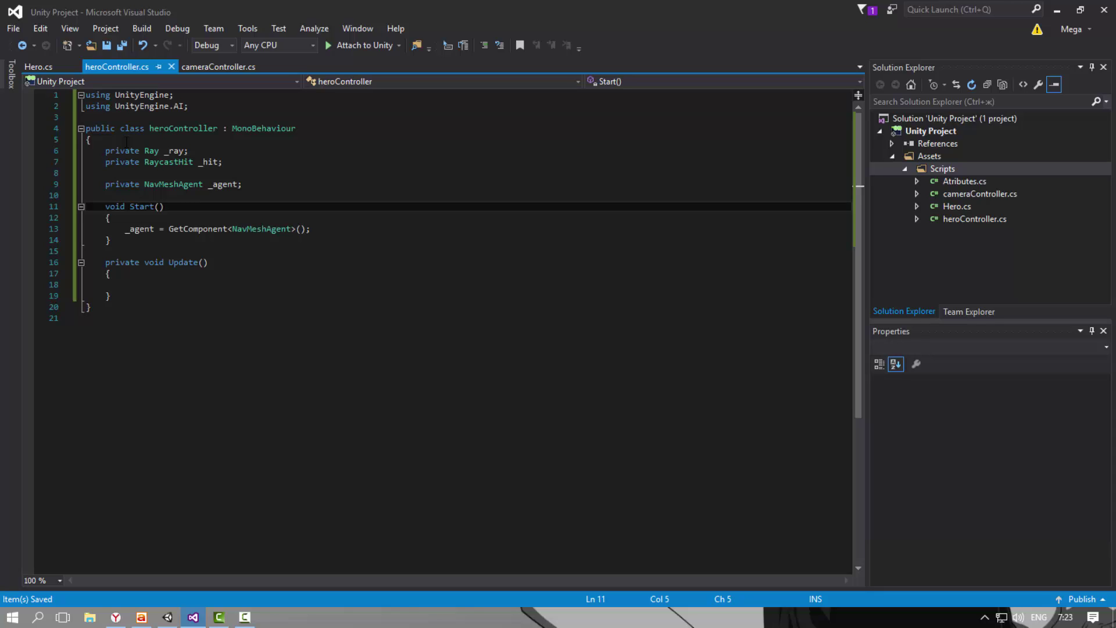
{"action": "key", "text": "Down"}
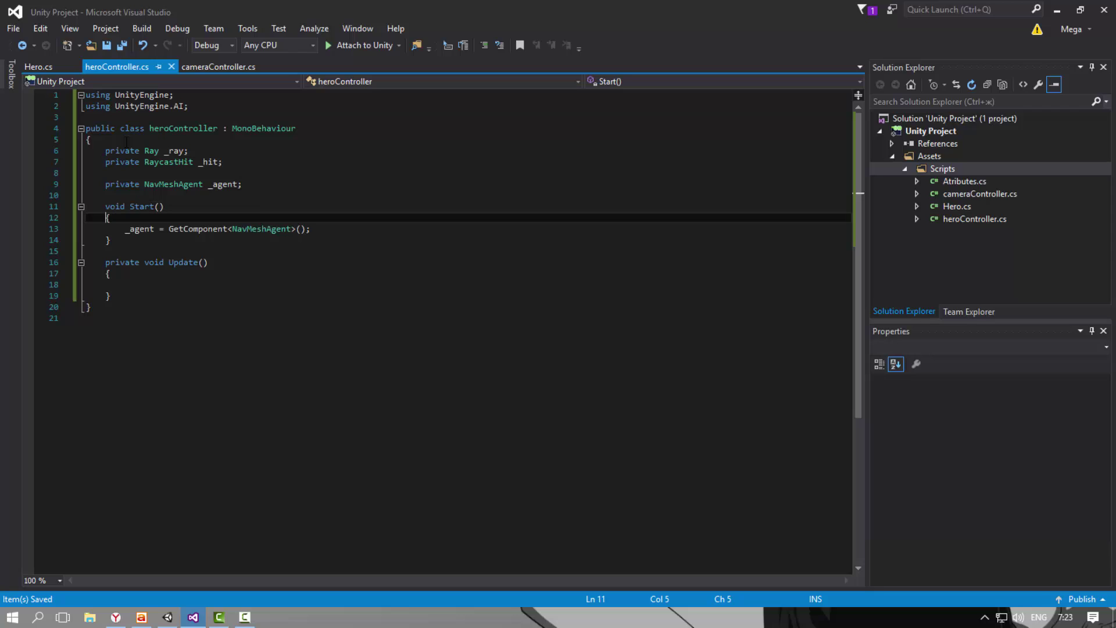
{"action": "key", "text": "Down"}
{"action": "key", "text": "Down"}
{"action": "key", "text": "Down"}
{"action": "key", "text": "Down"}
{"action": "key", "text": "Down"}
{"action": "key", "text": "Down"}
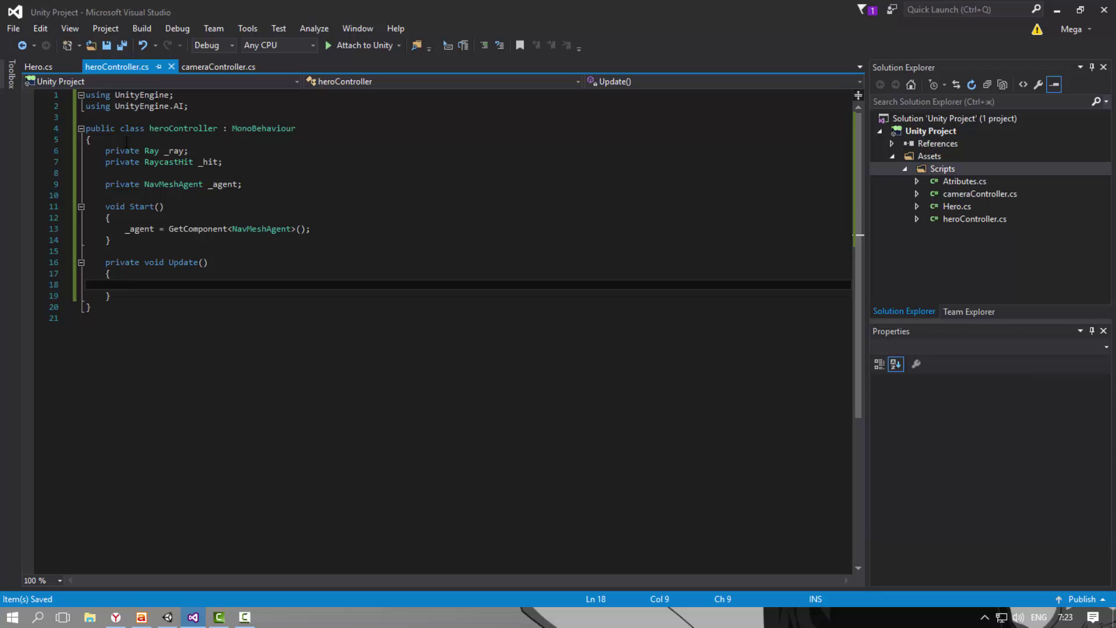
Create an empty if statement with braces inside Update
{"action": "type", "text": "if()"}
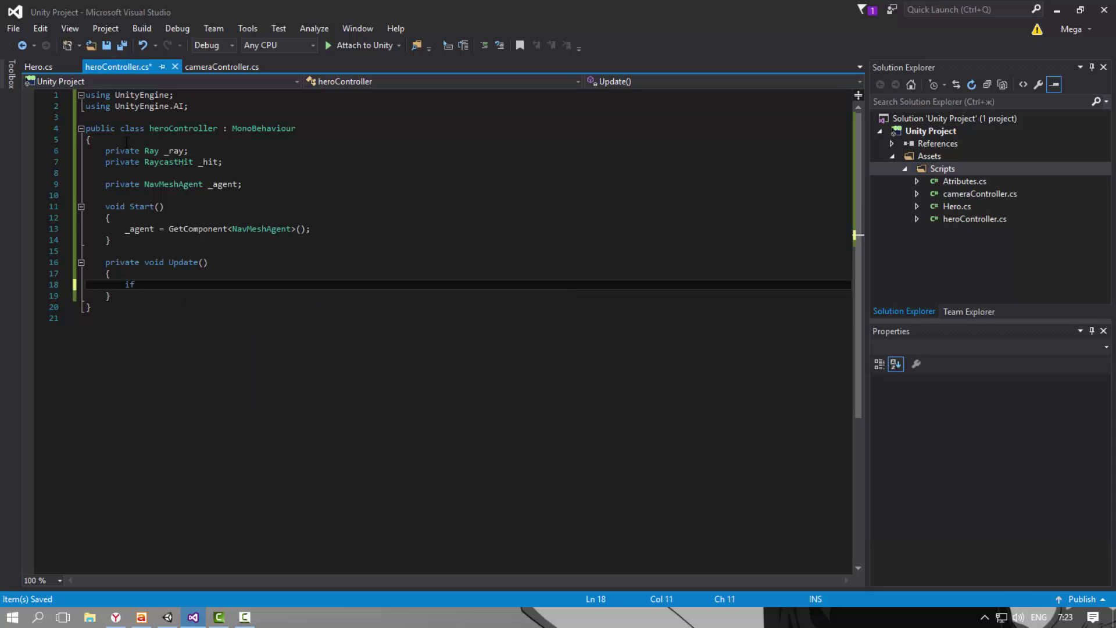
{"action": "key", "text": "Return"}
{"action": "type", "text": "{"}
{"action": "key", "text": "Return"}
{"action": "key", "text": "Up"}
{"action": "key", "text": "Up"}
{"action": "key", "text": "Left"}
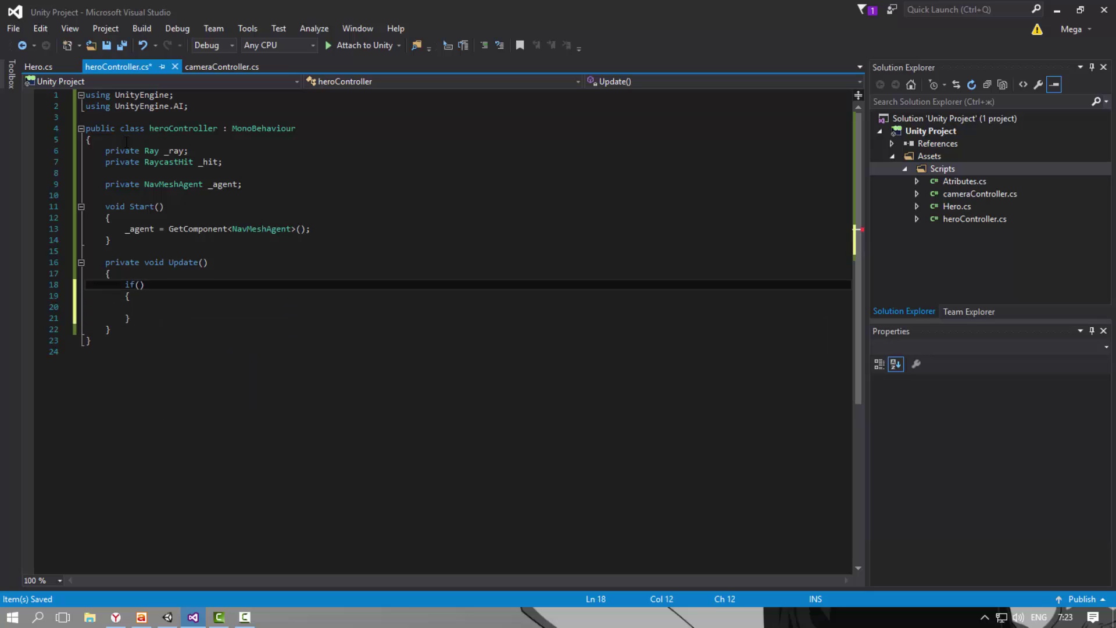
Fill the if condition with Input.GetMouseButtonDown(1) for the right mouse button
{"action": "type", "text": "Inf"}
{"action": "key", "text": "BackSpace"}
{"action": "key", "text": "BackSpace"}
{"action": "key", "text": "BackSpace"}
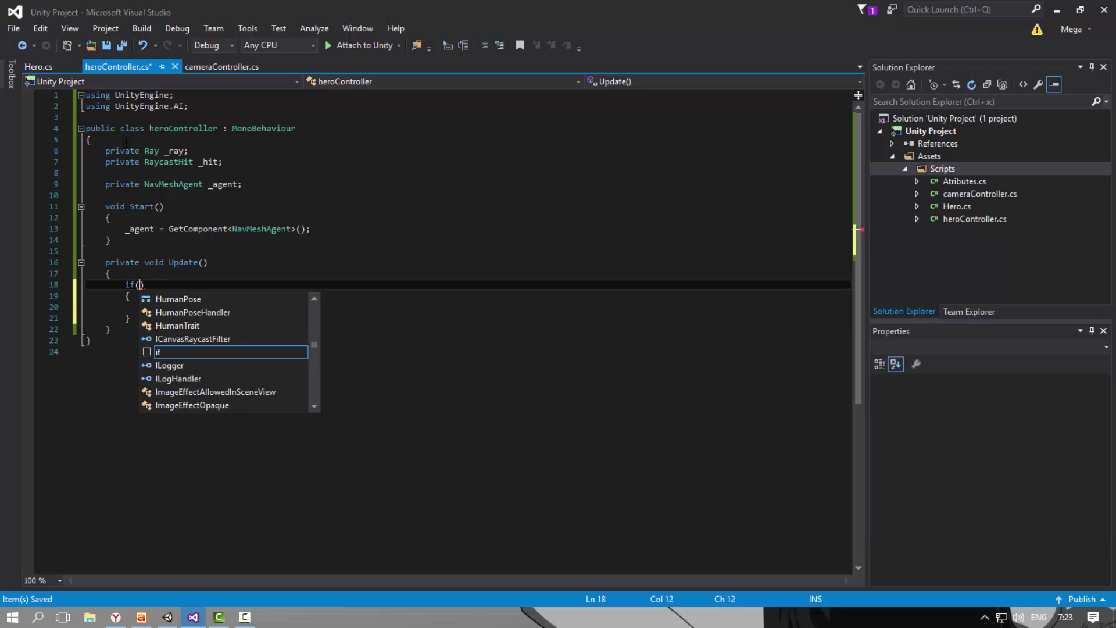
{"action": "type", "text": "Input."}
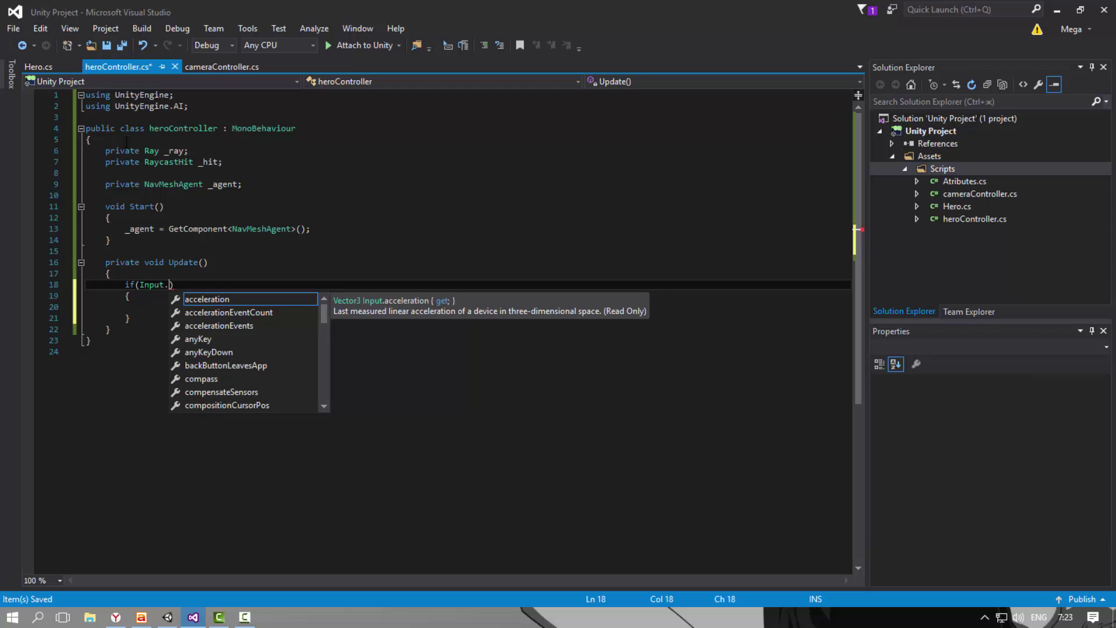
{"action": "type", "text": "im"}
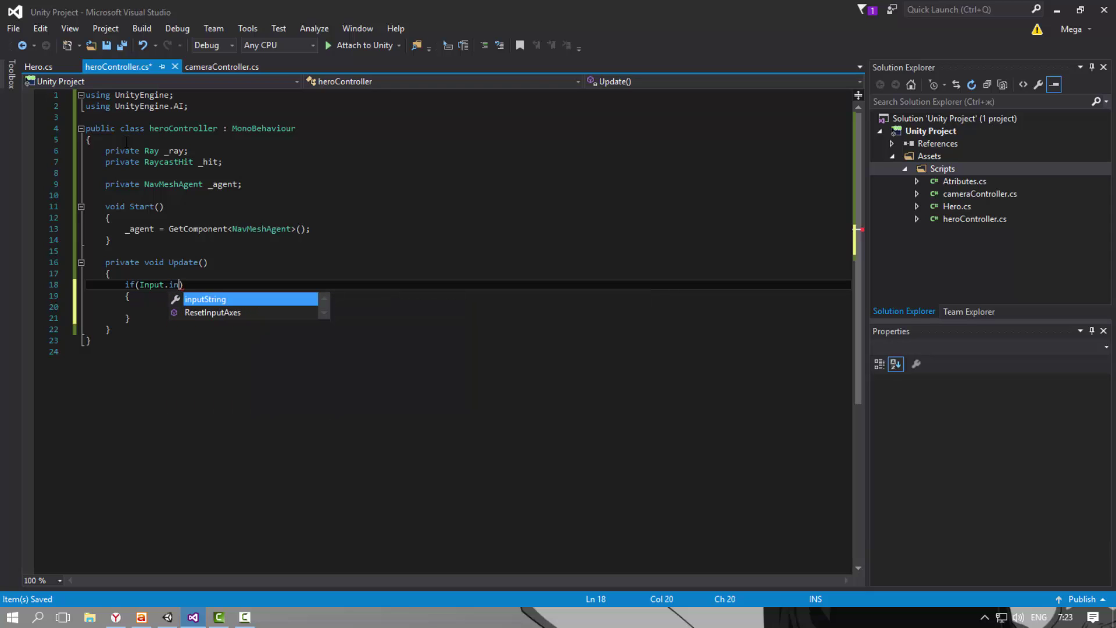
{"action": "key", "text": "BackSpace"}
{"action": "key", "text": "BackSpace"}
{"action": "type", "text": "mou"}
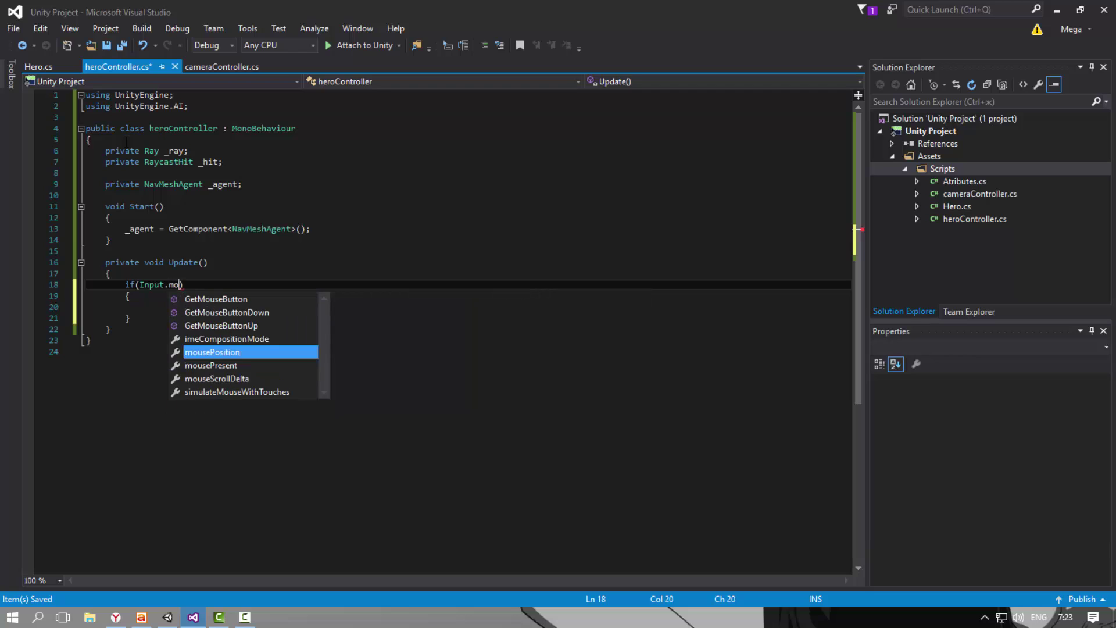
{"action": "type", "text": "s"}
{"action": "key", "text": "Up"}
{"action": "key", "text": "Up"}
{"action": "key", "text": "Down"}
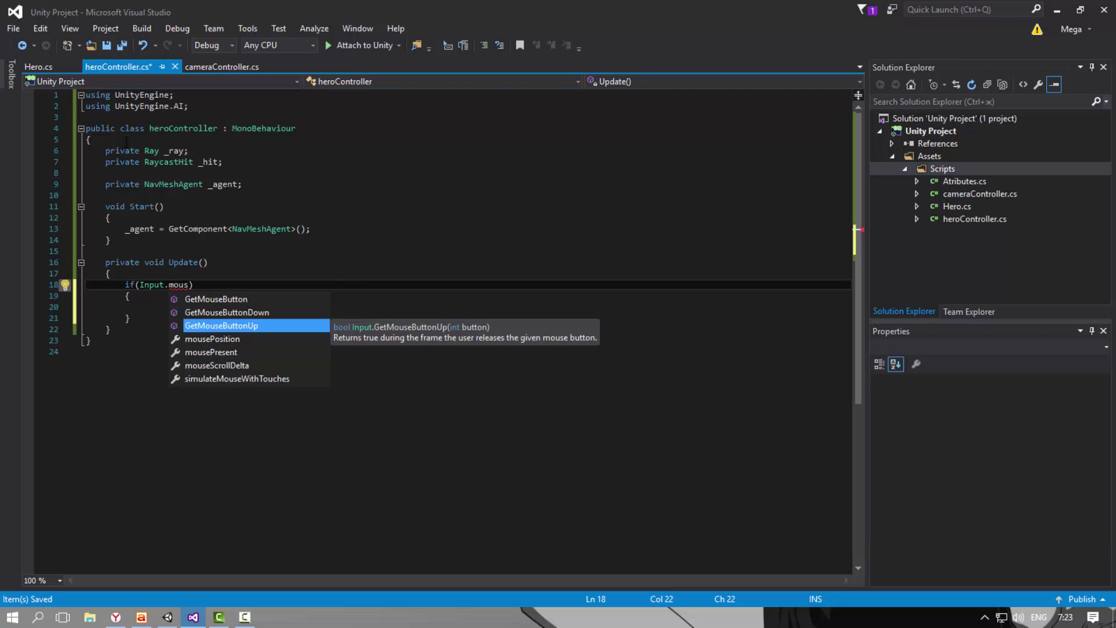
{"action": "key", "text": "Up"}
{"action": "key", "text": "Tab"}
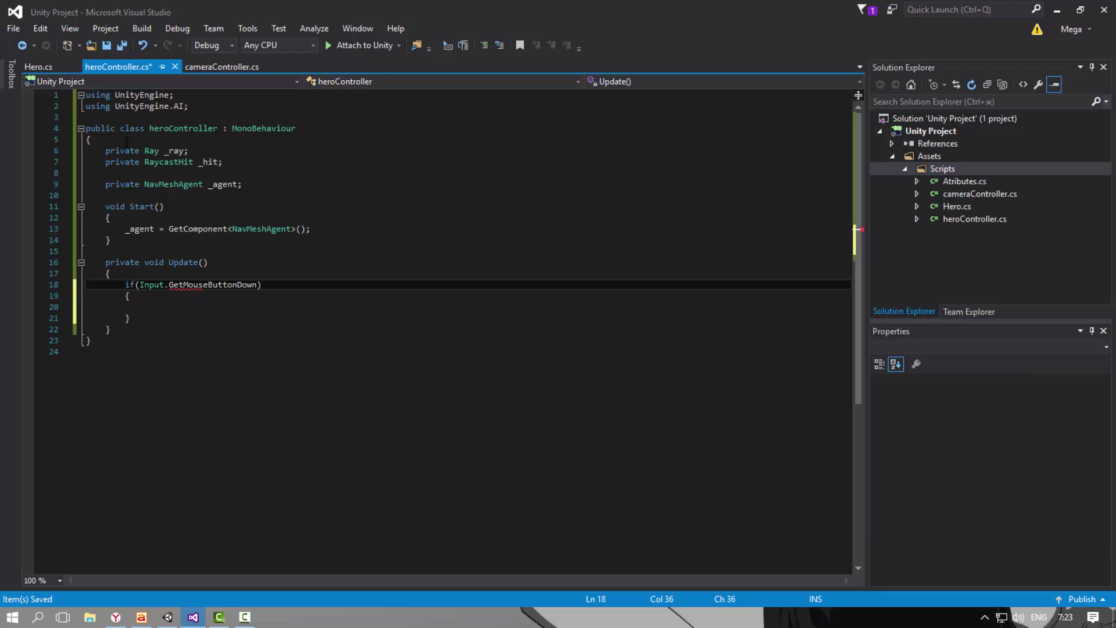
{"action": "type", "text": "("}
{"action": "type", "text": "1"}
Save heroController.cs and switch back to Unity
{"action": "key", "text": "ctrl+s"}
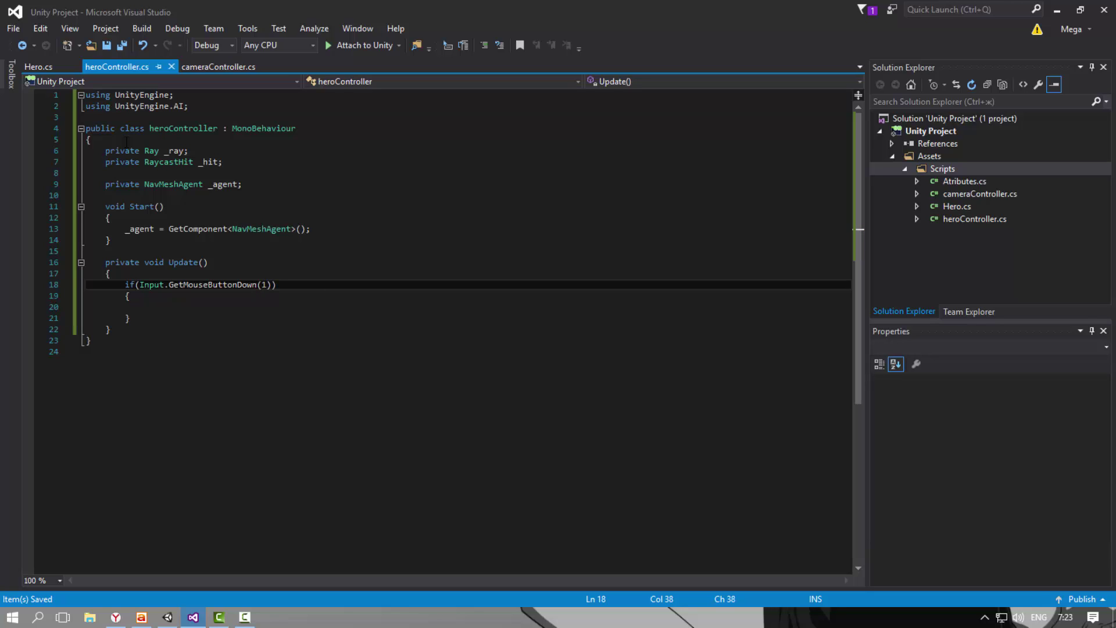
{"action": "key", "text": "Down"}
{"action": "key", "text": "Down"}
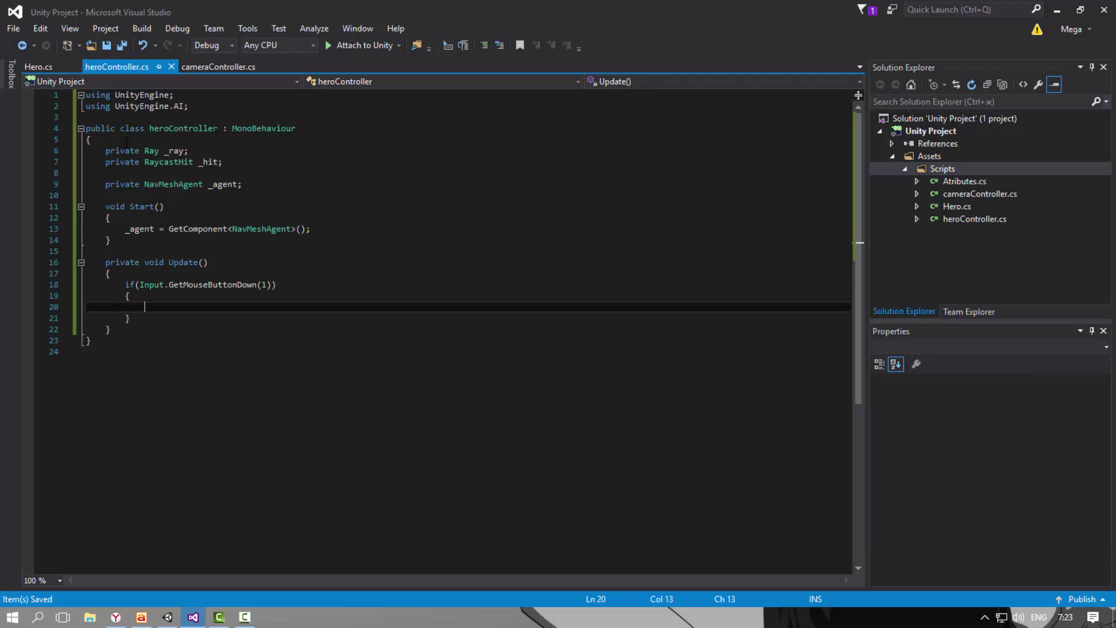
{"action": "key", "text": "Up"}
{"action": "key", "text": "Up"}
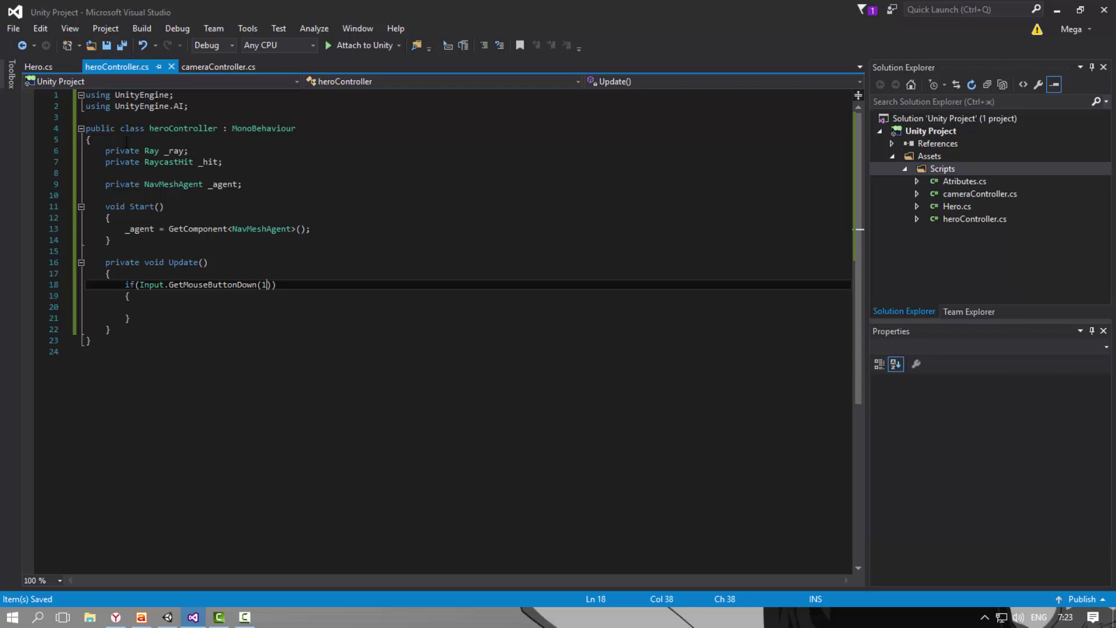
{"action": "key", "text": "End"}
{"action": "key", "text": "Left"}
{"action": "key", "text": "Left"}
{"action": "key", "text": "Left"}
{"action": "key", "text": "Left"}
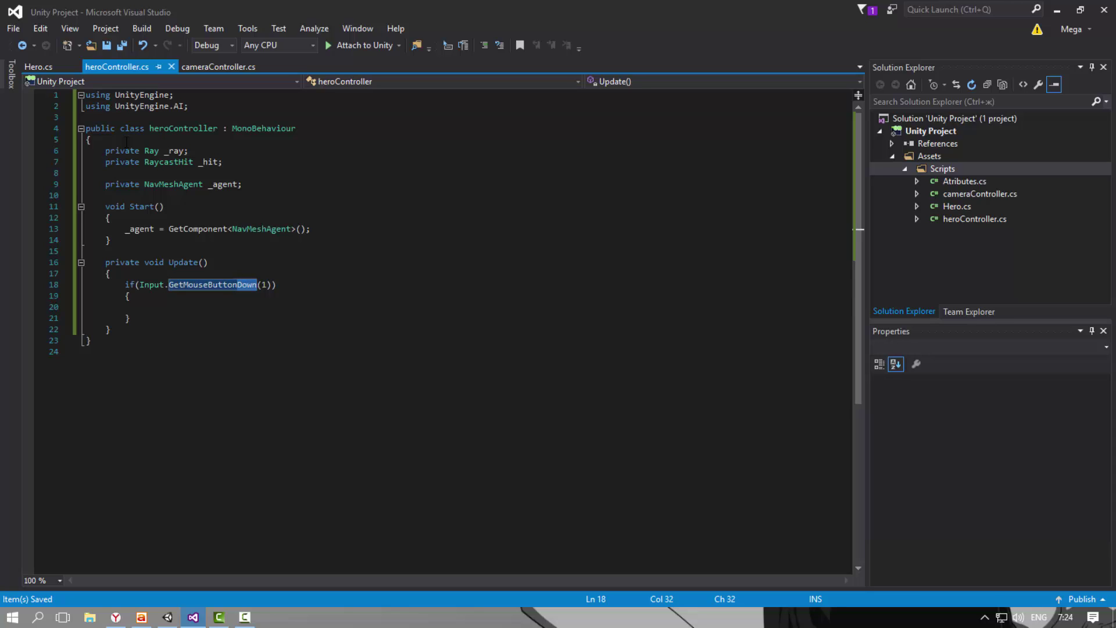
{"action": "key", "text": "Down"}
{"action": "key", "text": "Down"}
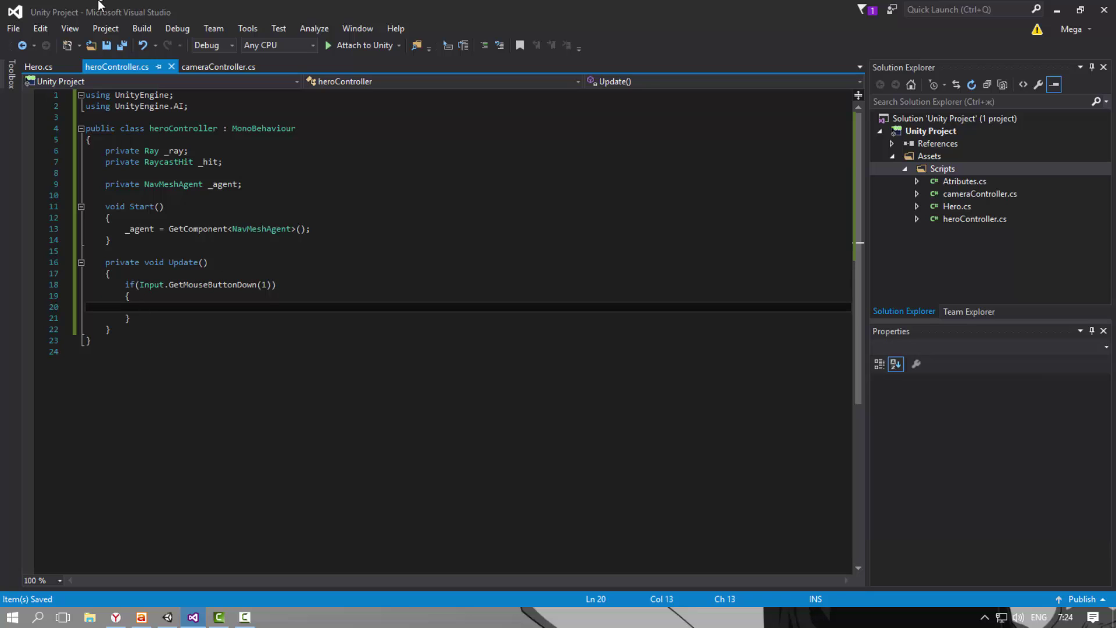
{"action": "key", "text": "alt+Tab"}
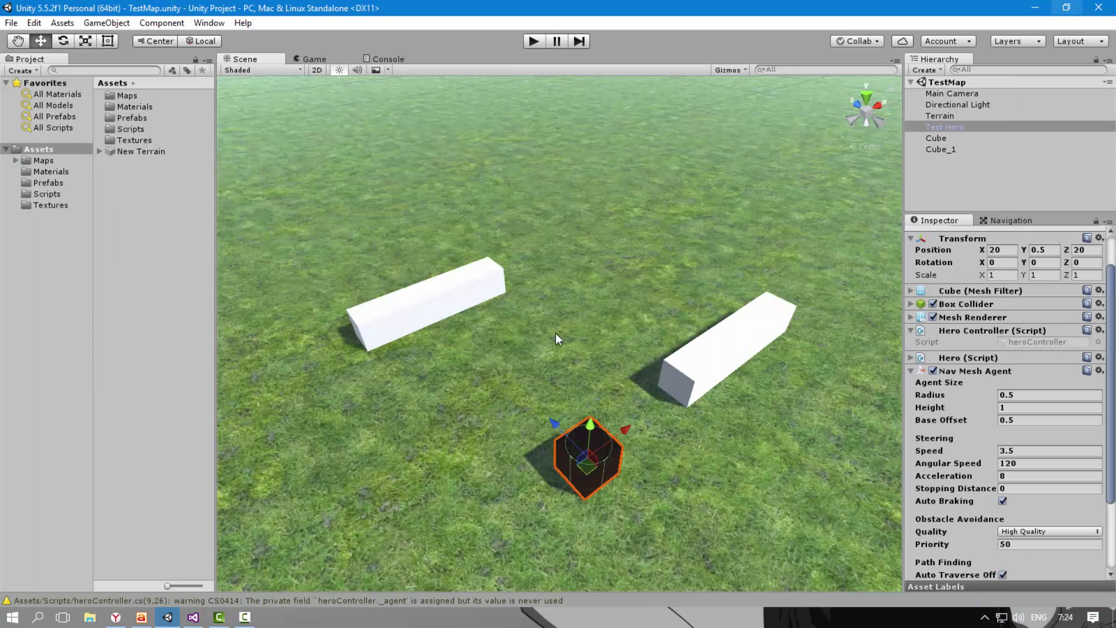
Inspect the Terrain's collider and the Game view, then save heroController.cs in Visual Studio
{"action": "left_click", "coordinate": [530, 340]}
{"action": "key", "text": "alt"}
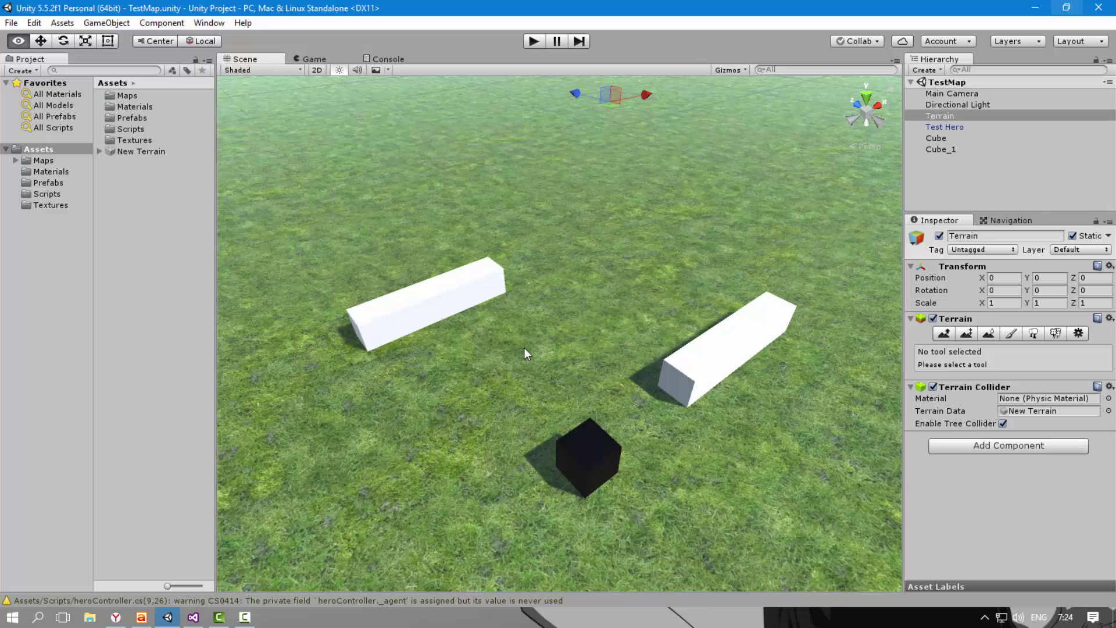
{"action": "left_click", "coordinate": [314, 59]}
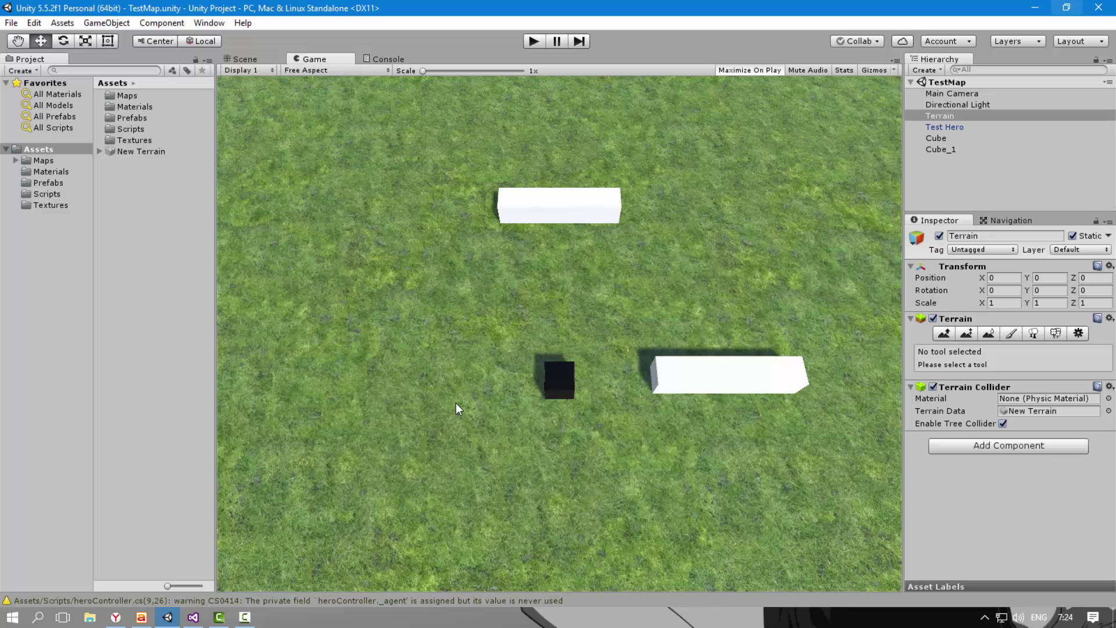
{"action": "left_click", "coordinate": [196, 617]}
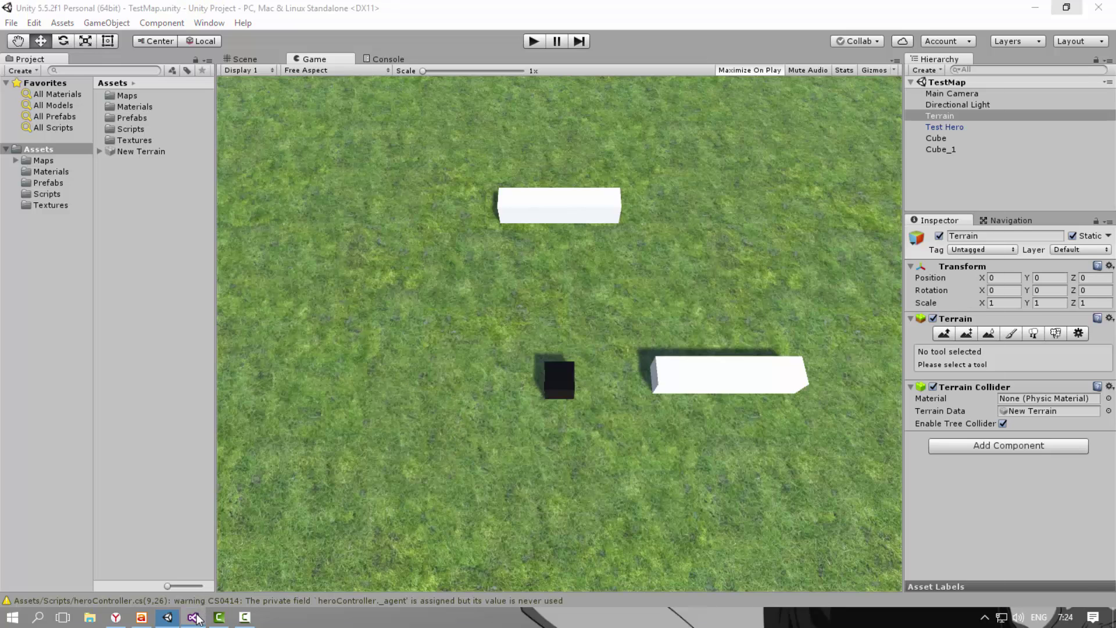
{"action": "key", "text": "ctrl+s"}
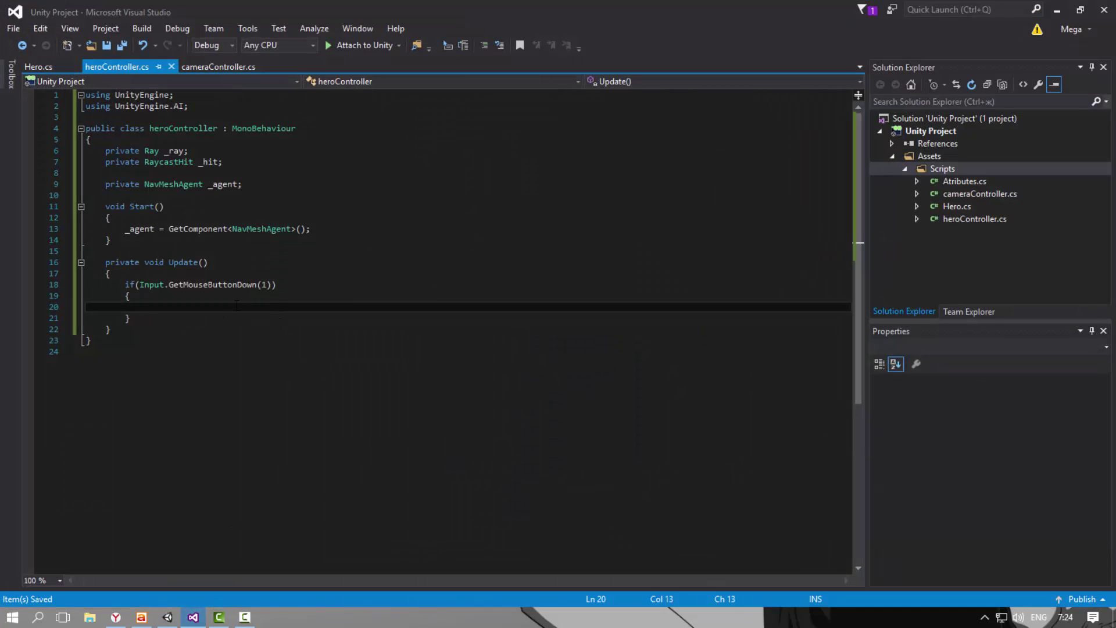
Start line 20 inside the right-click block with the _ray field
{"action": "left_click", "coordinate": [238, 287]}
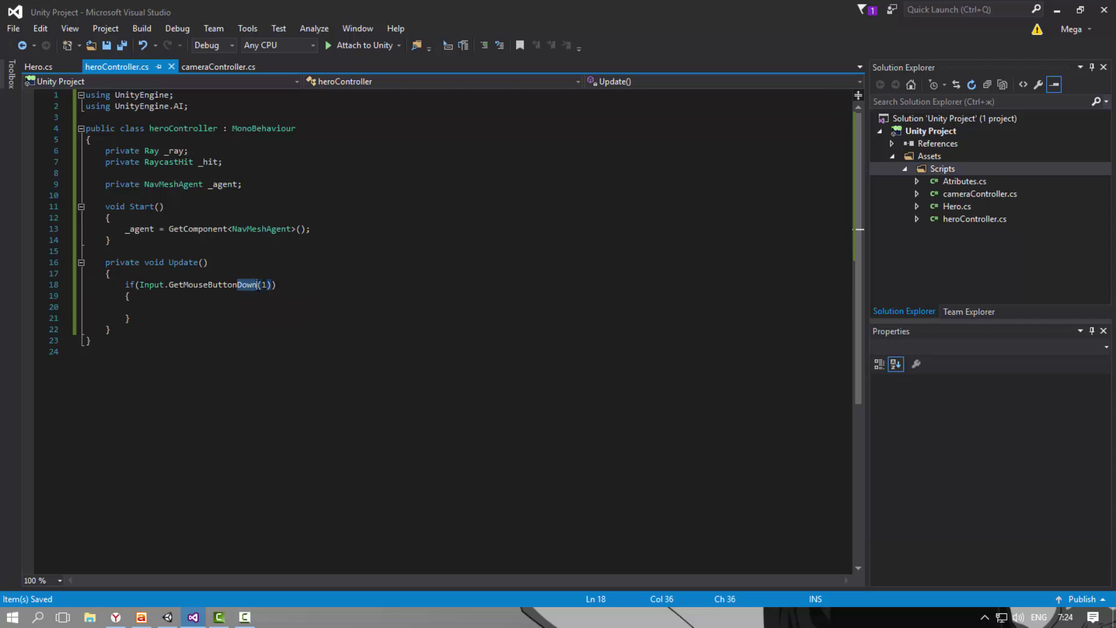
{"action": "left_click", "coordinate": [204, 307]}
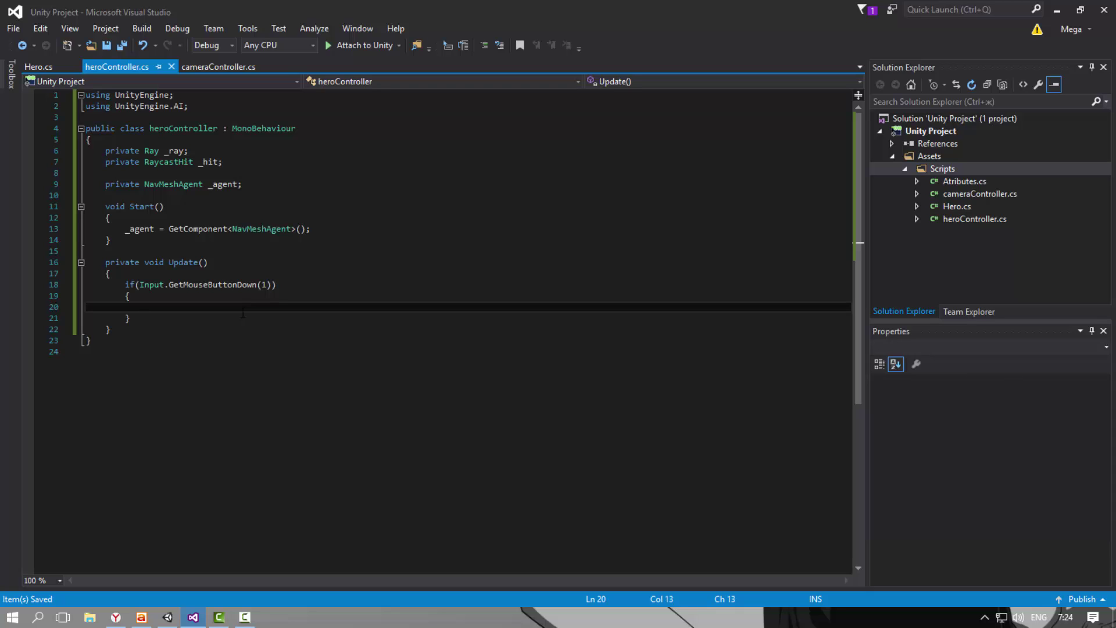
{"action": "type", "text": "if"}
{"action": "key", "text": "BackSpace"}
{"action": "key", "text": "BackSpace"}
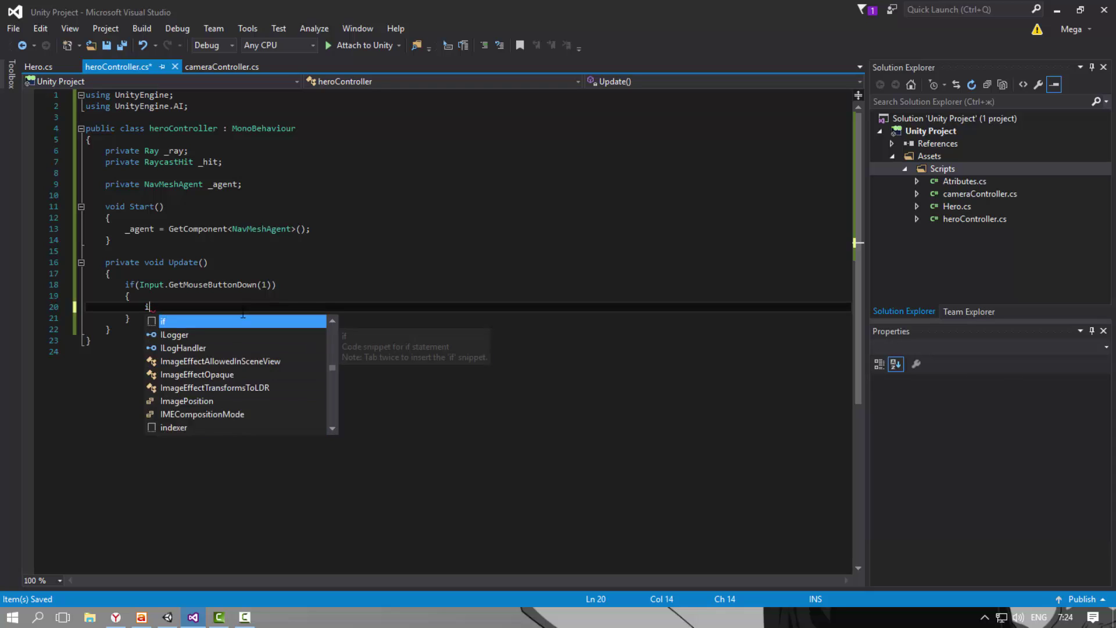
{"action": "type", "text": "ra"}
{"action": "key", "text": "Down"}
{"action": "key", "text": "Down"}
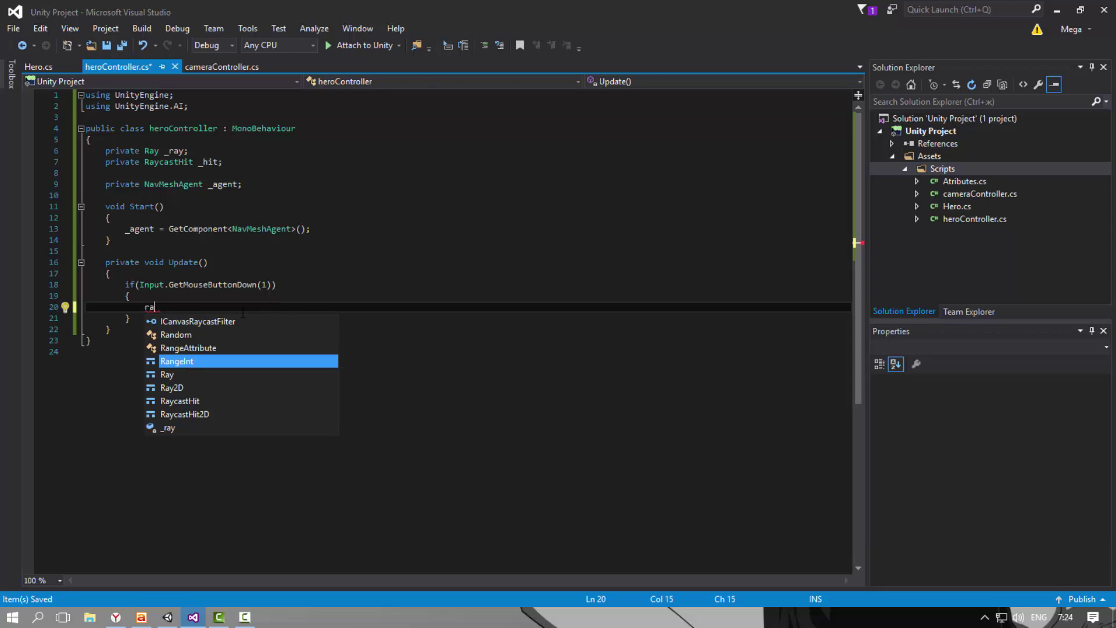
{"action": "key", "text": "Down"}
{"action": "key", "text": "Down"}
{"action": "key", "text": "Down"}
{"action": "key", "text": "Down"}
{"action": "key", "text": "Down"}
{"action": "key", "text": "Tab"}
Assign _ray = Camera.main.ScreenPointToRay(Input.mousePosition); and save
{"action": "type", "text": "= "}
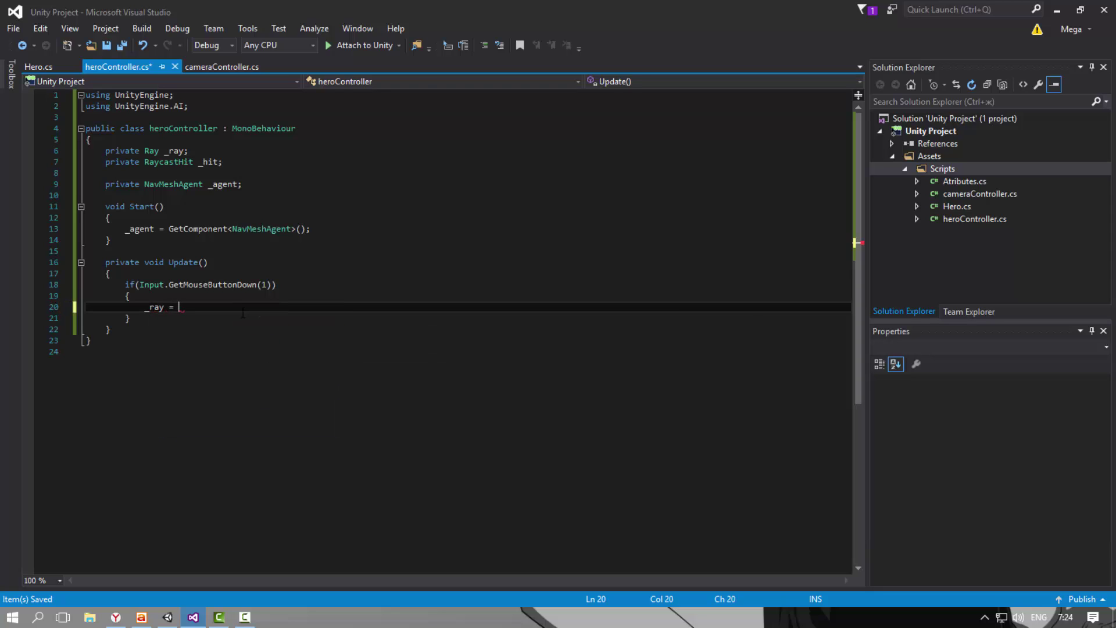
{"action": "type", "text": "Camer"}
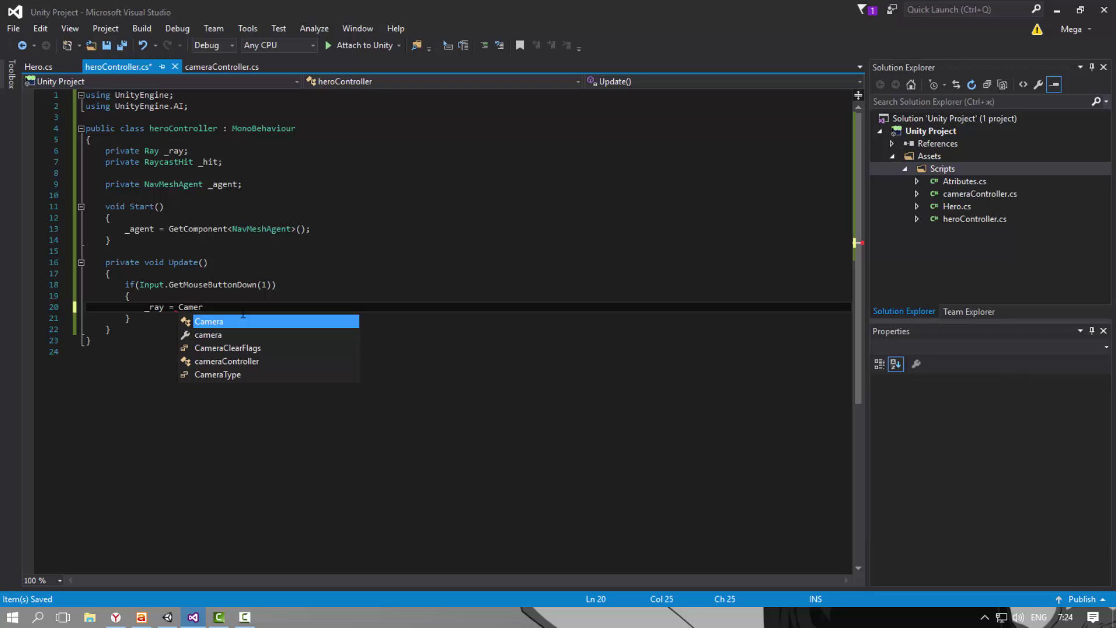
{"action": "type", "text": "a.main"}
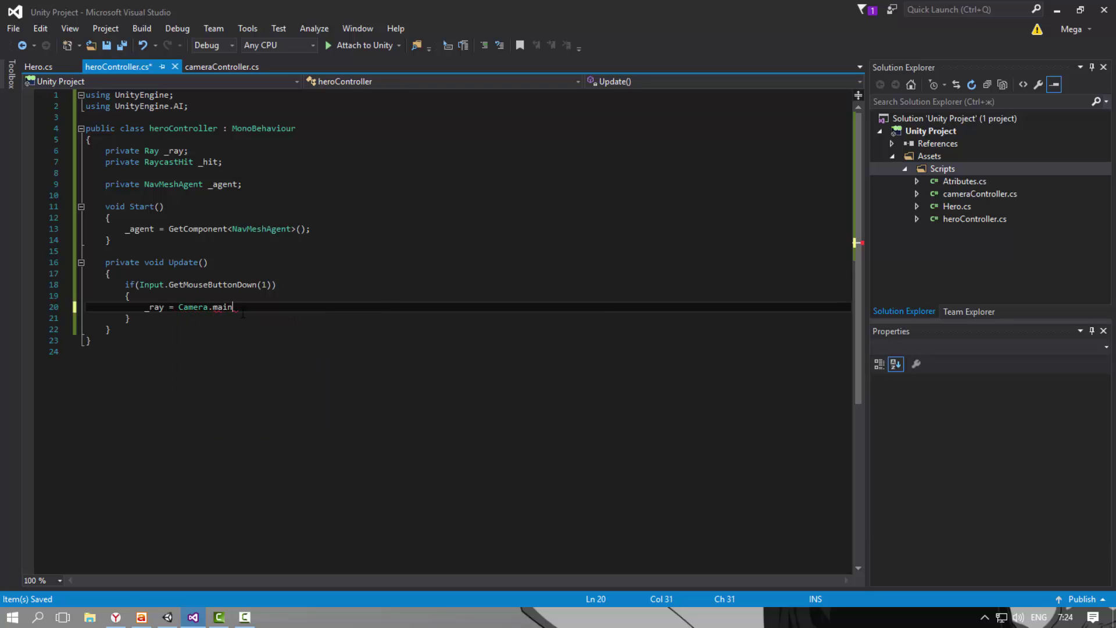
{"action": "type", "text": ".scre"}
{"action": "key", "text": "Tab"}
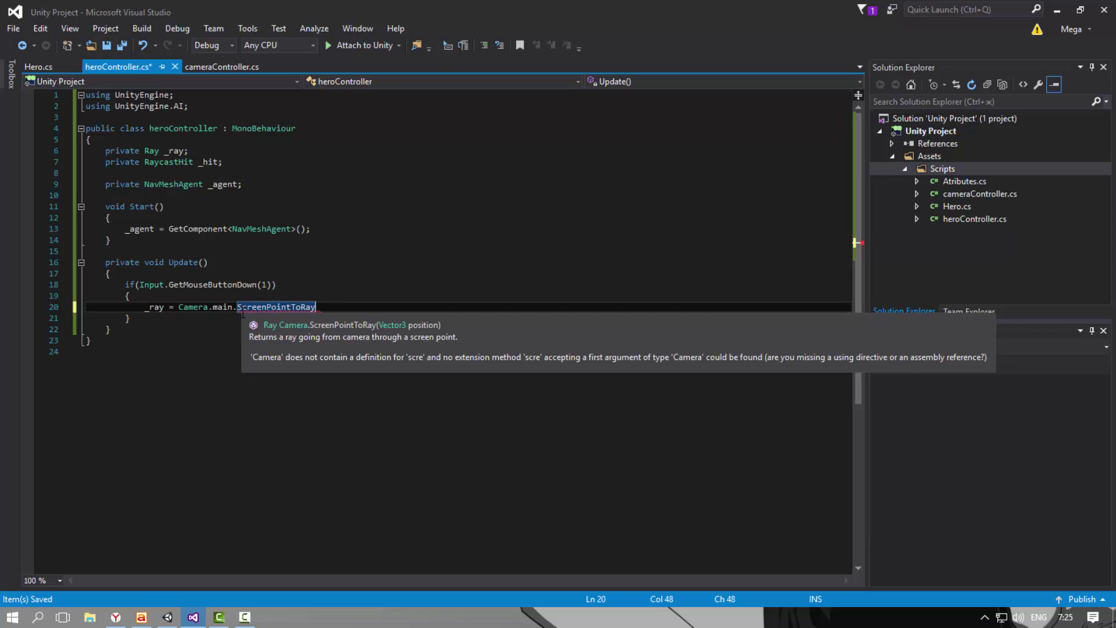
{"action": "type", "text": "();"}
{"action": "key", "text": "Left"}
{"action": "key", "text": "Left"}
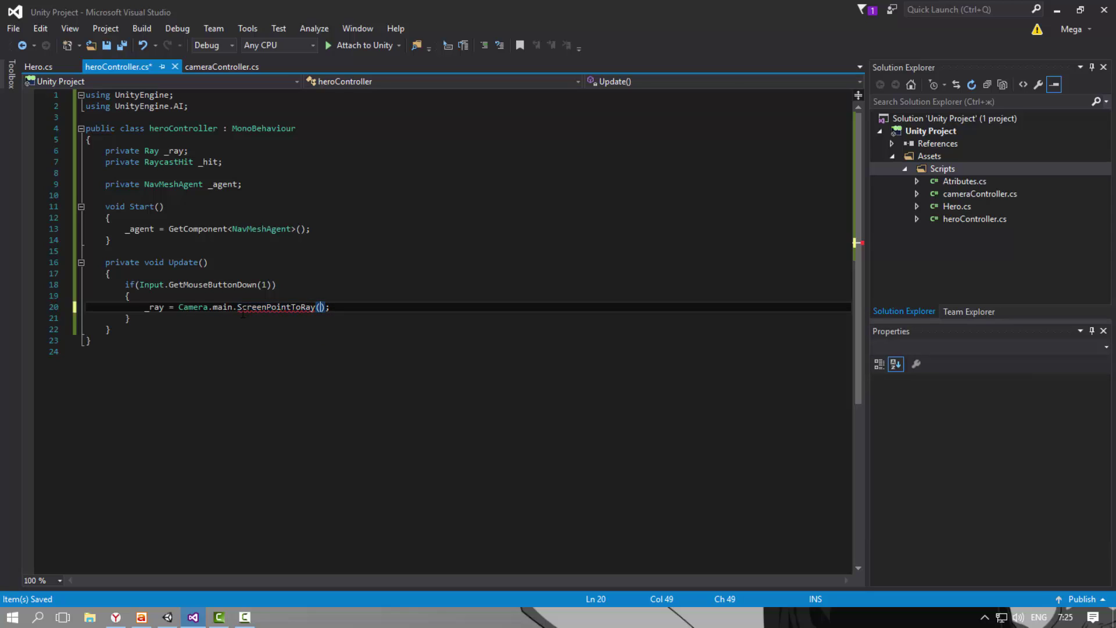
{"action": "key", "text": "ctrl+s"}
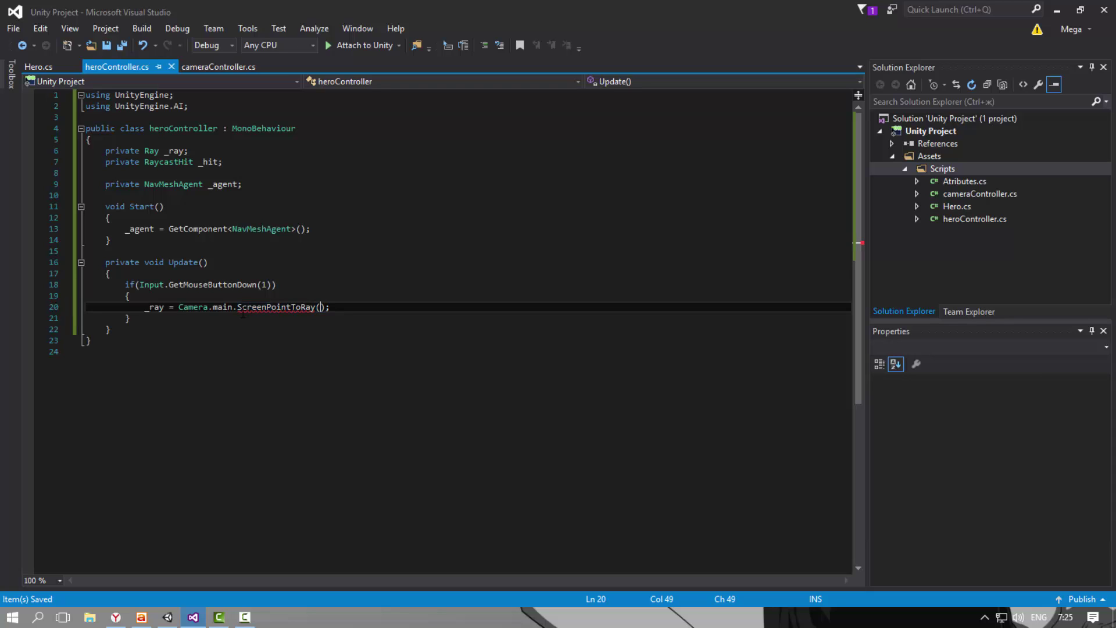
{"action": "type", "text": "Input."}
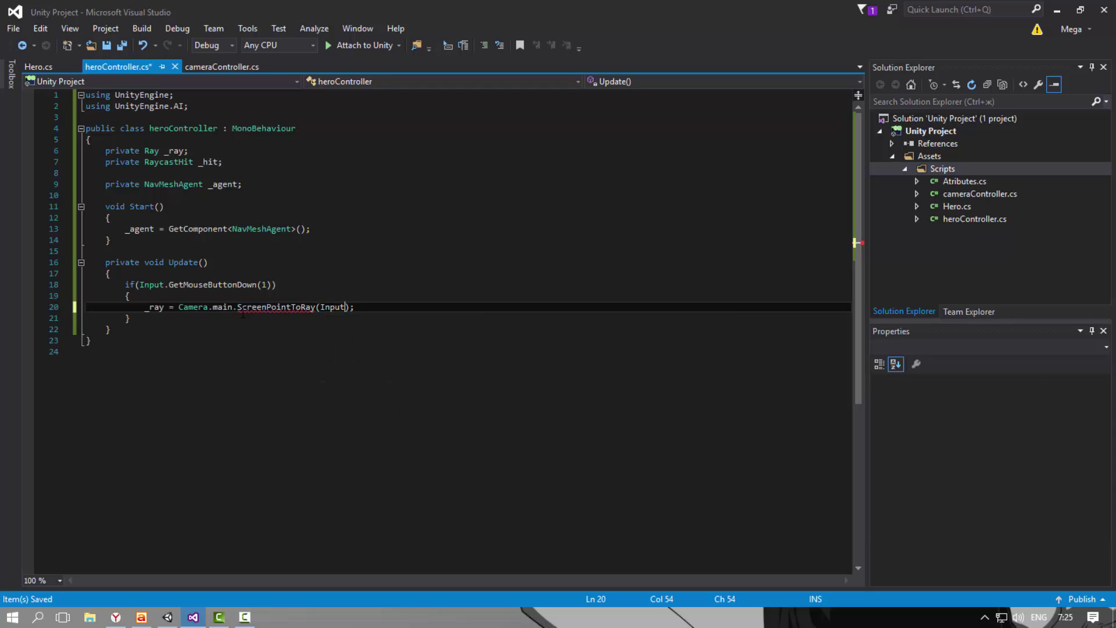
{"action": "type", "text": "mouseP"}
{"action": "key", "text": "Tab"}
{"action": "key", "text": "ctrl+s"}
{"action": "key", "text": "Right"}
{"action": "key", "text": "Right"}
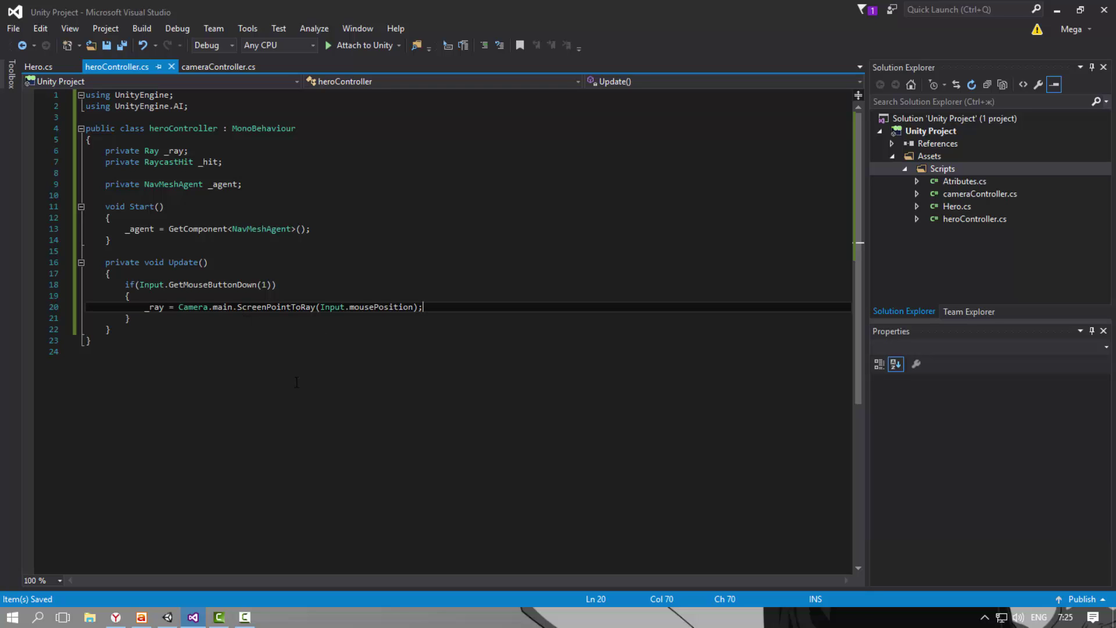
Glance at Unity, then select Camera and main on line 20 to inspect them
{"action": "left_click", "coordinate": [1057, 10]}
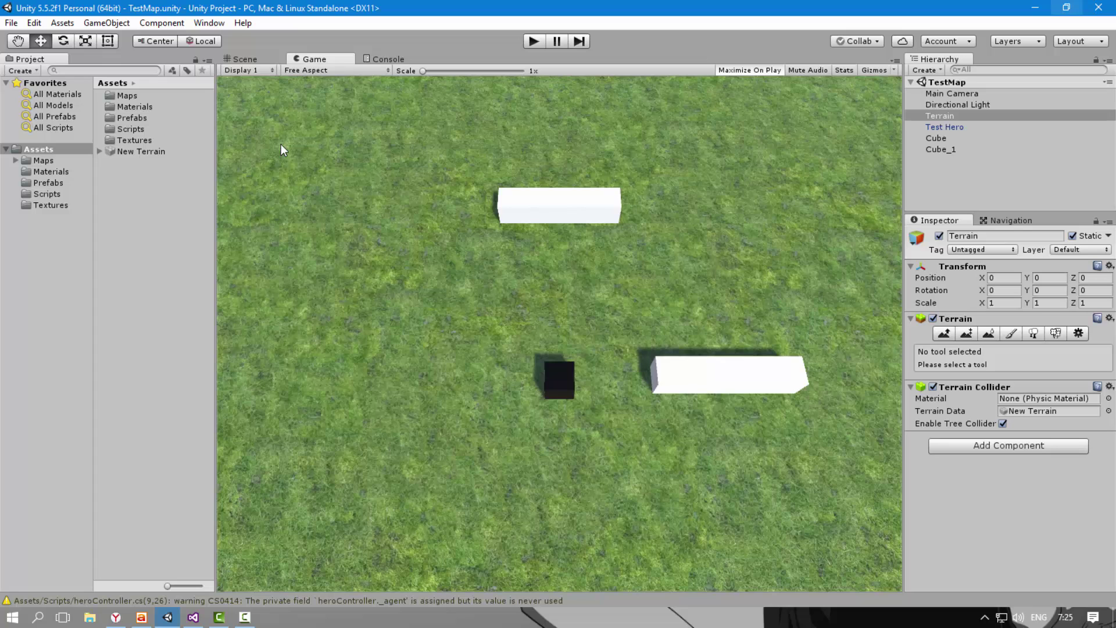
{"action": "key", "text": "alt+Tab"}
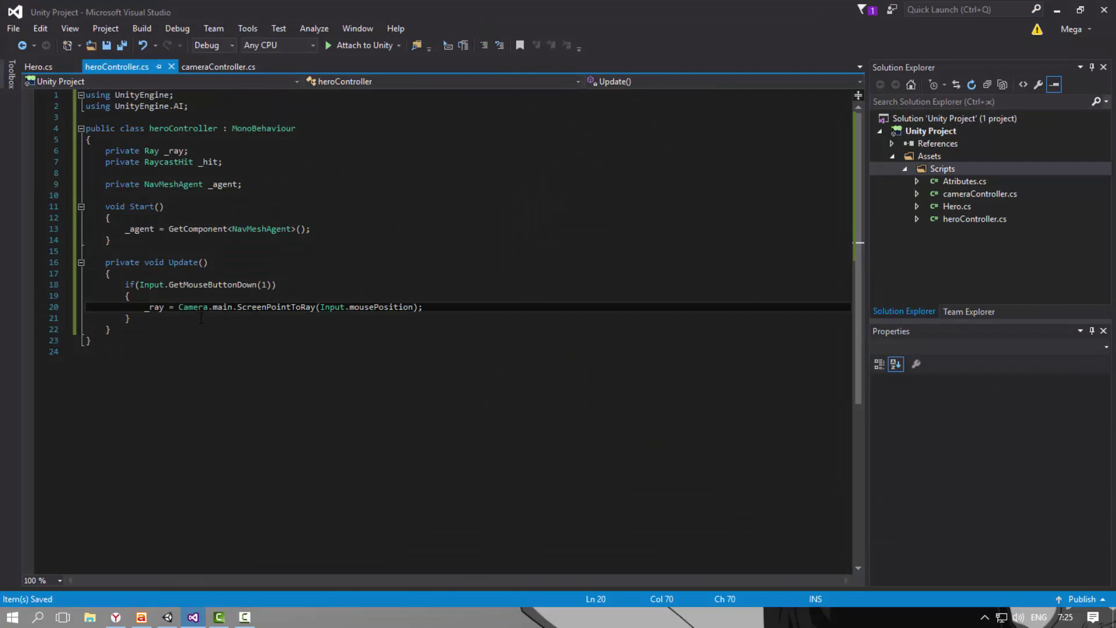
{"action": "double_click", "coordinate": [192, 306]}
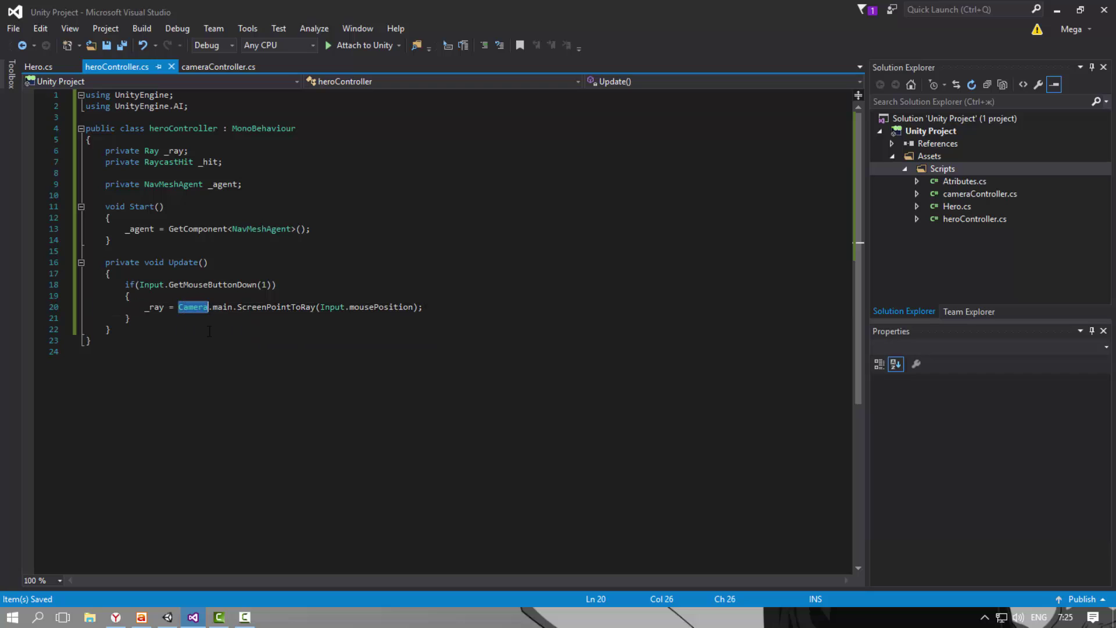
{"action": "double_click", "coordinate": [223, 306]}
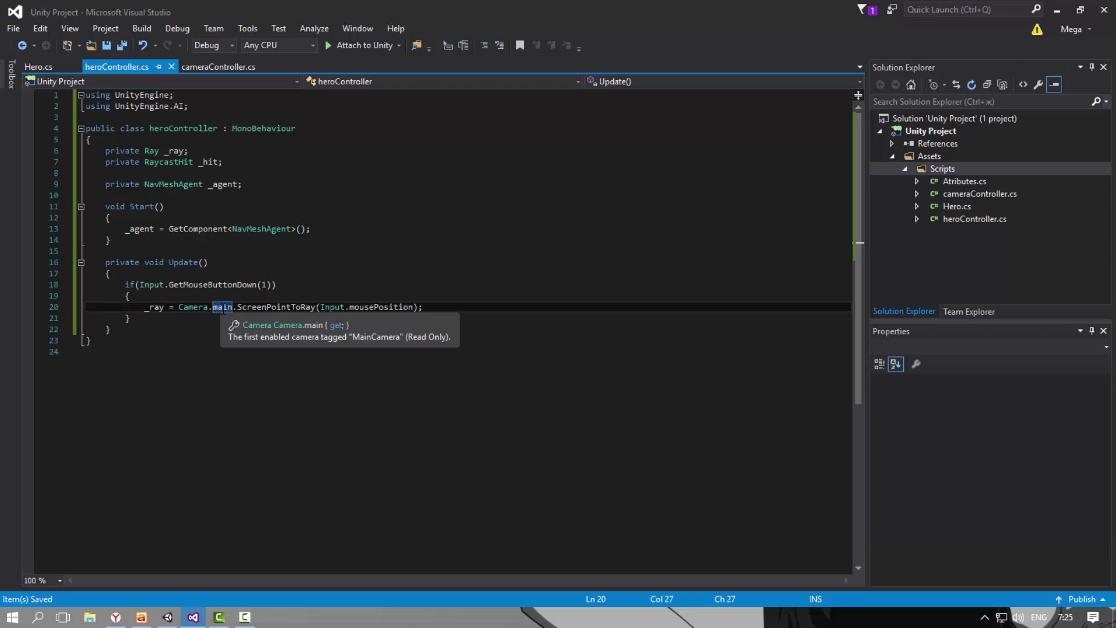
Select the Main Camera object in Unity, then return to the script
{"action": "key", "text": "alt+Tab"}
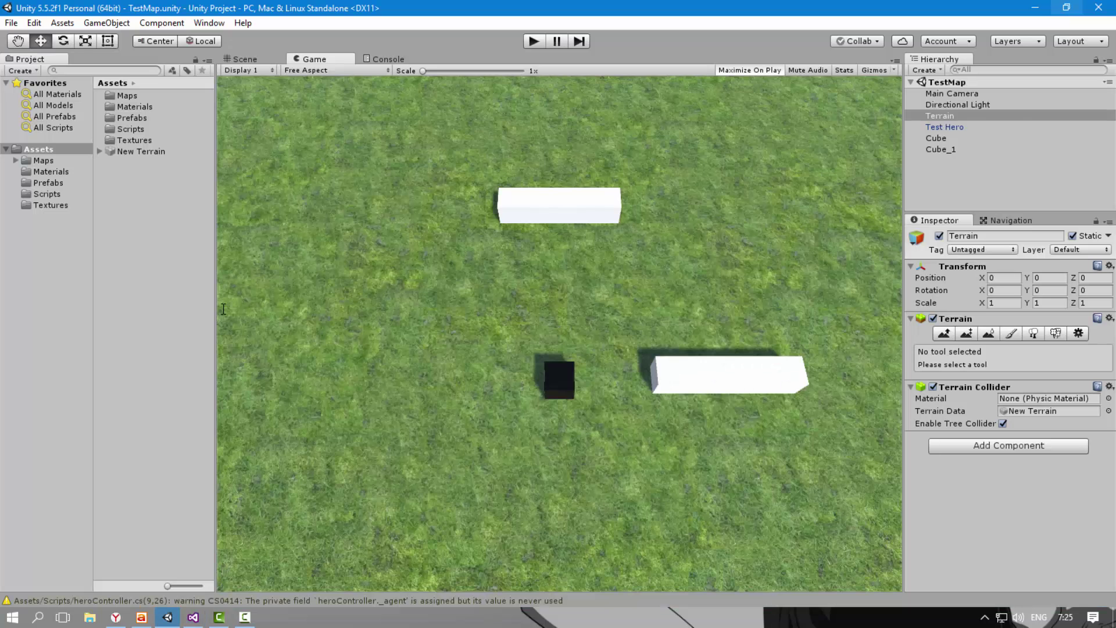
{"action": "left_click", "coordinate": [951, 94]}
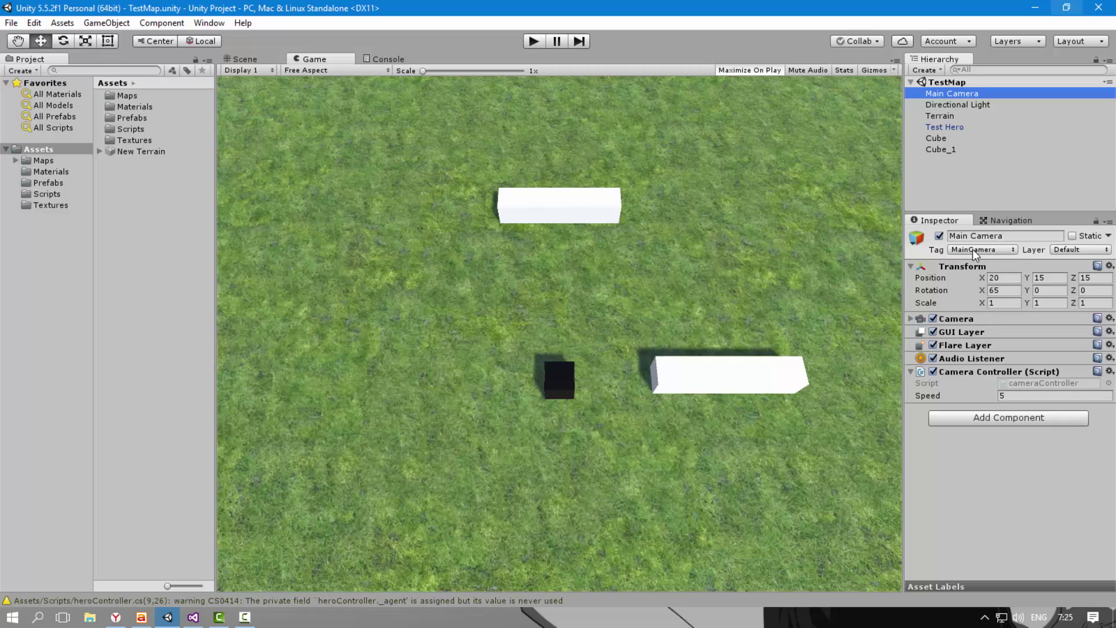
{"action": "key", "text": "alt+Tab"}
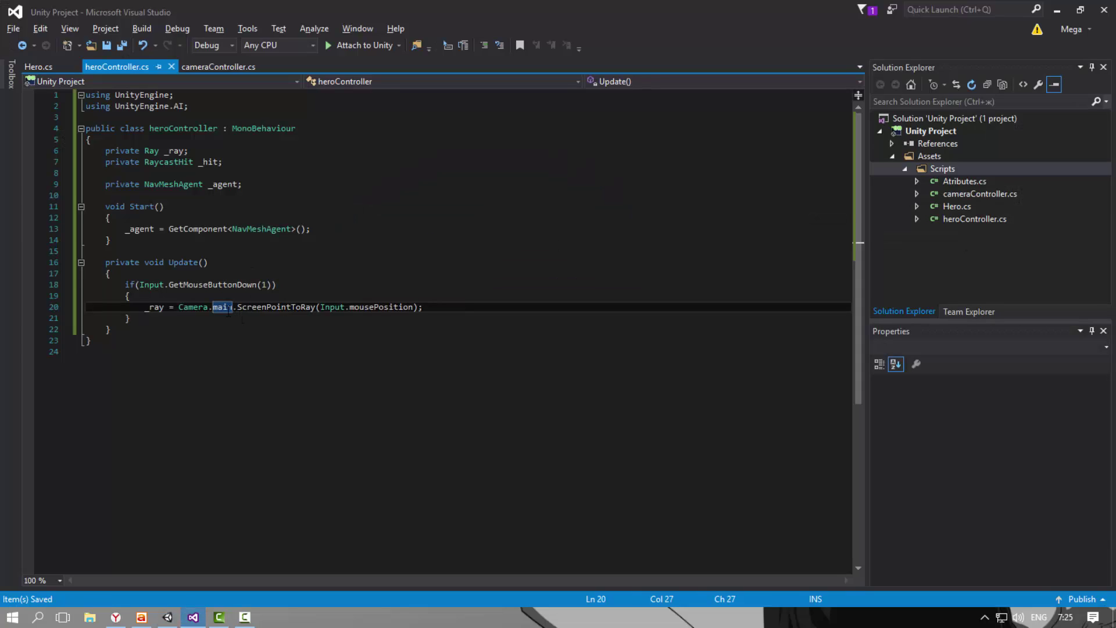
{"action": "key", "text": "Right"}
{"action": "key", "text": "Right"}
{"action": "mouse_move", "coordinate": [319, 312]}
Confirm the Main Camera keeps its MainCamera tag
{"action": "key", "text": "alt+Tab"}
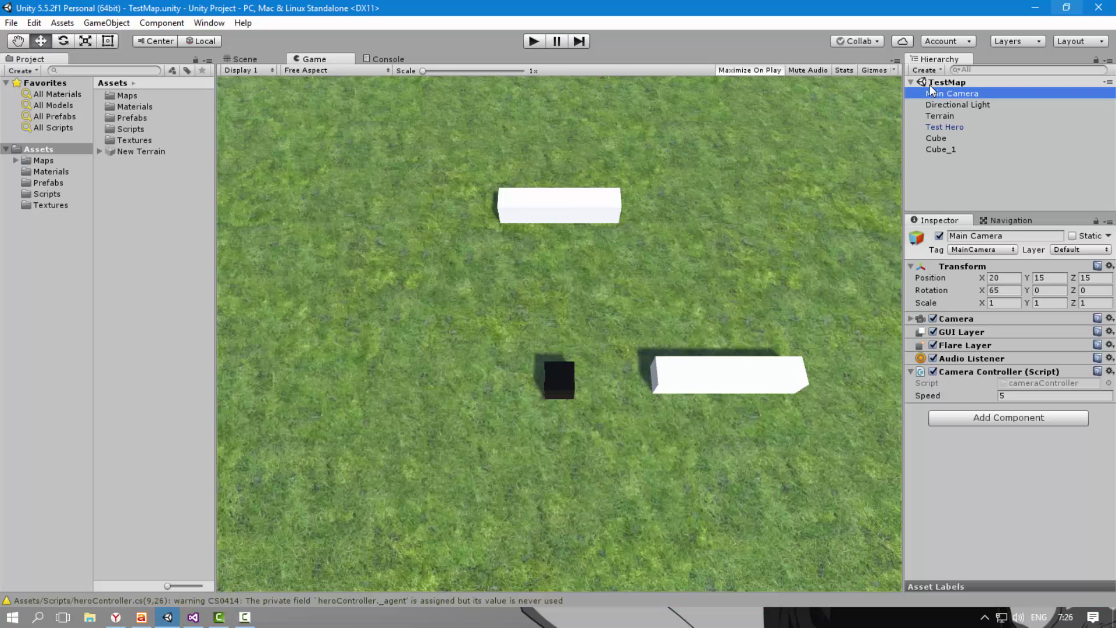
{"action": "left_click", "coordinate": [990, 254]}
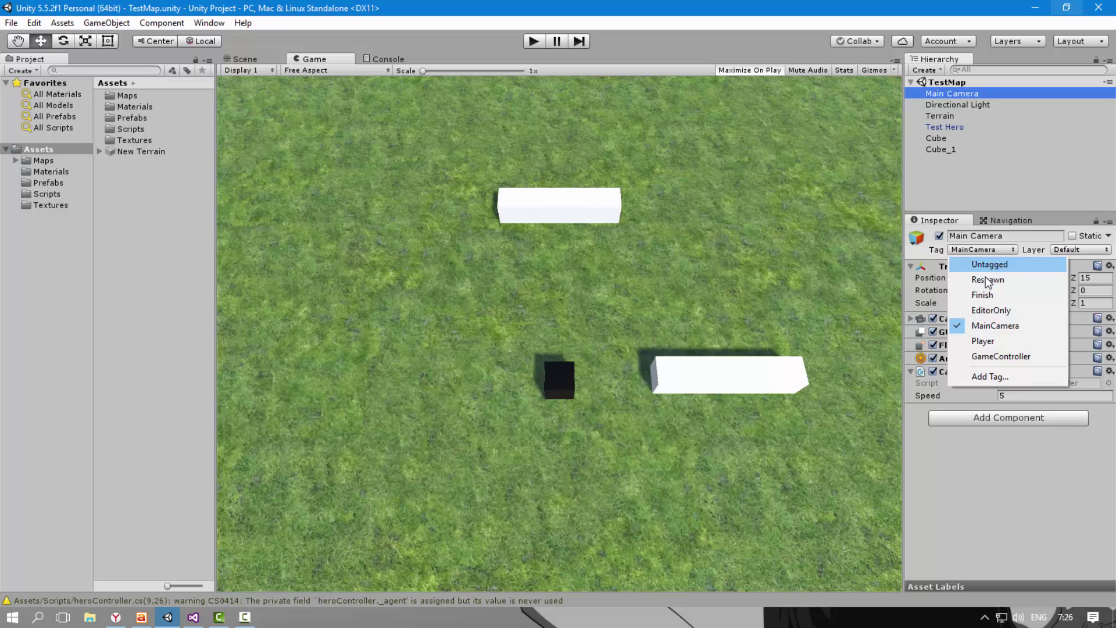
{"action": "left_click", "coordinate": [982, 326]}
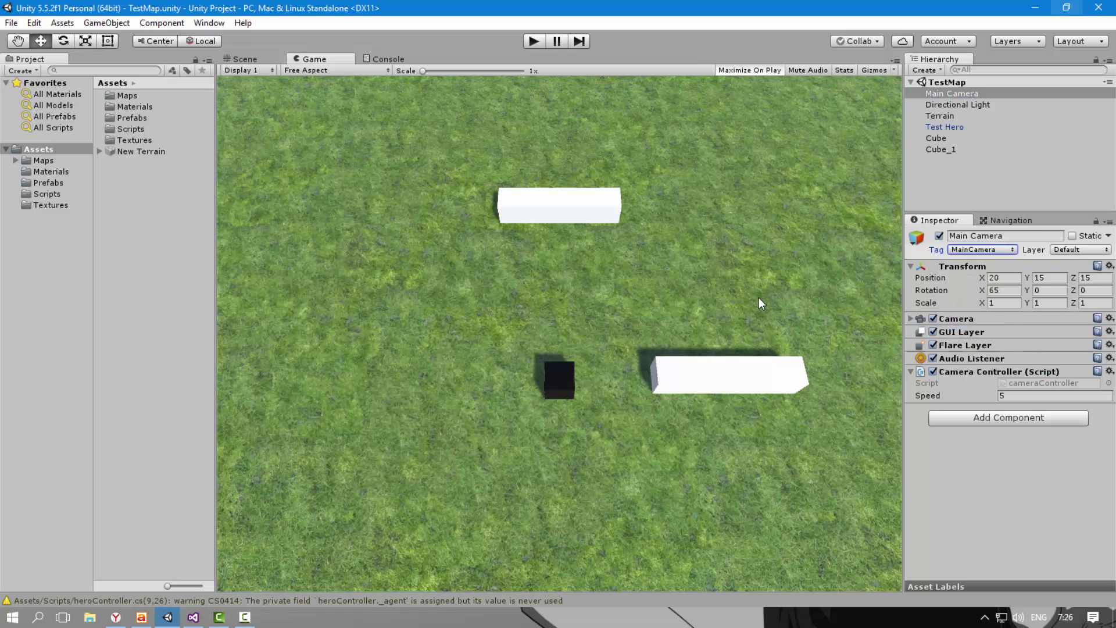
{"action": "key", "text": "alt+Tab"}
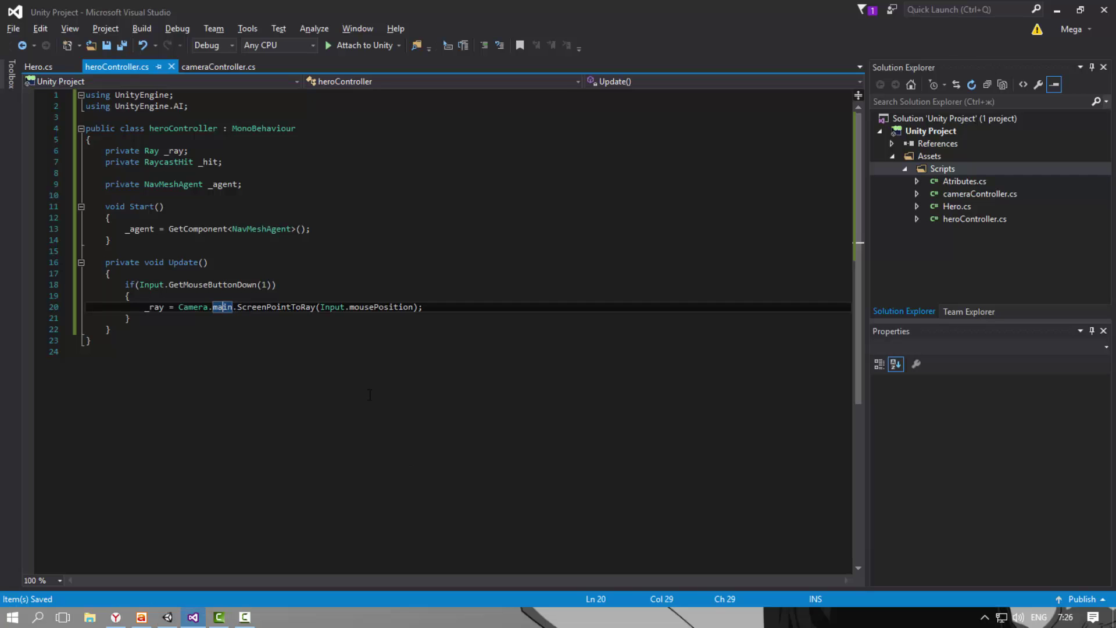
{"action": "left_click", "coordinate": [444, 307]}
Read the _ray unused-field and line-endings warnings in the Console, then minimize Unity
{"action": "key", "text": "alt+Tab"}
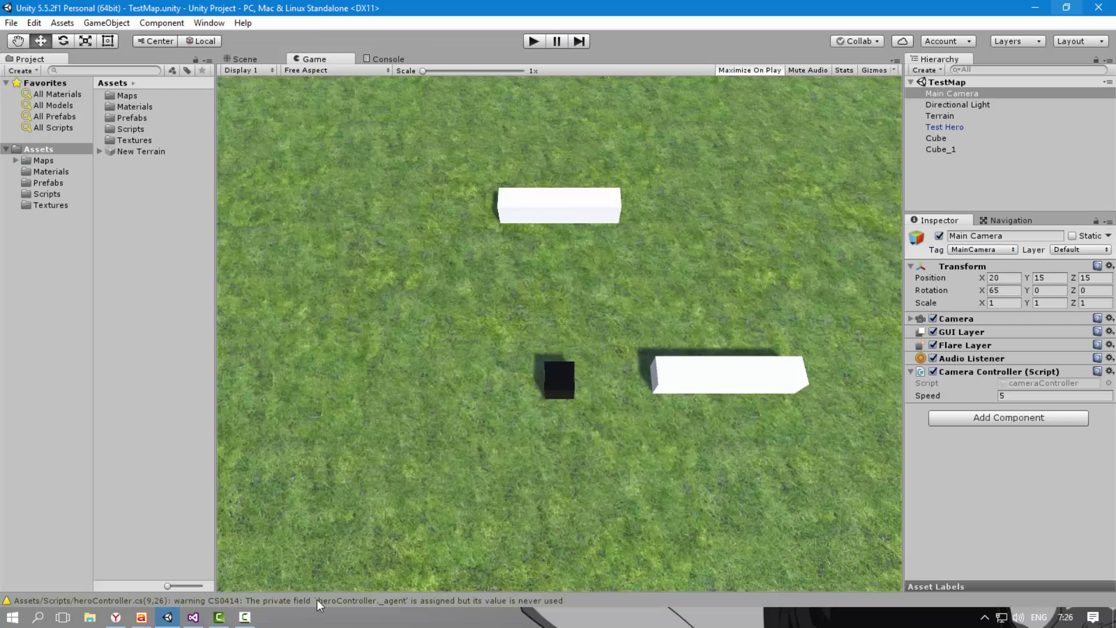
{"action": "left_click", "coordinate": [316, 599]}
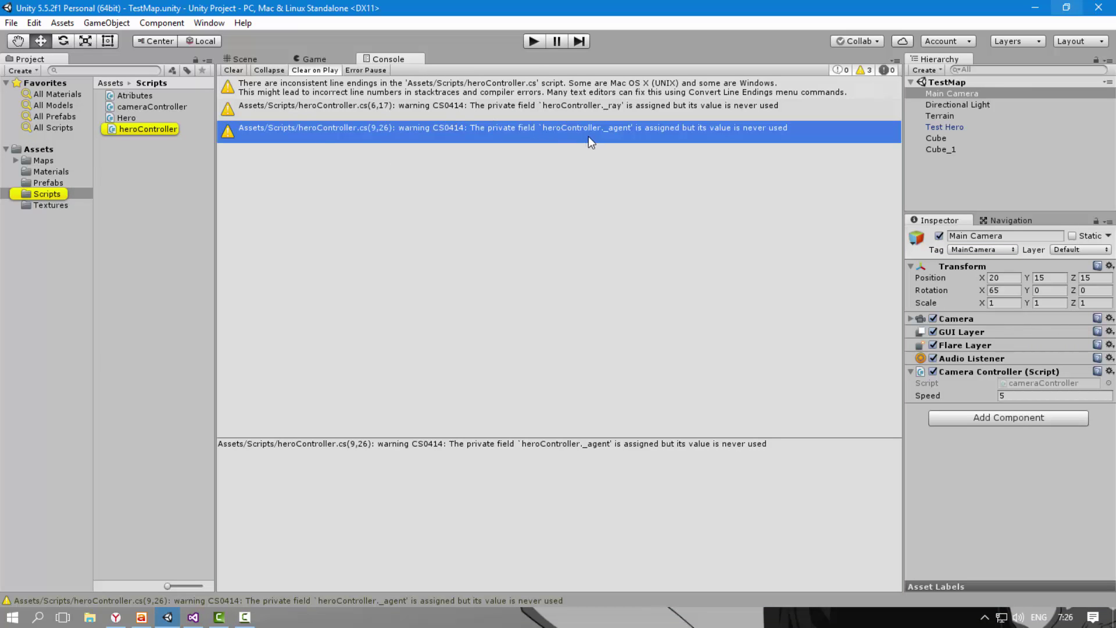
{"action": "left_click", "coordinate": [628, 107]}
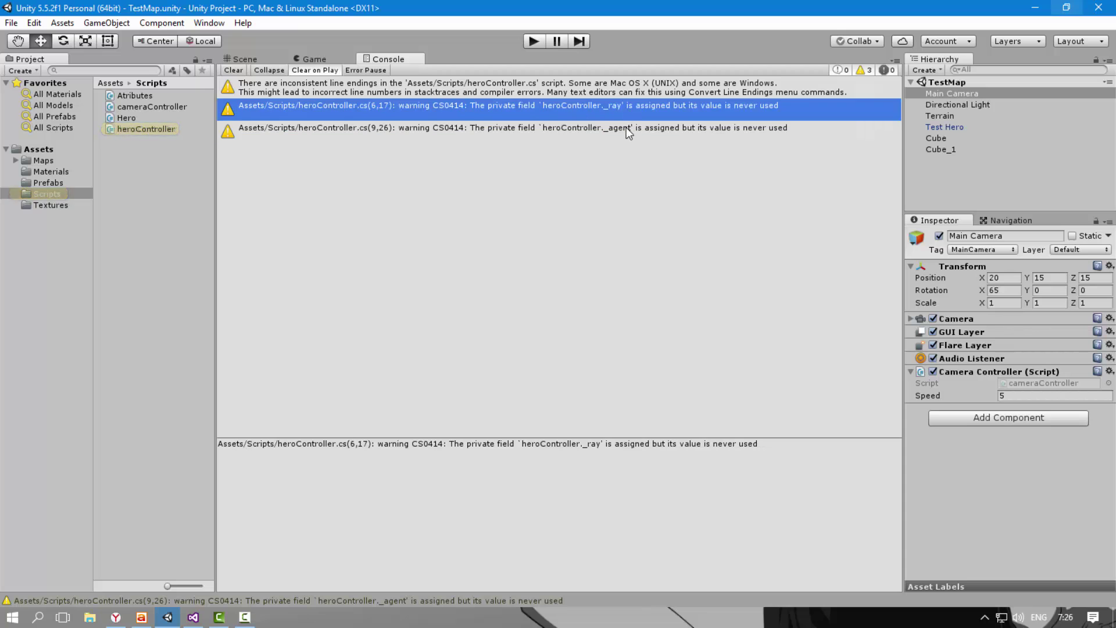
{"action": "left_click", "coordinate": [646, 94]}
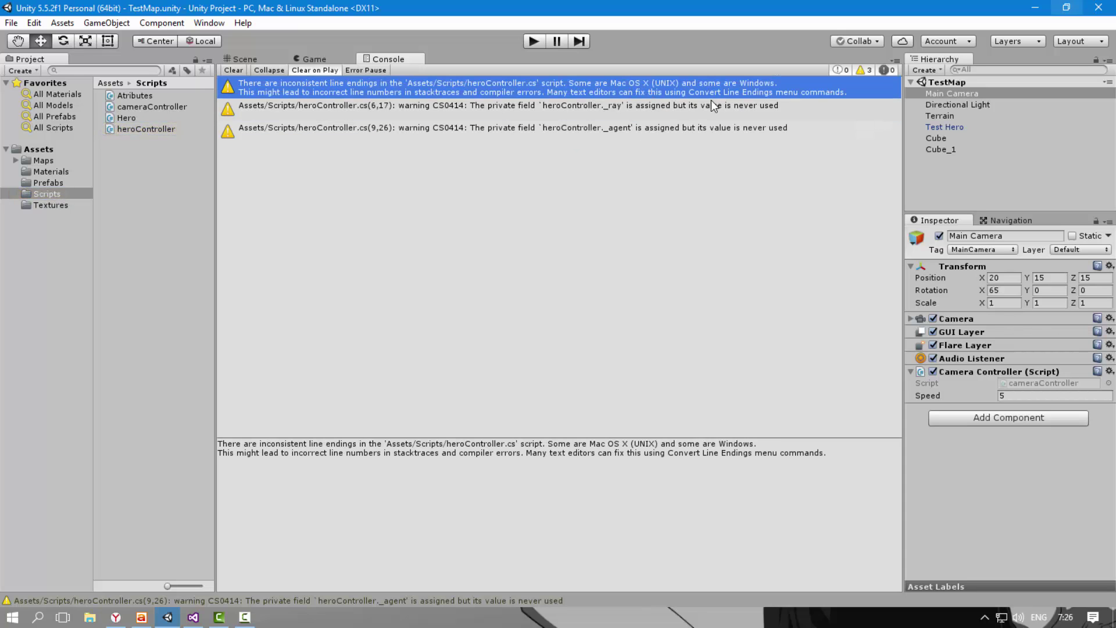
{"action": "left_click", "coordinate": [1035, 7]}
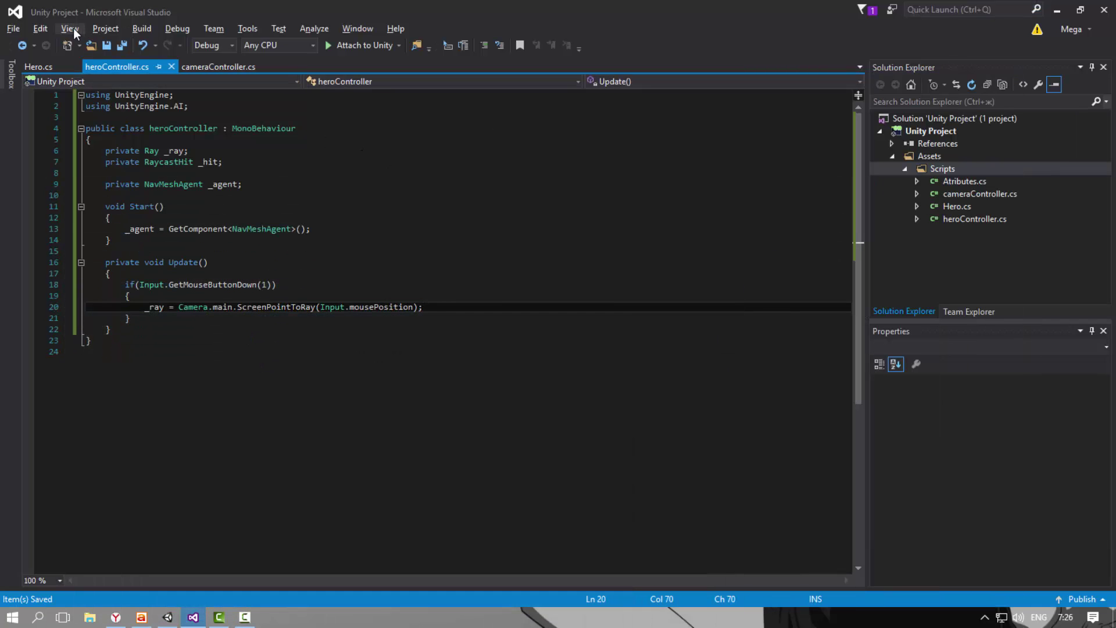
Apply Edit > Advanced > Format Document to heroController.cs, then check Unity's console
{"action": "left_click", "coordinate": [36, 26]}
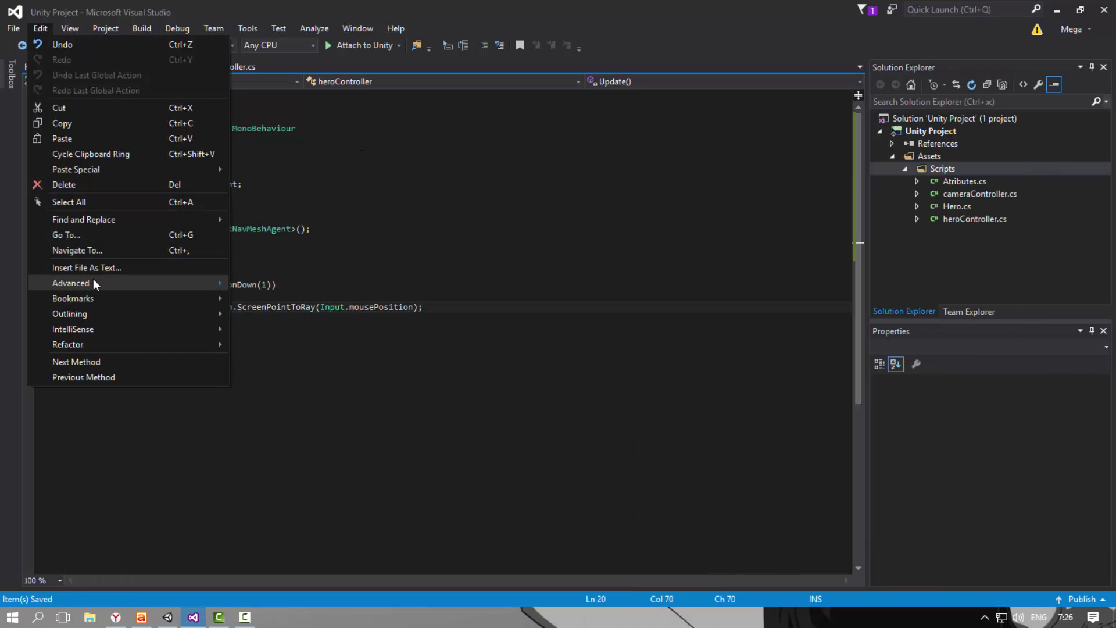
{"action": "mouse_move", "coordinate": [98, 282]}
{"action": "left_click", "coordinate": [325, 287]}
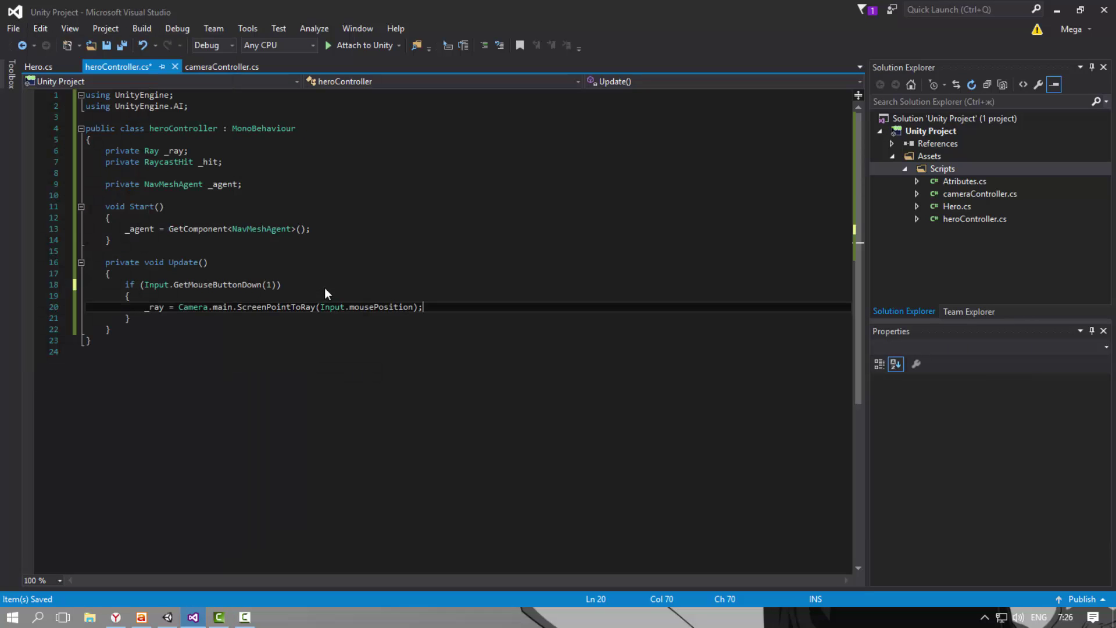
{"action": "key", "text": "alt+Tab"}
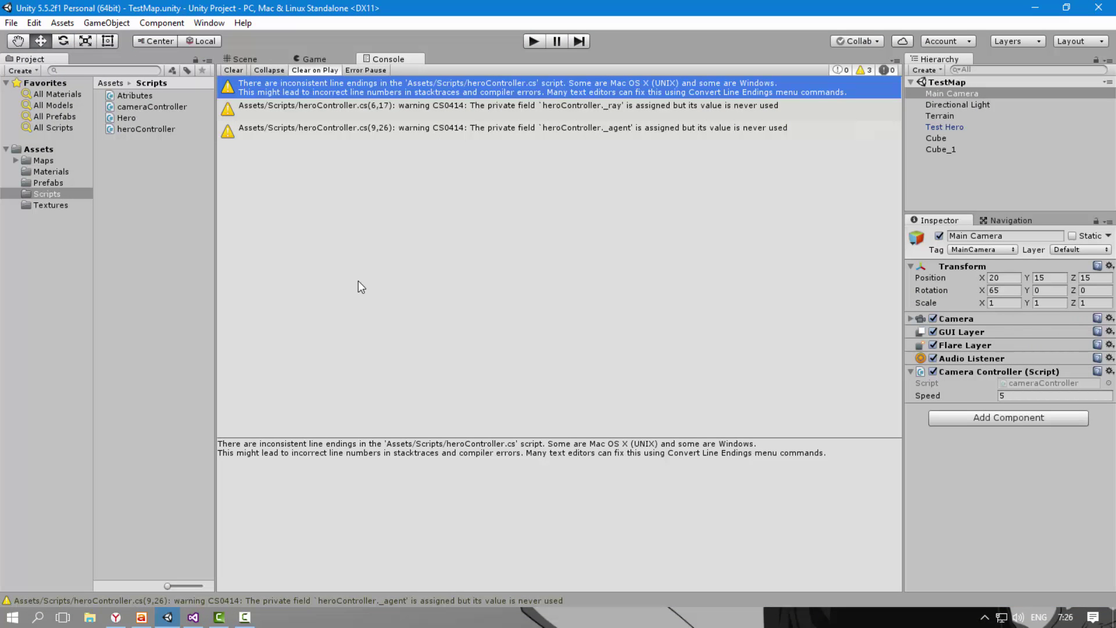
Reopen heroController.cs, normalise line endings to Windows (CR LF), save, and clear Unity's console
{"action": "key", "text": "alt+Tab"}
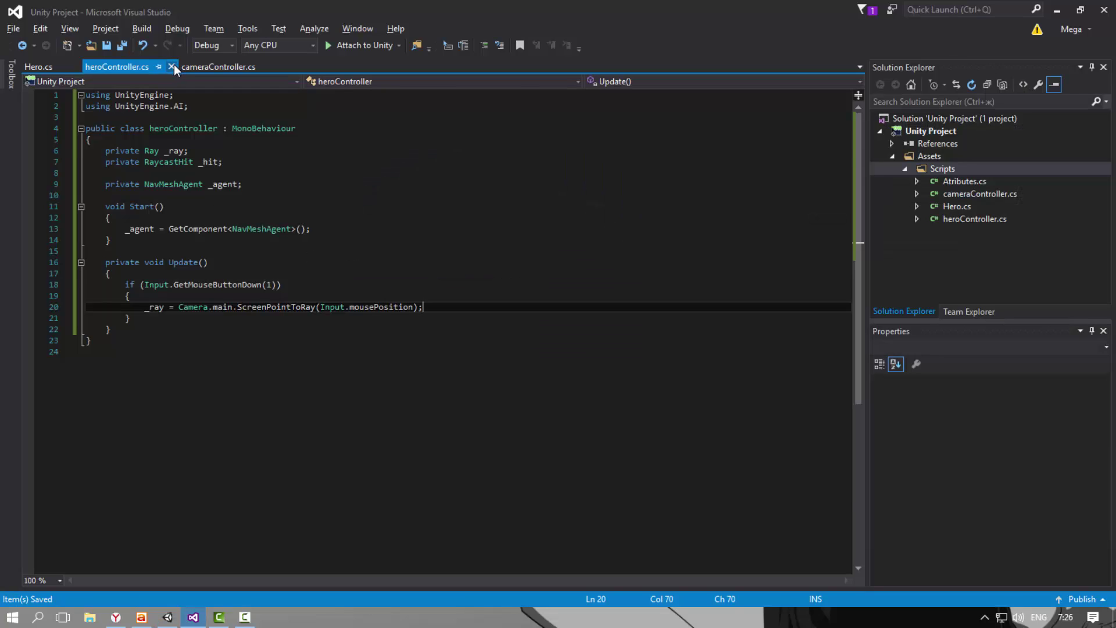
{"action": "left_click", "coordinate": [172, 67]}
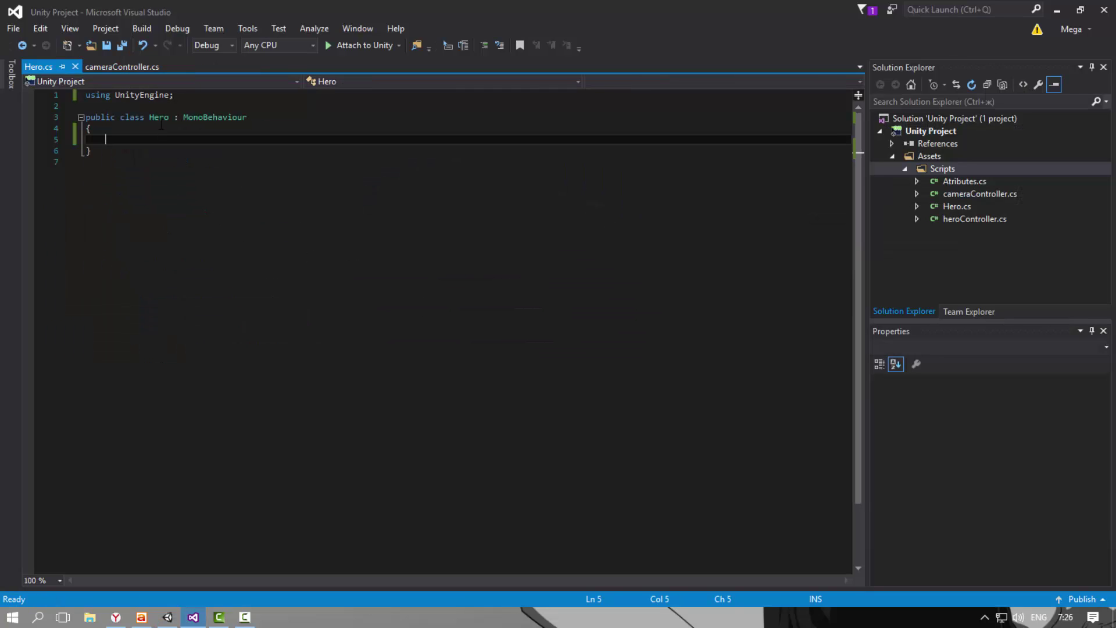
{"action": "double_click", "coordinate": [972, 218]}
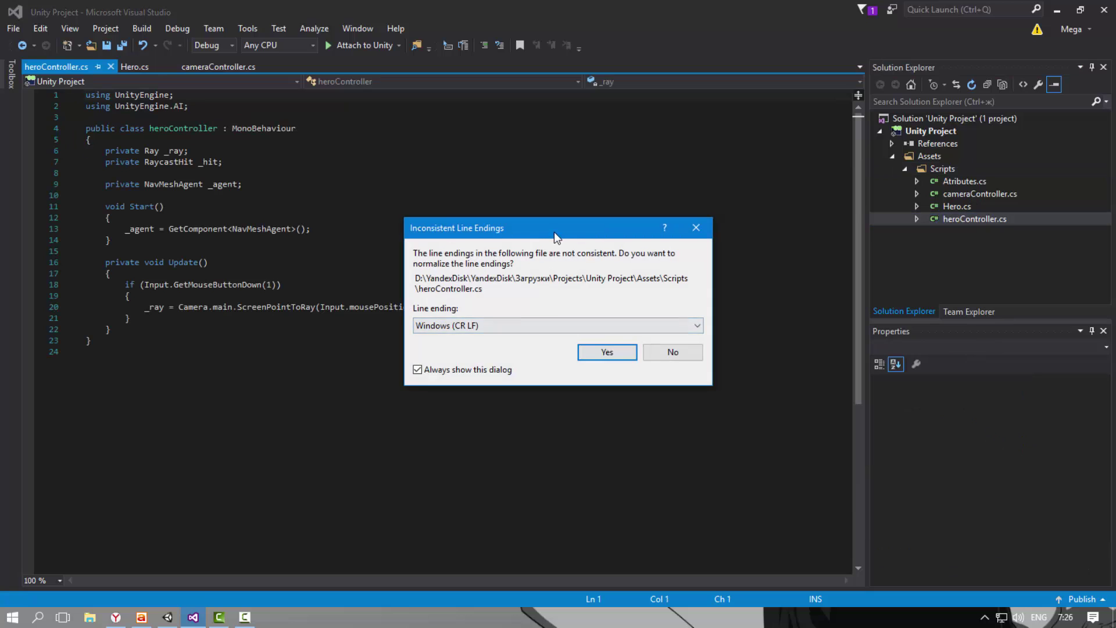
{"action": "left_click", "coordinate": [607, 351]}
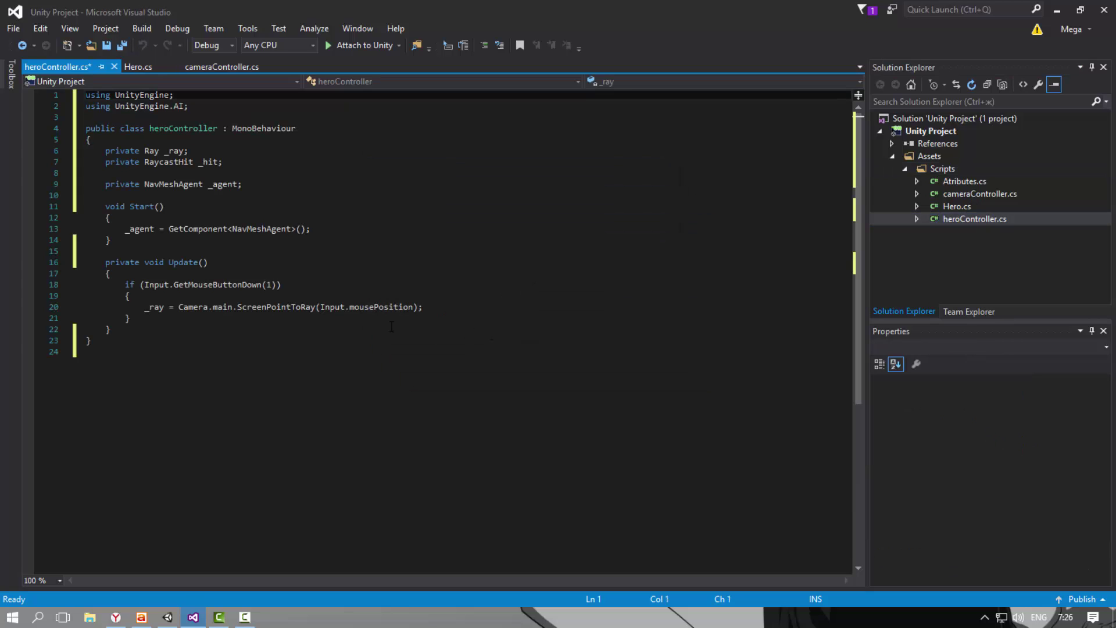
{"action": "key", "text": "ctrl+s"}
{"action": "key", "text": "alt+Tab"}
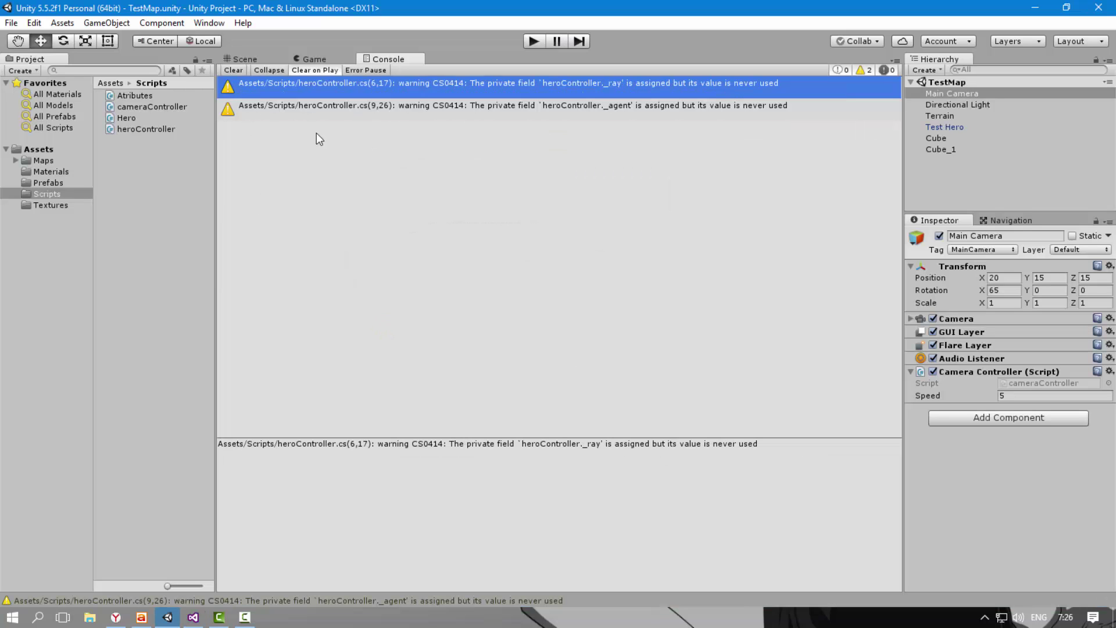
{"action": "left_click", "coordinate": [229, 71]}
Add an empty if block with braces below the _ray assignment line
{"action": "key", "text": "alt+Tab"}
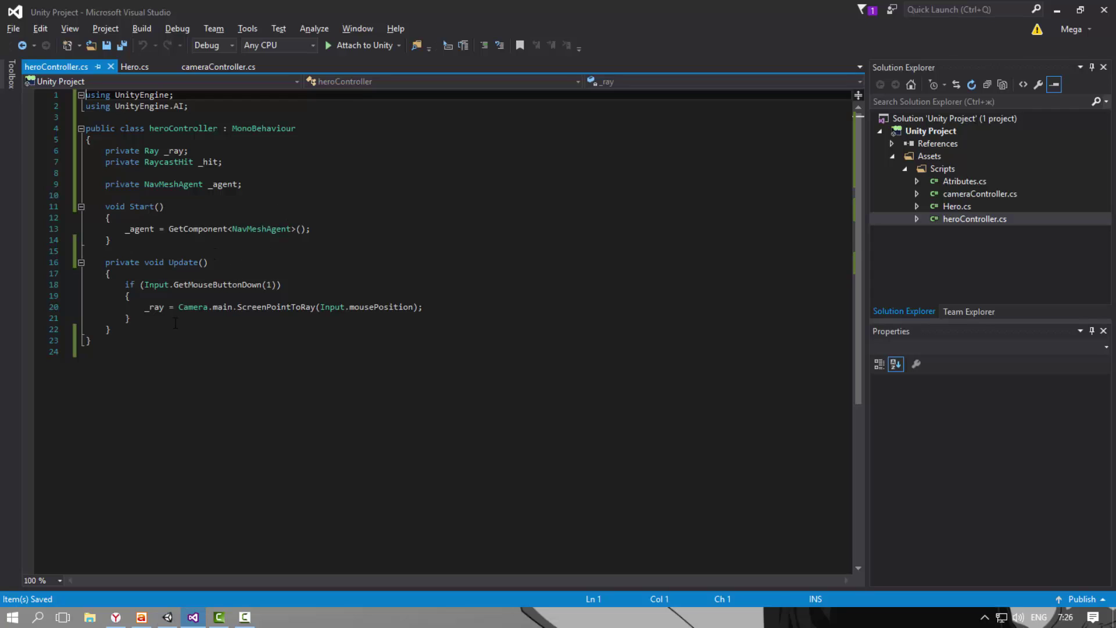
{"action": "left_click", "coordinate": [176, 324]}
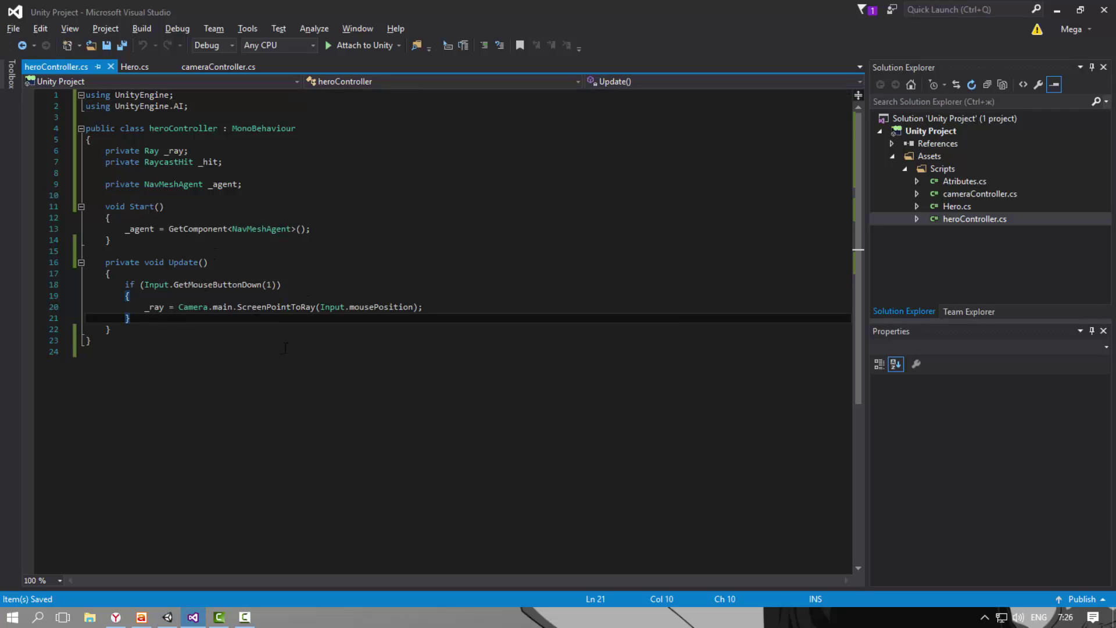
{"action": "left_click", "coordinate": [441, 307]}
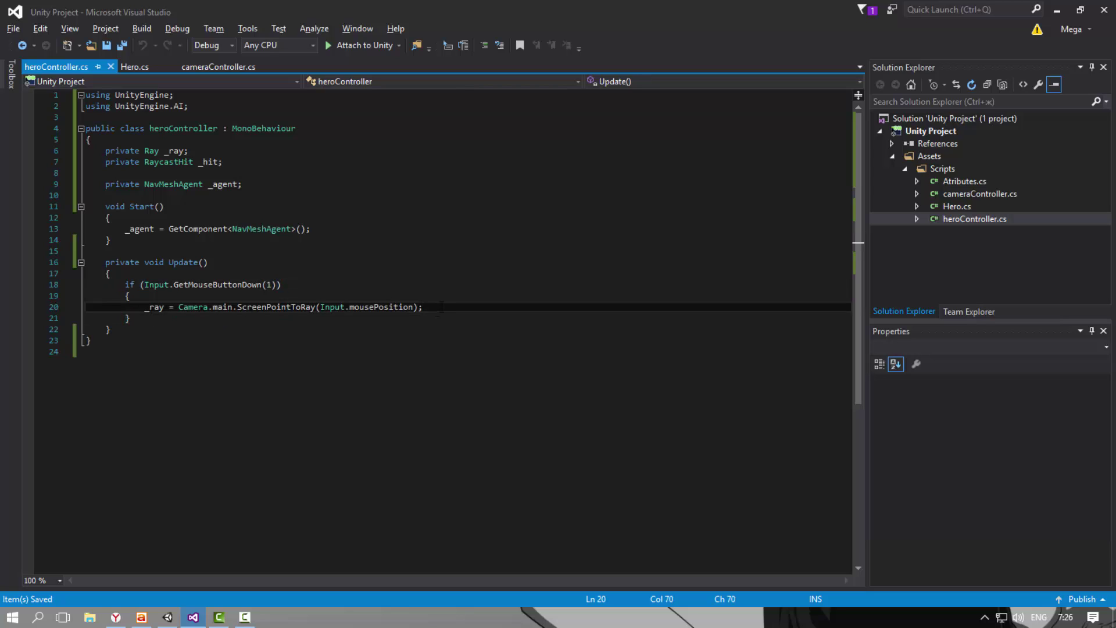
{"action": "key", "text": "Return"}
{"action": "type", "text": "if"}
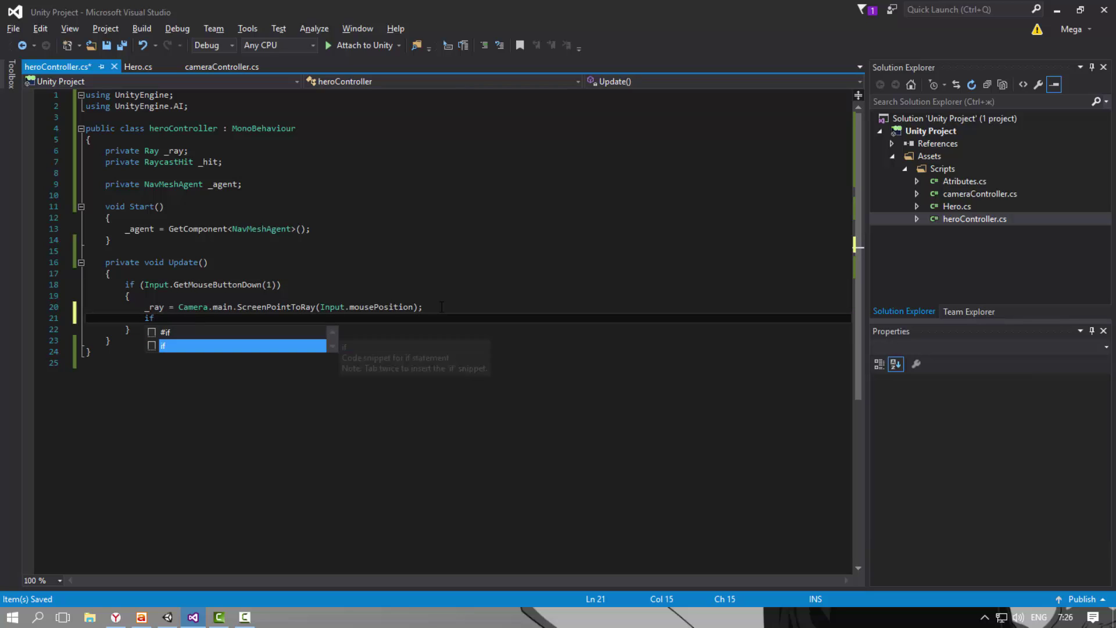
{"action": "type", "text": "()"}
{"action": "key", "text": "Return"}
{"action": "type", "text": "{"}
{"action": "key", "text": "Return"}
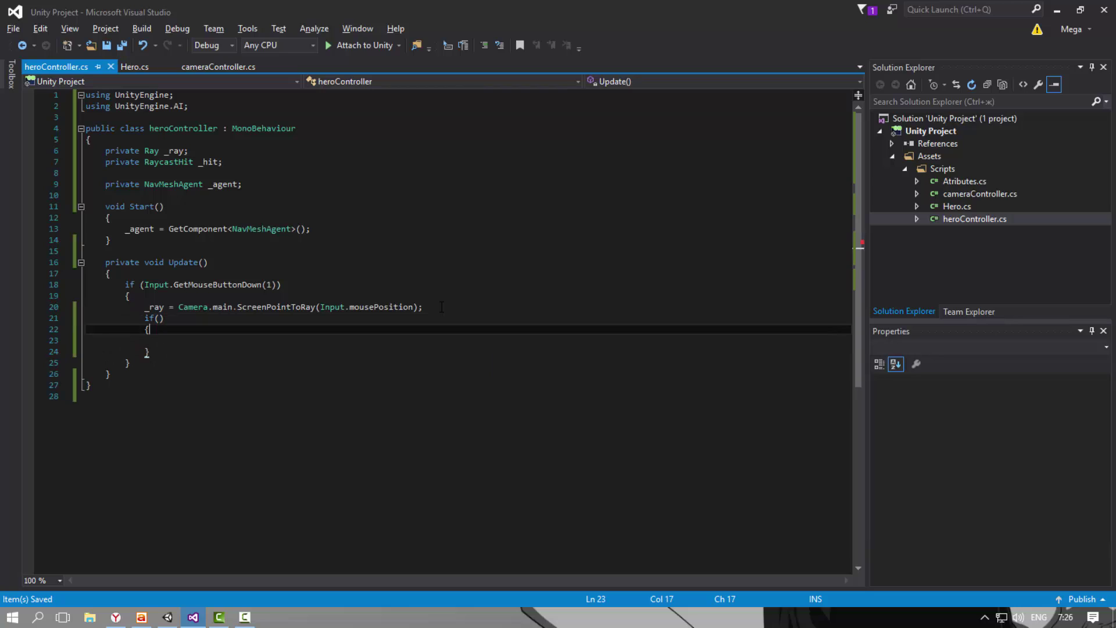
{"action": "key", "text": "Up"}
{"action": "key", "text": "Up"}
{"action": "key", "text": "Left"}
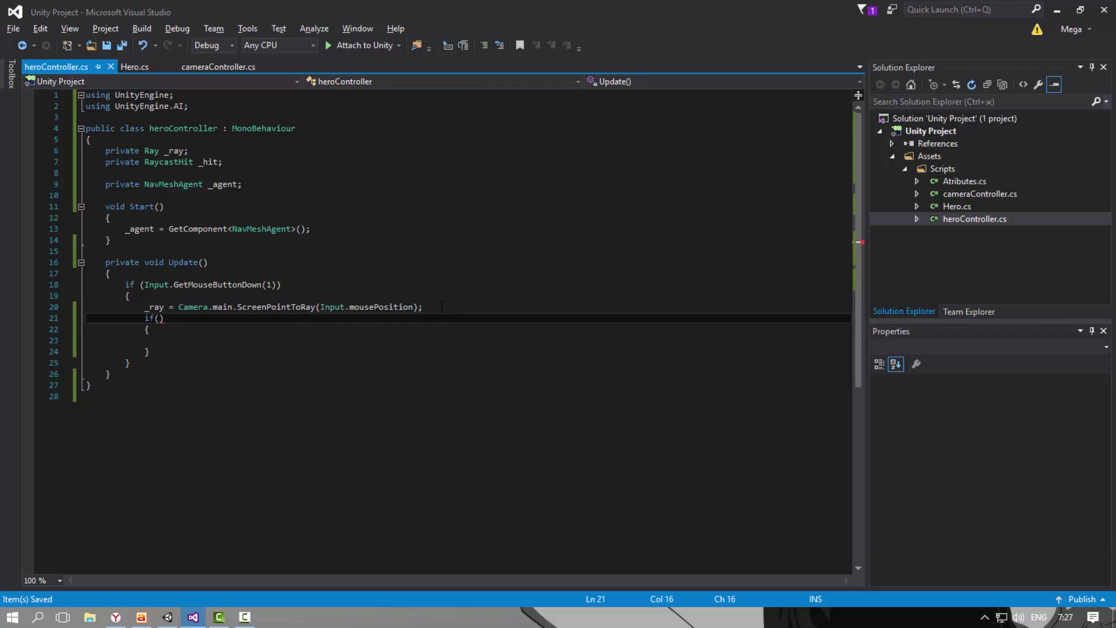
Fill the condition with Physics.Raycast(_ray, out _hit), save, and switch to Unity
{"action": "type", "text": "Phi"}
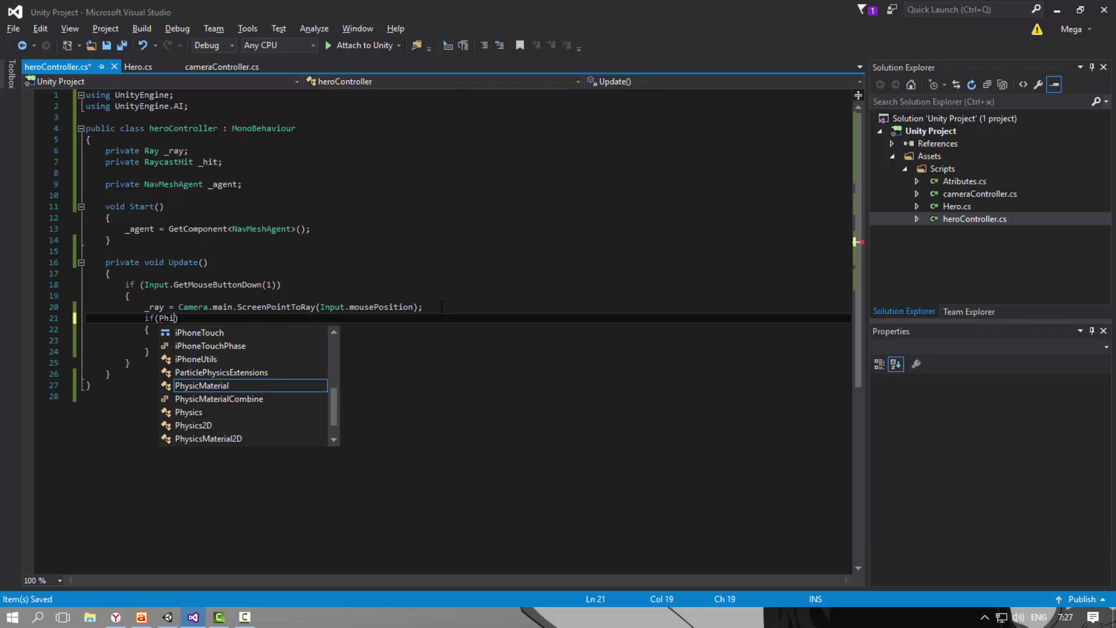
{"action": "key", "text": "Down"}
{"action": "key", "text": "Down"}
{"action": "key", "text": "Tab"}
{"action": "type", "text": "."}
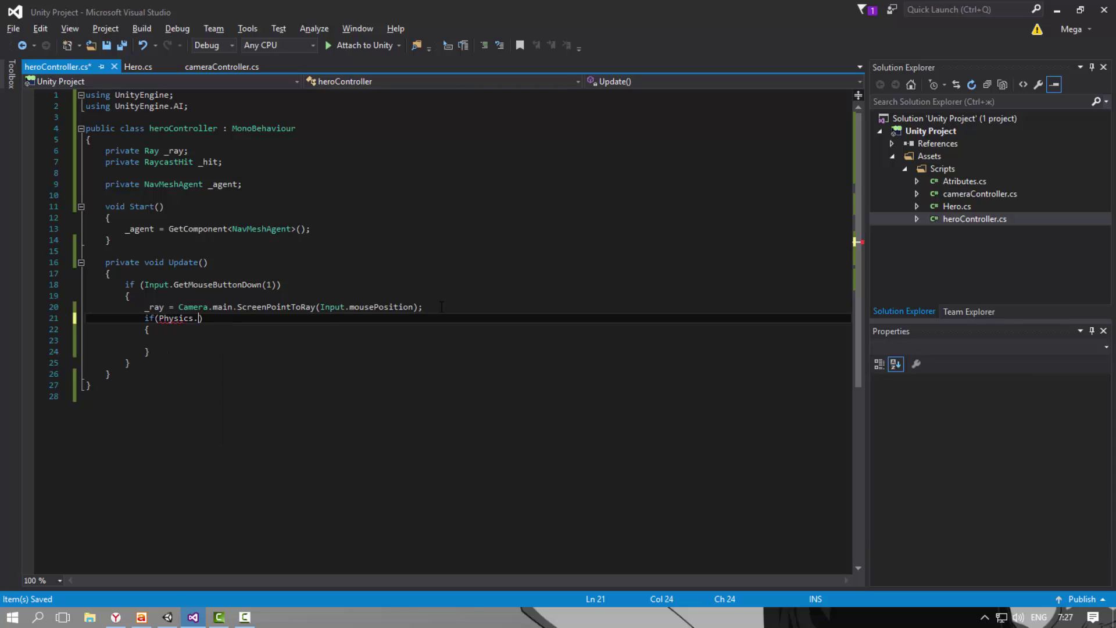
{"action": "type", "text": "ray"}
{"action": "key", "text": "Tab"}
{"action": "type", "text": "()"}
{"action": "type", "text": "_ra"}
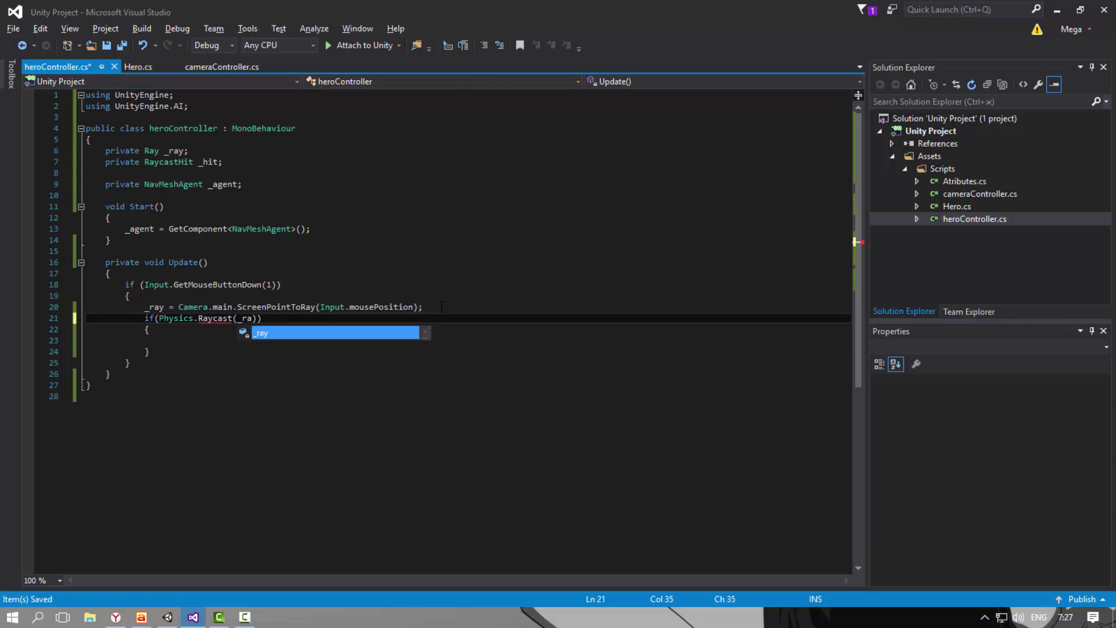
{"action": "type", "text": "y,"}
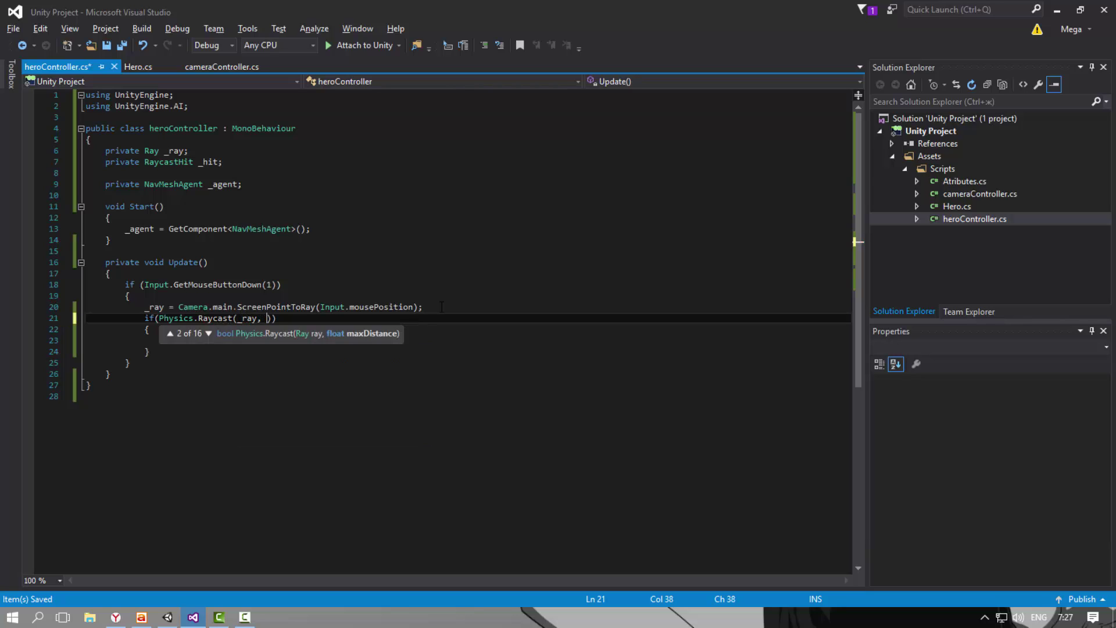
{"action": "key", "text": "BackSpace"}
{"action": "type", "text": "out "}
{"action": "type", "text": "_hit"}
{"action": "key", "text": "Escape"}
{"action": "type", "text": "))"}
{"action": "key", "text": "Down"}
{"action": "key", "text": "Down"}
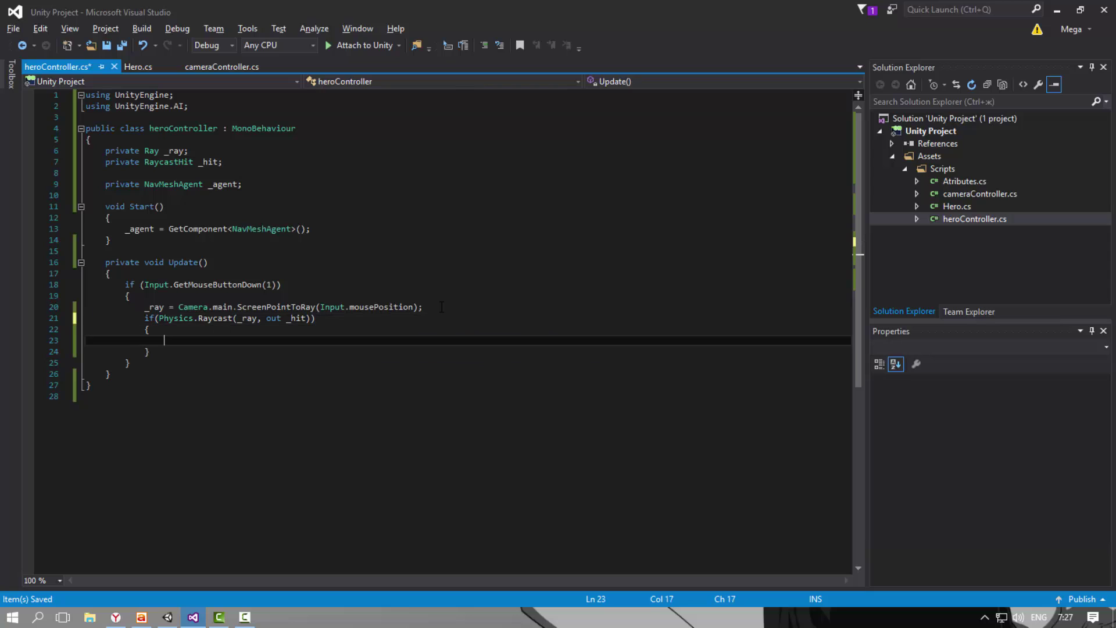
{"action": "key", "text": "ctrl+s"}
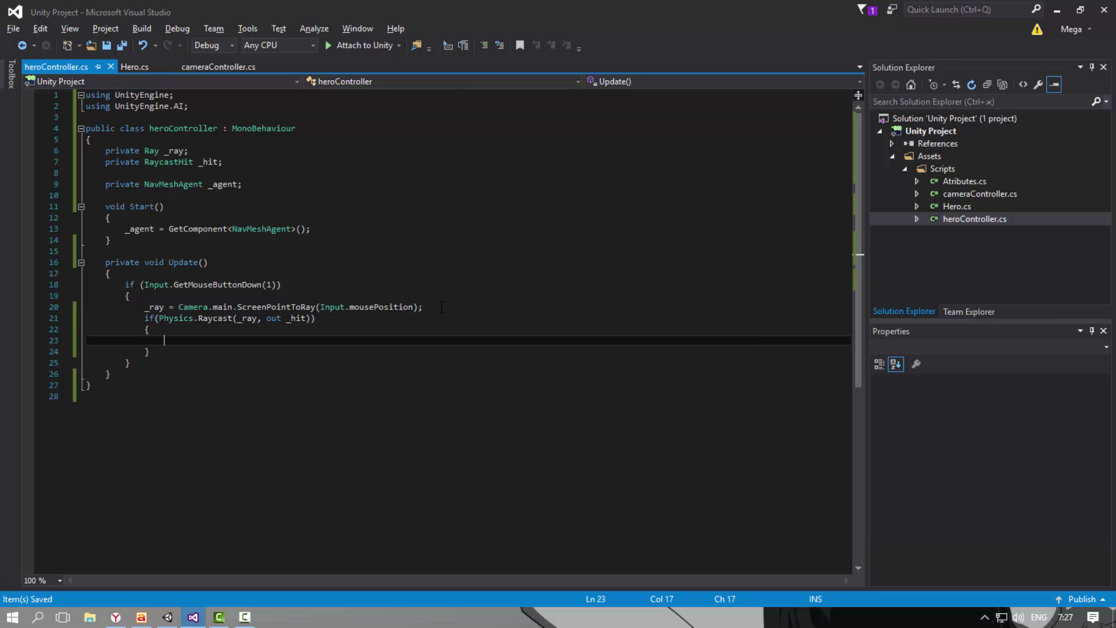
{"action": "key", "text": "alt+Tab"}
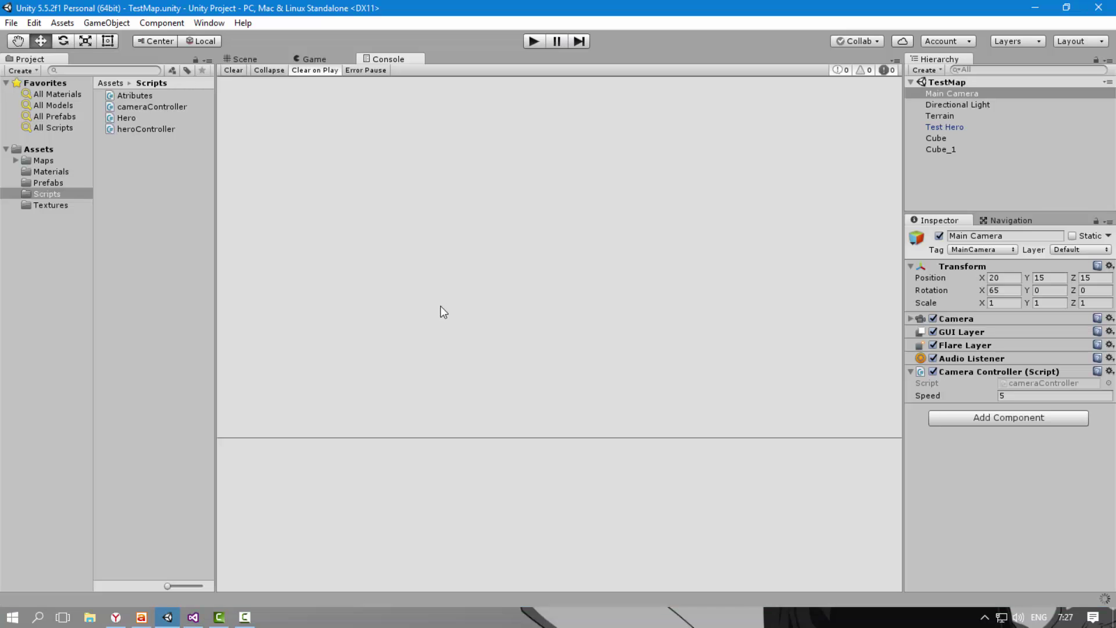
Create a new 'terrain' tag in the Tags and Layers manager
{"action": "left_click", "coordinate": [944, 116]}
{"action": "left_click", "coordinate": [1064, 250]}
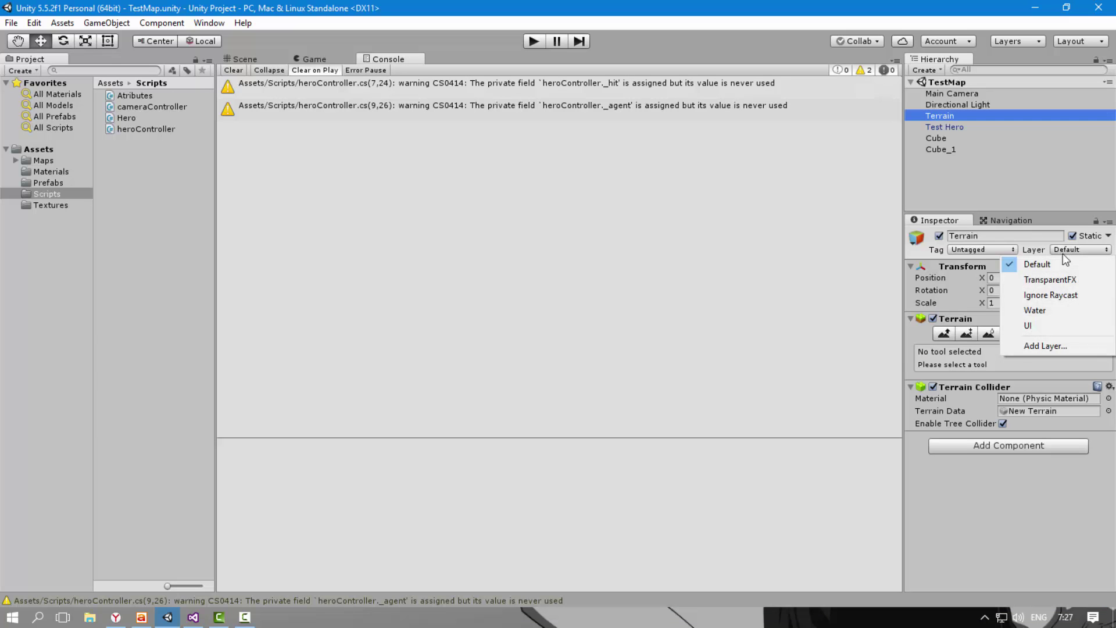
{"action": "left_click", "coordinate": [993, 253]}
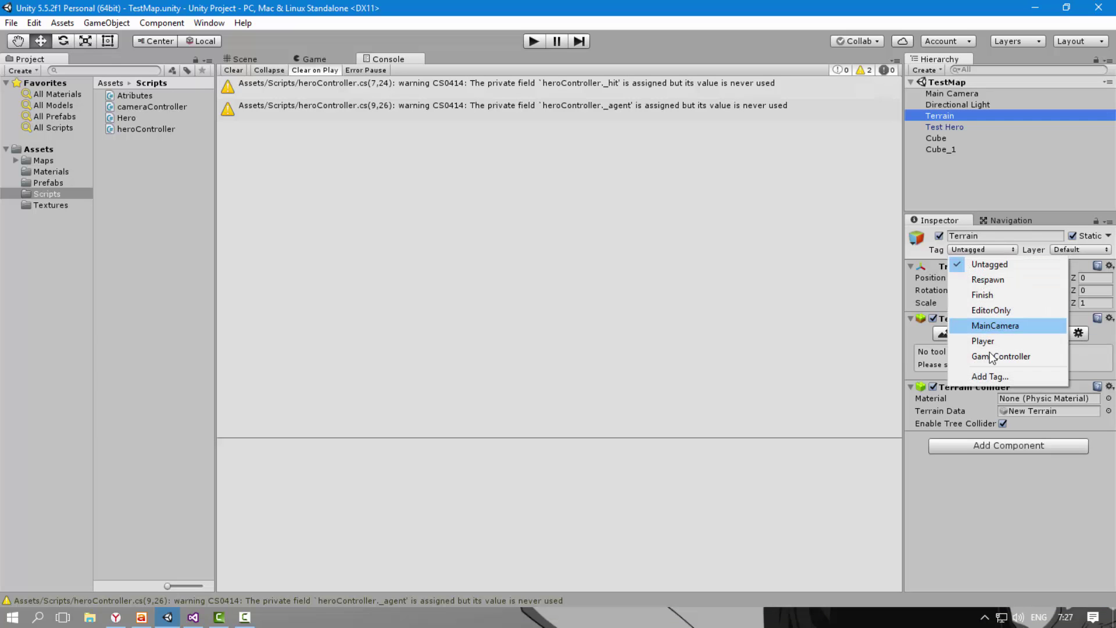
{"action": "left_click", "coordinate": [989, 378]}
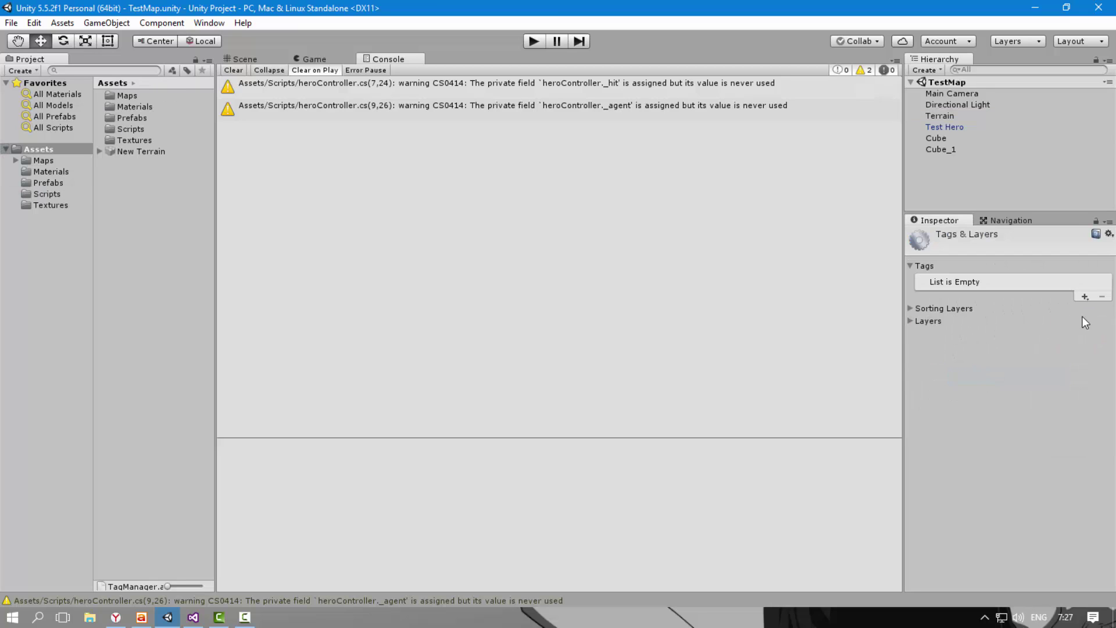
{"action": "left_click", "coordinate": [1084, 297]}
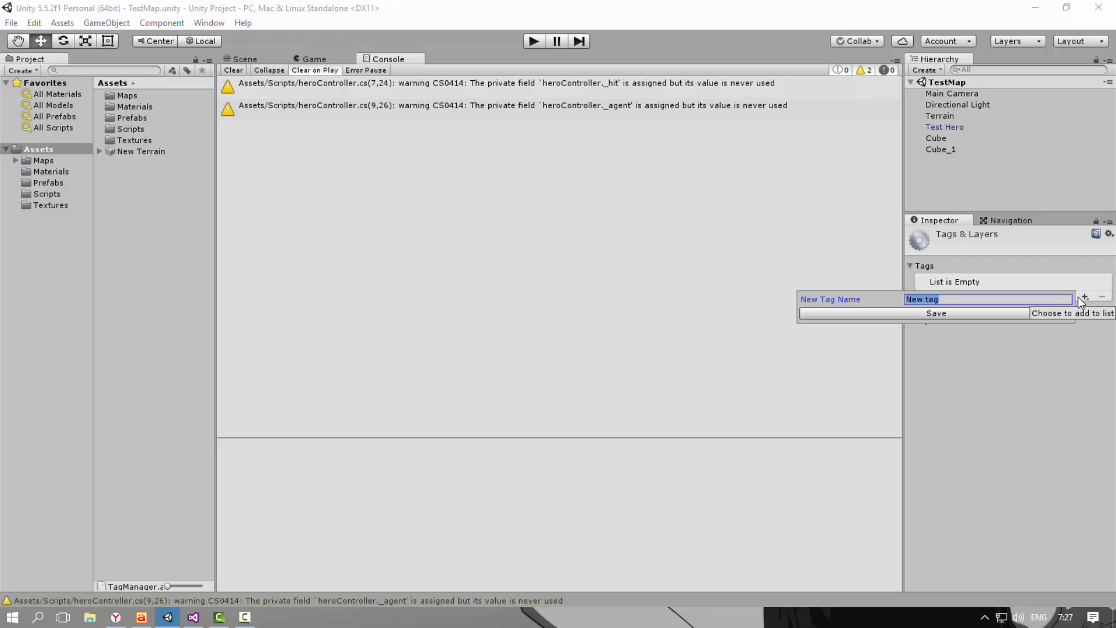
{"action": "type", "text": "terrain"}
{"action": "key", "text": "Return"}
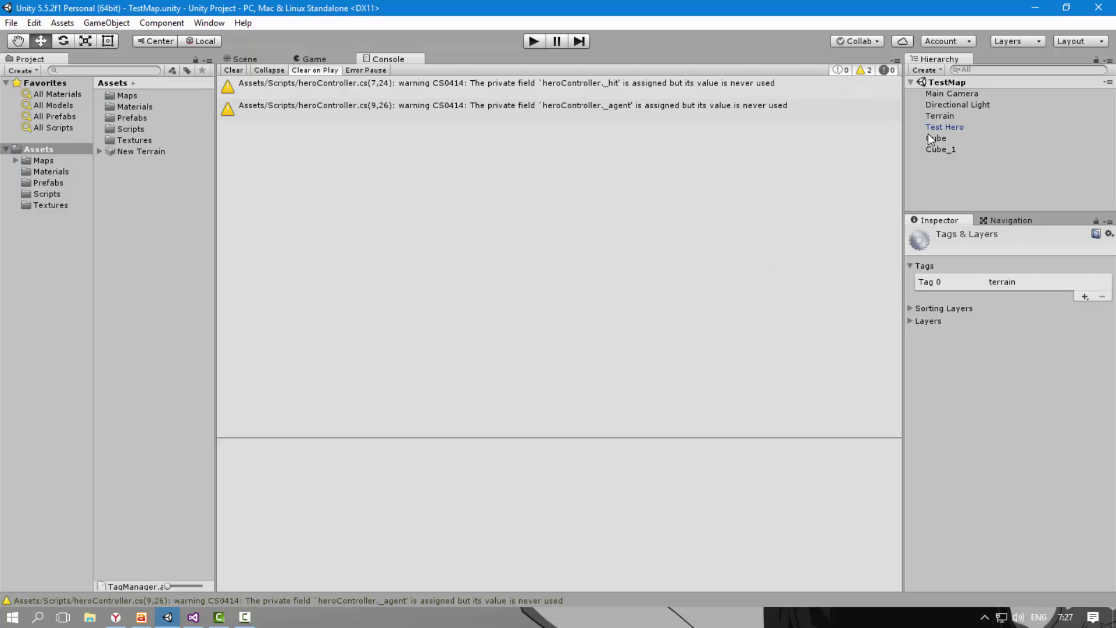
Assign the terrain tag to the Terrain object and save the scene
{"action": "left_click", "coordinate": [942, 116]}
{"action": "left_click", "coordinate": [983, 250]}
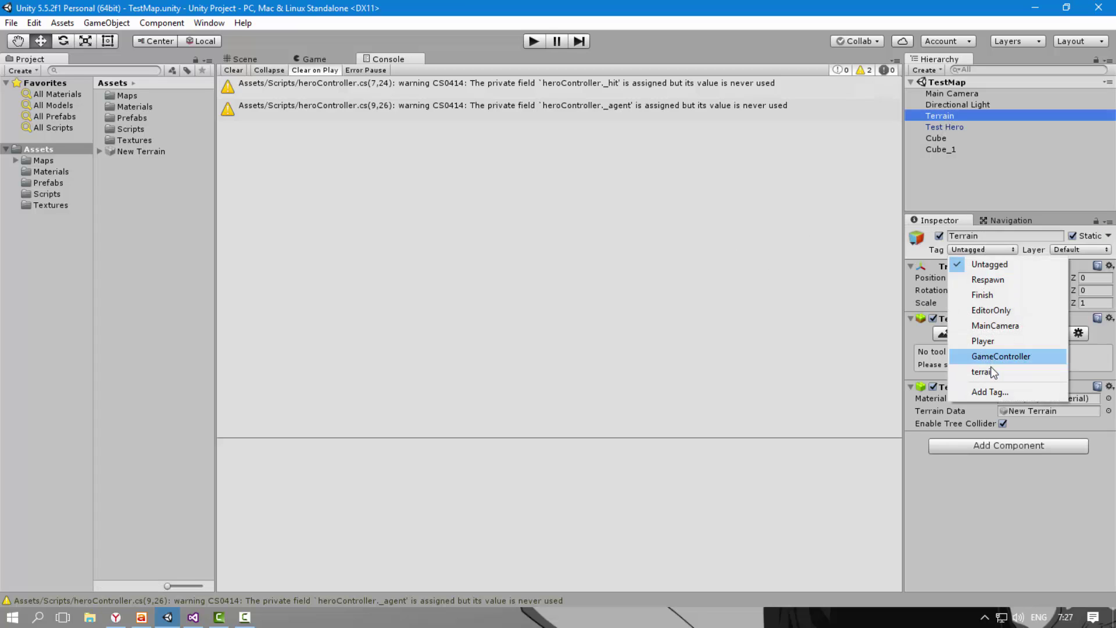
{"action": "left_click", "coordinate": [989, 367]}
{"action": "key", "text": "ctrl+s"}
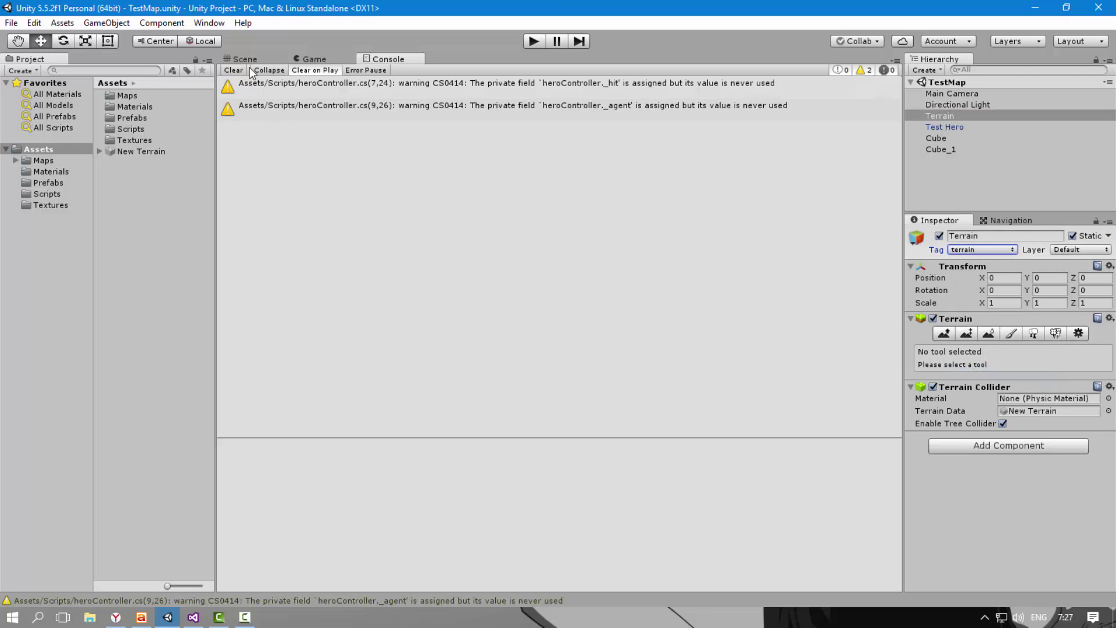
{"action": "left_click", "coordinate": [308, 59]}
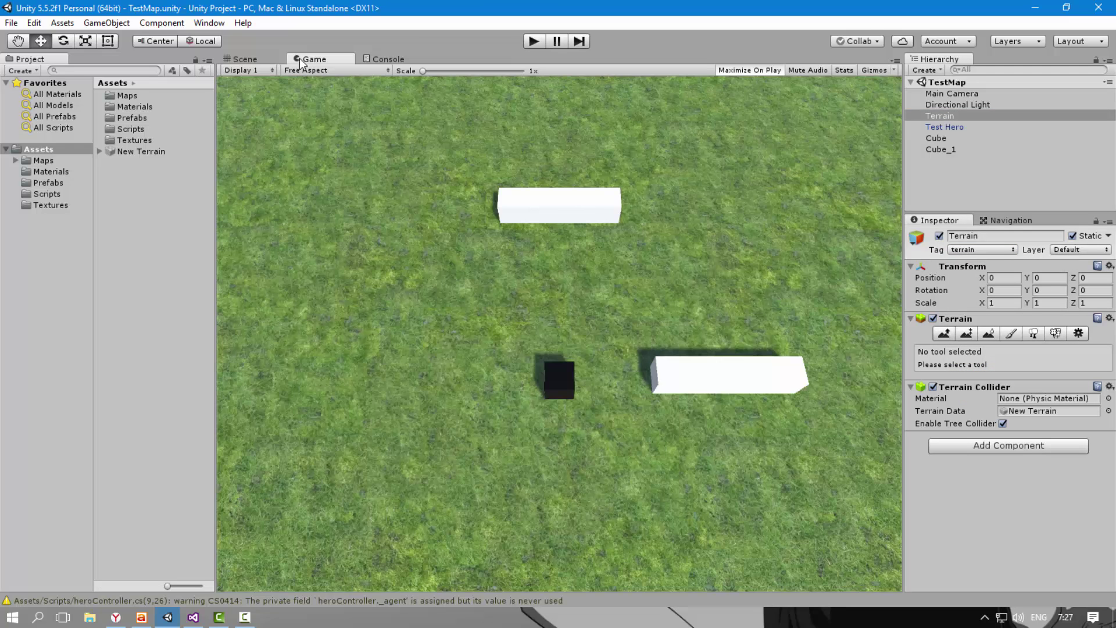
{"action": "left_click", "coordinate": [198, 618]}
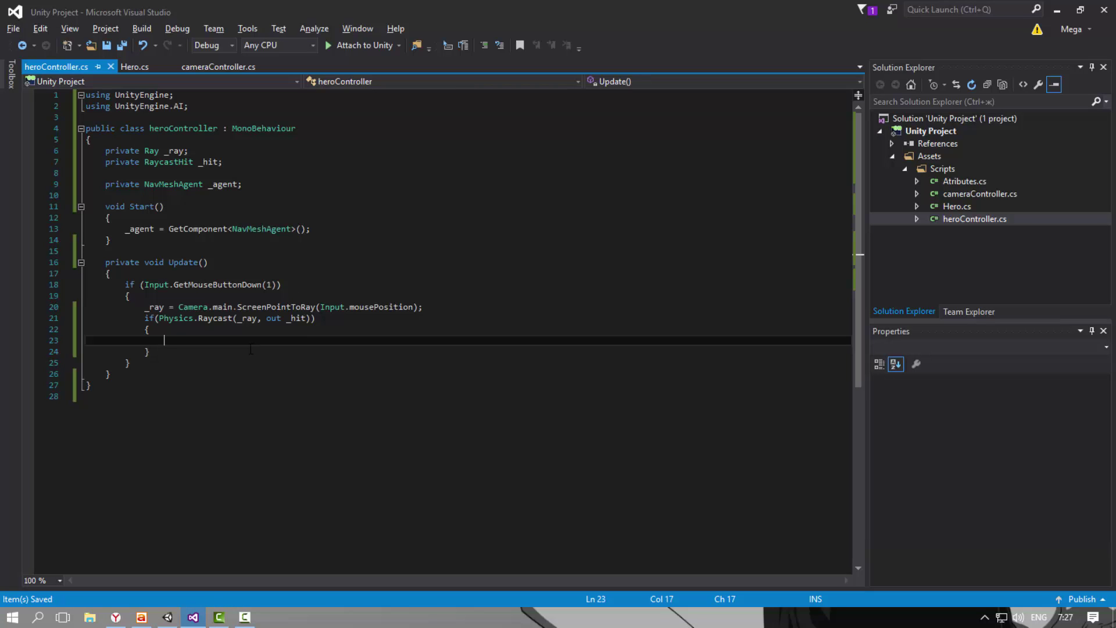
Add an empty if block inside the Raycast block and save
{"action": "type", "text": "if"}
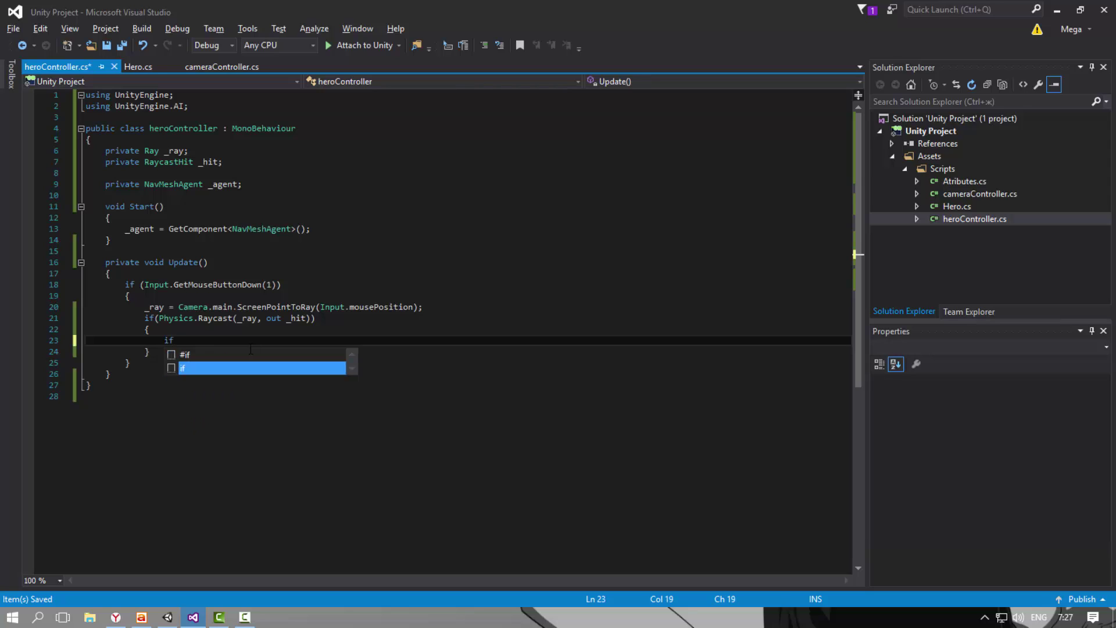
{"action": "type", "text": "()"}
{"action": "key", "text": "Return"}
{"action": "type", "text": "{"}
{"action": "key", "text": "Return"}
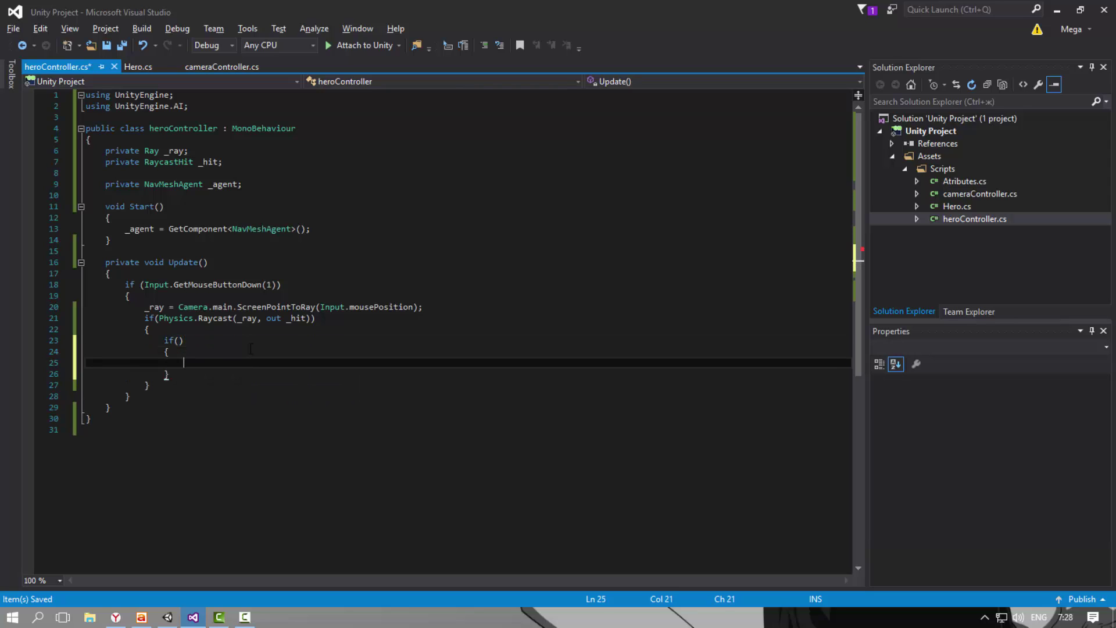
{"action": "key", "text": "Up"}
{"action": "key", "text": "Up"}
{"action": "key", "text": "Left"}
{"action": "key", "text": "ctrl+s"}
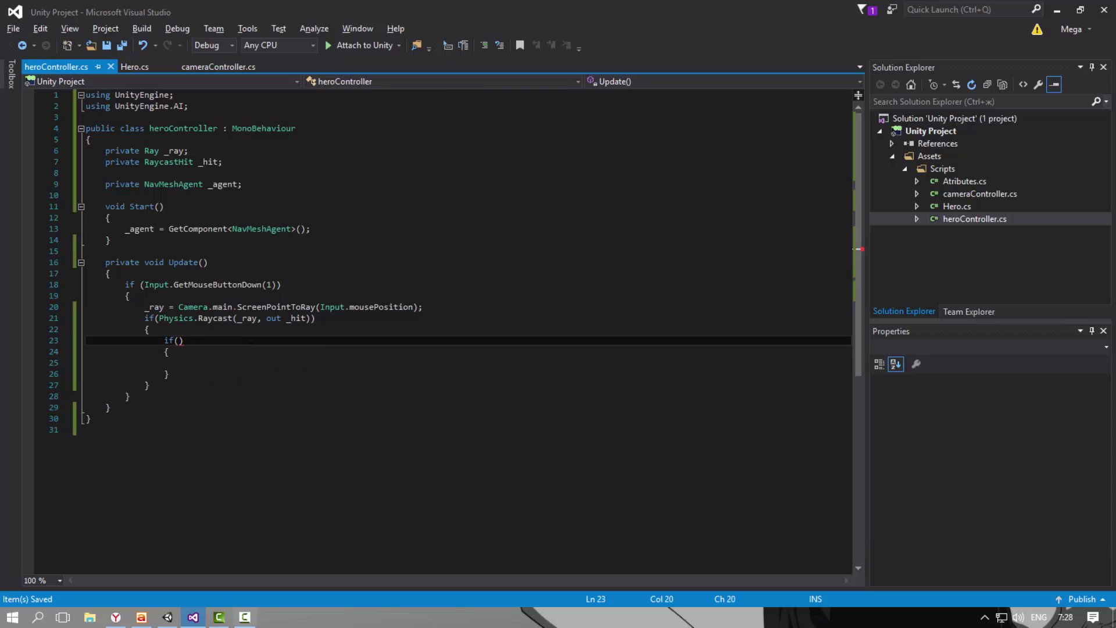
{"action": "left_click", "coordinate": [245, 617]}
{"action": "left_click", "coordinate": [1059, 559]}
Draft the condition _hit.collider.tag == and select the draft if block's lines
{"action": "mouse_move", "coordinate": [183, 346]}
{"action": "type", "text": "_hit.co"}
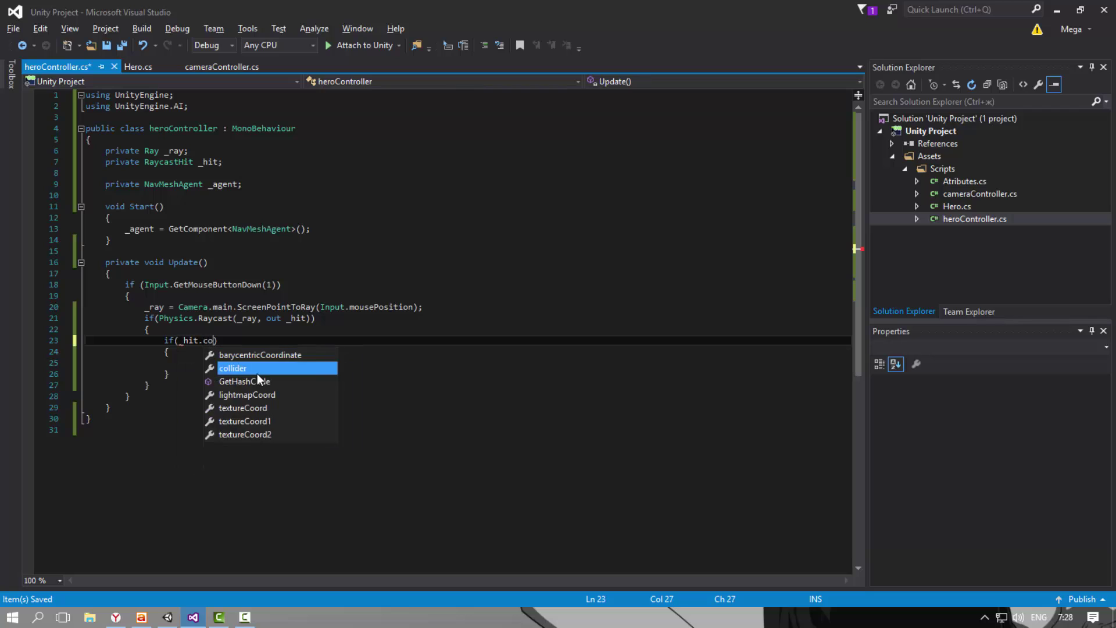
{"action": "type", "text": "ll"}
{"action": "key", "text": "Tab"}
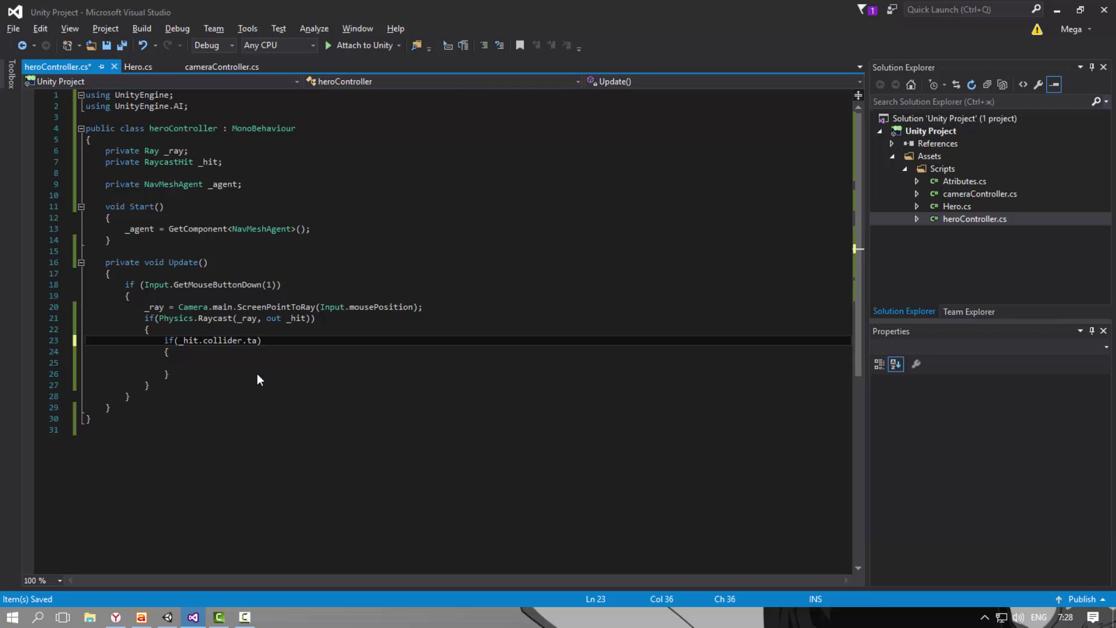
{"action": "type", "text": "g =="}
{"action": "key", "text": "Down"}
{"action": "key", "text": "Down"}
{"action": "key", "text": "Down"}
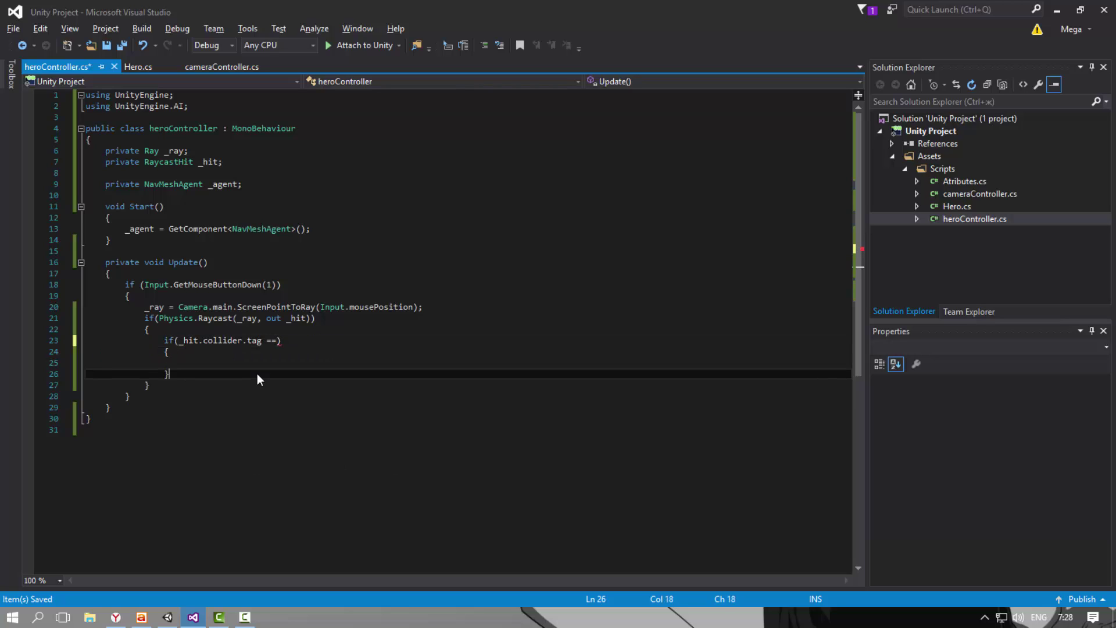
{"action": "key", "text": "shift+Up"}
{"action": "key", "text": "shift+Up"}
{"action": "key", "text": "shift+Up"}
{"action": "key", "text": "shift+Home"}
Replace the selected if block with switch(_hit.collider.tag) and start a case "terrain" label
{"action": "key", "text": "BackSpace"}
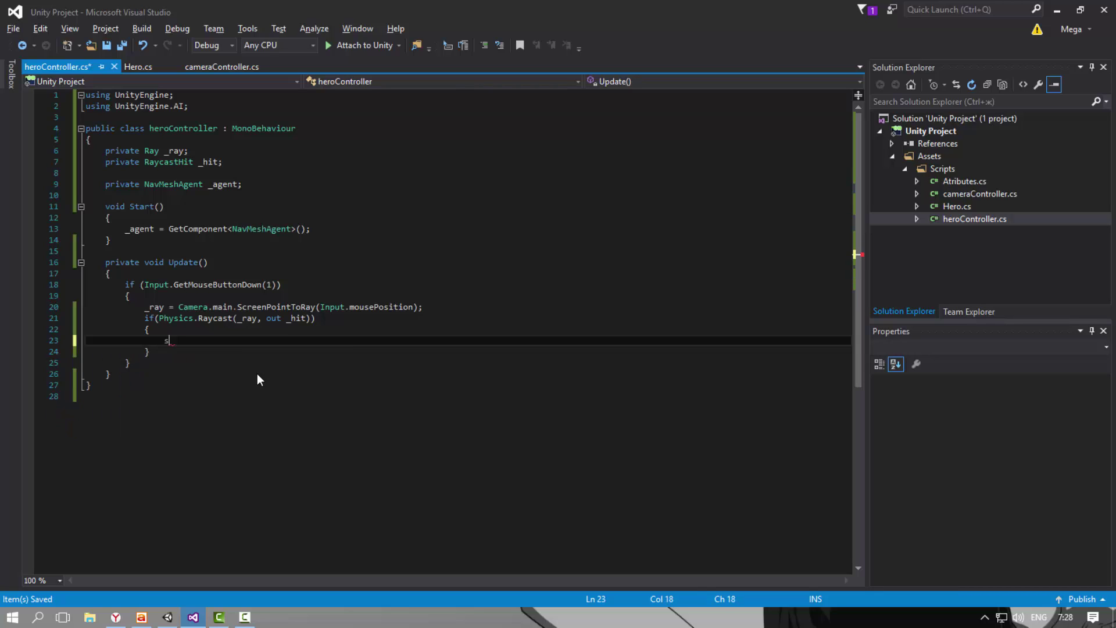
{"action": "type", "text": "switch("}
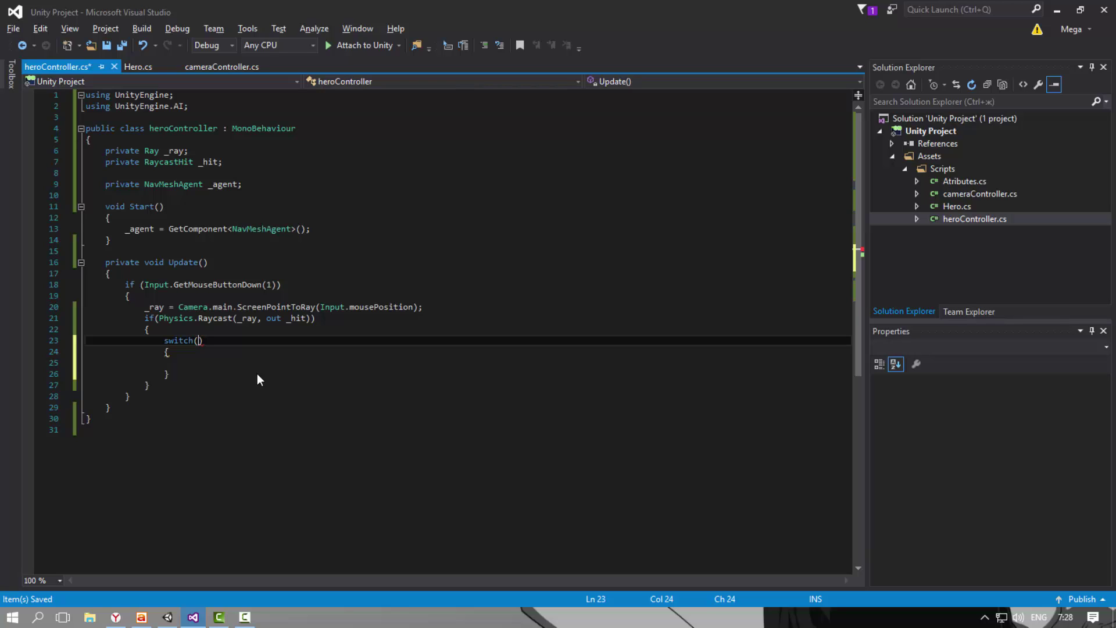
{"action": "type", "text": "_hit"}
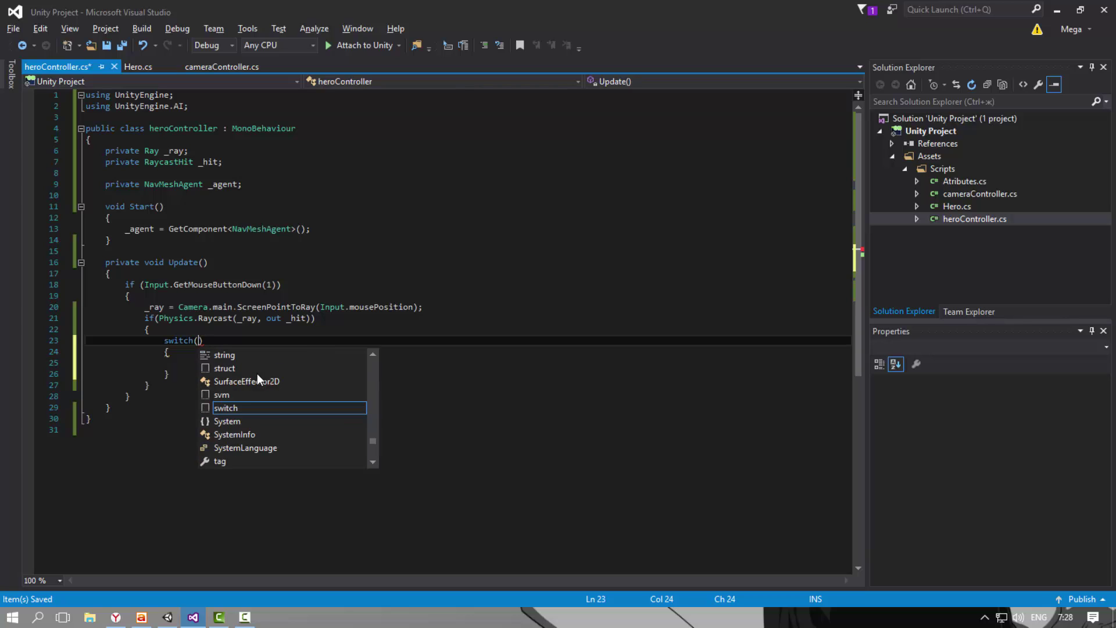
{"action": "type", "text": ".collider.t"}
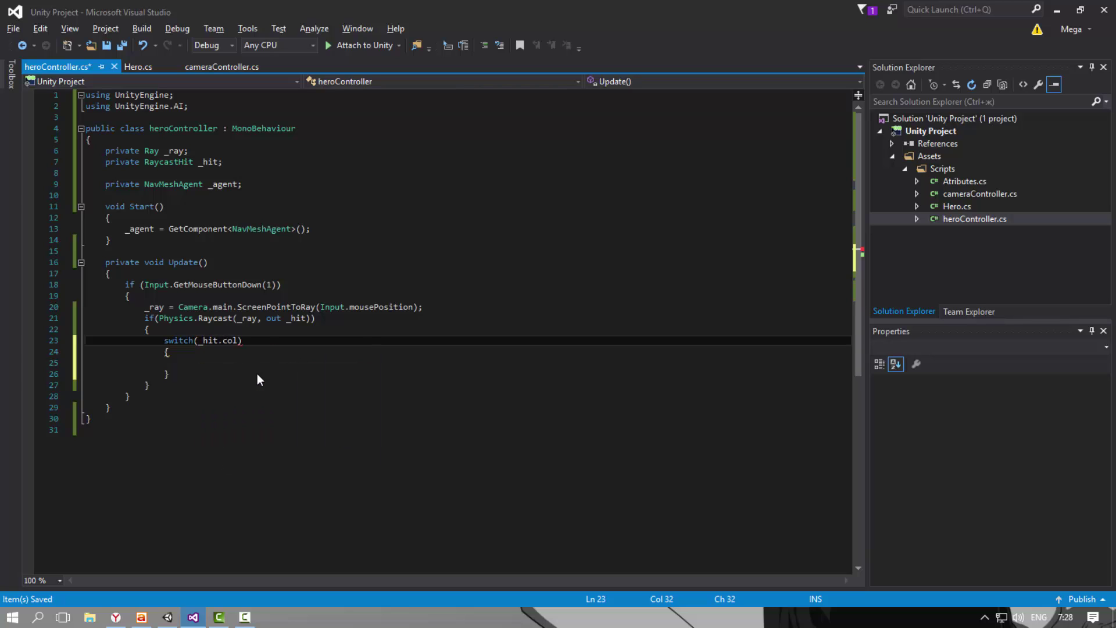
{"action": "type", "text": "ag"}
{"action": "key", "text": "Down"}
{"action": "key", "text": "Down"}
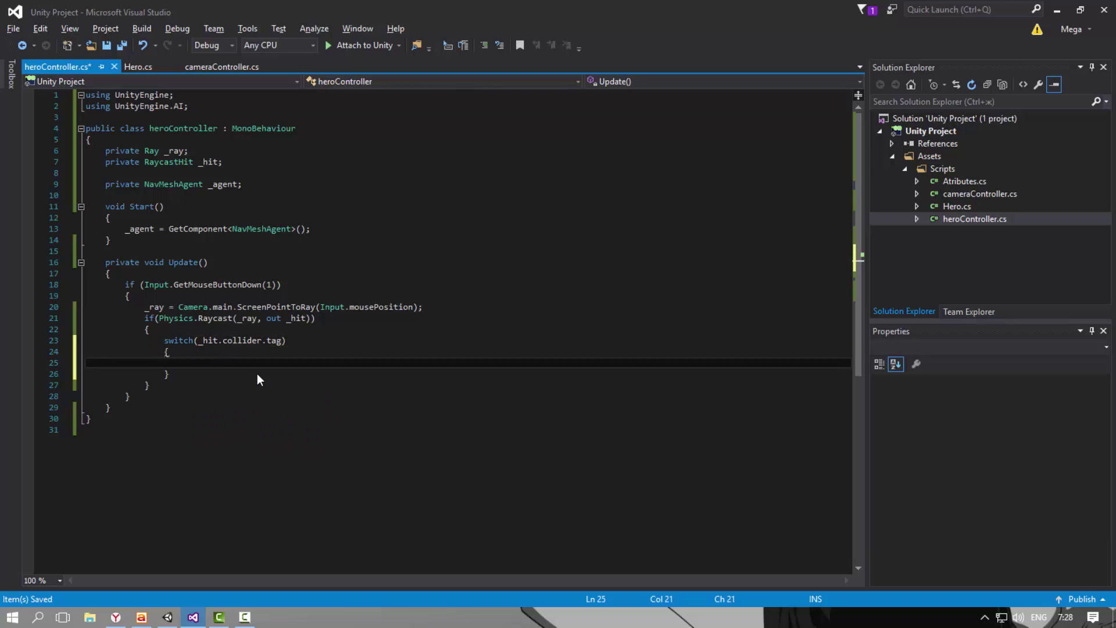
{"action": "type", "text": "cas"}
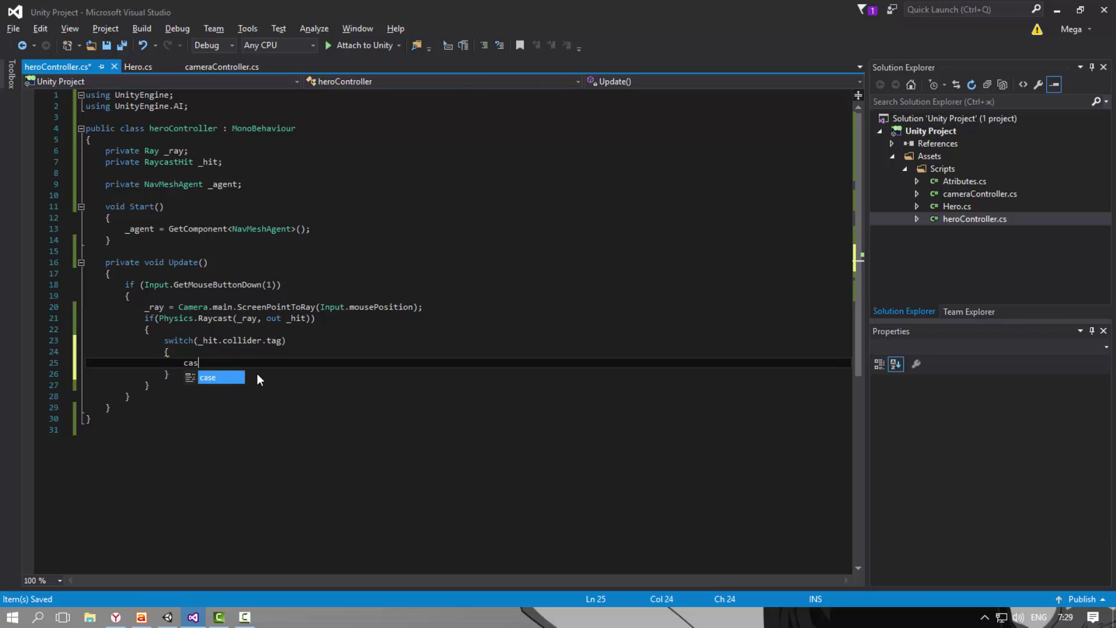
{"action": "type", "text": "e \"t"}
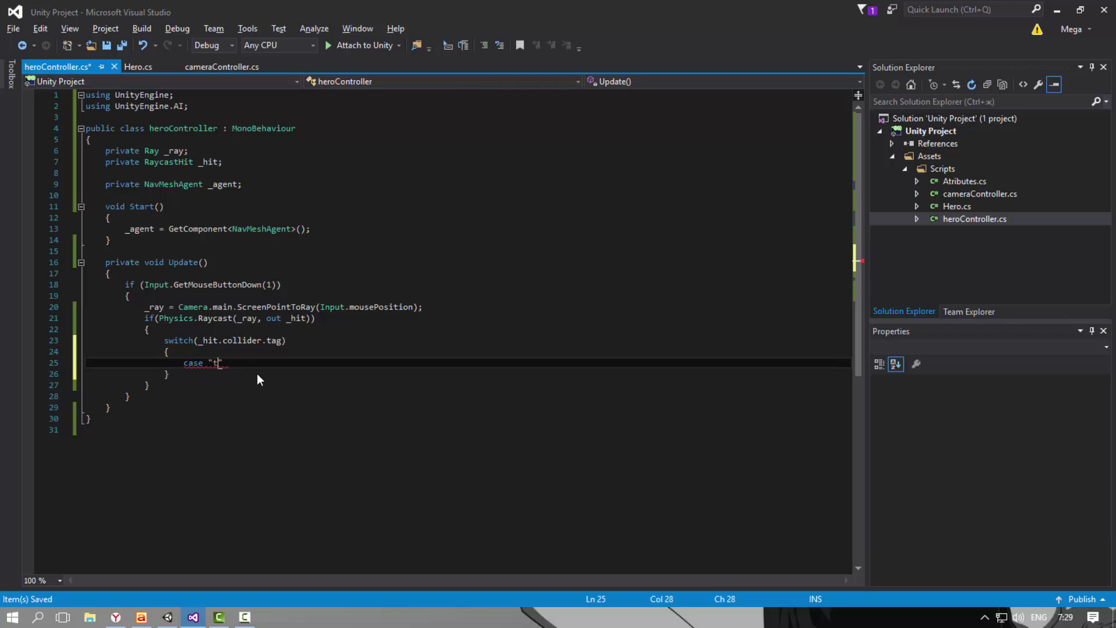
{"action": "type", "text": "a"}
{"action": "key", "text": "BackSpace"}
{"action": "key", "text": "F9"}
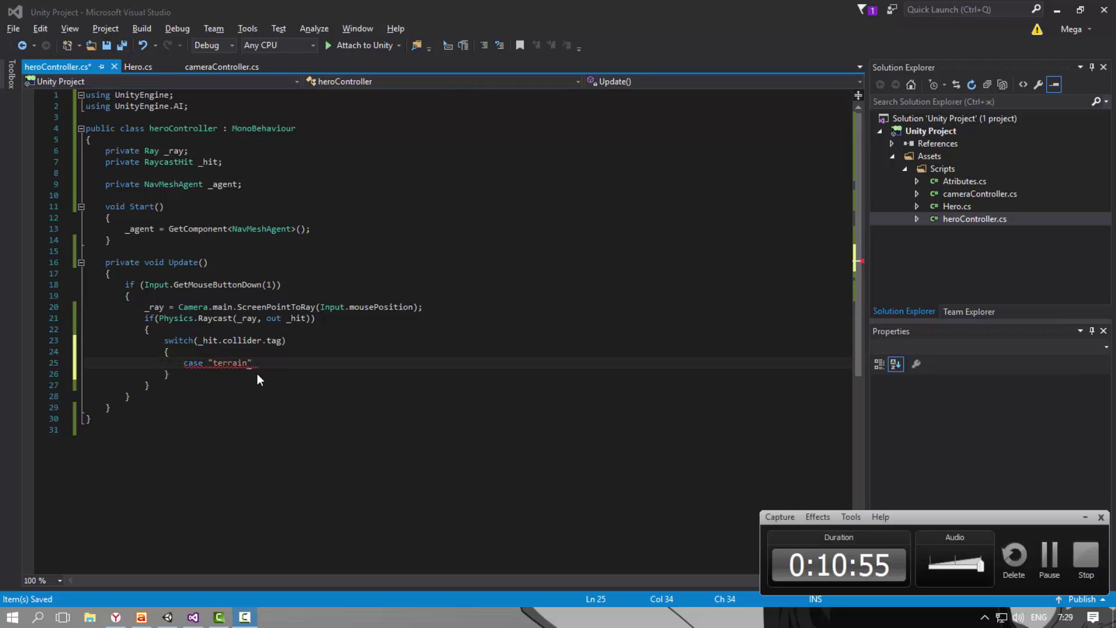
Confirm the terrain tag name in Unity, then complete the case with a colon and break;, and save
{"action": "key", "text": "alt+Tab"}
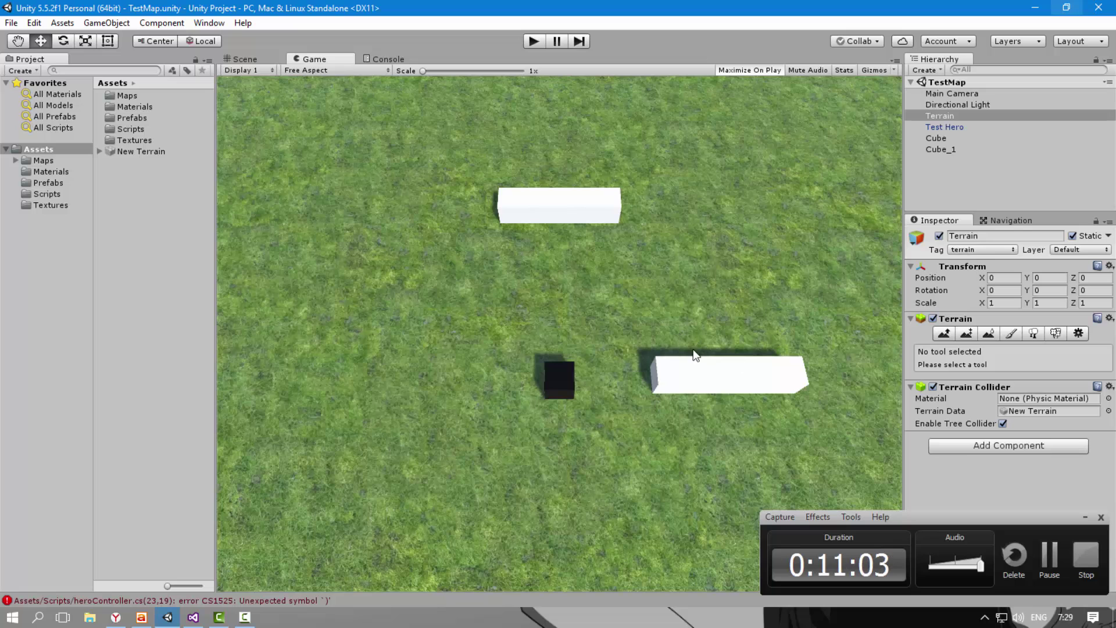
{"action": "left_click", "coordinate": [1035, 7]}
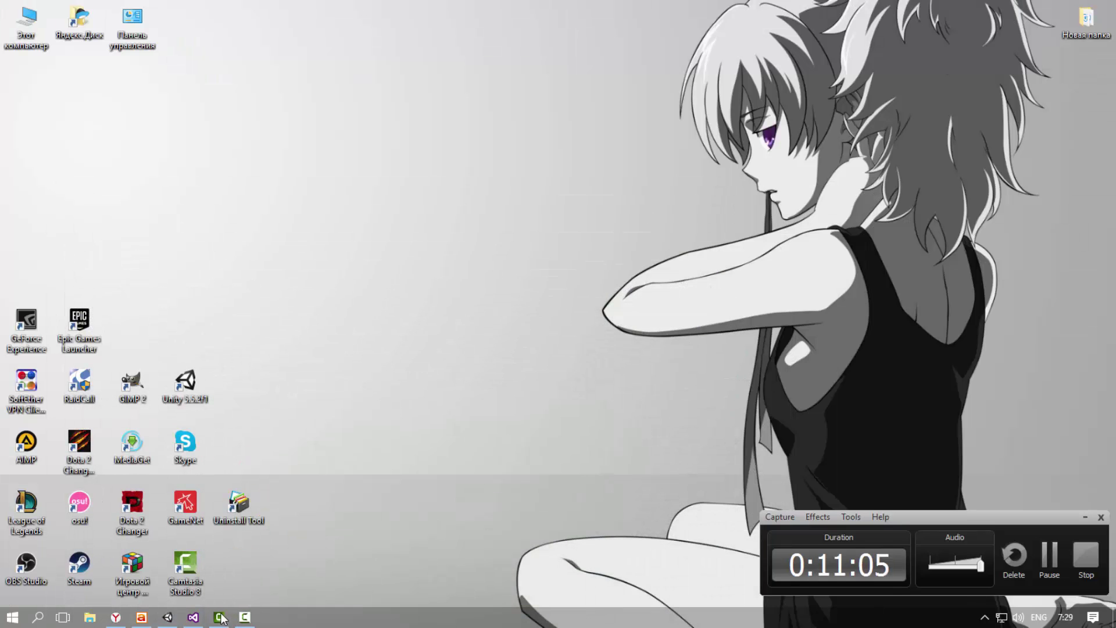
{"action": "left_click", "coordinate": [206, 619]}
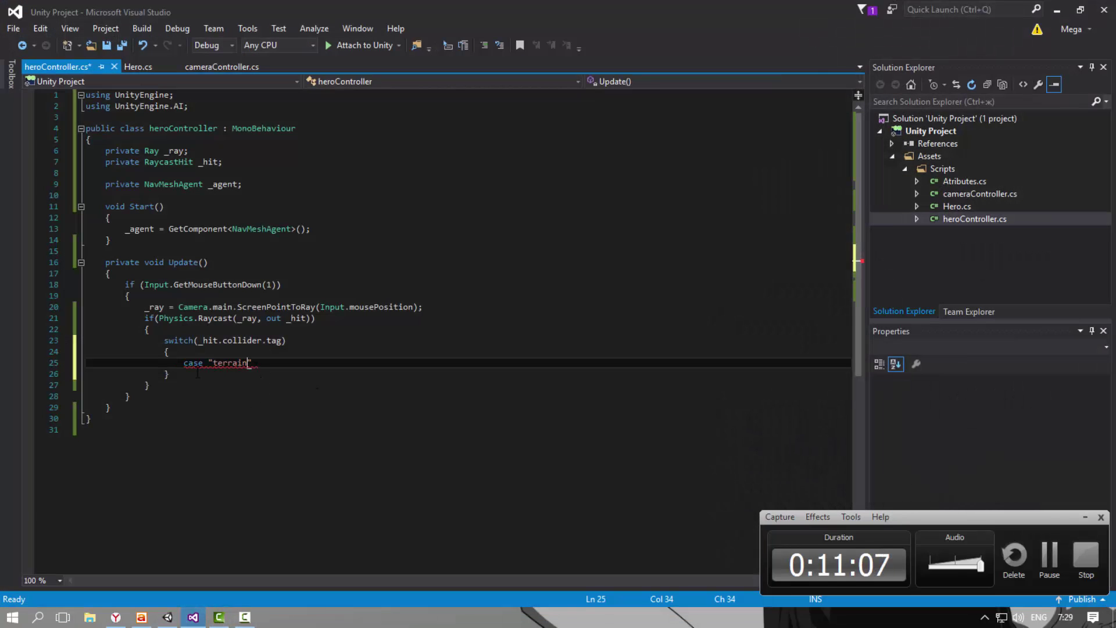
{"action": "left_click", "coordinate": [273, 359]}
{"action": "type", "text": ":"}
{"action": "key", "text": "Return"}
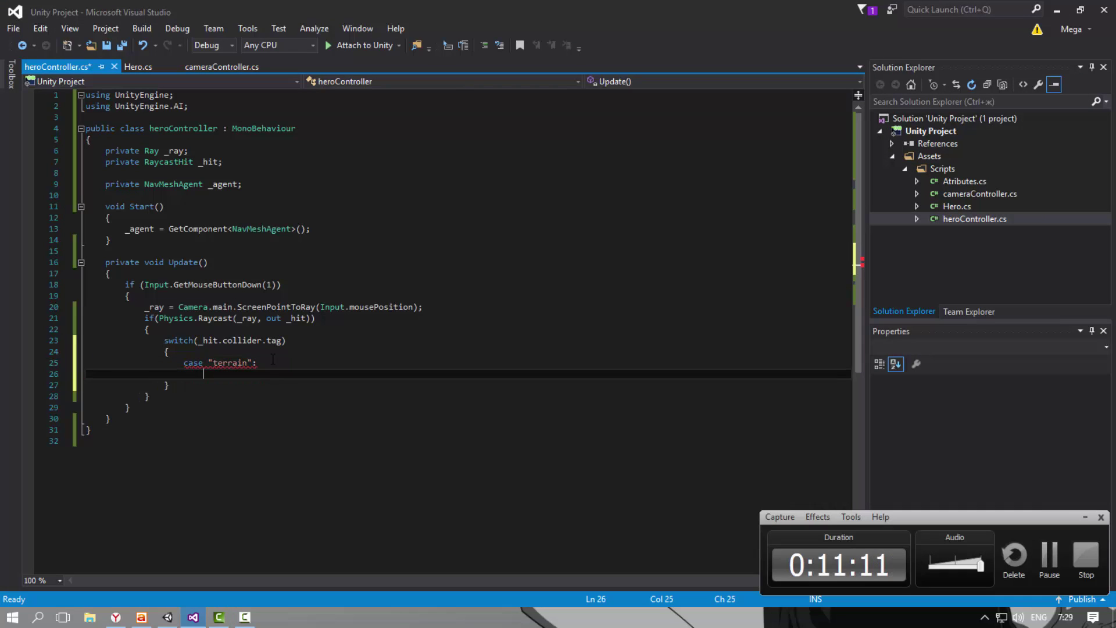
{"action": "type", "text": "break;"}
{"action": "key", "text": "ctrl+s"}
Add a blank line under the case label and move up to the class's opening brace
{"action": "left_click", "coordinate": [274, 358]}
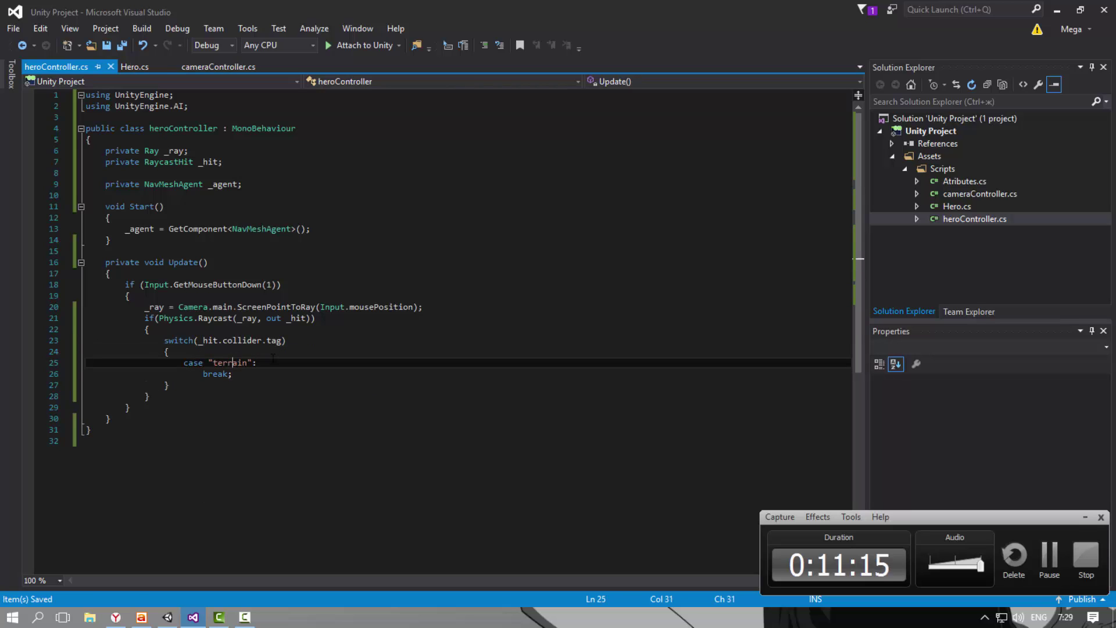
{"action": "key", "text": "Return"}
{"action": "key", "text": "Up"}
{"action": "key", "text": "Up"}
{"action": "key", "text": "Up"}
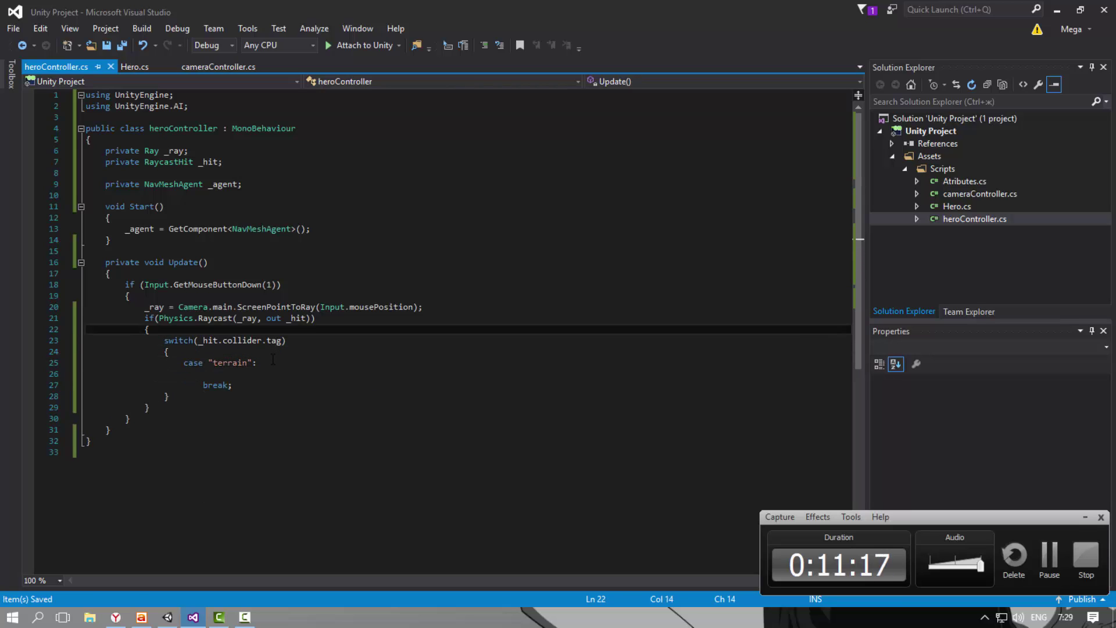
{"action": "key", "text": "Up"}
{"action": "key", "text": "Up"}
{"action": "key", "text": "Up"}
{"action": "key", "text": "Up"}
{"action": "key", "text": "Up"}
{"action": "key", "text": "Up"}
{"action": "key", "text": "Up"}
{"action": "key", "text": "Up"}
Declare a public bool move = false field and save the script
{"action": "key", "text": "Return"}
{"action": "key", "text": "Return"}
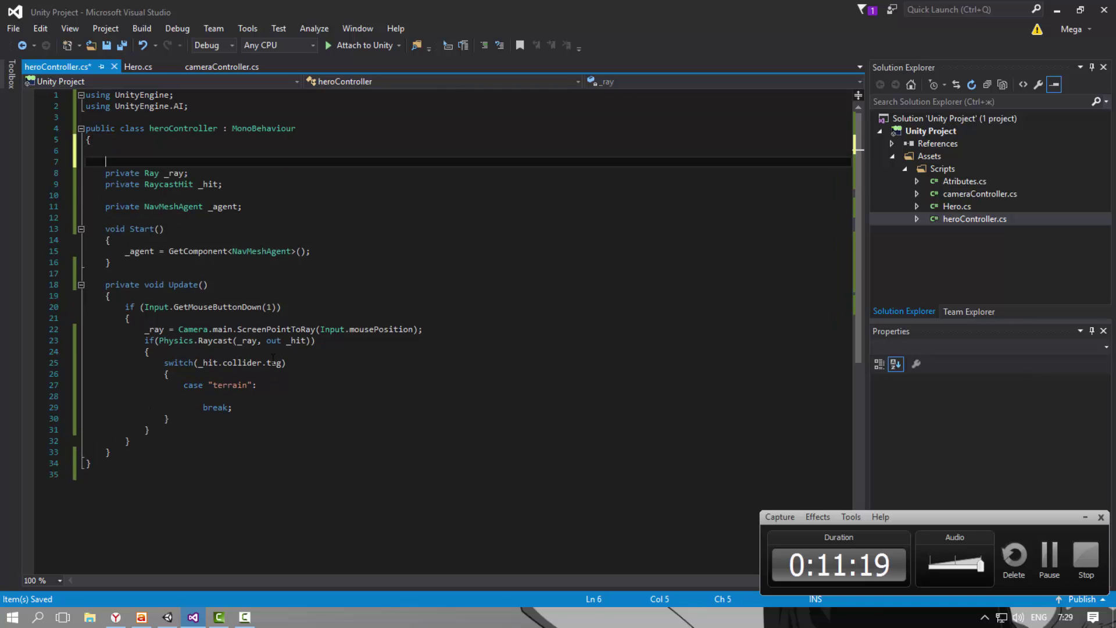
{"action": "key", "text": "Up"}
{"action": "type", "text": "public boo"}
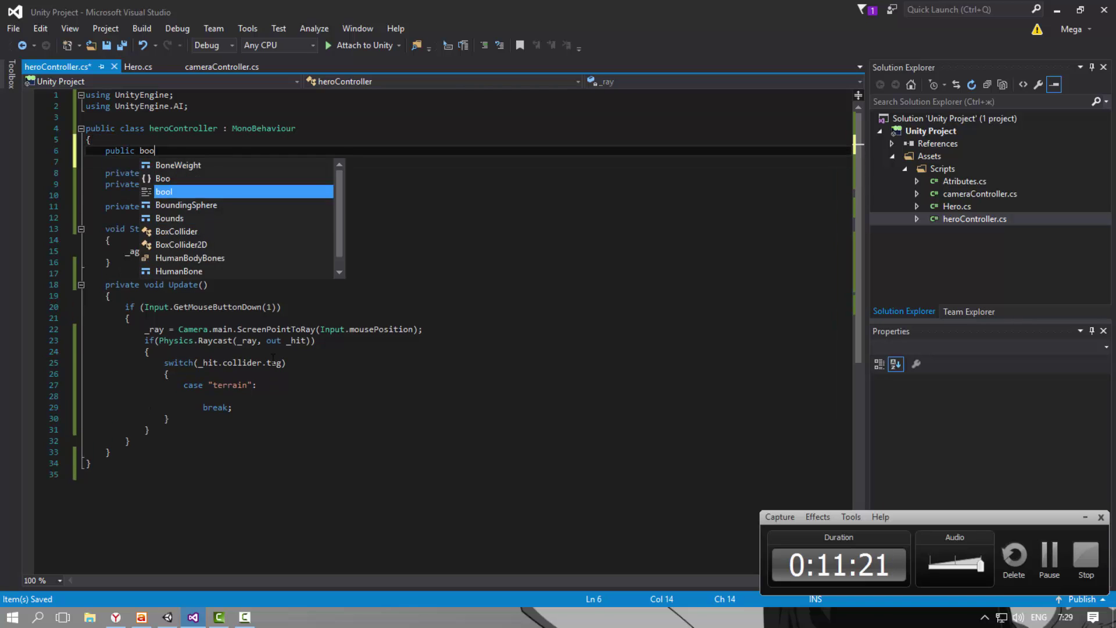
{"action": "type", "text": "l move;"}
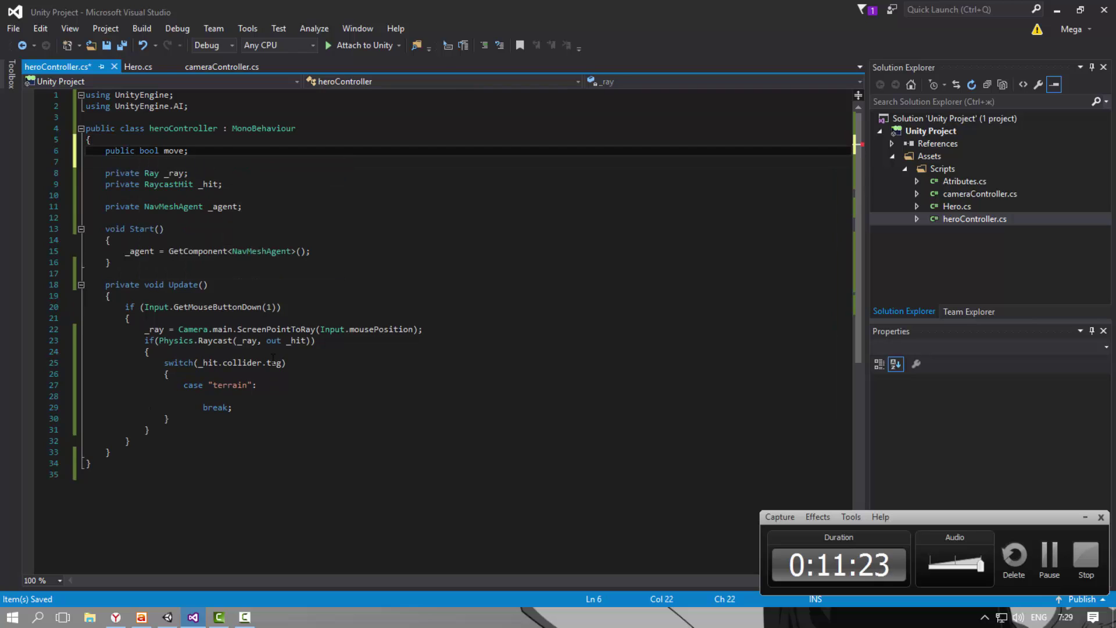
{"action": "key", "text": "ctrl+s"}
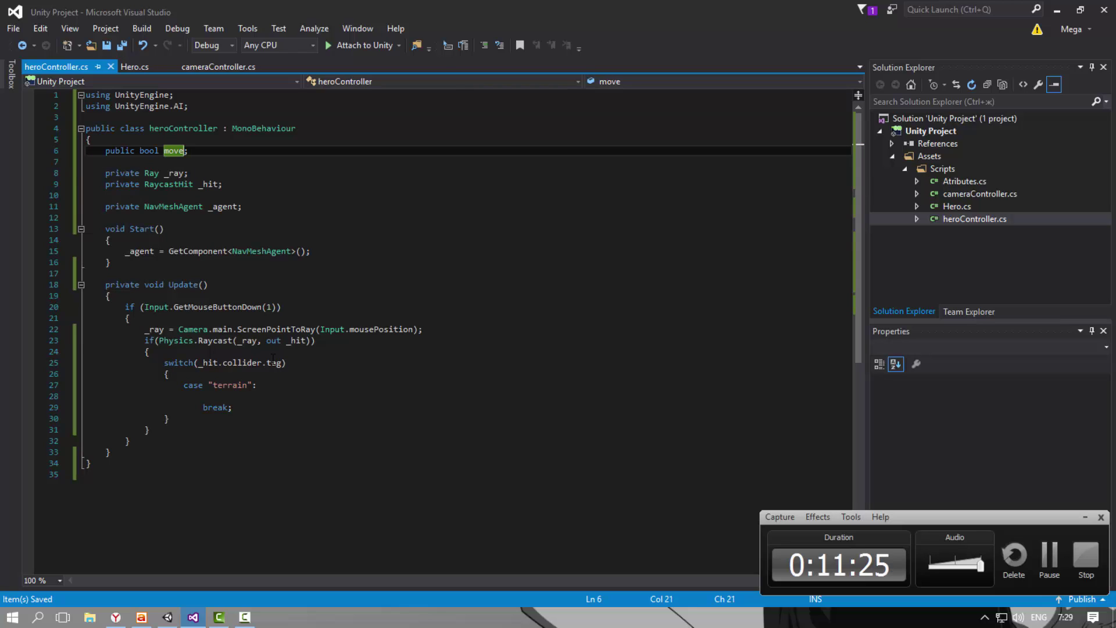
{"action": "type", "text": "= "}
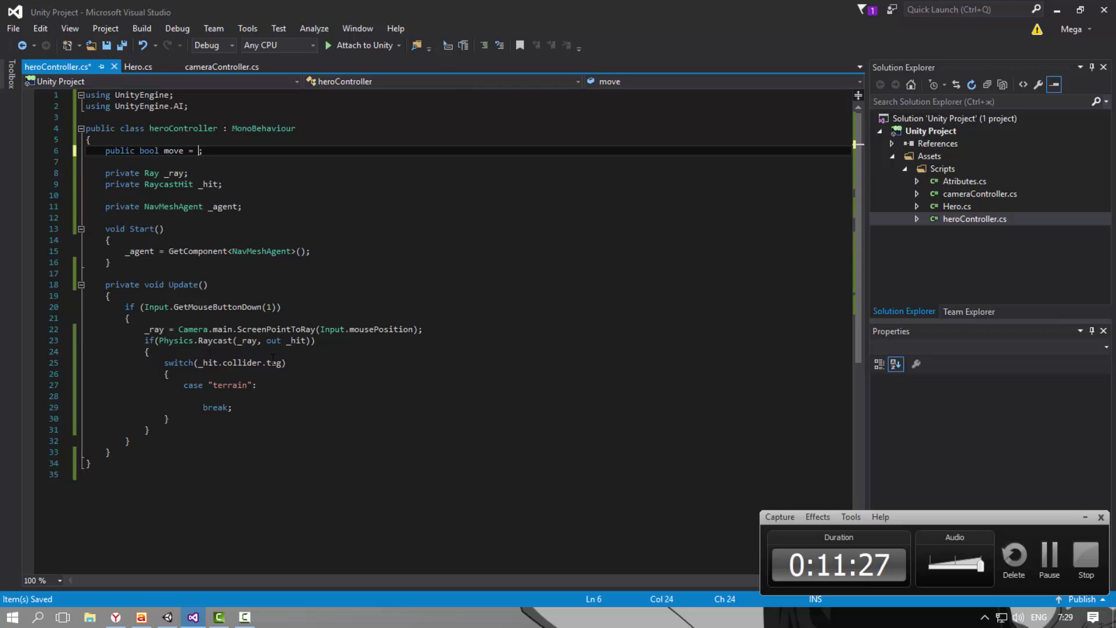
{"action": "type", "text": "false"}
{"action": "key", "text": "ctrl+s"}
{"action": "key", "text": "Down"}
{"action": "key", "text": "Down"}
{"action": "key", "text": "Down"}
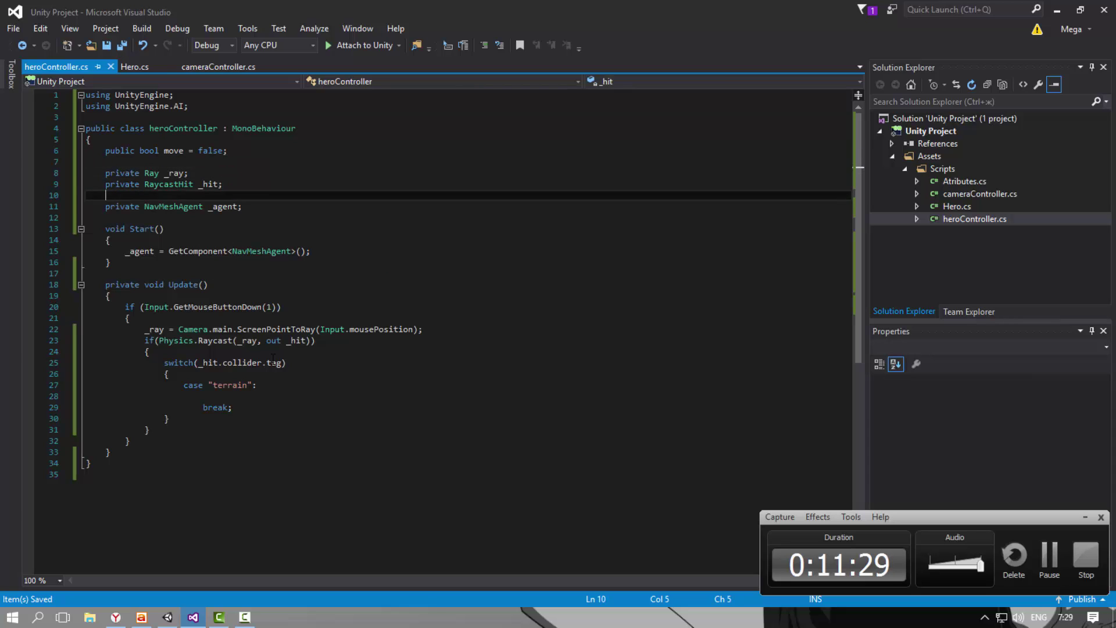
{"action": "key", "text": "Down"}
{"action": "key", "text": "Down"}
{"action": "key", "text": "Down"}
{"action": "key", "text": "Down"}
{"action": "key", "text": "Down"}
{"action": "key", "text": "Down"}
{"action": "key", "text": "Up"}
{"action": "key", "text": "Up"}
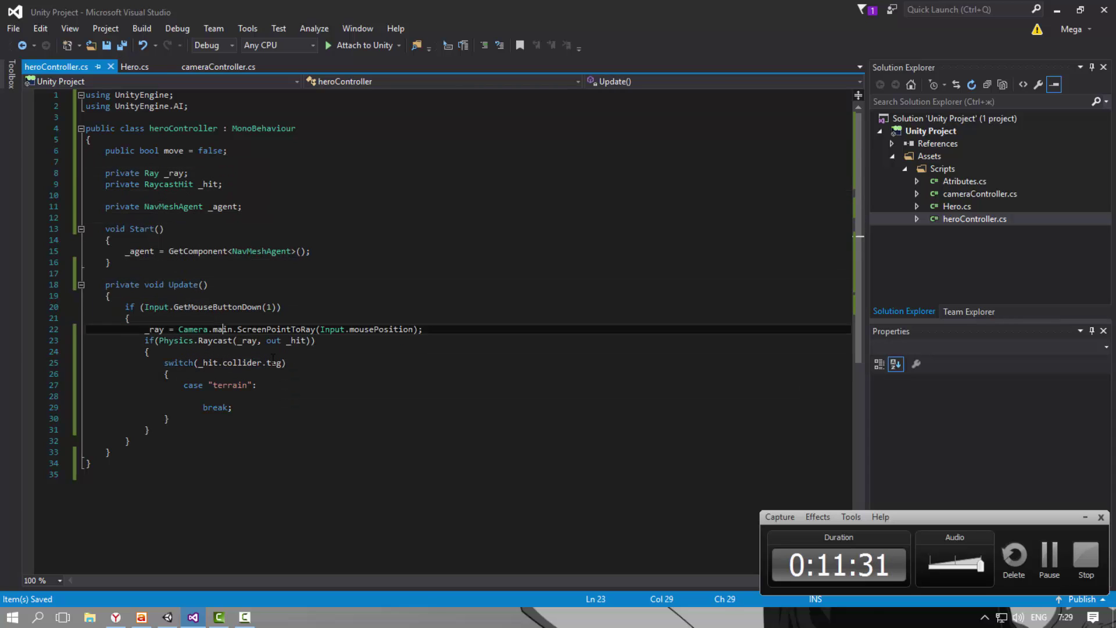
{"action": "key", "text": "Up"}
{"action": "key", "text": "Up"}
{"action": "key", "text": "Up"}
Add a private Vector3 _movePoint; field above _agent and save the script
{"action": "key", "text": "Up"}
{"action": "key", "text": "Up"}
{"action": "key", "text": "Up"}
{"action": "key", "text": "Return"}
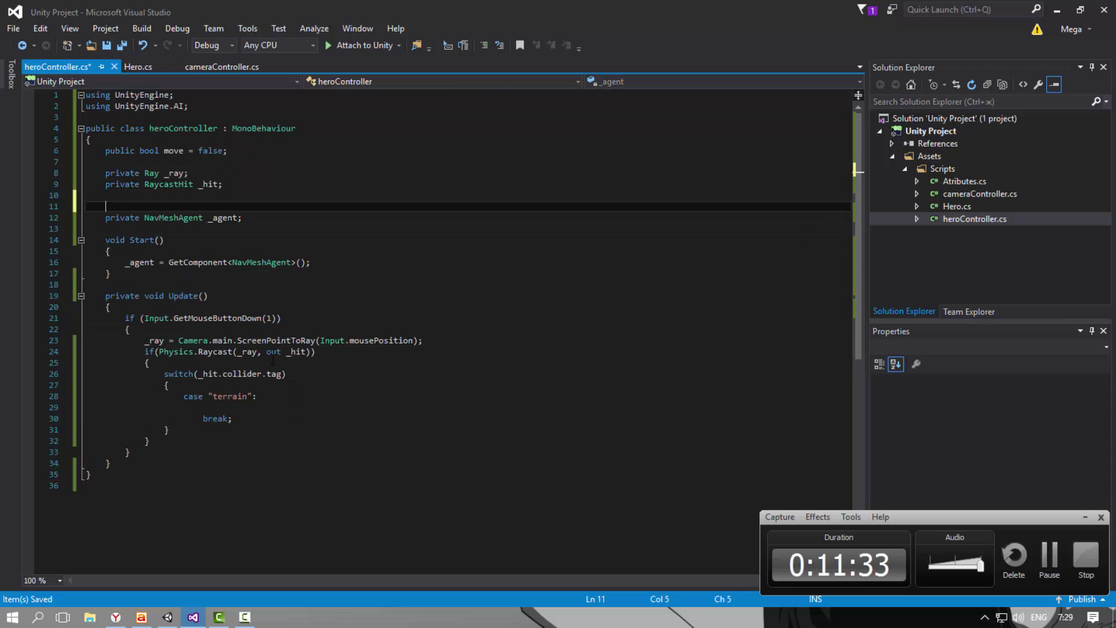
{"action": "key", "text": "Return"}
{"action": "key", "text": "Up"}
{"action": "key", "text": "Up"}
{"action": "type", "text": "private v"}
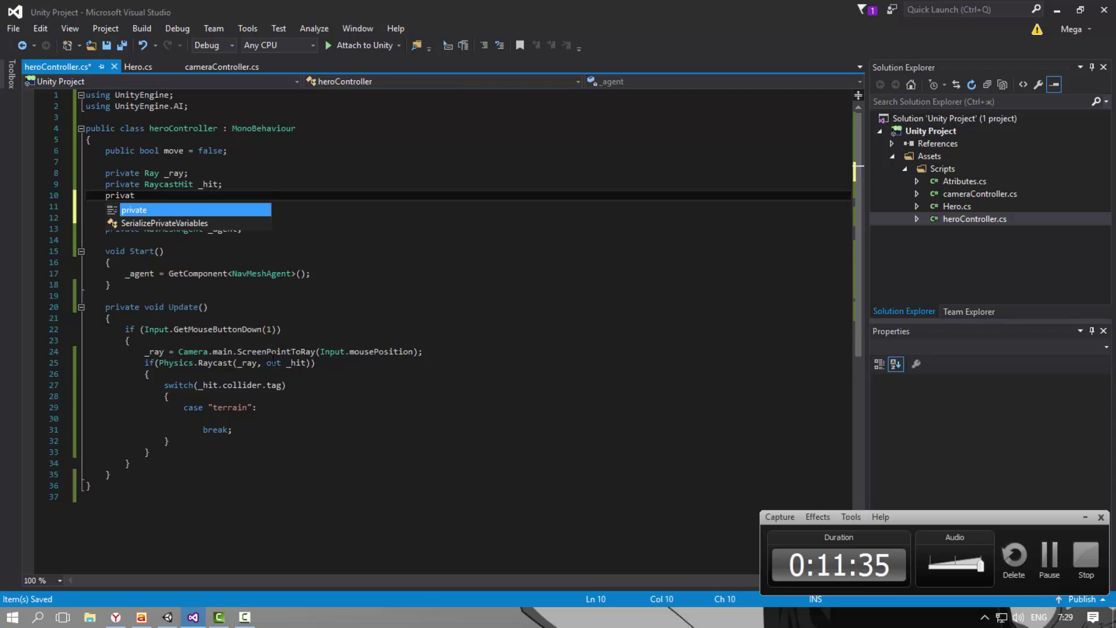
{"action": "key", "text": "Down"}
{"action": "key", "text": "Down"}
{"action": "key", "text": "Tab"}
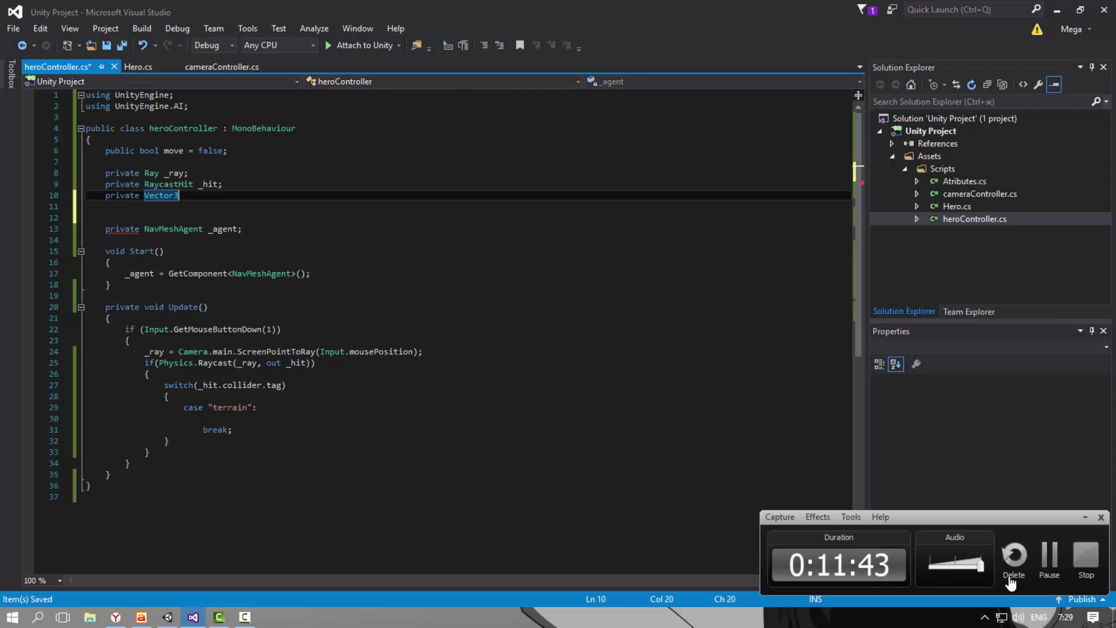
{"action": "left_click", "coordinate": [1049, 555]}
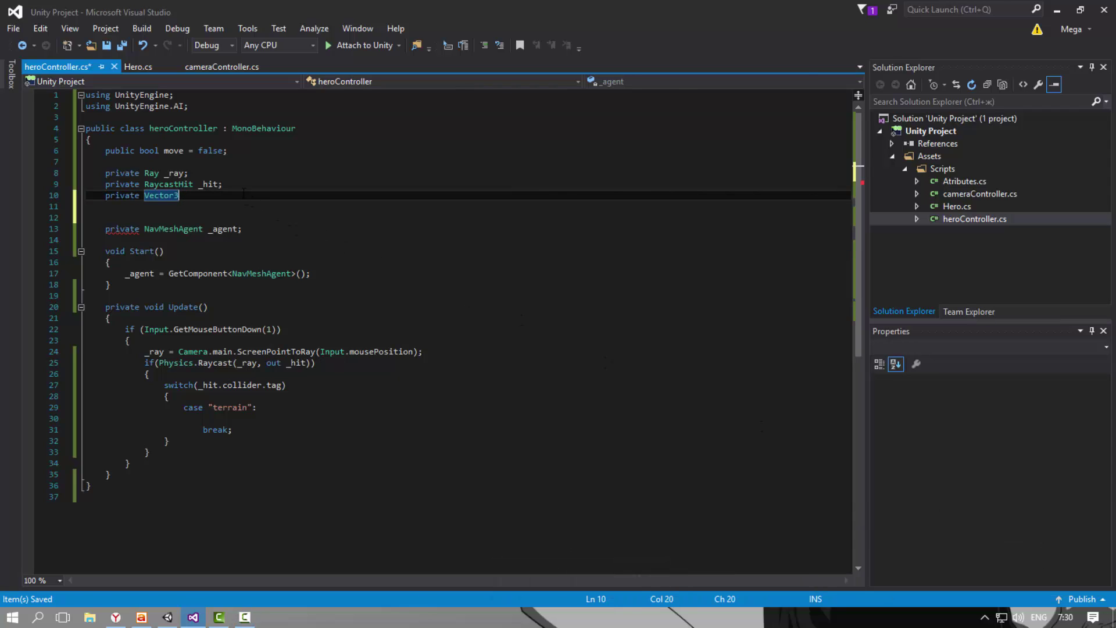
{"action": "type", "text": " _"}
{"action": "type", "text": "move"}
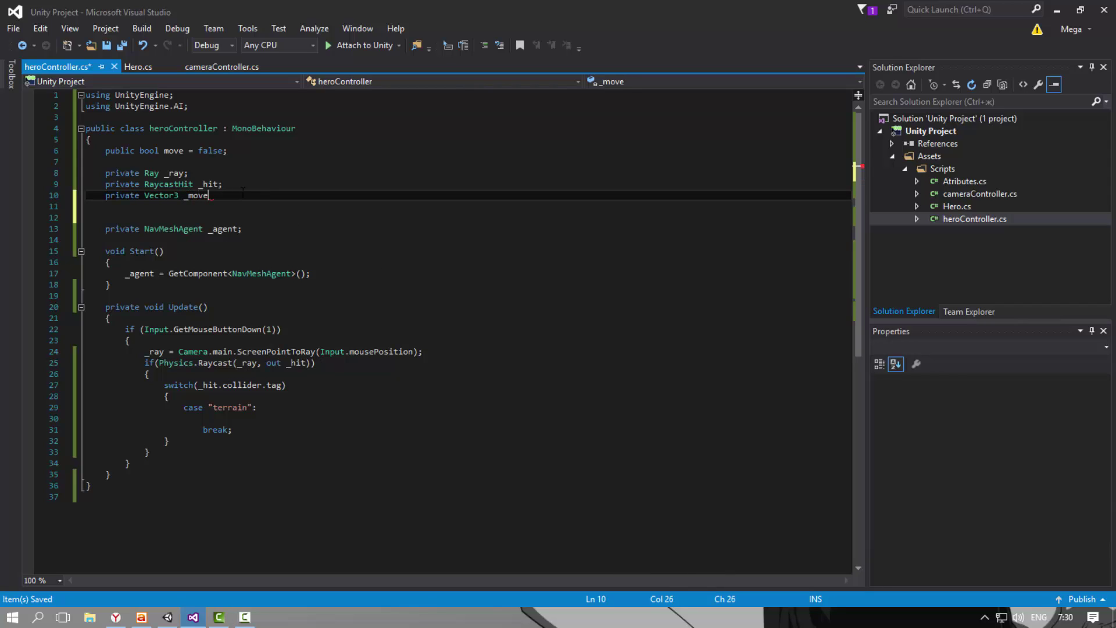
{"action": "type", "text": "Point;"}
{"action": "key", "text": "ctrl+s"}
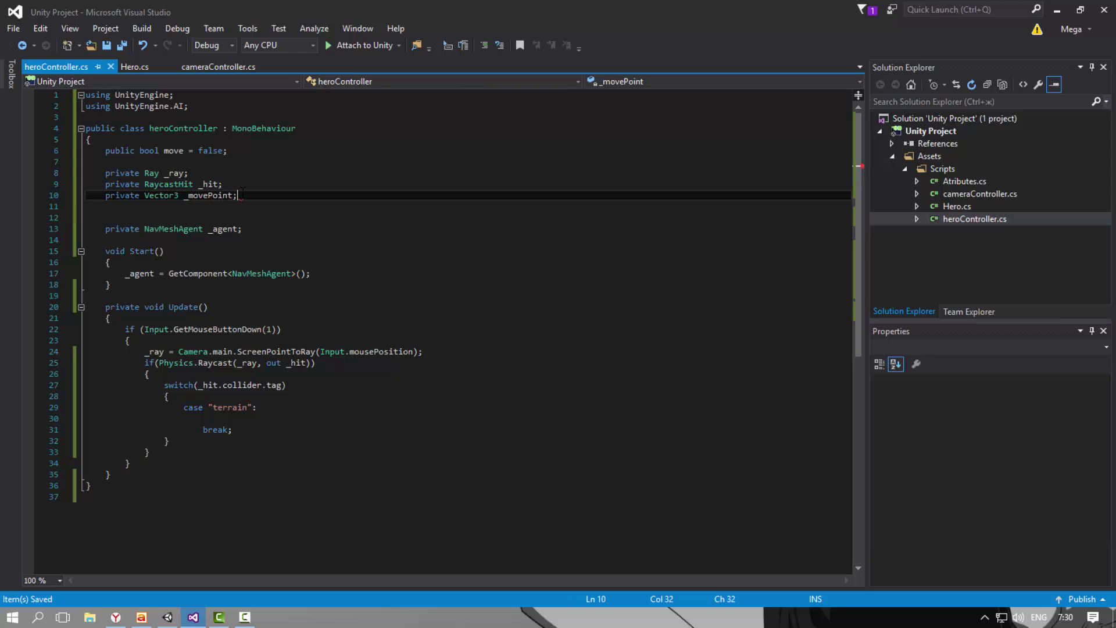
{"action": "key", "text": "Down"}
{"action": "key", "text": "Down"}
{"action": "key", "text": "Down"}
{"action": "key", "text": "Down"}
{"action": "key", "text": "Down"}
{"action": "key", "text": "Down"}
{"action": "key", "text": "Down"}
{"action": "key", "text": "Down"}
{"action": "key", "text": "Down"}
{"action": "key", "text": "Down"}
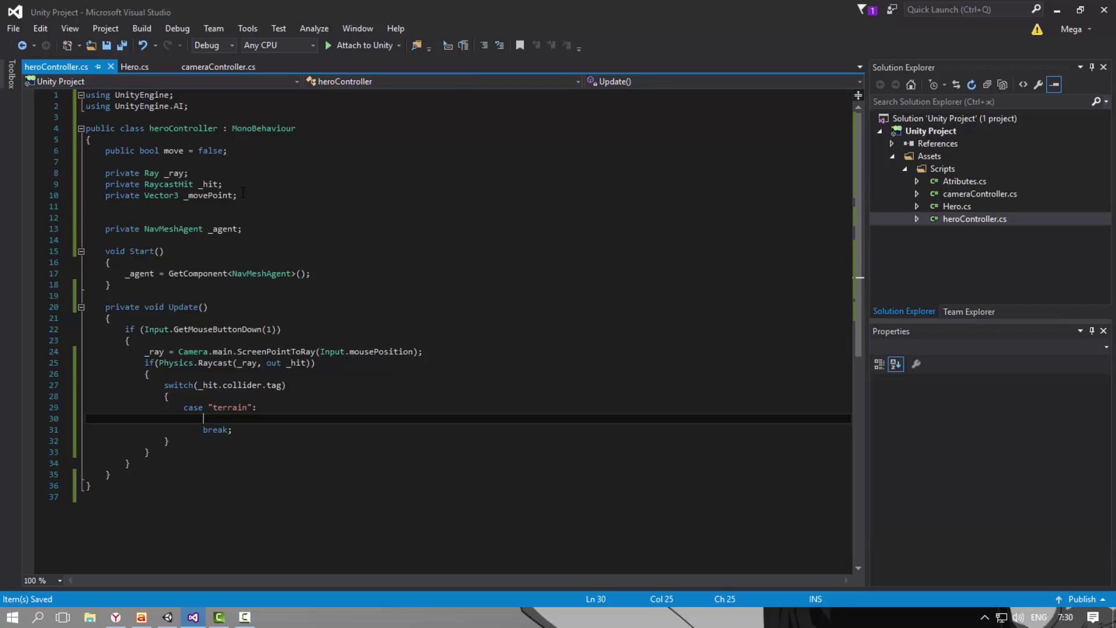
In the terrain case, write _movePoint = _hit.point; and move = true;, saving the script
{"action": "type", "text": "_movePoint = "}
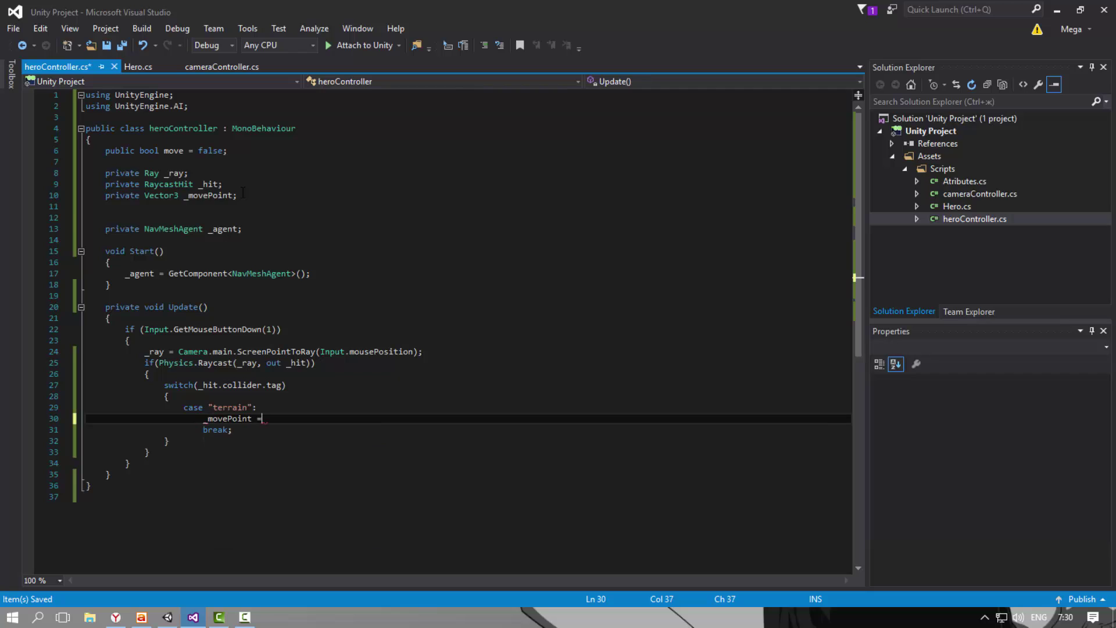
{"action": "type", "text": "_hi"}
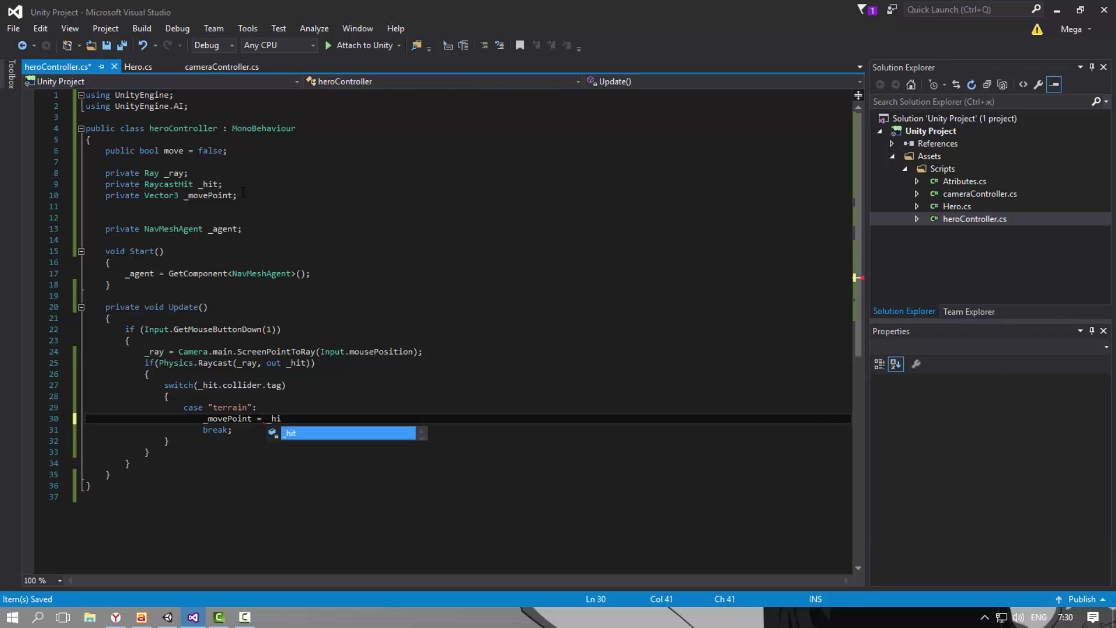
{"action": "type", "text": "t.point;"}
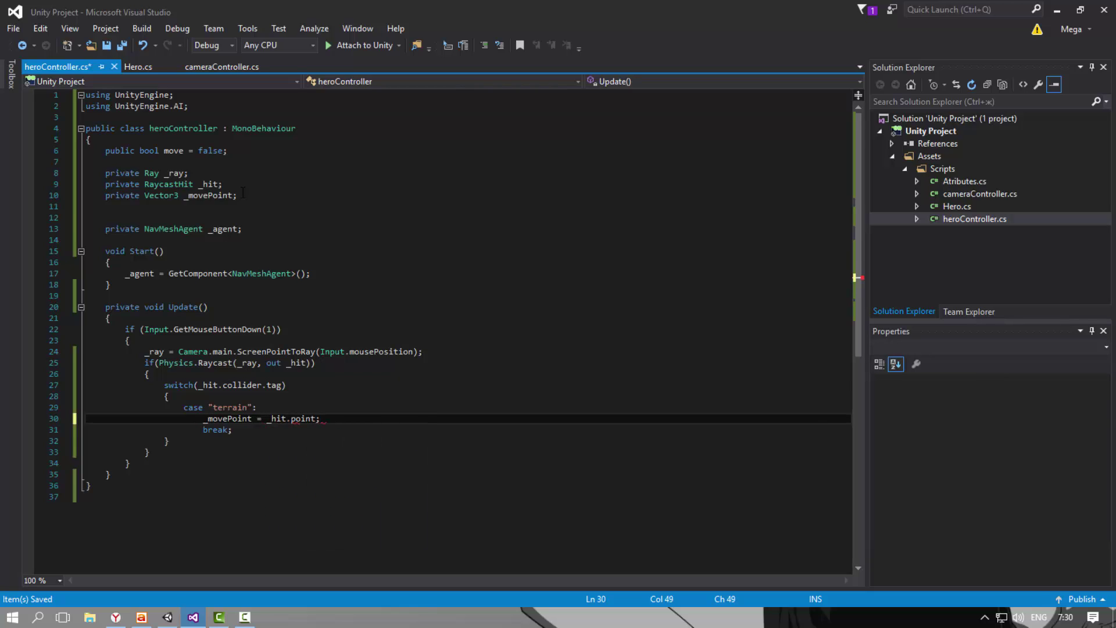
{"action": "key", "text": "ctrl+s"}
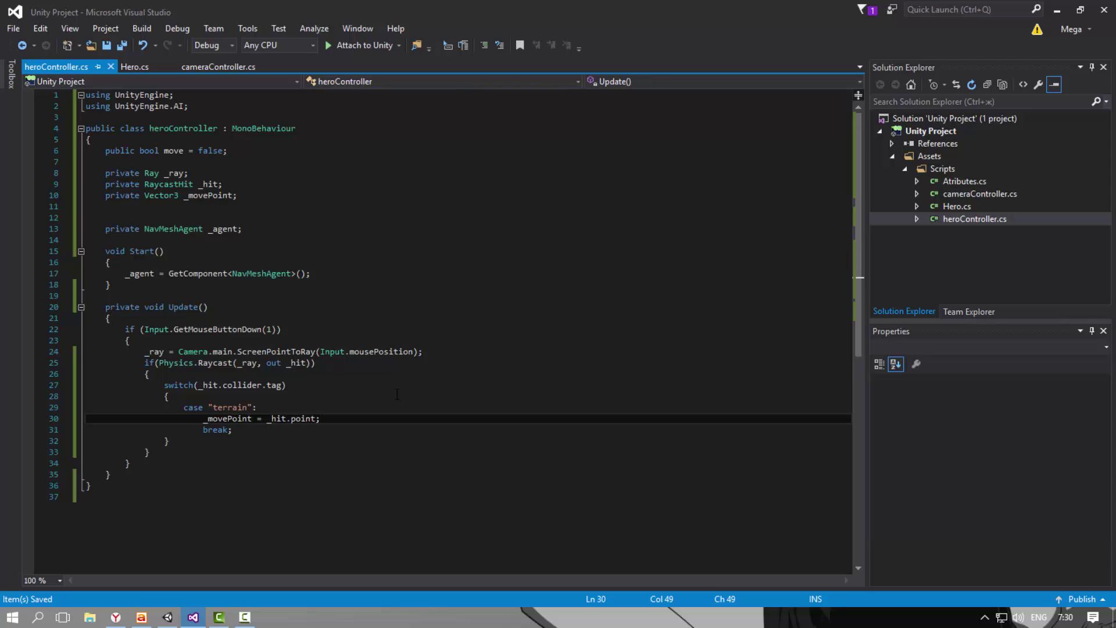
{"action": "key", "text": "Return"}
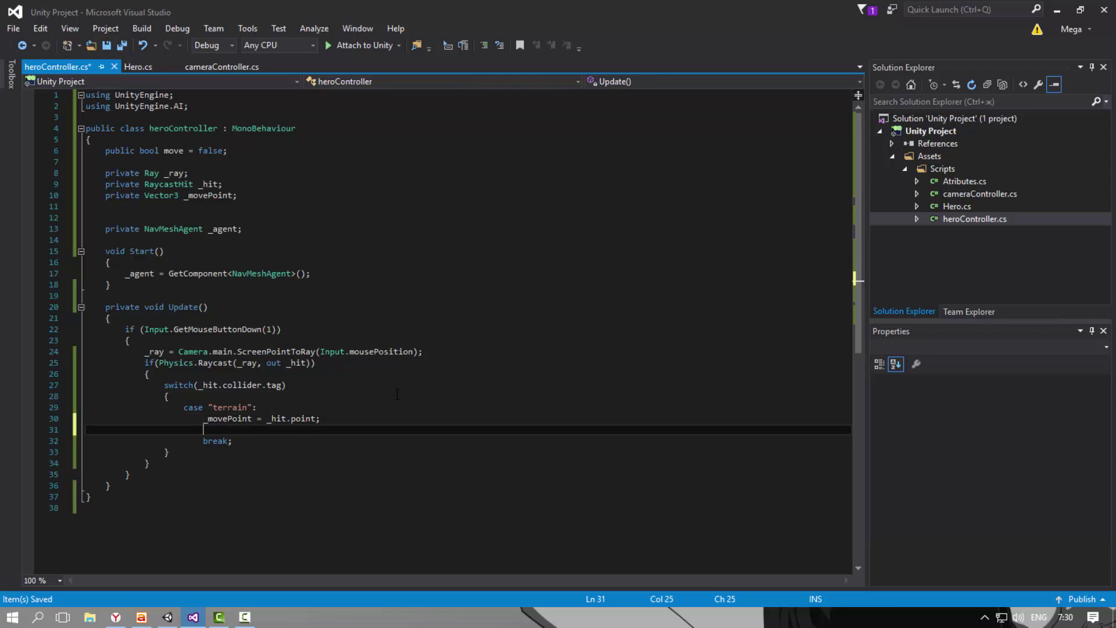
{"action": "type", "text": "move = tr"}
{"action": "type", "text": "ue;"}
{"action": "key", "text": "ctrl+s"}
Start an empty if() below the mouse-click block
{"action": "key", "text": "Down"}
{"action": "key", "text": "Down"}
{"action": "key", "text": "Down"}
{"action": "key", "text": "Down"}
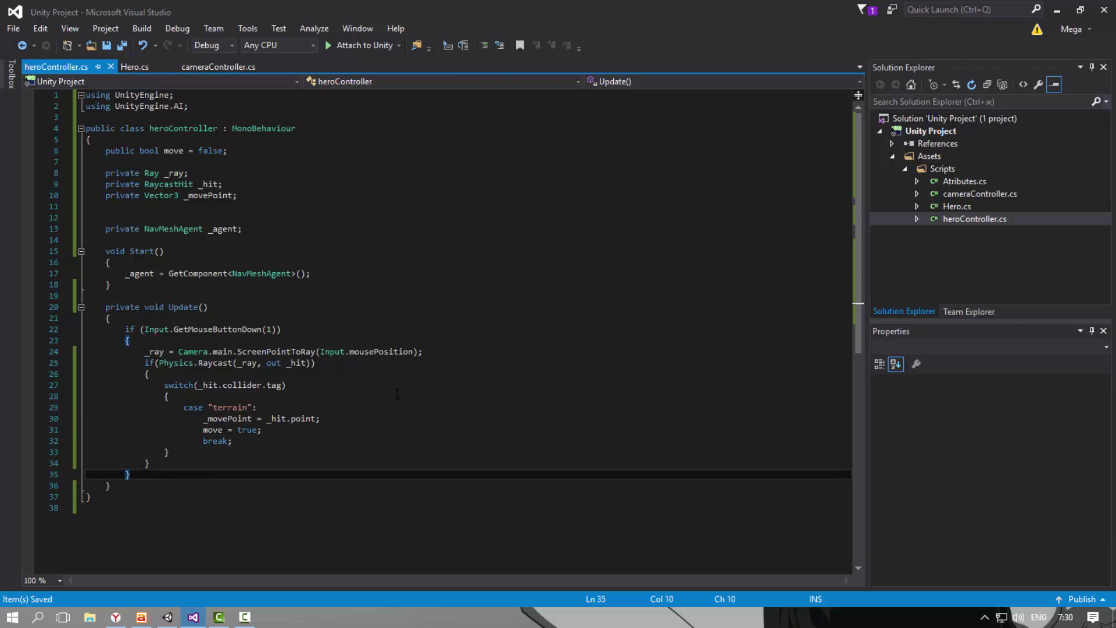
{"action": "key", "text": "Return"}
{"action": "key", "text": "Return"}
{"action": "type", "text": "if()"}
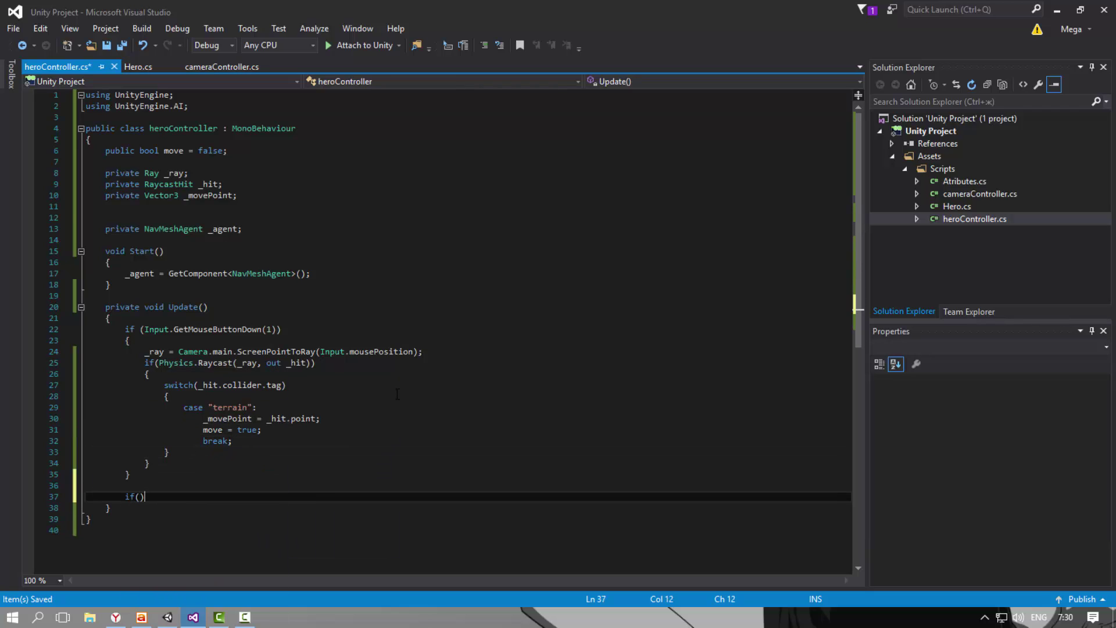
Give the new if braces, set its condition to move, and save
{"action": "key", "text": "Return"}
{"action": "type", "text": "{"}
{"action": "key", "text": "Return"}
{"action": "key", "text": "Up"}
{"action": "key", "text": "Up"}
{"action": "key", "text": "Right"}
{"action": "key", "text": "Right"}
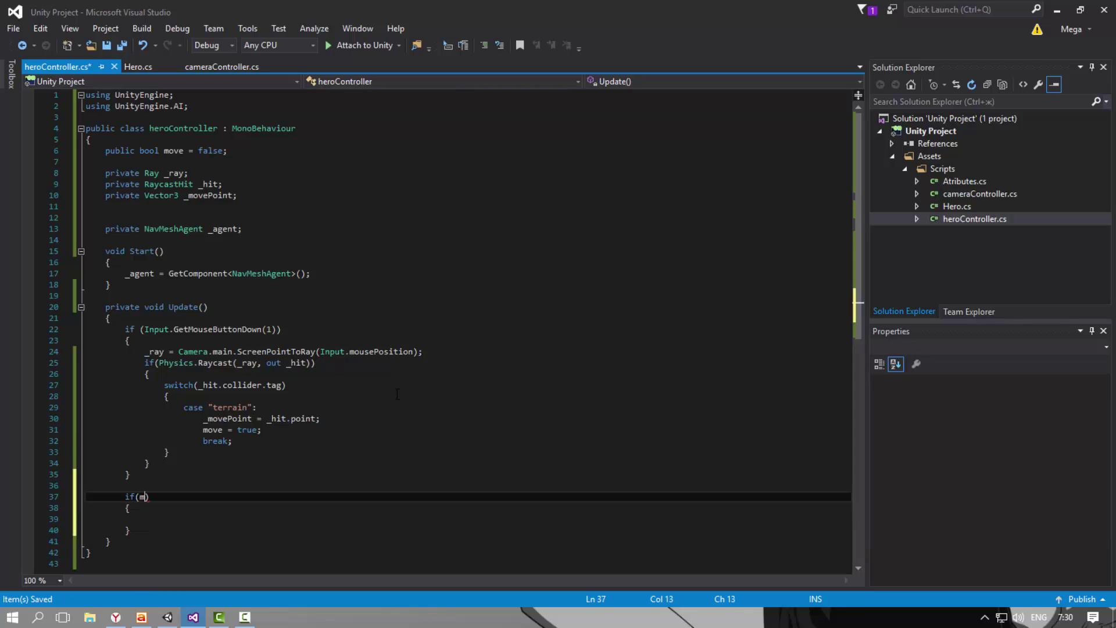
{"action": "type", "text": "move"}
{"action": "key", "text": "Down"}
{"action": "key", "text": "Down"}
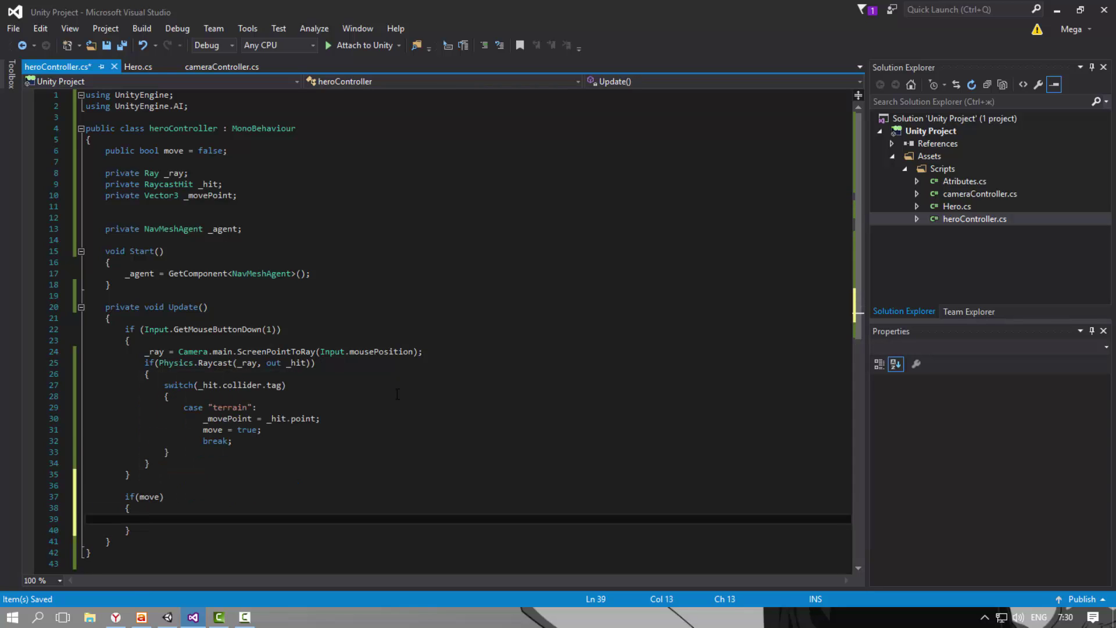
{"action": "key", "text": "ctrl+s"}
Inside the if(move) body, add a nested empty if() with its own braces
{"action": "scroll", "coordinate": [397, 394], "scroll_direction": "down", "scroll_amount": 3}
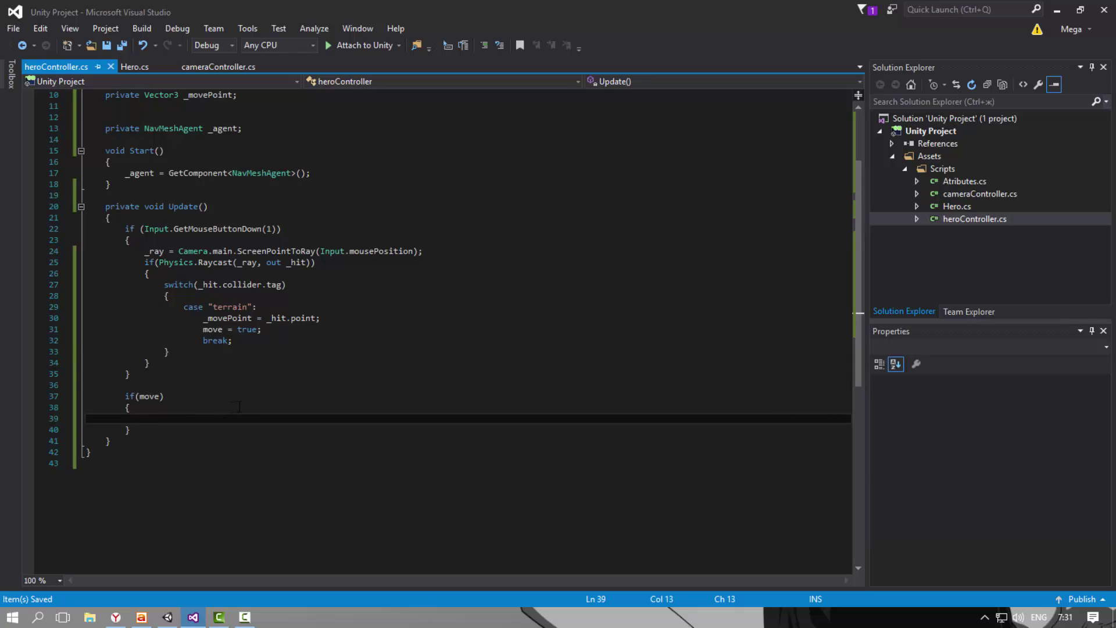
{"action": "type", "text": "if()"}
{"action": "key", "text": "Return"}
{"action": "type", "text": "{"}
{"action": "key", "text": "Return"}
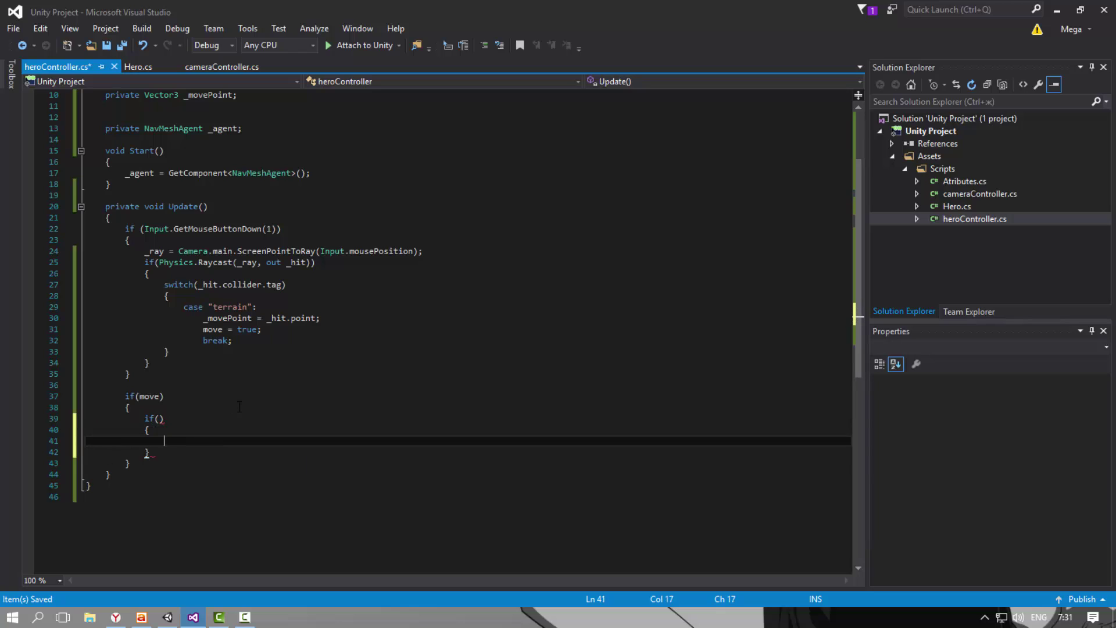
{"action": "key", "text": "Up"}
{"action": "key", "text": "Up"}
{"action": "key", "text": "Left"}
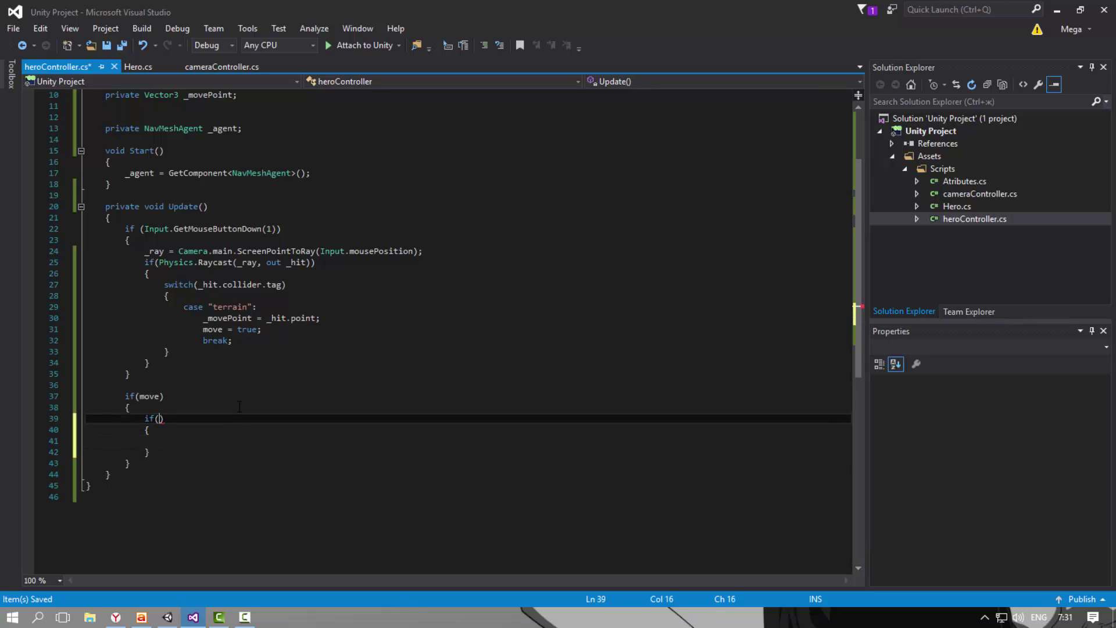
{"action": "key", "text": "Up"}
{"action": "key", "text": "Up"}
{"action": "key", "text": "Up"}
{"action": "key", "text": "Up"}
{"action": "key", "text": "Up"}
{"action": "key", "text": "Up"}
{"action": "key", "text": "Up"}
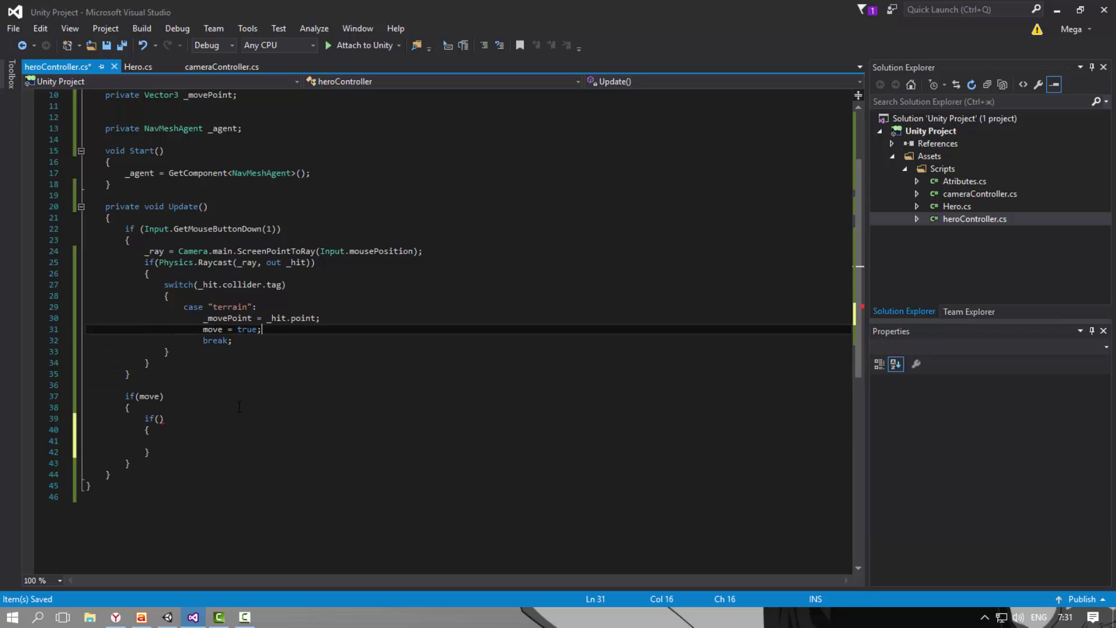
{"action": "key", "text": "End"}
{"action": "key", "text": "Return"}
{"action": "type", "text": "_a"}
{"action": "key", "text": "Tab"}
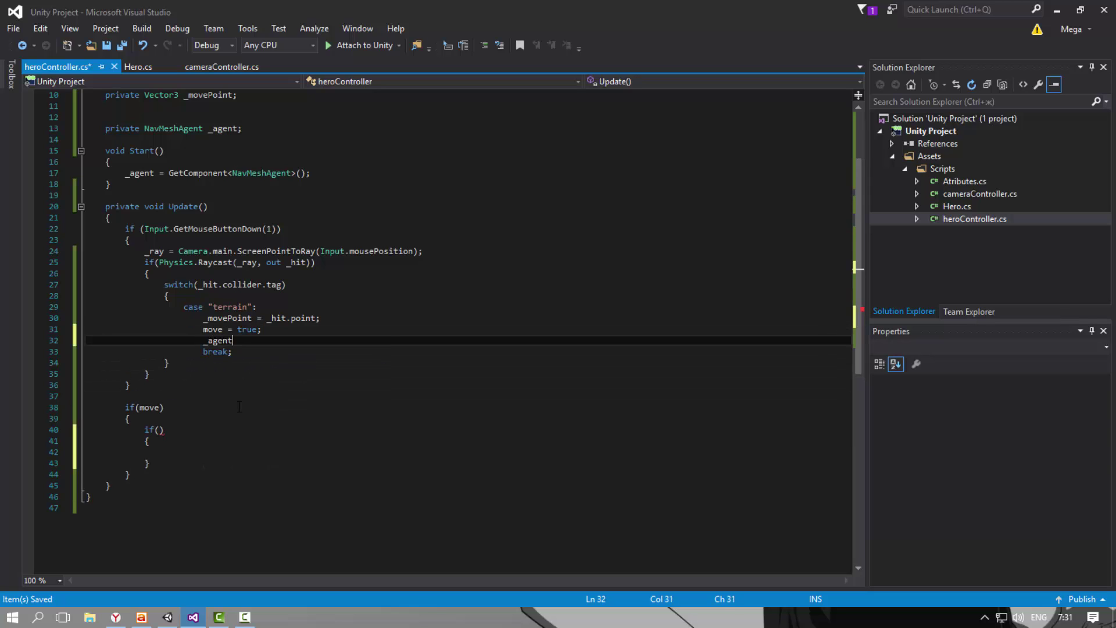
{"action": "type", "text": ".is"}
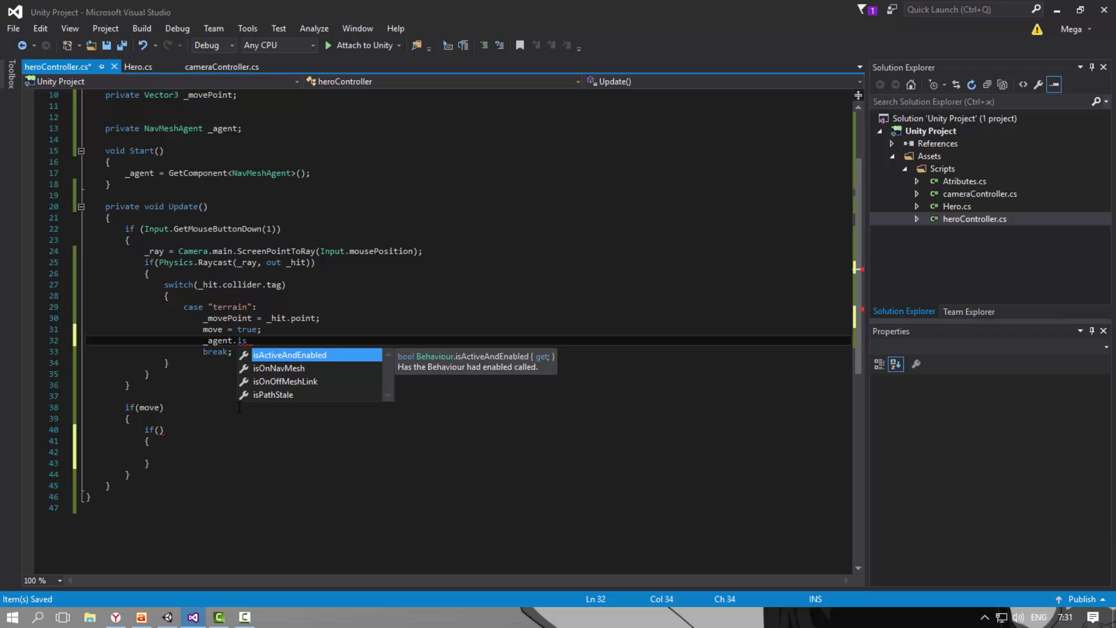
{"action": "key", "text": "BackSpace"}
{"action": "key", "text": "BackSpace"}
{"action": "key", "text": "BackSpace"}
{"action": "type", "text": "."}
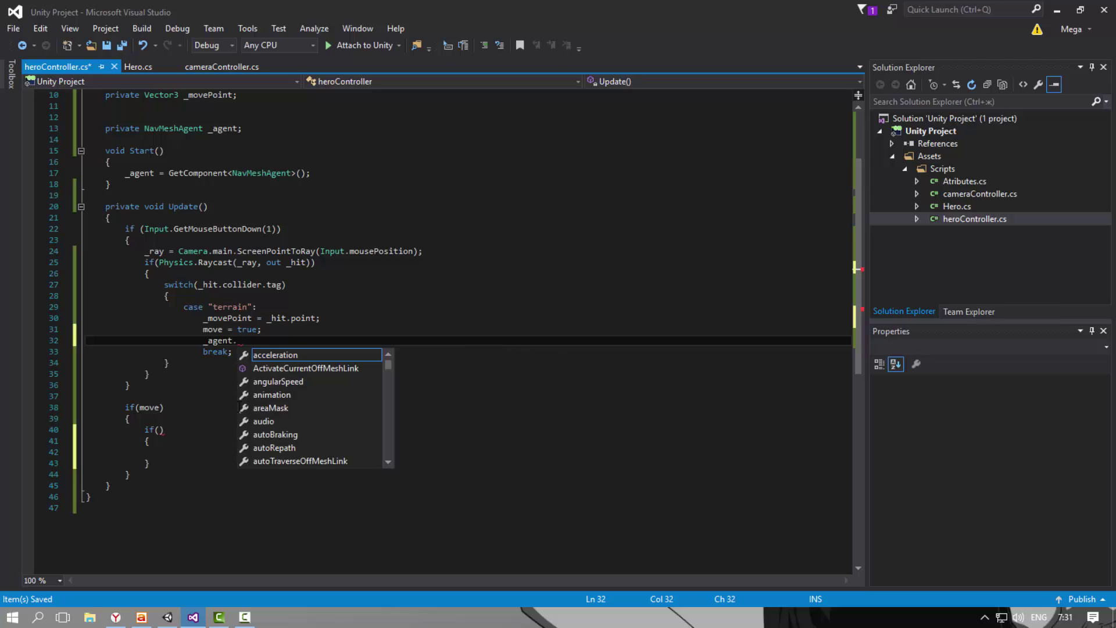
{"action": "type", "text": "stop"}
{"action": "key", "text": "BackSpace"}
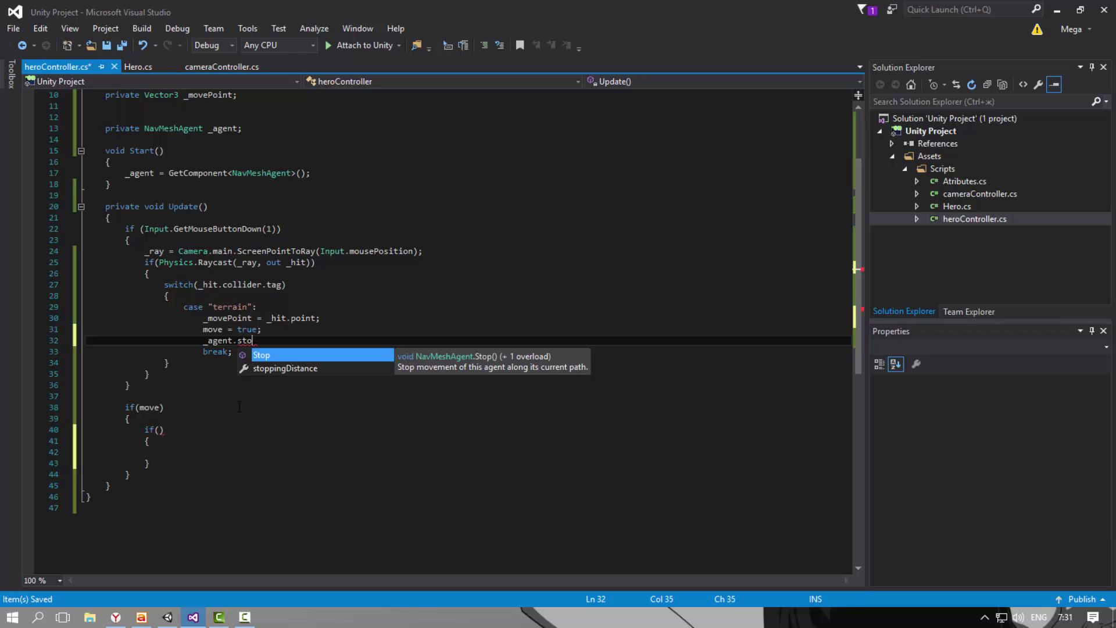
{"action": "key", "text": "BackSpace"}
{"action": "key", "text": "BackSpace"}
{"action": "key", "text": "BackSpace"}
{"action": "key", "text": "shift+Home"}
{"action": "key", "text": "shift+Home"}
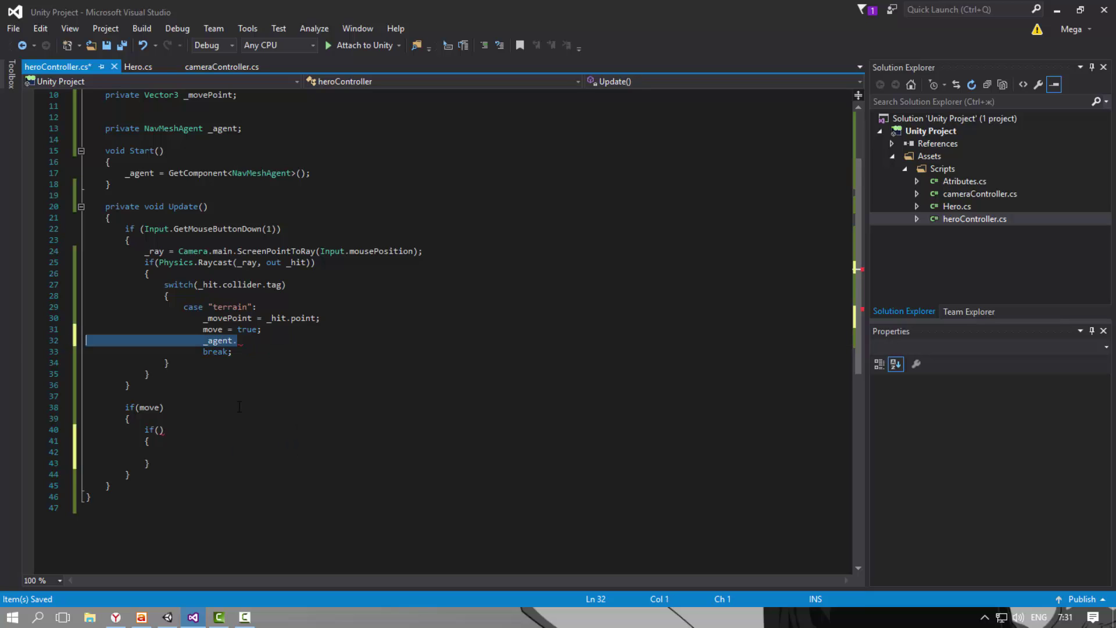
{"action": "key", "text": "Delete"}
{"action": "key", "text": "Delete"}
{"action": "key", "text": "ctrl+s"}
{"action": "key", "text": "Down"}
{"action": "key", "text": "Down"}
{"action": "key", "text": "Down"}
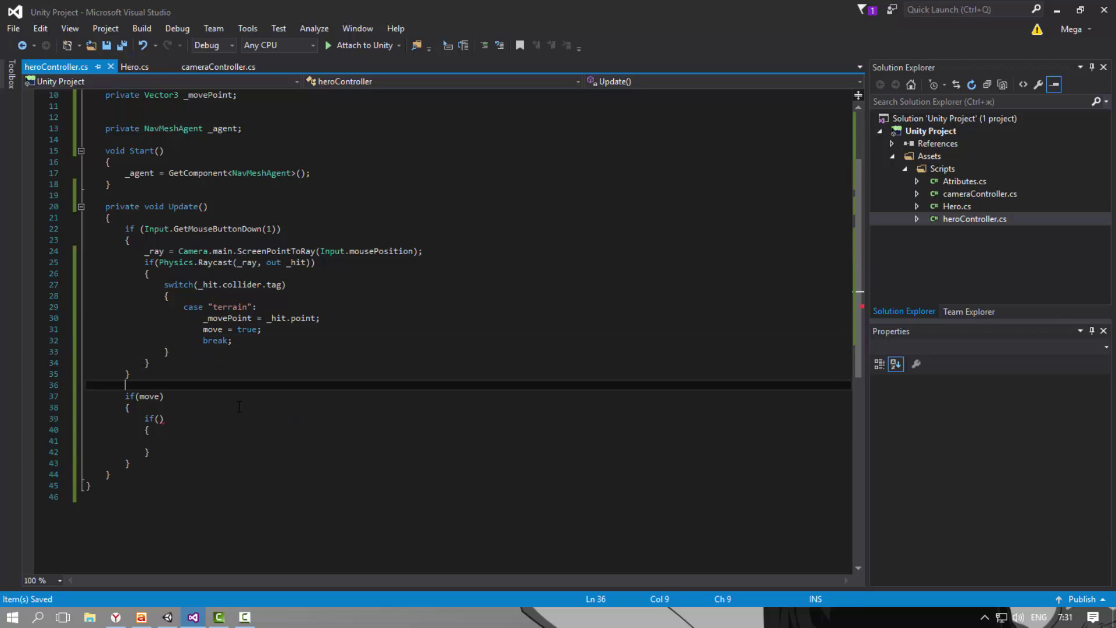
{"action": "key", "text": "Down"}
{"action": "key", "text": "Down"}
{"action": "key", "text": "Down"}
{"action": "key", "text": "Down"}
{"action": "key", "text": "Down"}
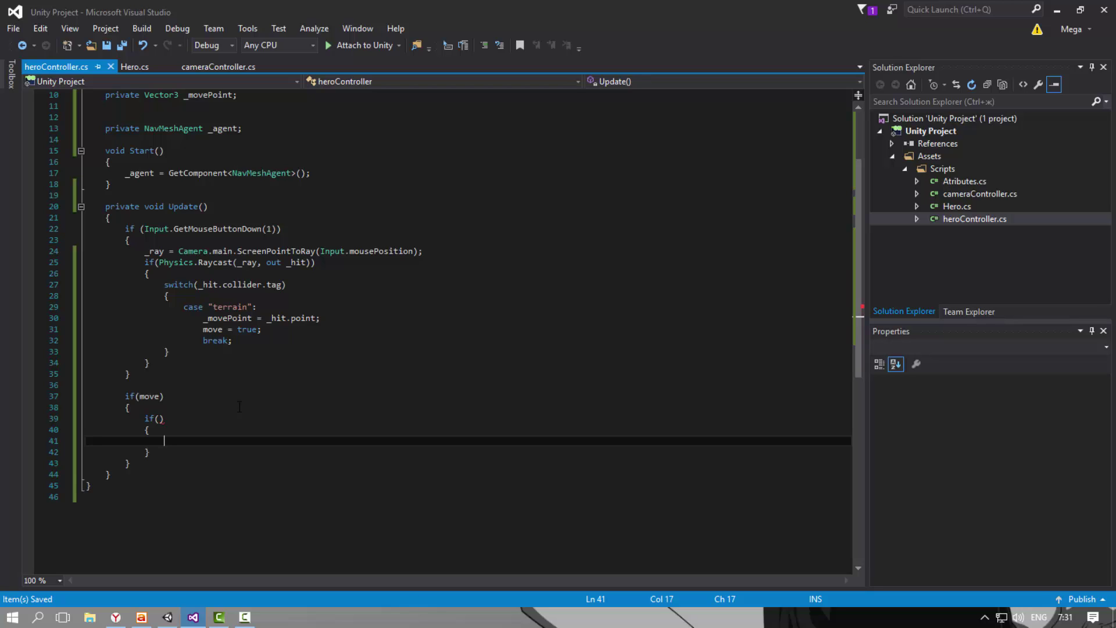
{"action": "key", "text": "Up"}
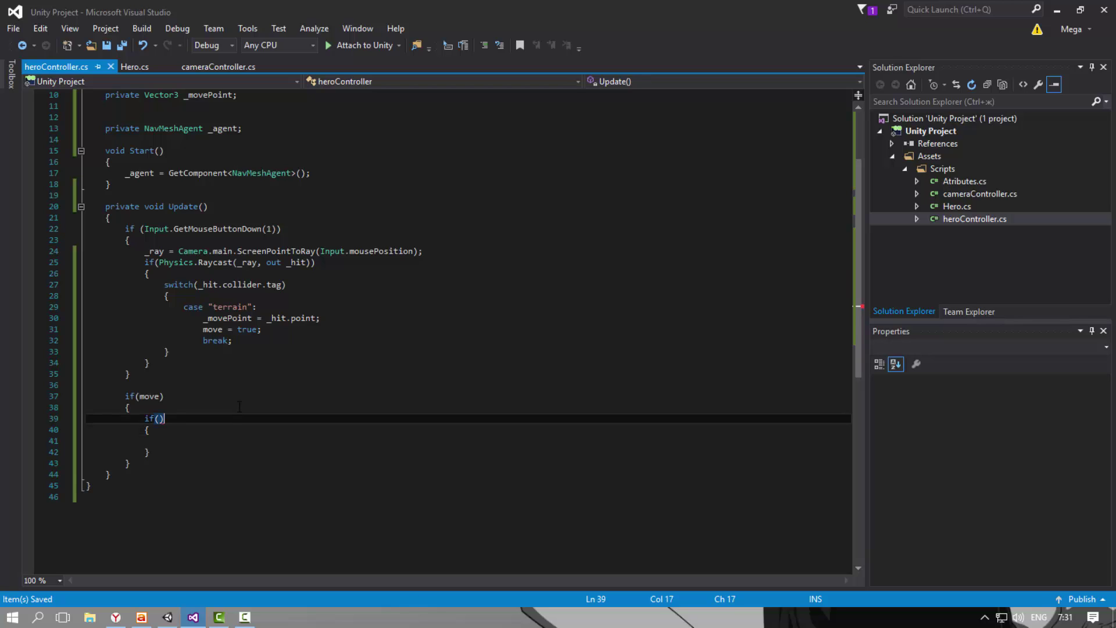
{"action": "key", "text": "Left"}
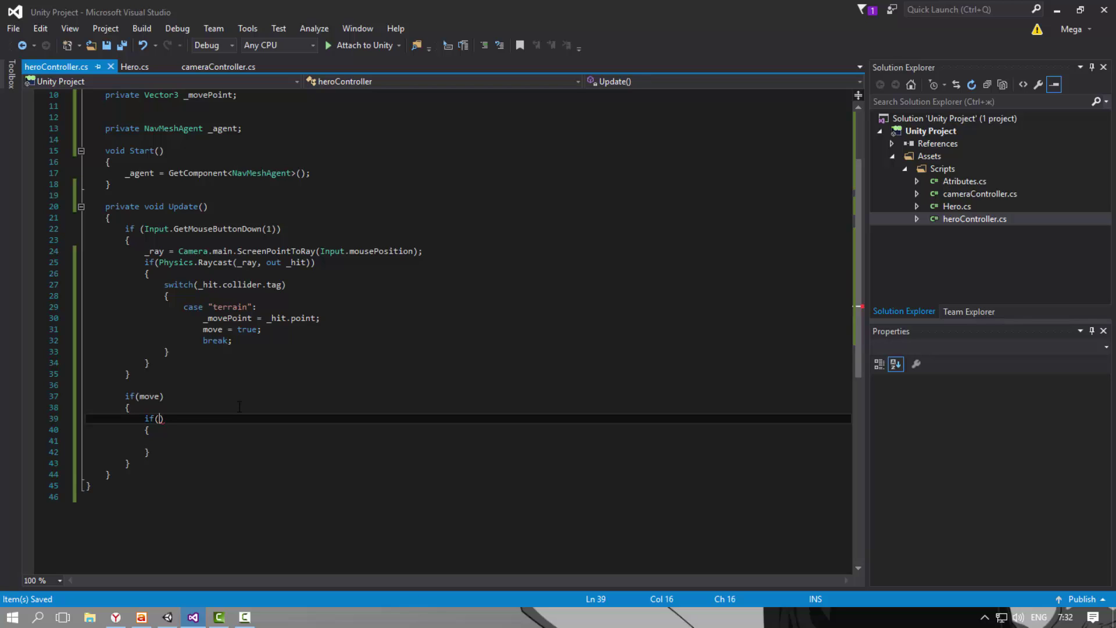
Write Vector3.Distance(transform.position, _movePoint) inside the inner if condition on line 39
{"action": "key", "text": "Down"}
{"action": "key", "text": "Down"}
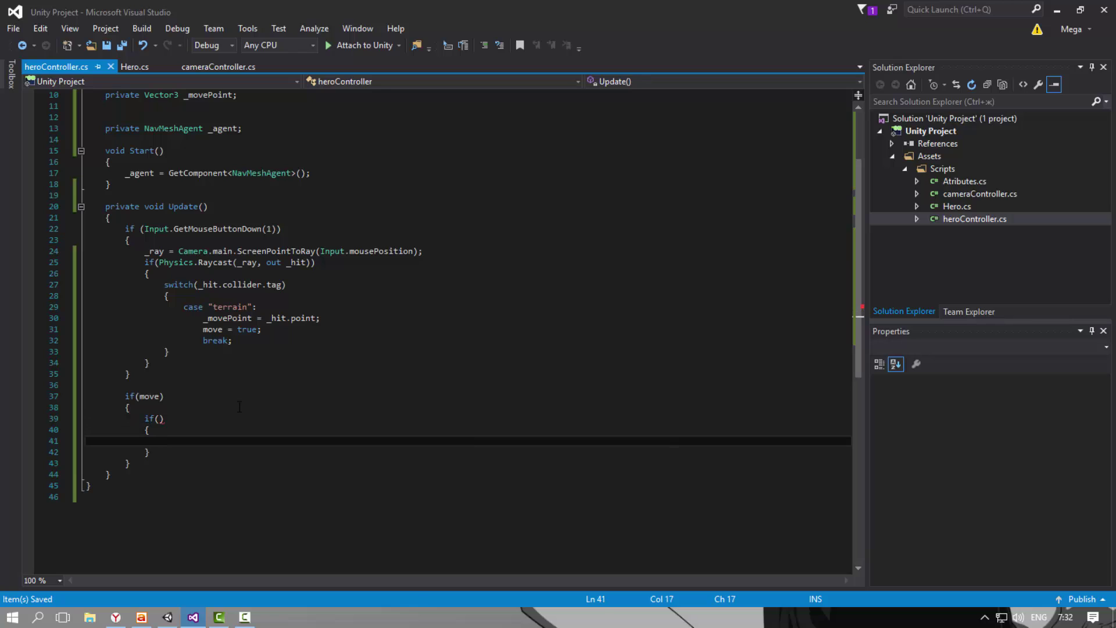
{"action": "key", "text": "Up"}
{"action": "key", "text": "Up"}
{"action": "key", "text": "Left"}
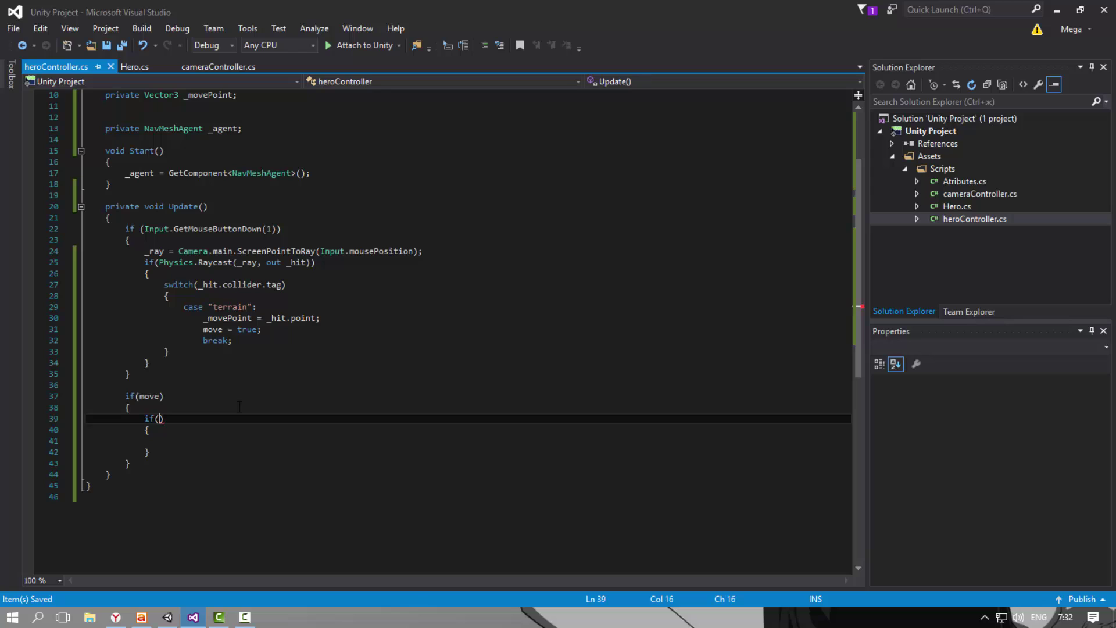
{"action": "type", "text": "V"}
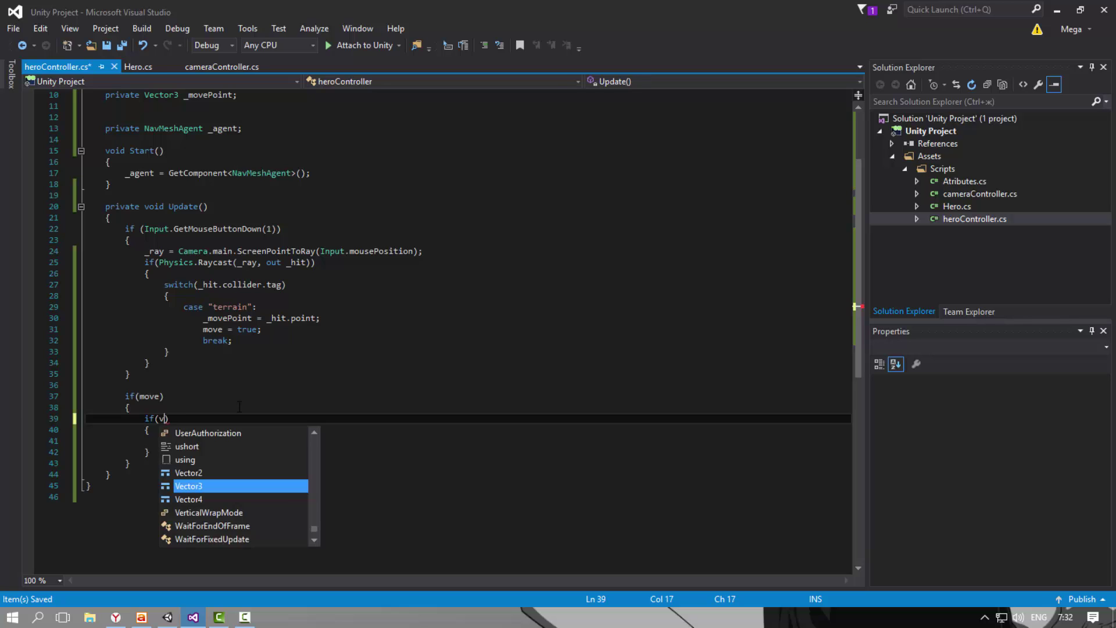
{"action": "type", "text": "ector3.dis"}
{"action": "key", "text": "Tab"}
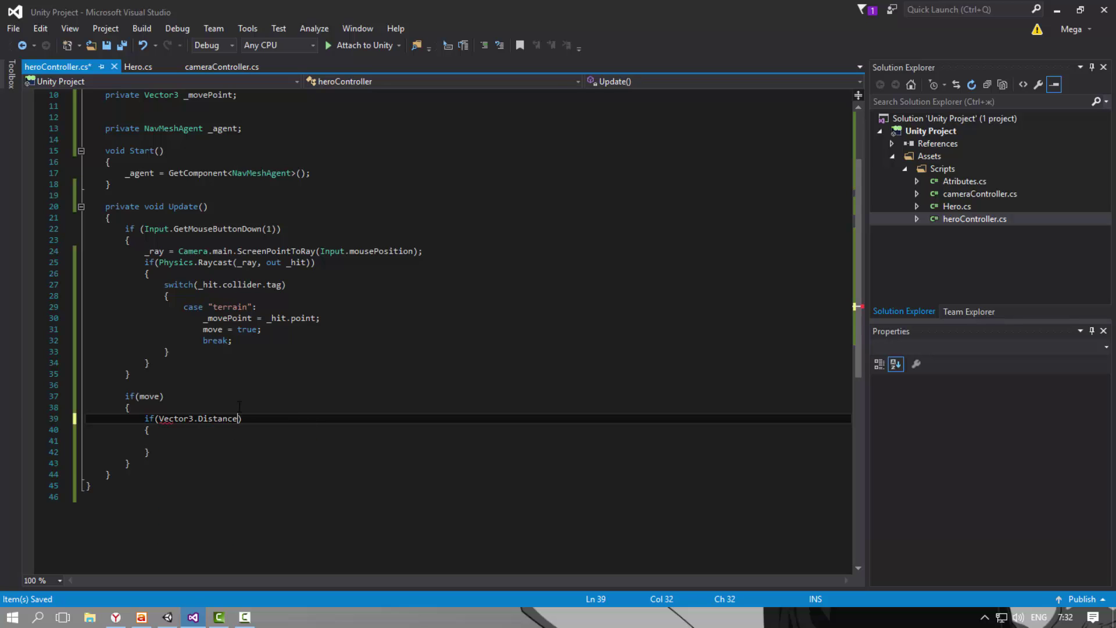
{"action": "type", "text": "("}
{"action": "type", "text": "tr"}
{"action": "key", "text": "Tab"}
{"action": "type", "text": ".position"}
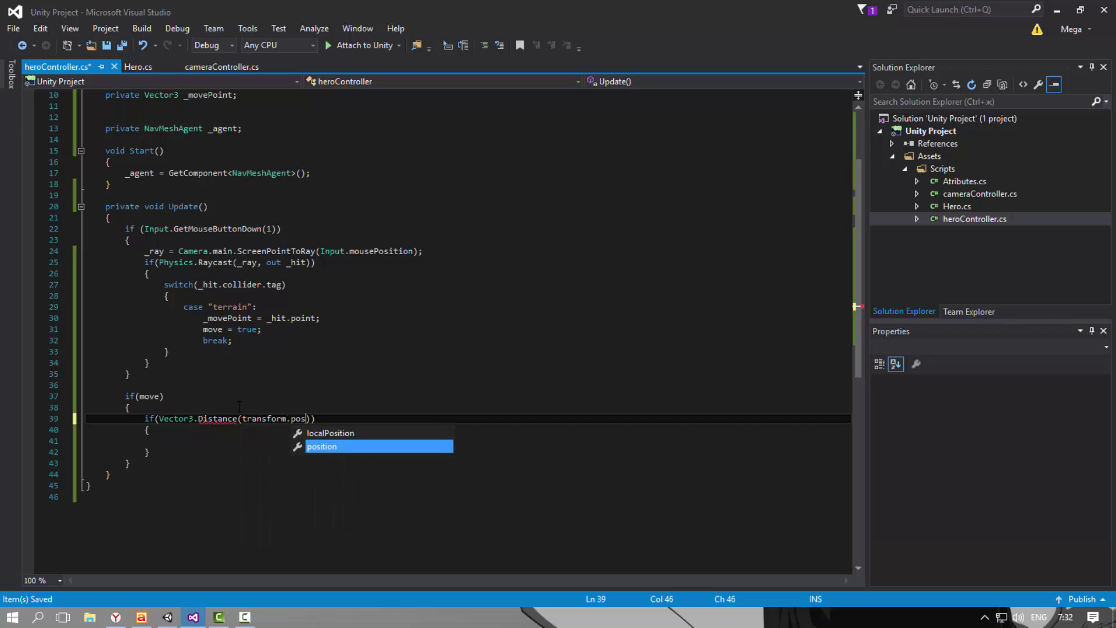
{"action": "type", "text": ", _"}
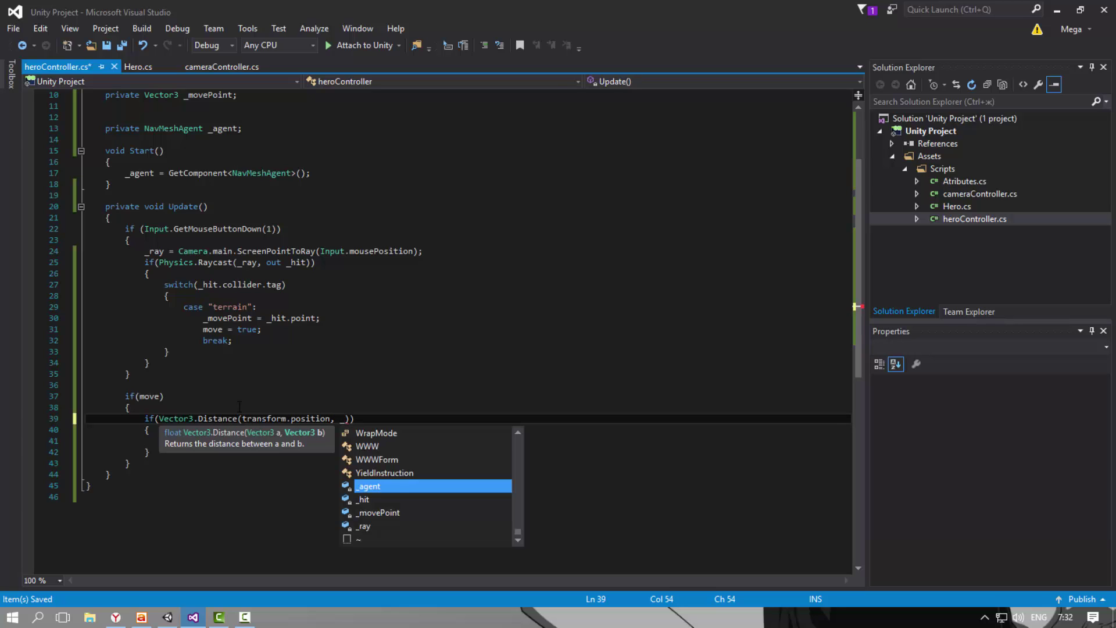
{"action": "type", "text": "m"}
{"action": "key", "text": "Tab"}
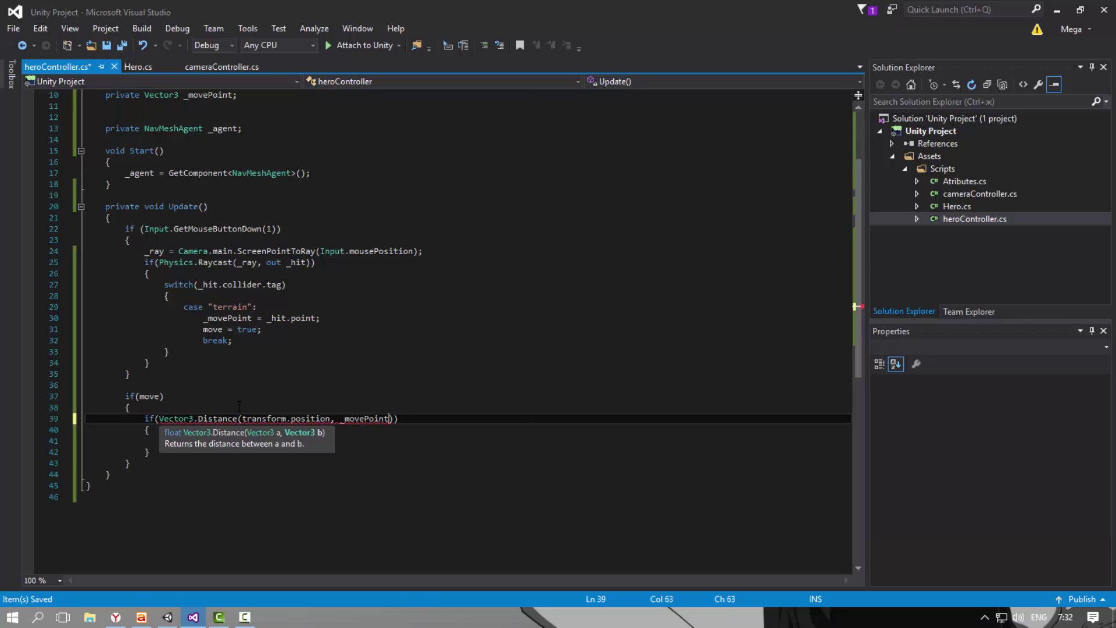
Finish the condition with > 0.5f and save heroController.cs
{"action": "key", "text": "Right"}
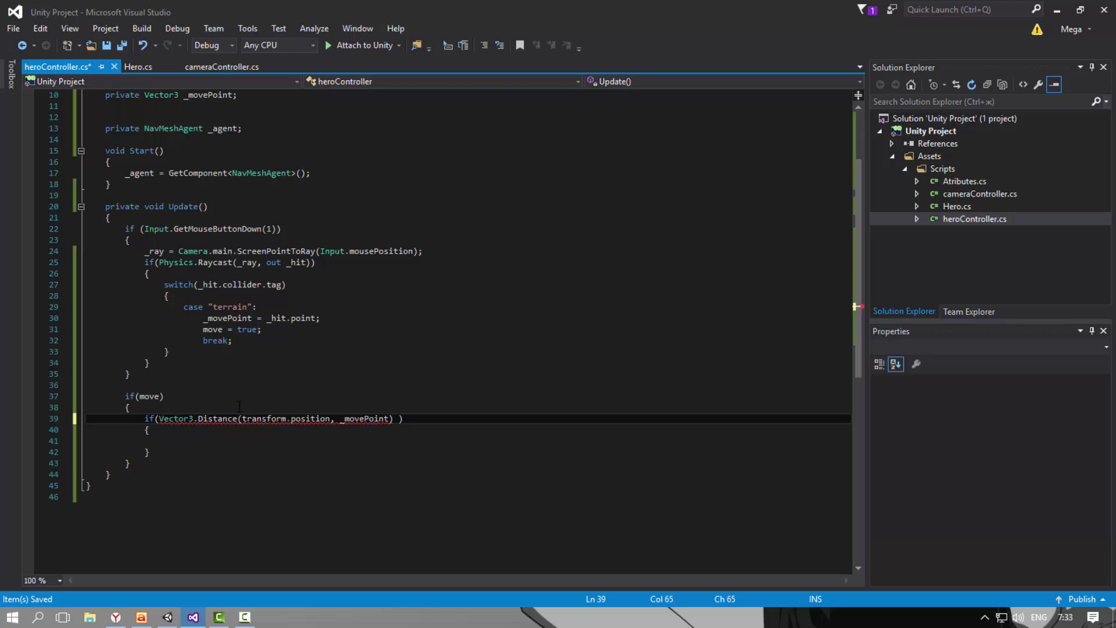
{"action": "type", "text": "> "}
{"action": "type", "text": "0.5f"}
{"action": "key", "text": "ctrl+s"}
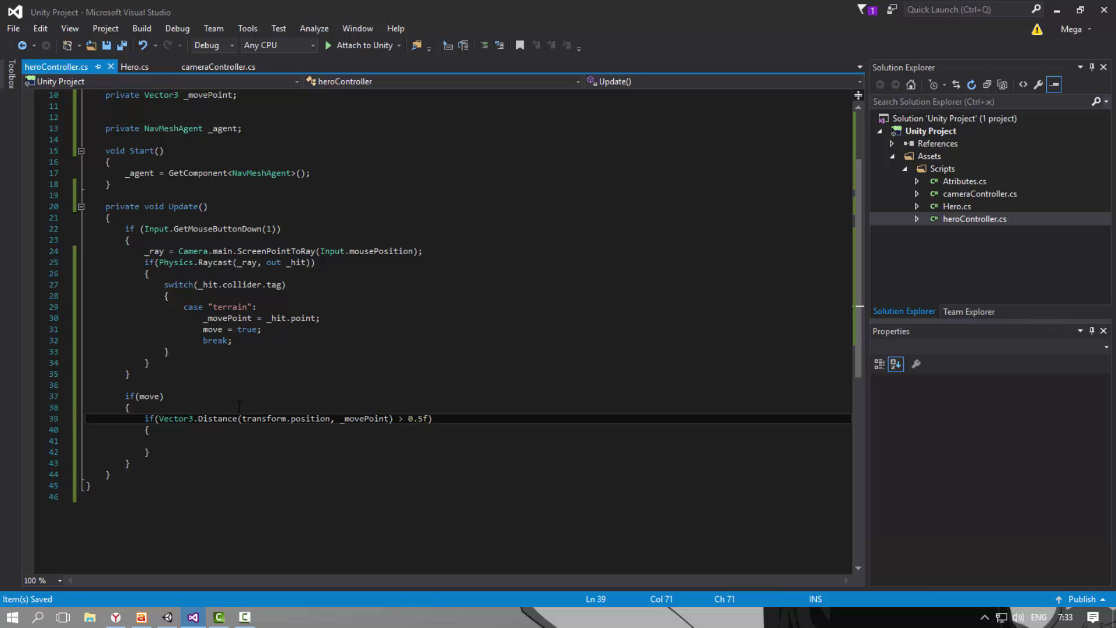
{"action": "key", "text": "Down"}
{"action": "key", "text": "Down"}
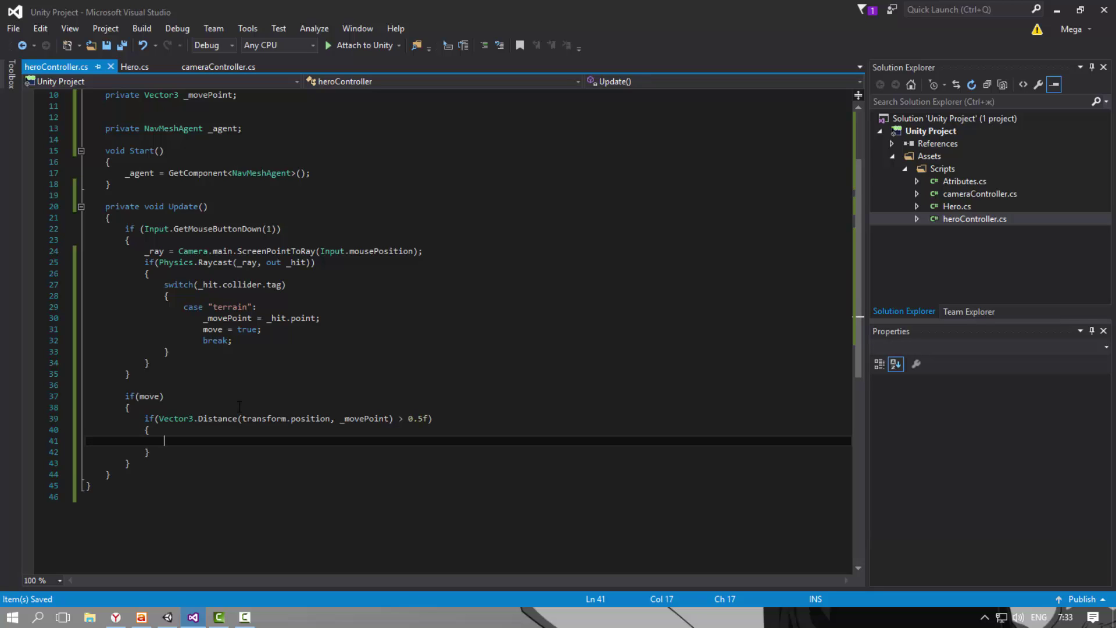
Call _agent.SetDestination(_movePoint); inside the Distance check and save
{"action": "type", "text": "_agent."}
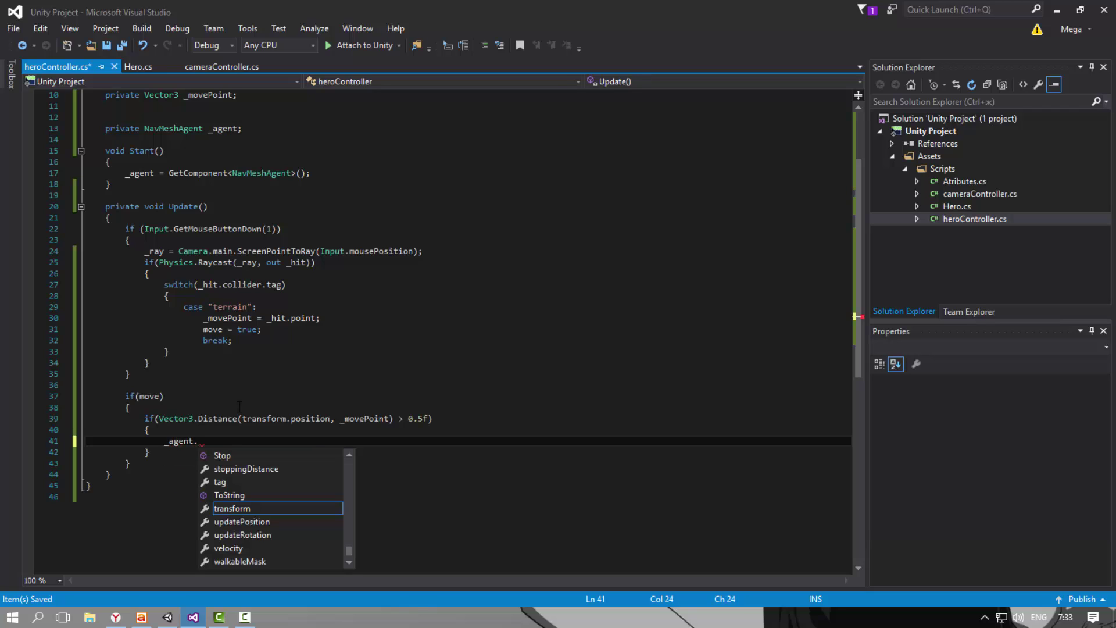
{"action": "type", "text": "mov"}
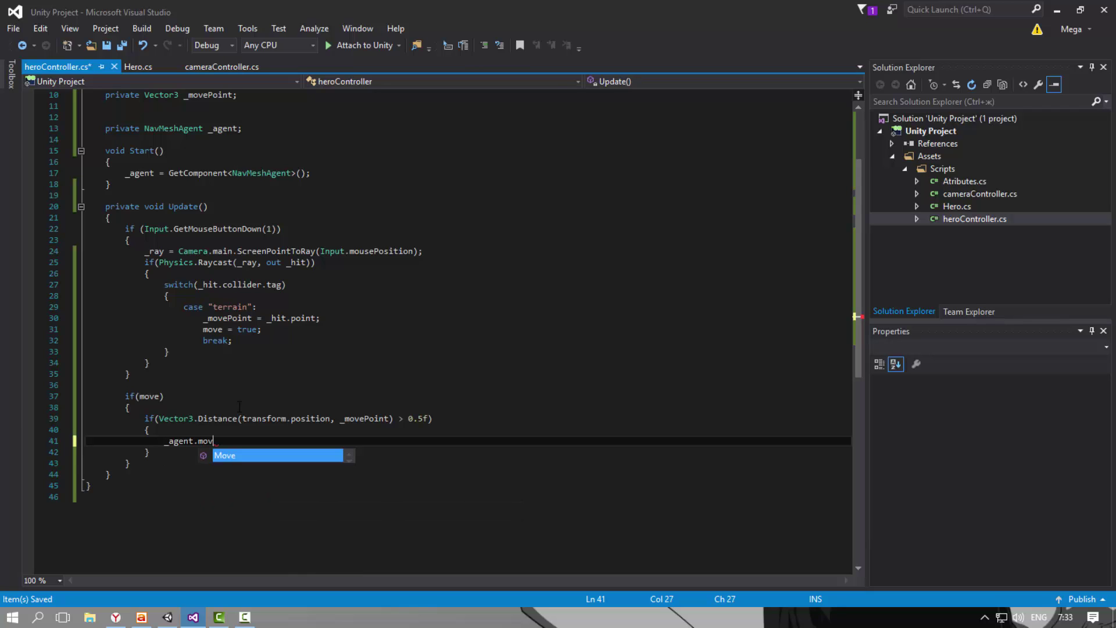
{"action": "key", "text": "BackSpace"}
{"action": "key", "text": "BackSpace"}
{"action": "key", "text": "BackSpace"}
{"action": "type", "text": "de"}
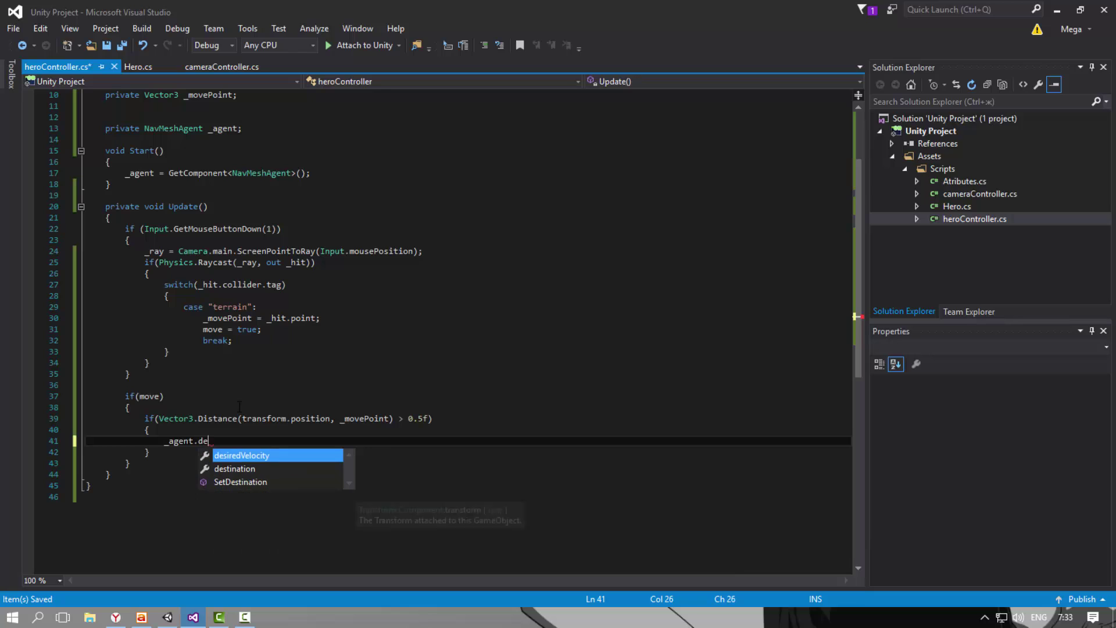
{"action": "type", "text": "s"}
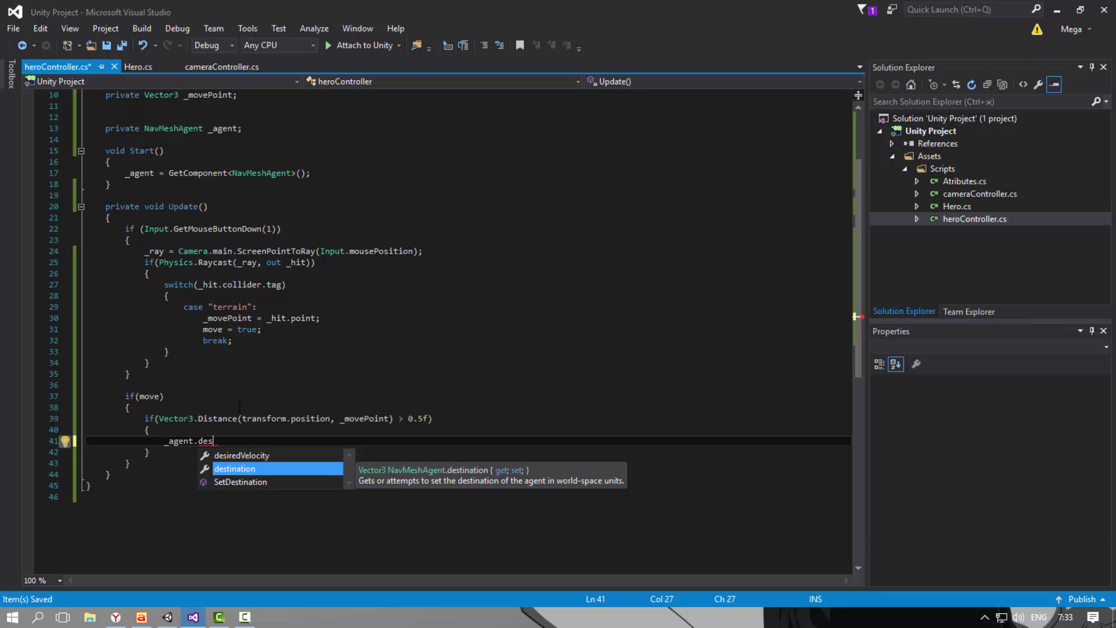
{"action": "key", "text": "Down"}
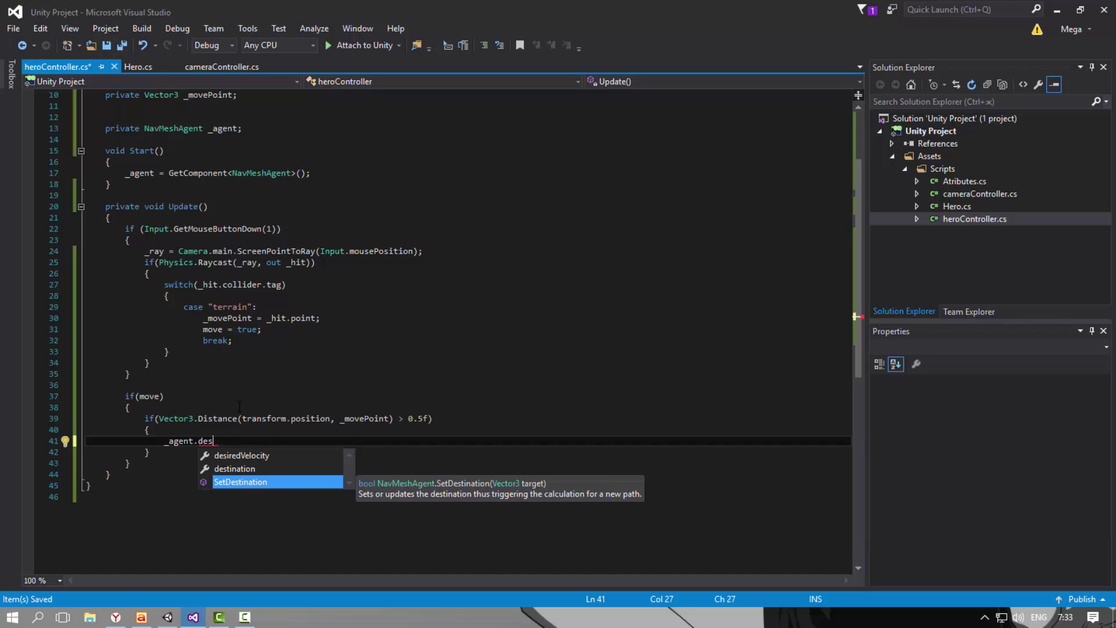
{"action": "key", "text": "Up"}
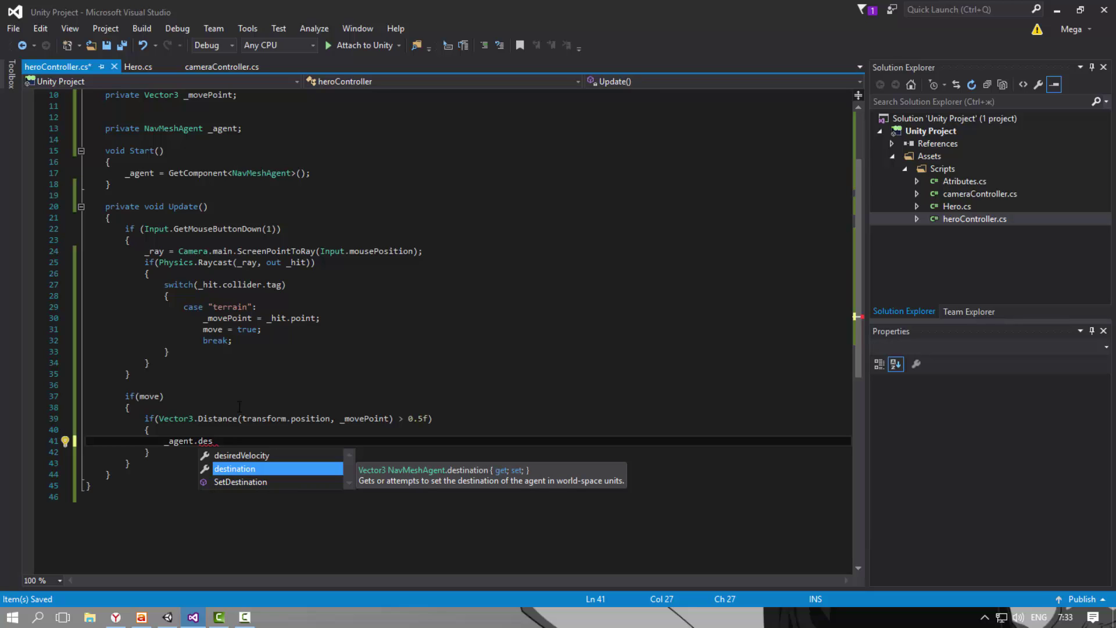
{"action": "key", "text": "Down"}
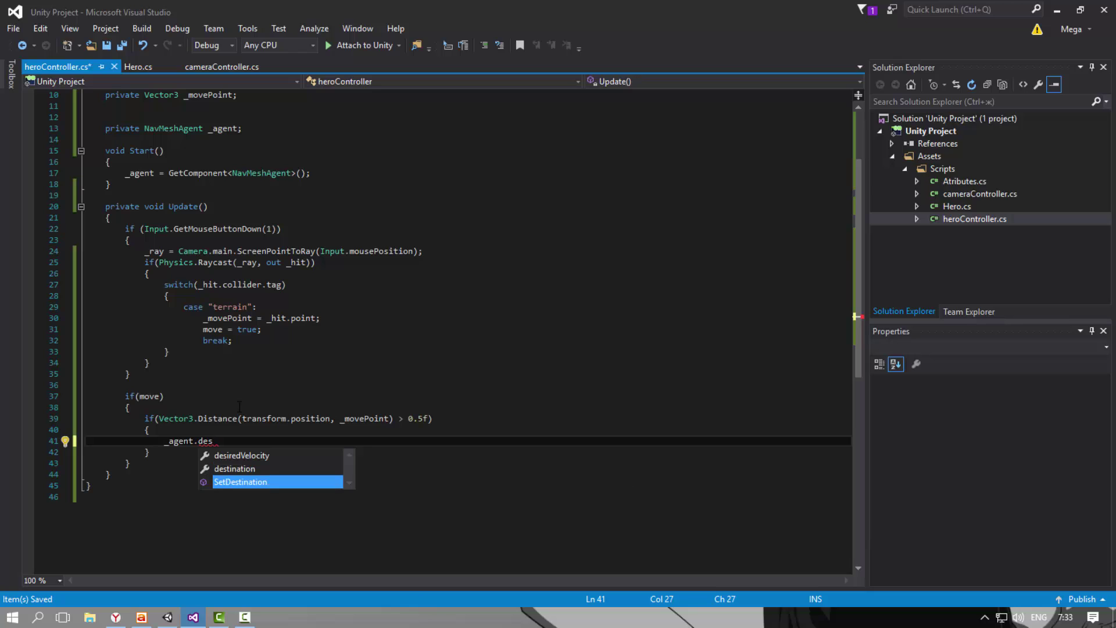
{"action": "type", "text": "()"}
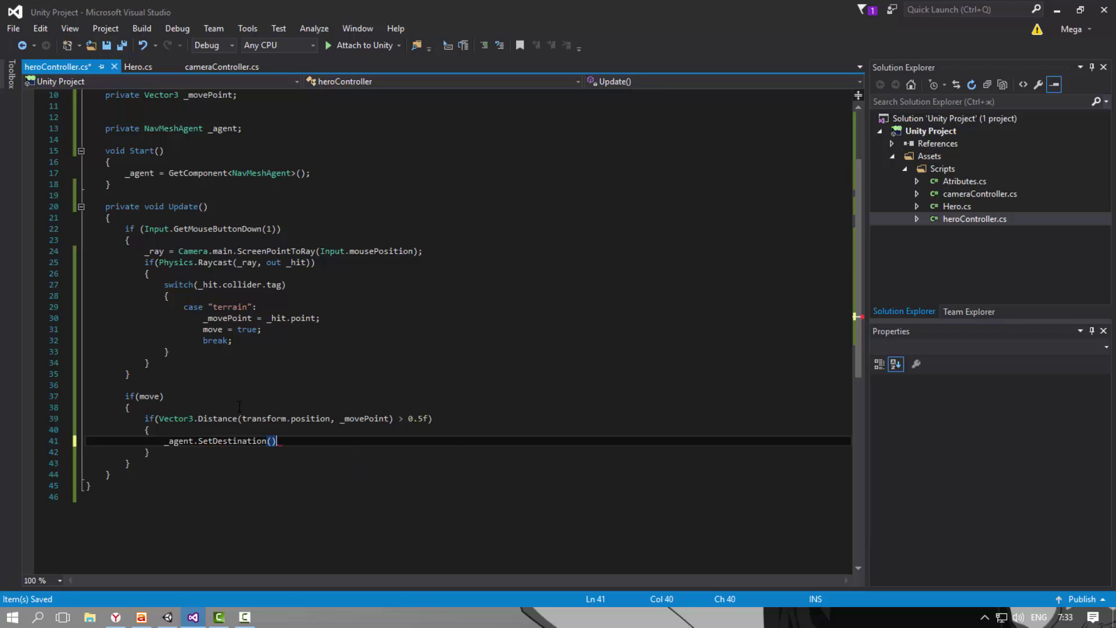
{"action": "type", "text": ";"}
{"action": "key", "text": "Left"}
{"action": "key", "text": "Left"}
{"action": "type", "text": "_mo"}
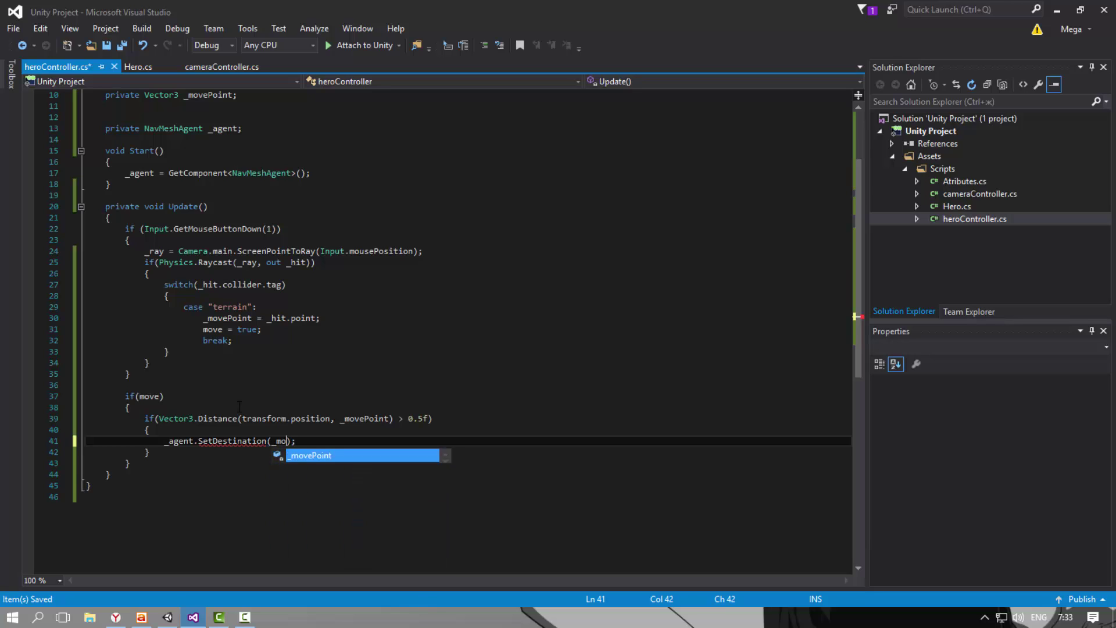
{"action": "key", "text": "Tab"}
{"action": "key", "text": "ctrl+s"}
Add an else block that sets move = false; and save the script
{"action": "key", "text": "Down"}
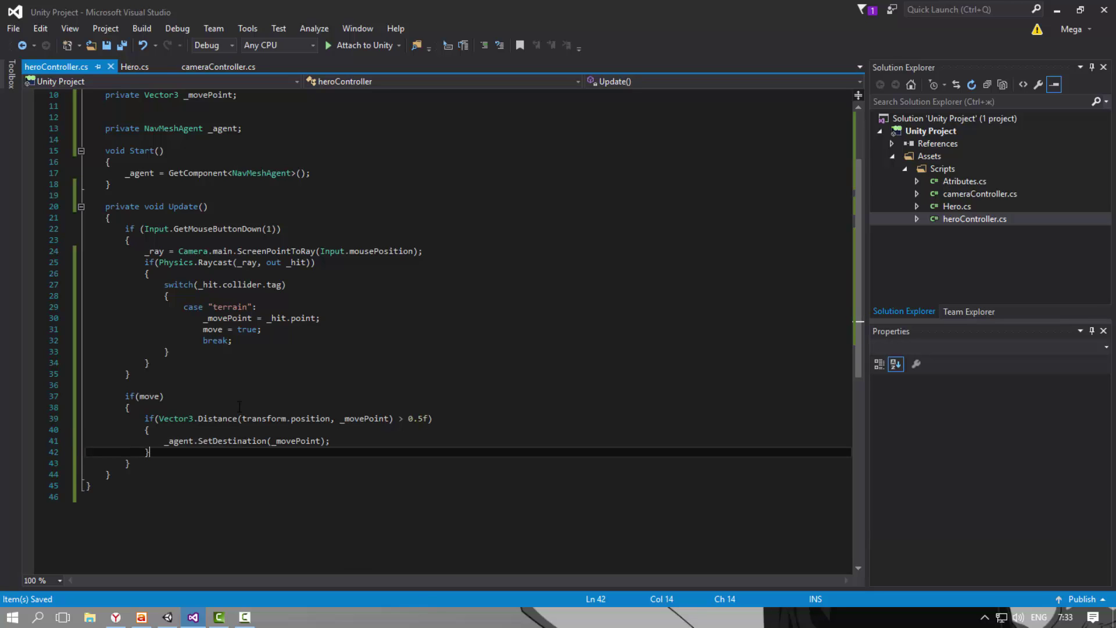
{"action": "type", "text": "else"}
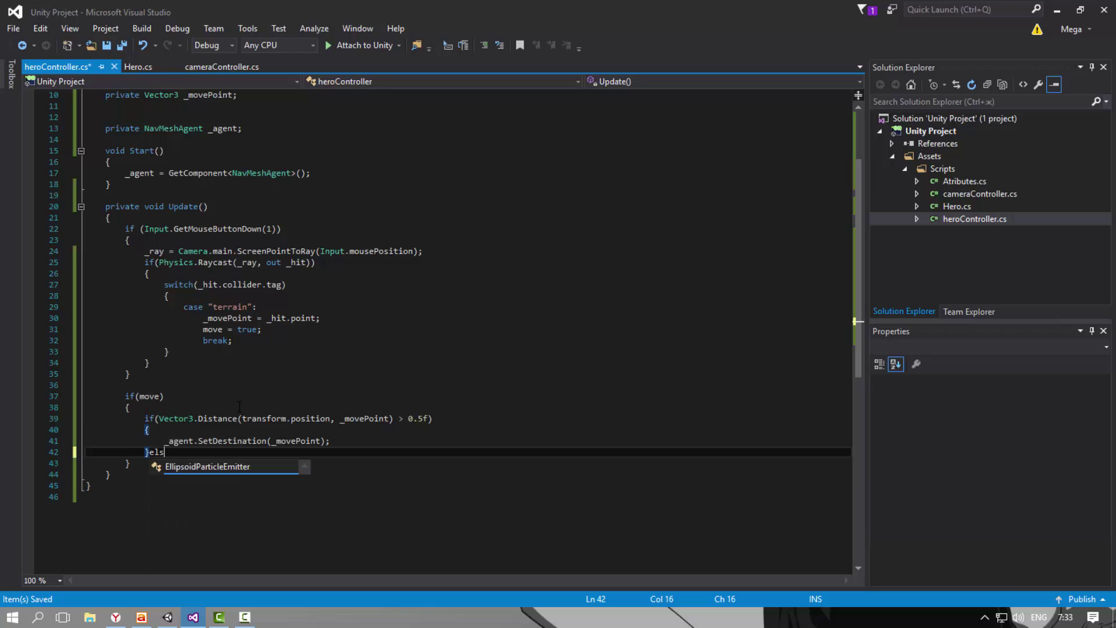
{"action": "key", "text": "Return"}
{"action": "type", "text": "{"}
{"action": "key", "text": "Return"}
{"action": "key", "text": "ctrl+s"}
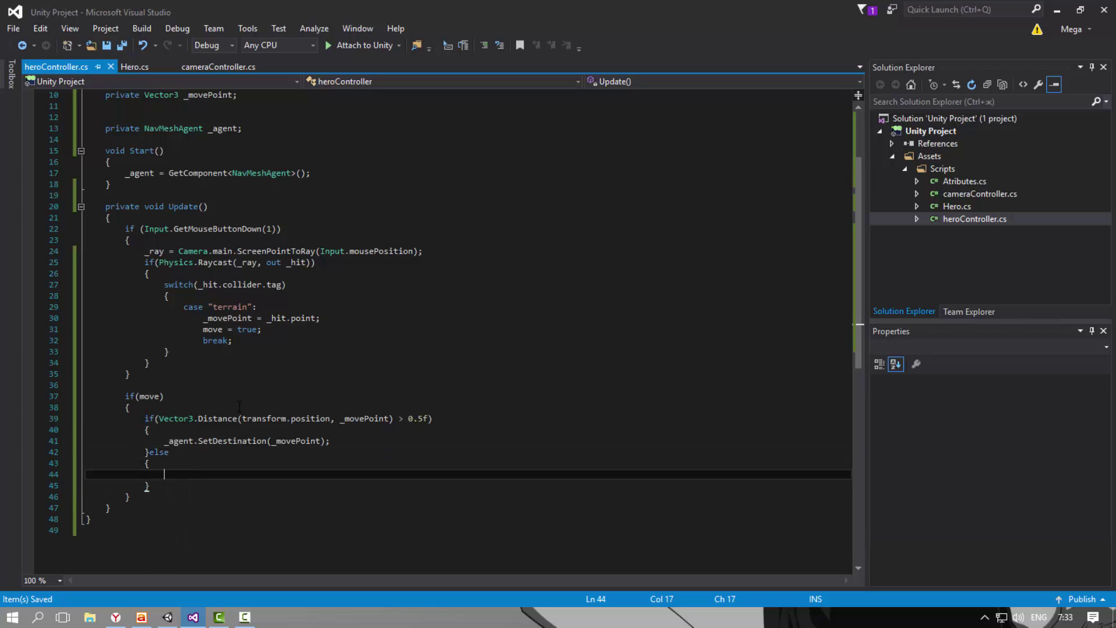
{"action": "type", "text": "move = fal"}
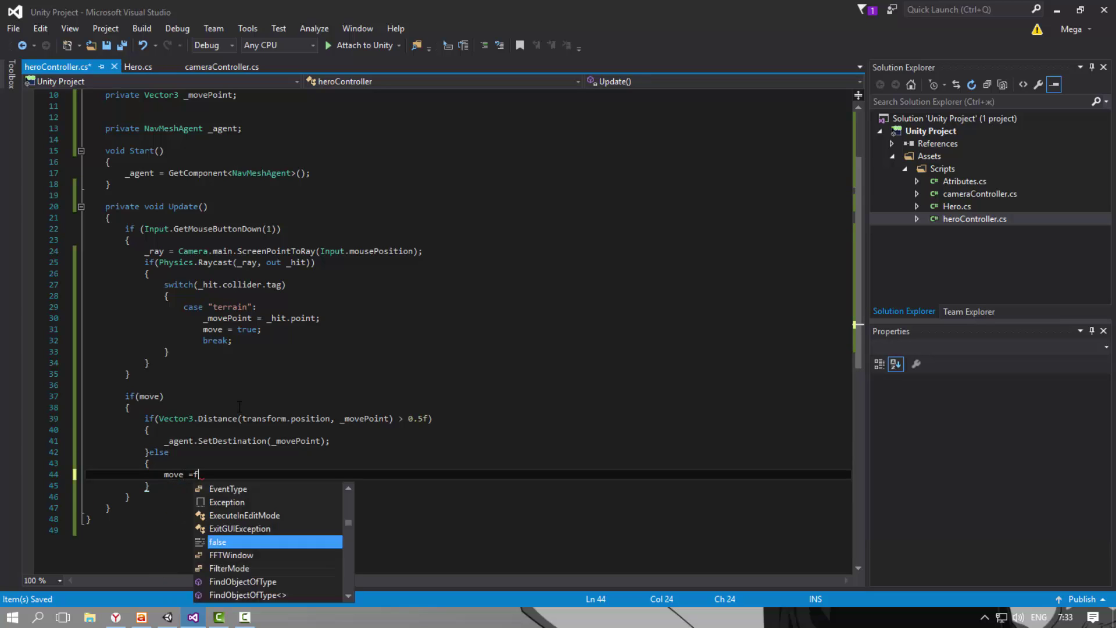
{"action": "type", "text": "se;"}
{"action": "key", "text": "ctrl+s"}
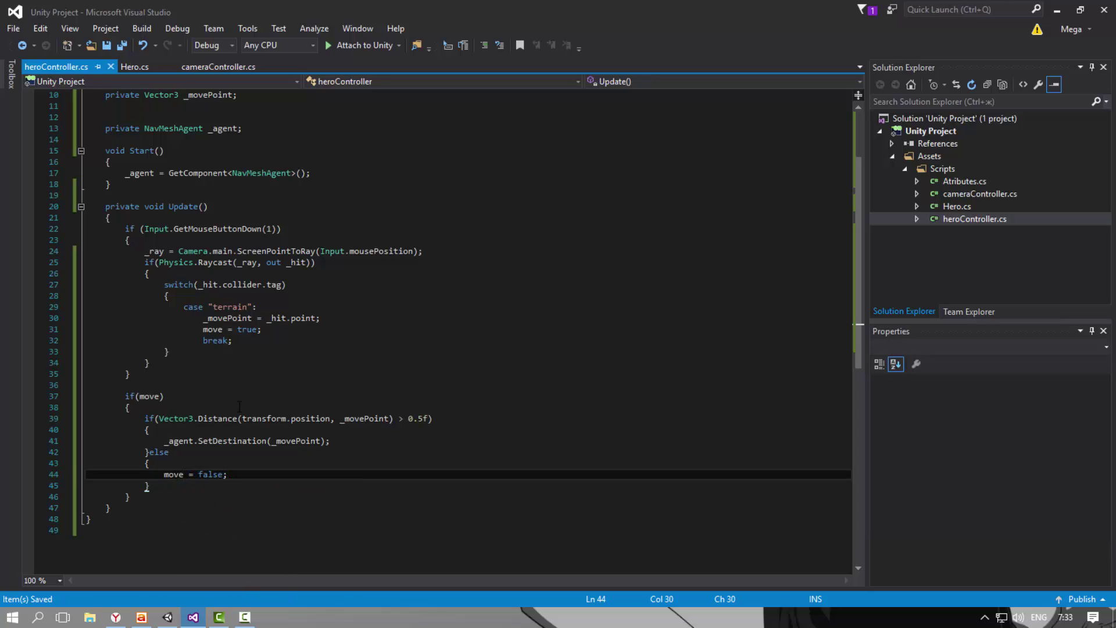
{"action": "key", "text": "Up"}
{"action": "key", "text": "Up"}
{"action": "key", "text": "Up"}
{"action": "key", "text": "Up"}
{"action": "key", "text": "Up"}
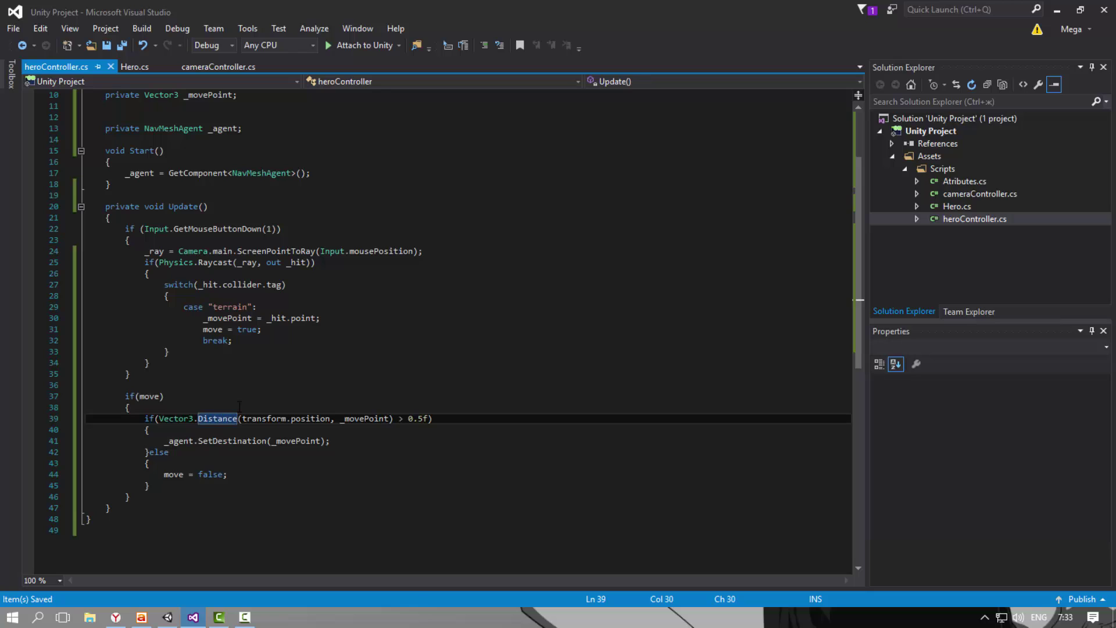
{"action": "key", "text": "Down"}
{"action": "key", "text": "Down"}
{"action": "key", "text": "Down"}
{"action": "key", "text": "Down"}
{"action": "key", "text": "Down"}
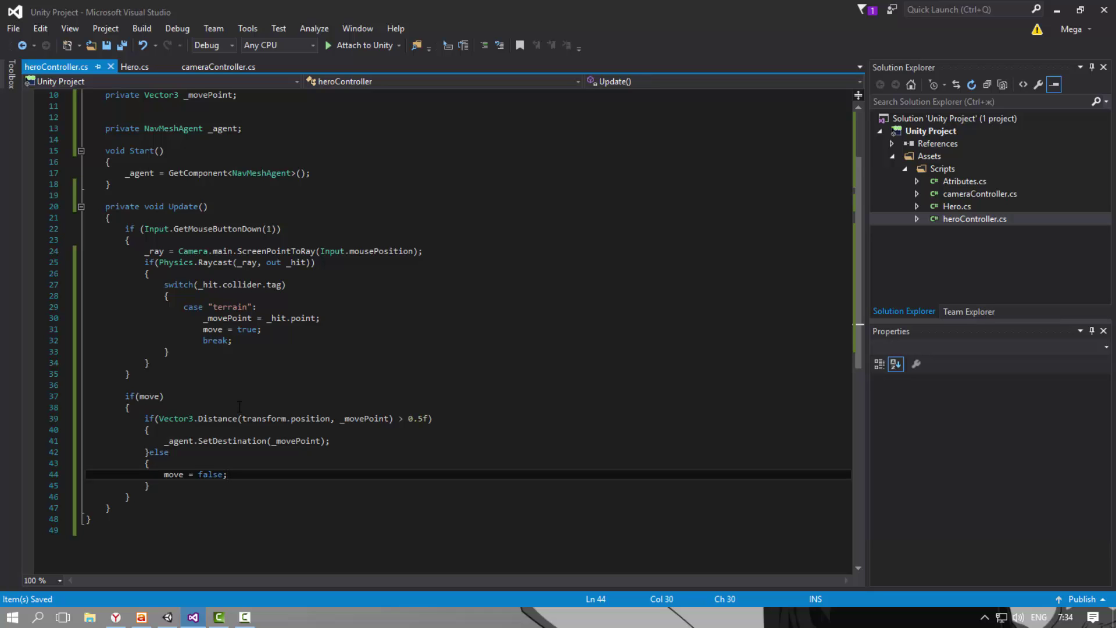
Return to Unity, select Test Hero, and start Play mode
{"action": "left_click", "coordinate": [1057, 10]}
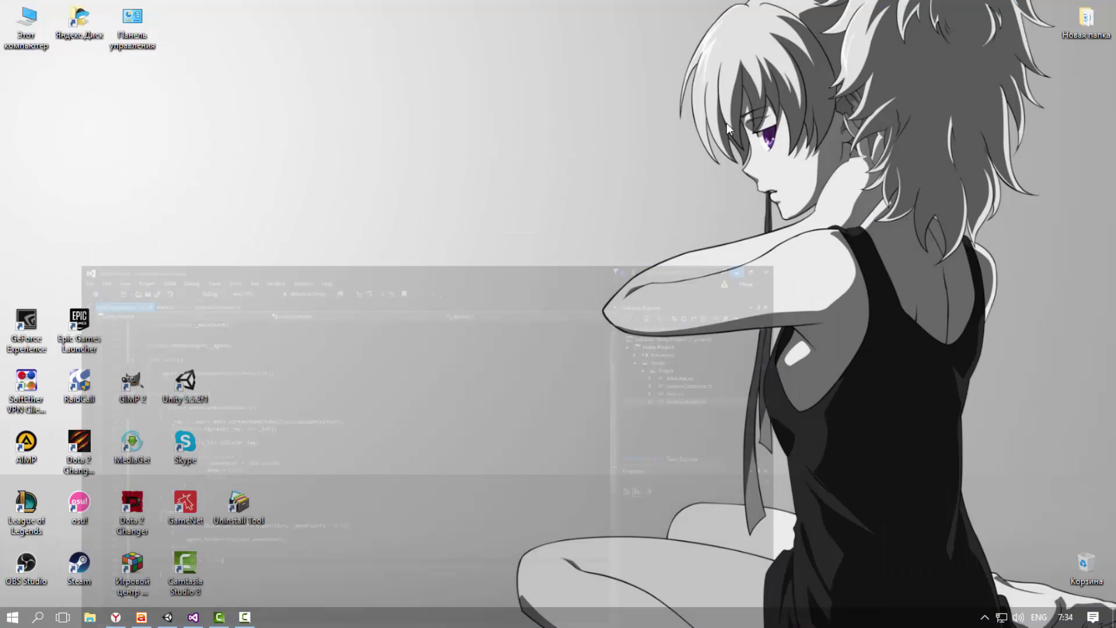
{"action": "left_click", "coordinate": [167, 618]}
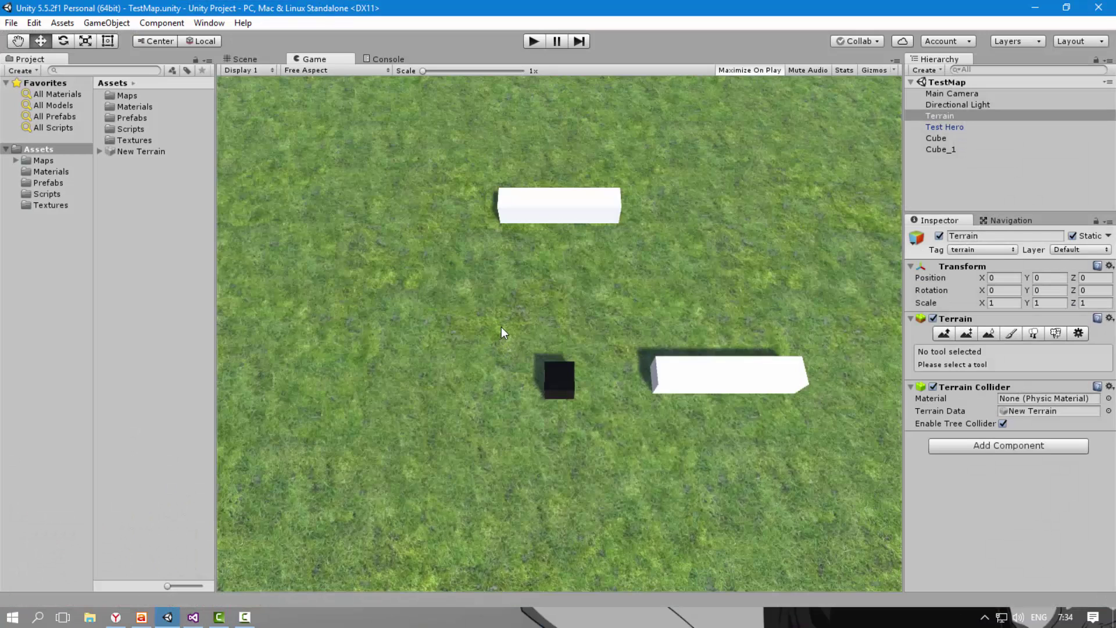
{"action": "left_click", "coordinate": [943, 128]}
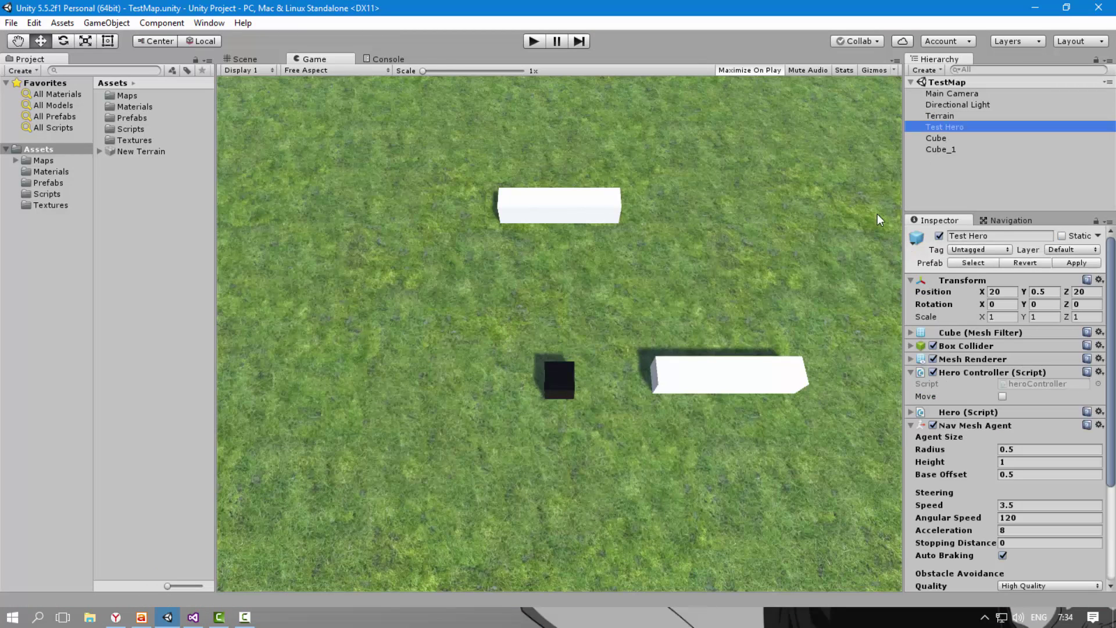
{"action": "scroll", "coordinate": [1041, 391], "scroll_direction": "down", "scroll_amount": 5}
{"action": "left_click", "coordinate": [536, 40]}
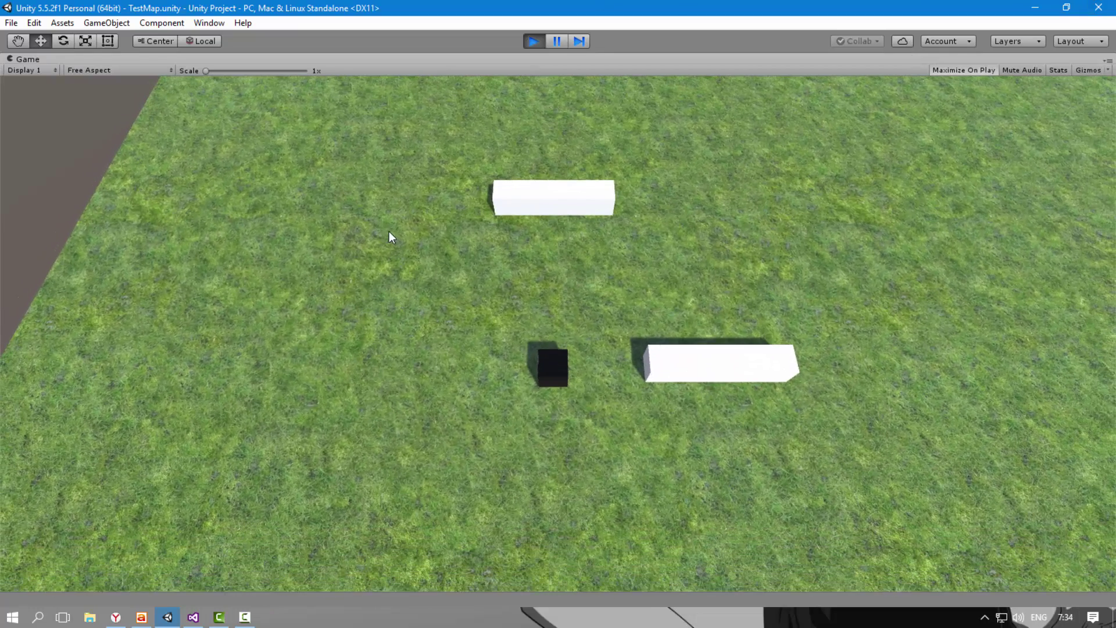
Send the hero cube to nine ground points around the white blocks, then stop the game
{"action": "left_click", "coordinate": [388, 232]}
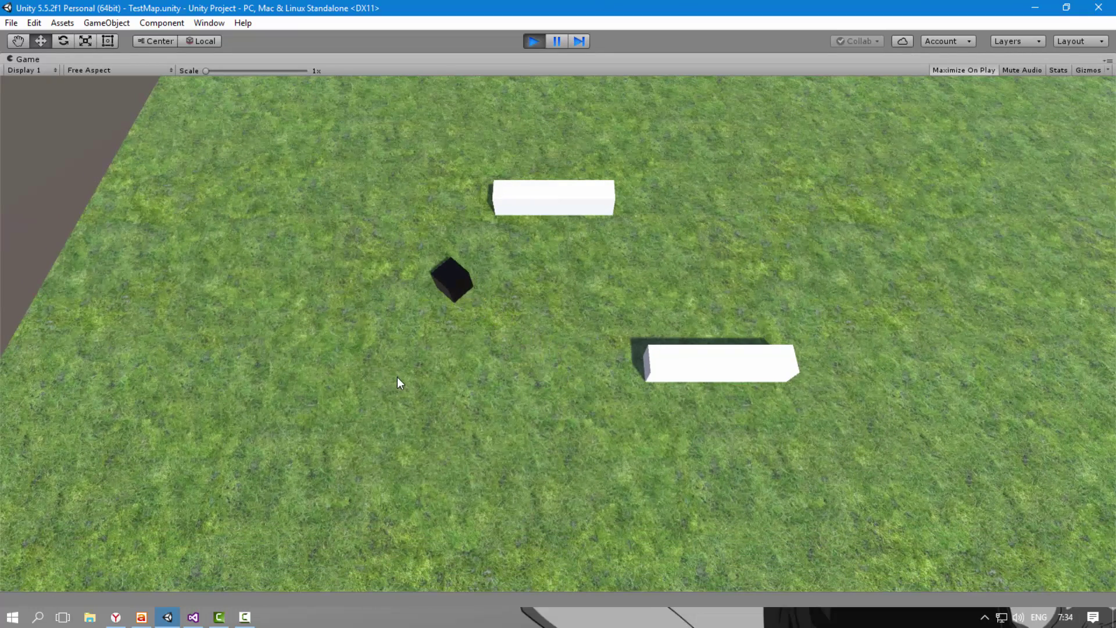
{"action": "left_click", "coordinate": [480, 407]}
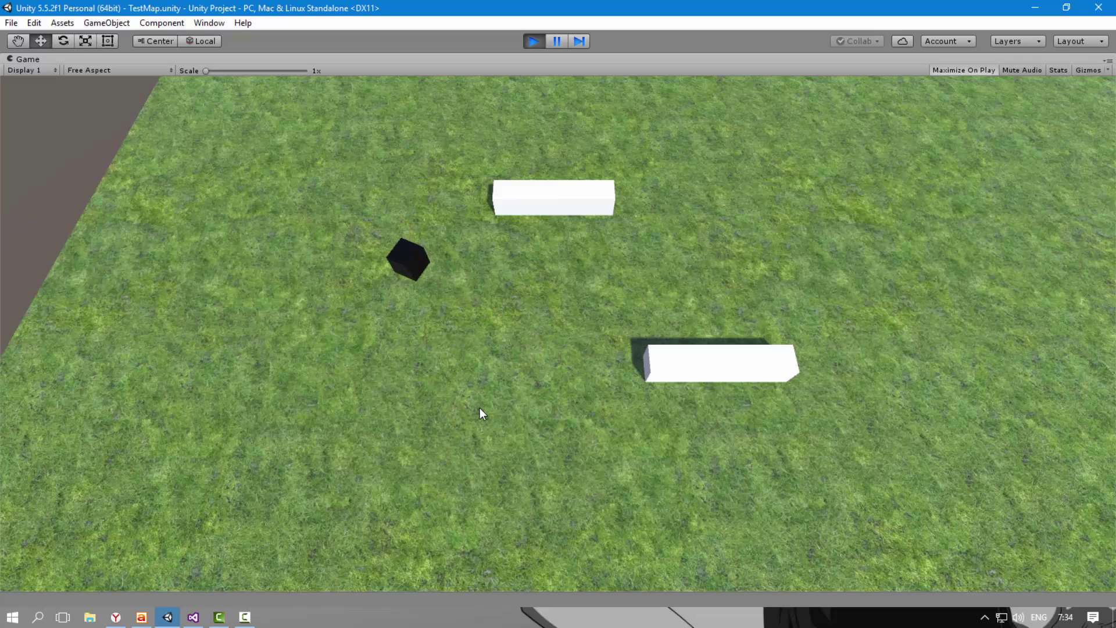
{"action": "left_click", "coordinate": [699, 219]}
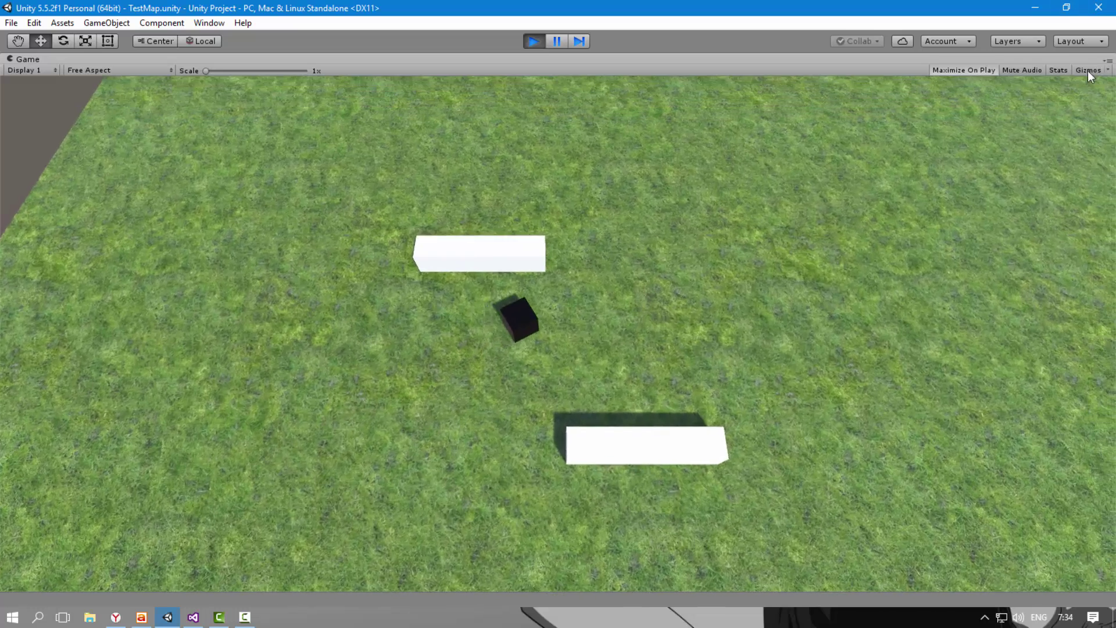
{"action": "left_click", "coordinate": [485, 179]}
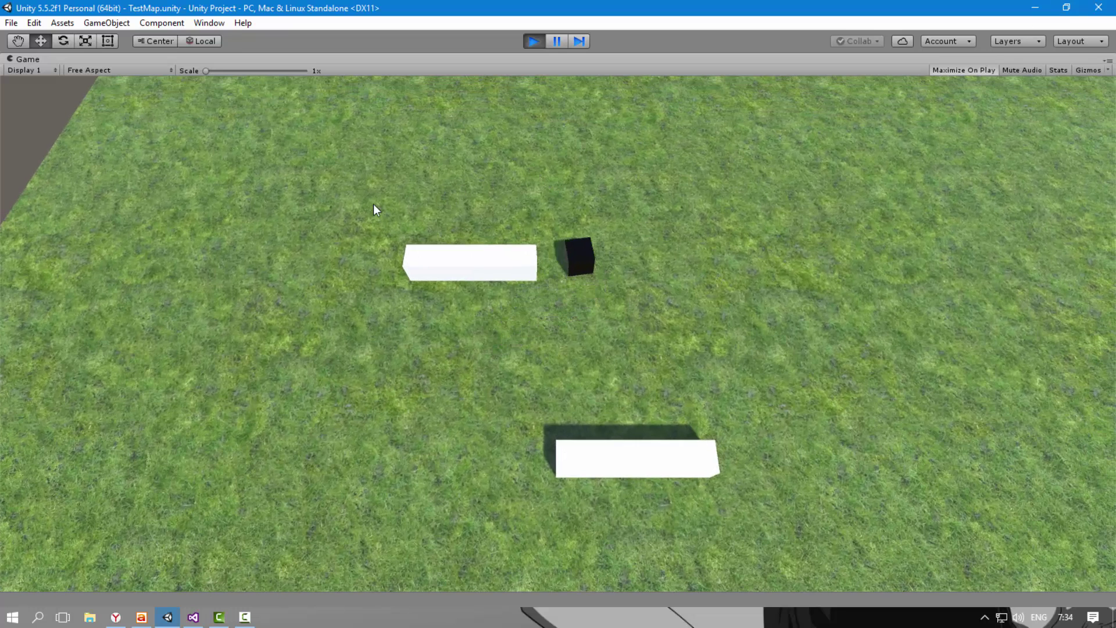
{"action": "left_click", "coordinate": [348, 309]}
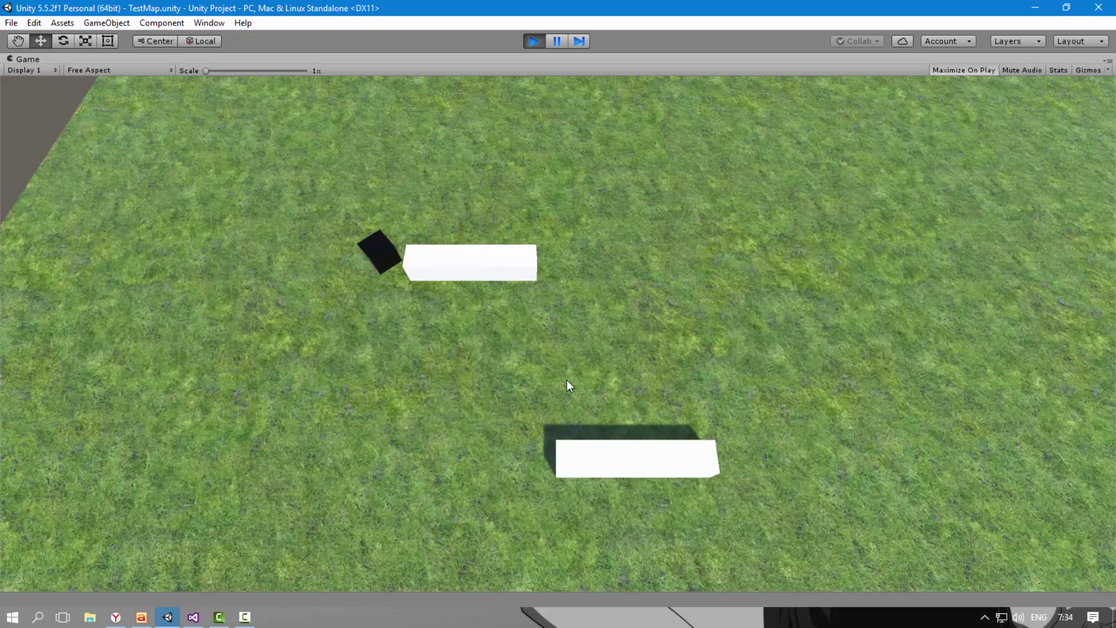
{"action": "left_click", "coordinate": [647, 334]}
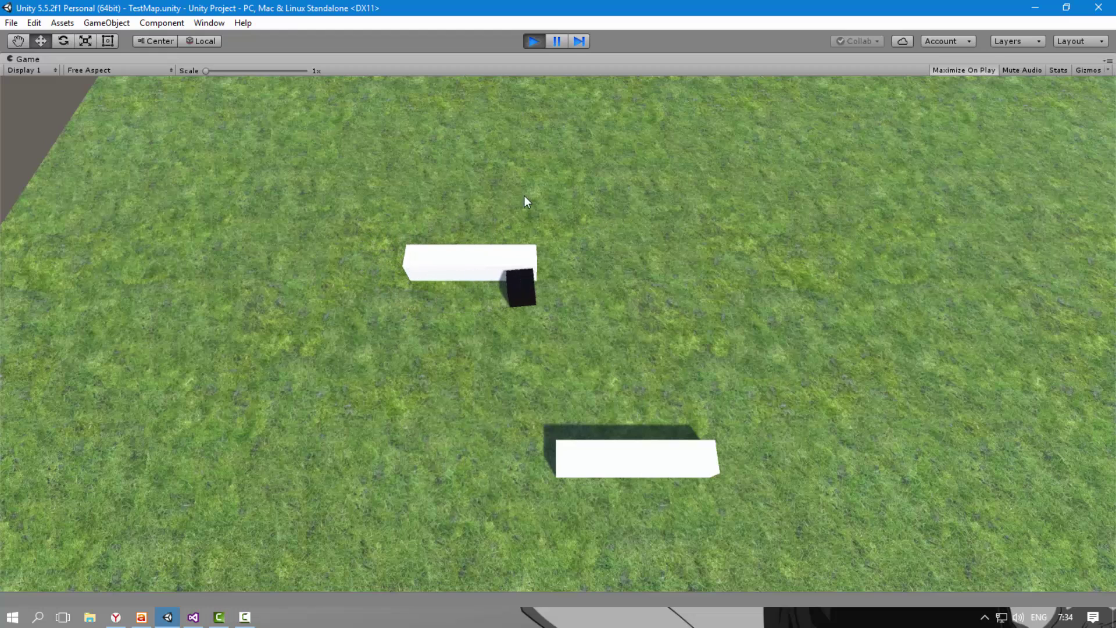
{"action": "left_click", "coordinate": [503, 210]}
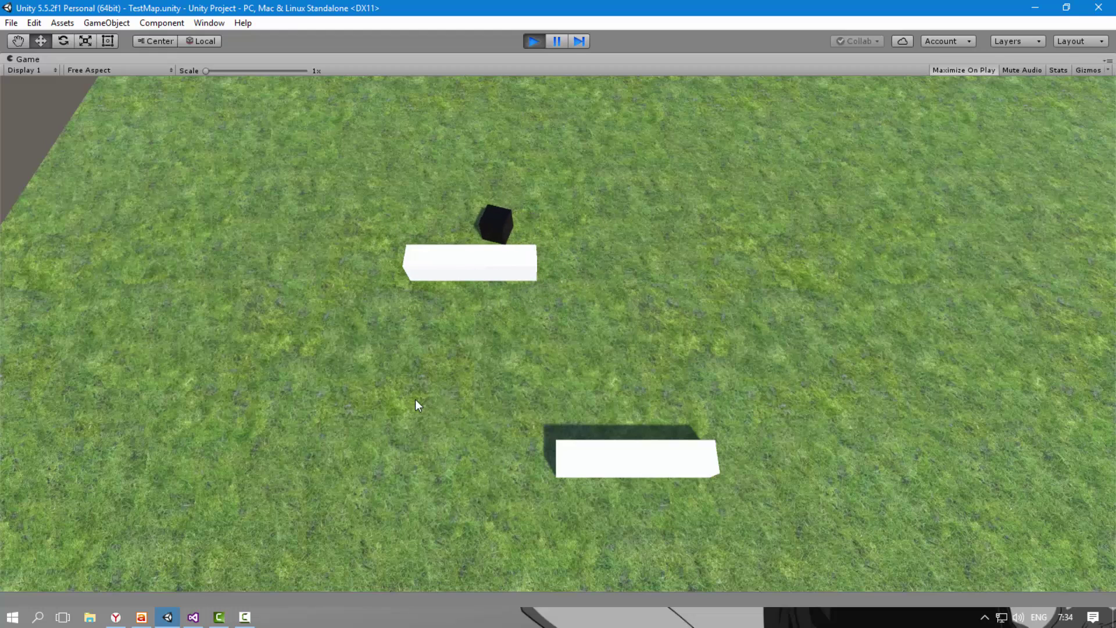
{"action": "left_click", "coordinate": [478, 405]}
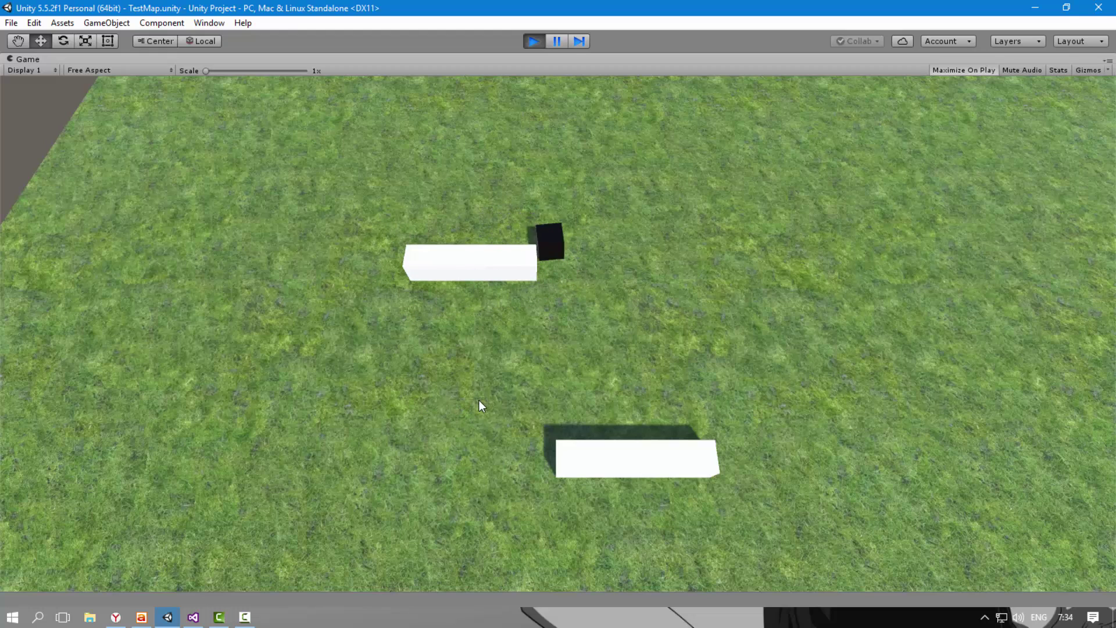
{"action": "left_click", "coordinate": [336, 281]}
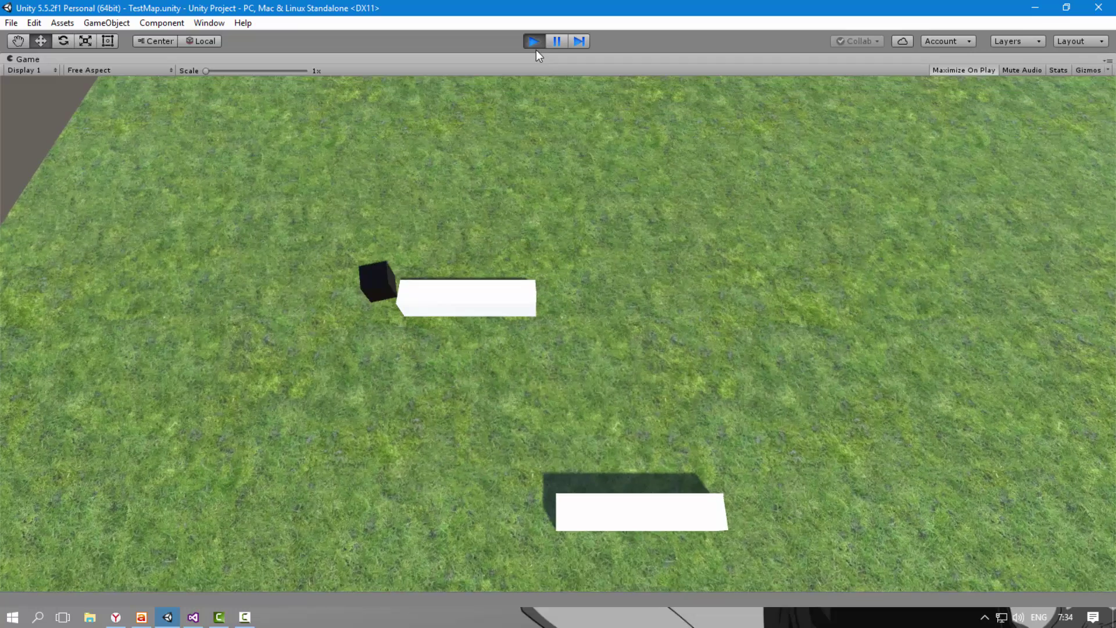
{"action": "left_click", "coordinate": [534, 41]}
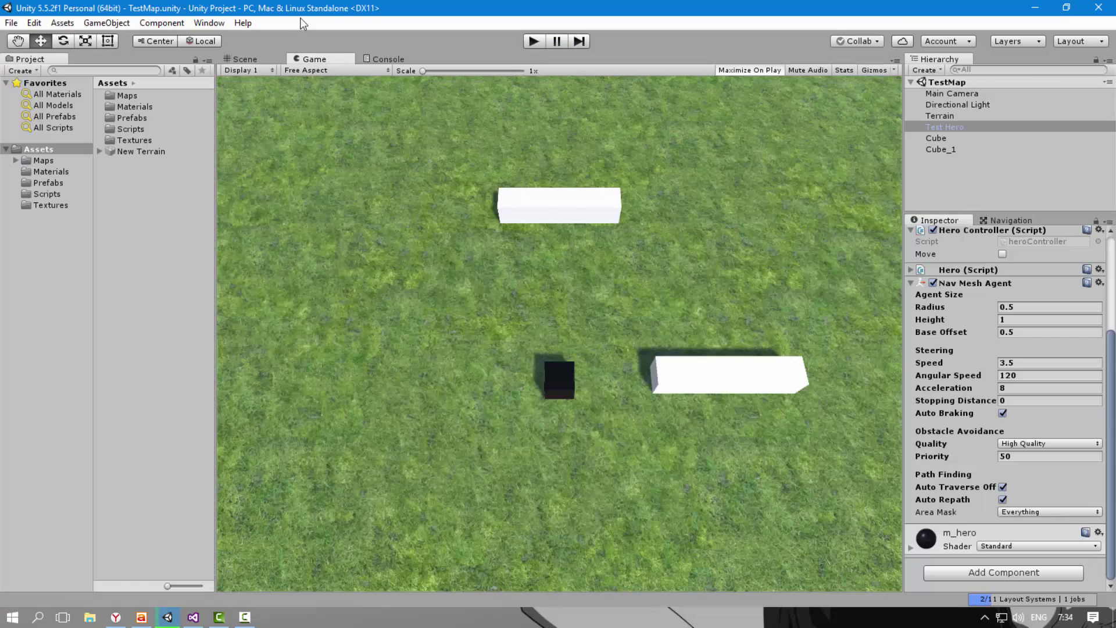
{"action": "left_click", "coordinate": [241, 59]}
Show the navmesh overlay and the Bake tab's Agent Radius setting
{"action": "left_click_drag", "start_coordinate": [560, 249], "coordinate": [988, 240], "text": "alt"}
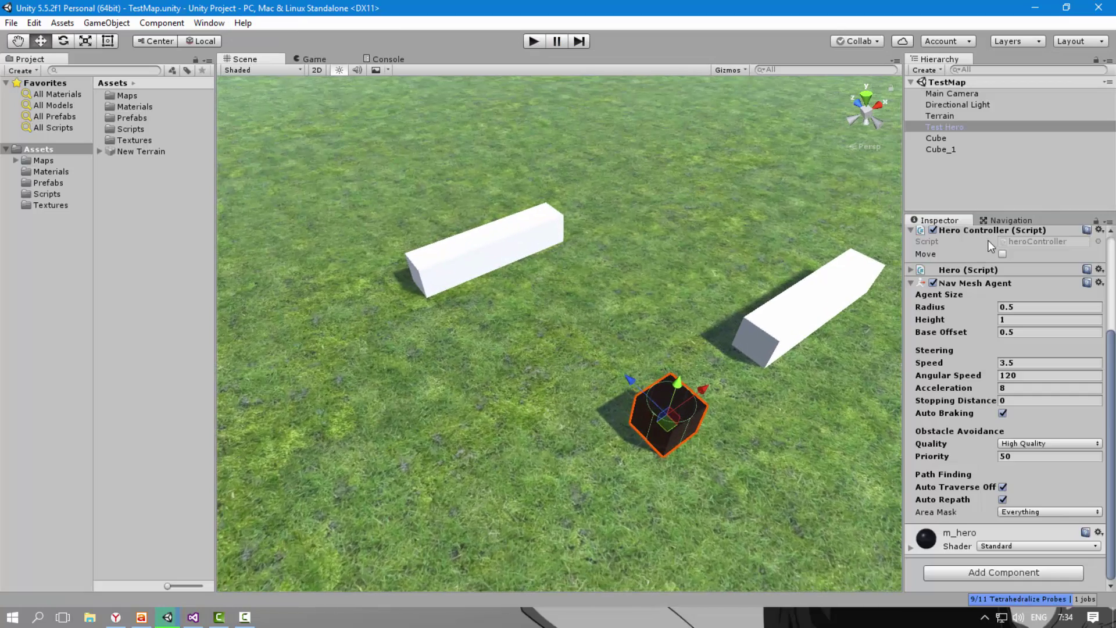
{"action": "left_click", "coordinate": [994, 220]}
{"action": "mouse_move", "coordinate": [618, 199]}
{"action": "left_mouse_down", "text": "alt"}
{"action": "mouse_move", "coordinate": [815, 189]}
{"action": "mouse_move", "coordinate": [808, 197]}
{"action": "left_mouse_up", "text": "alt"}
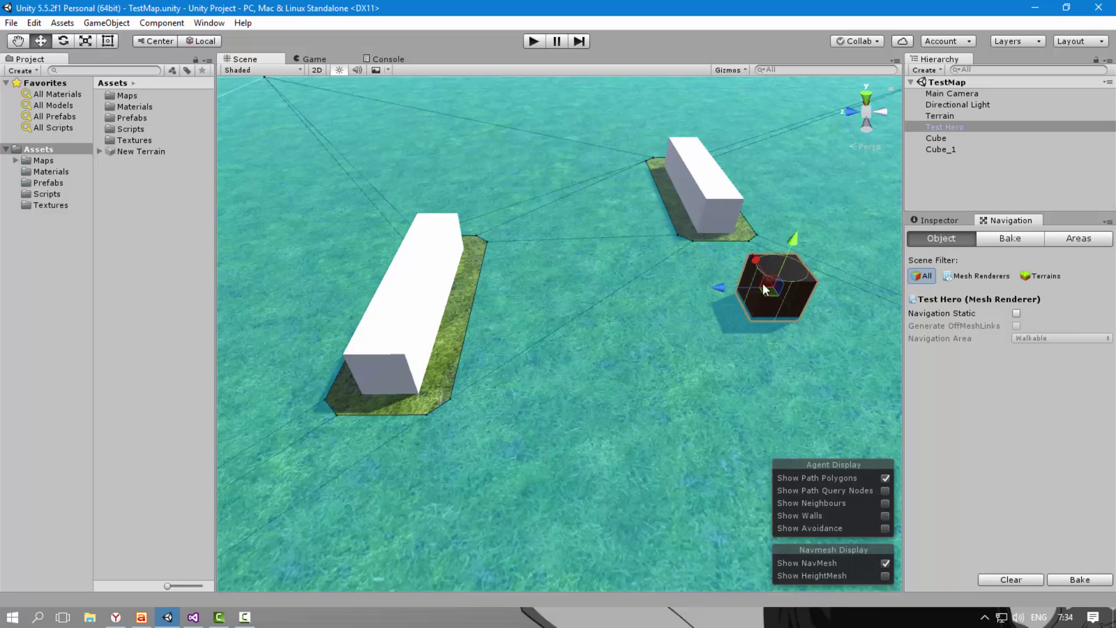
{"action": "left_click", "coordinate": [1008, 244]}
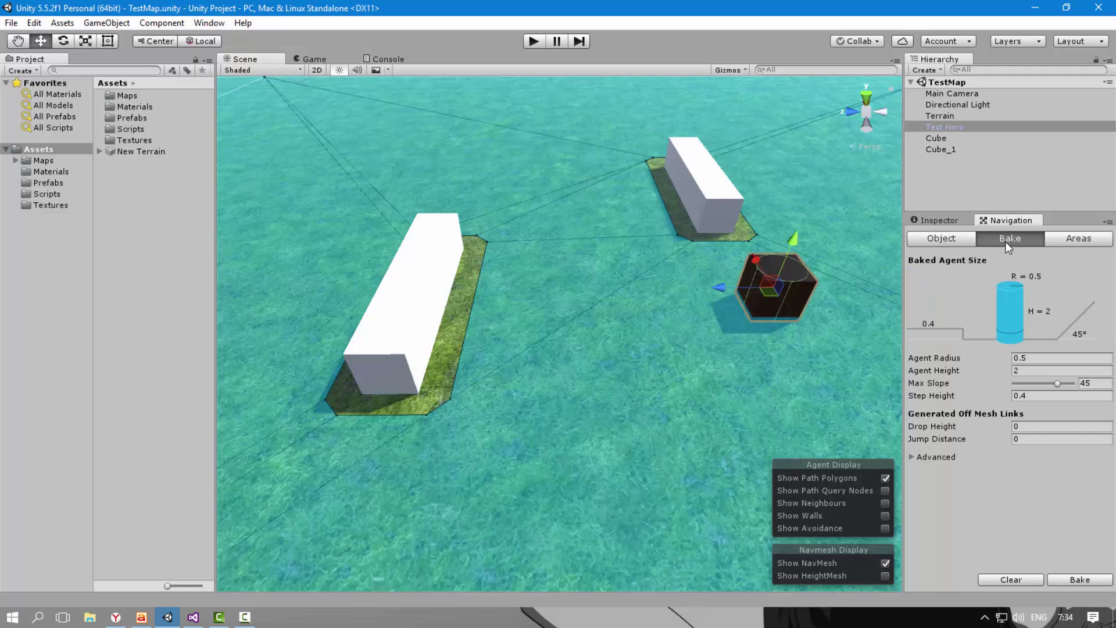
{"action": "left_click_drag", "start_coordinate": [662, 228], "coordinate": [640, 217], "text": "alt"}
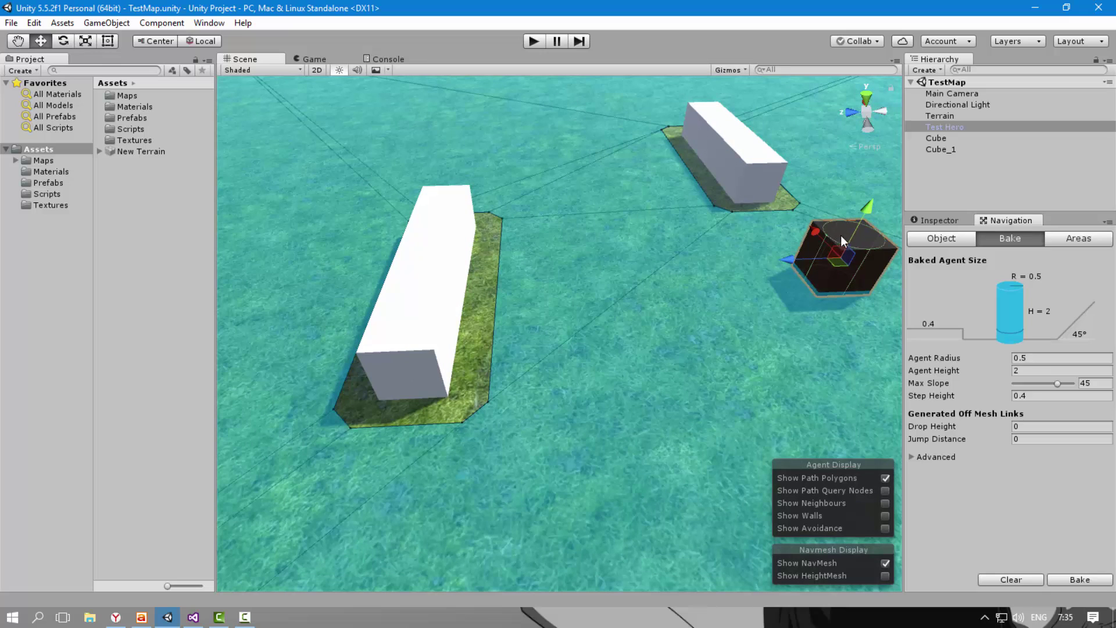
{"action": "left_click", "coordinate": [1026, 357]}
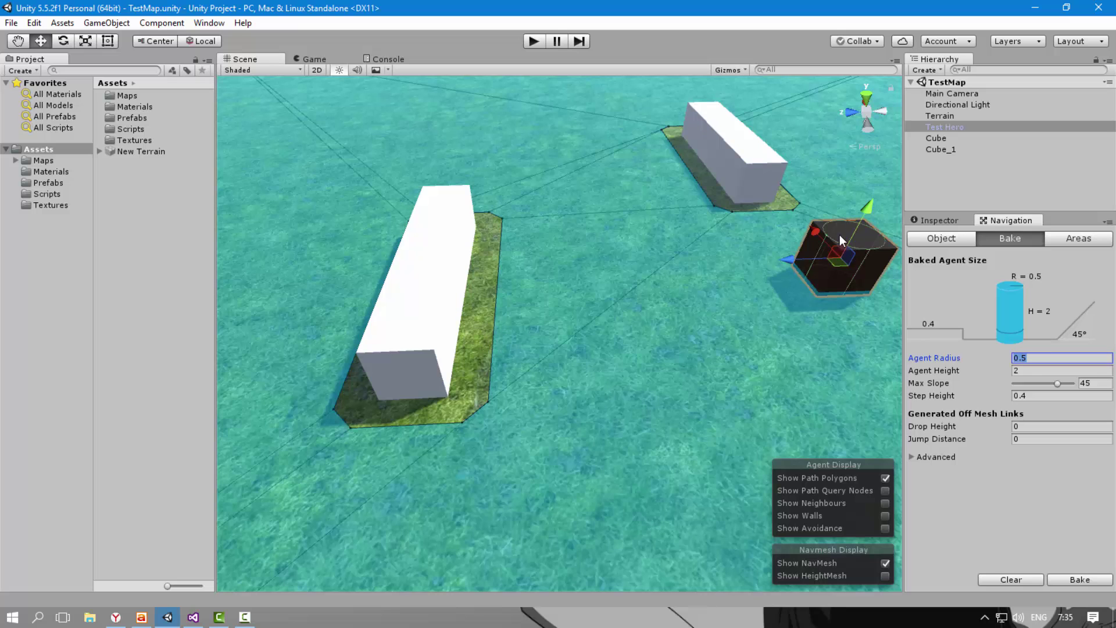
Slide the Test Hero cube along X toward the long white block's walkable margin
{"action": "mouse_move", "coordinate": [823, 248]}
{"action": "left_mouse_down", "text": "alt"}
{"action": "mouse_move", "coordinate": [544, 262]}
{"action": "mouse_move", "coordinate": [588, 246]}
{"action": "left_mouse_up", "text": "alt"}
{"action": "left_click_drag", "start_coordinate": [713, 247], "coordinate": [627, 406], "text": "alt"}
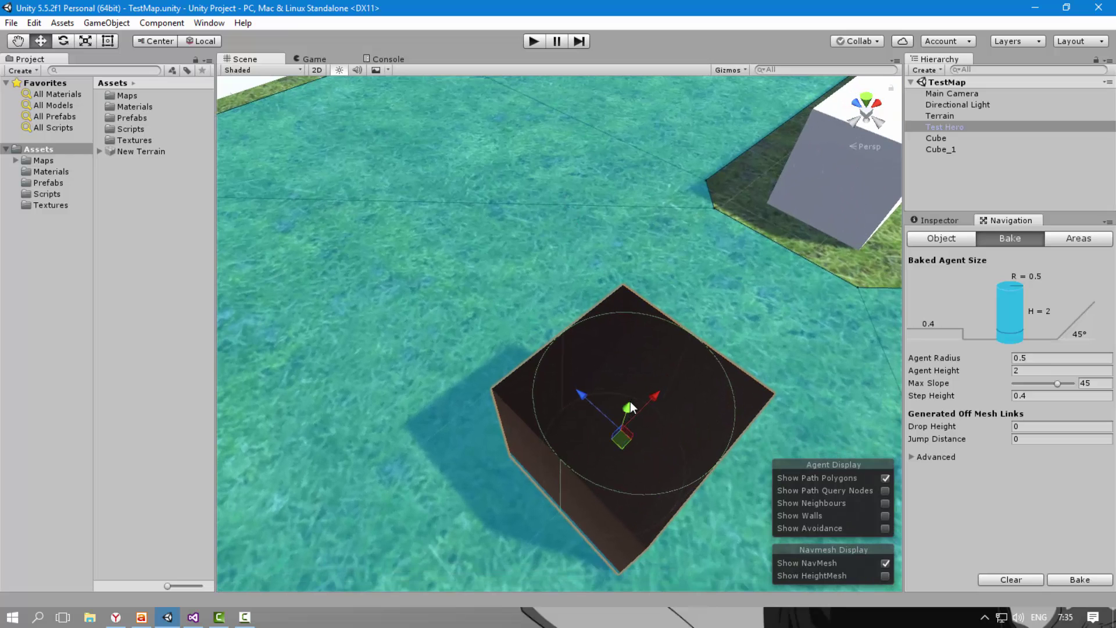
{"action": "right_click_drag", "start_coordinate": [612, 296], "coordinate": [558, 190]}
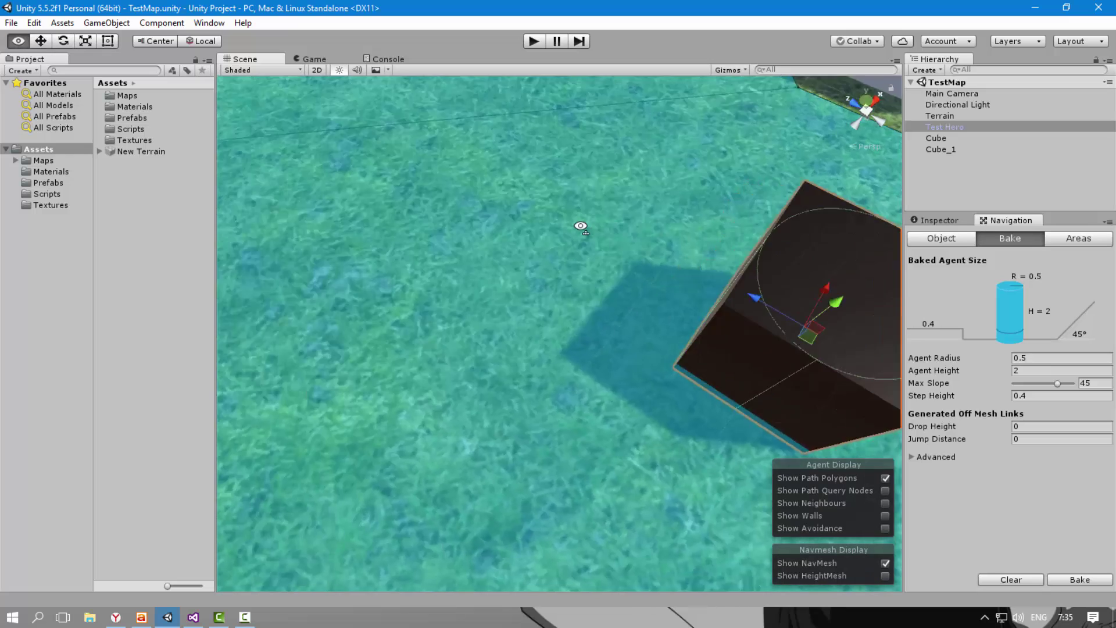
{"action": "left_click_drag", "start_coordinate": [633, 133], "coordinate": [529, 208], "text": "alt"}
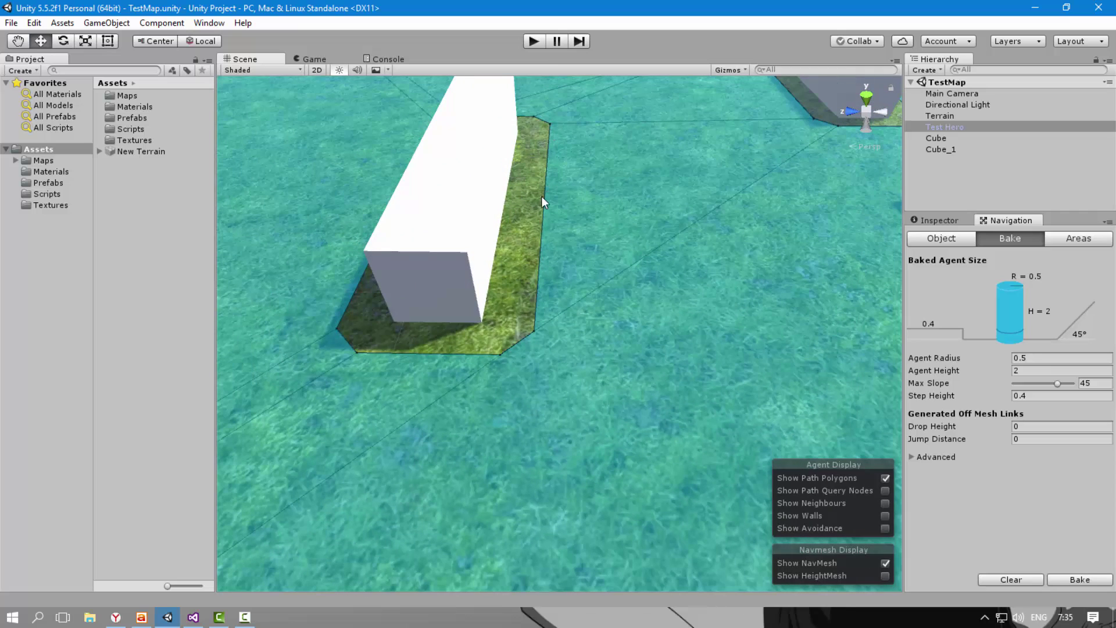
{"action": "right_click_drag", "start_coordinate": [542, 277], "coordinate": [613, 203]}
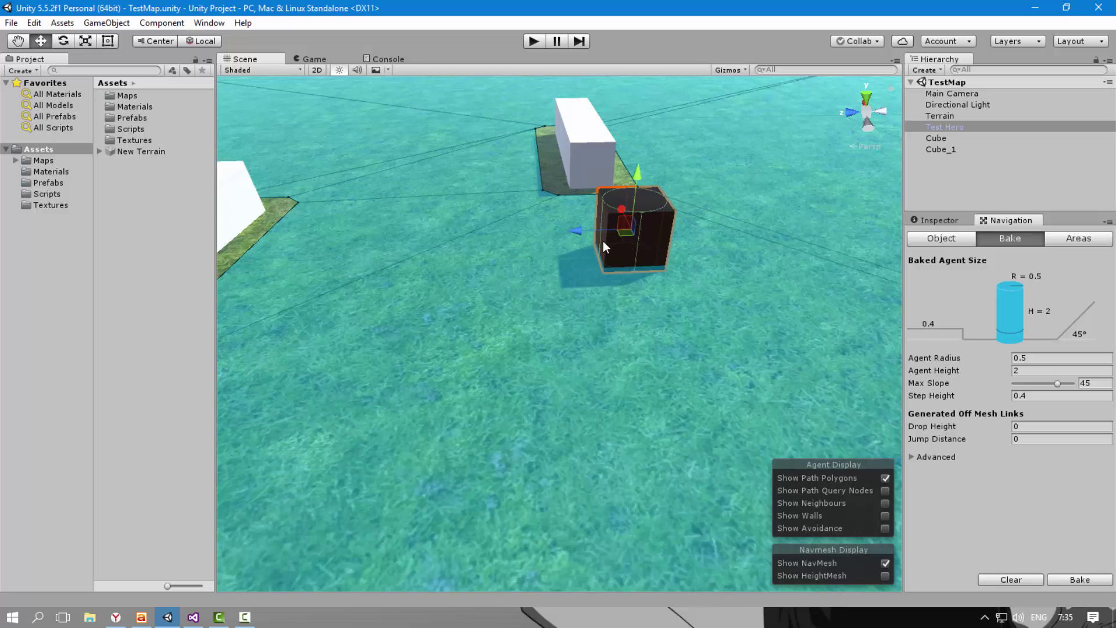
{"action": "right_click_drag", "start_coordinate": [640, 235], "coordinate": [448, 249]}
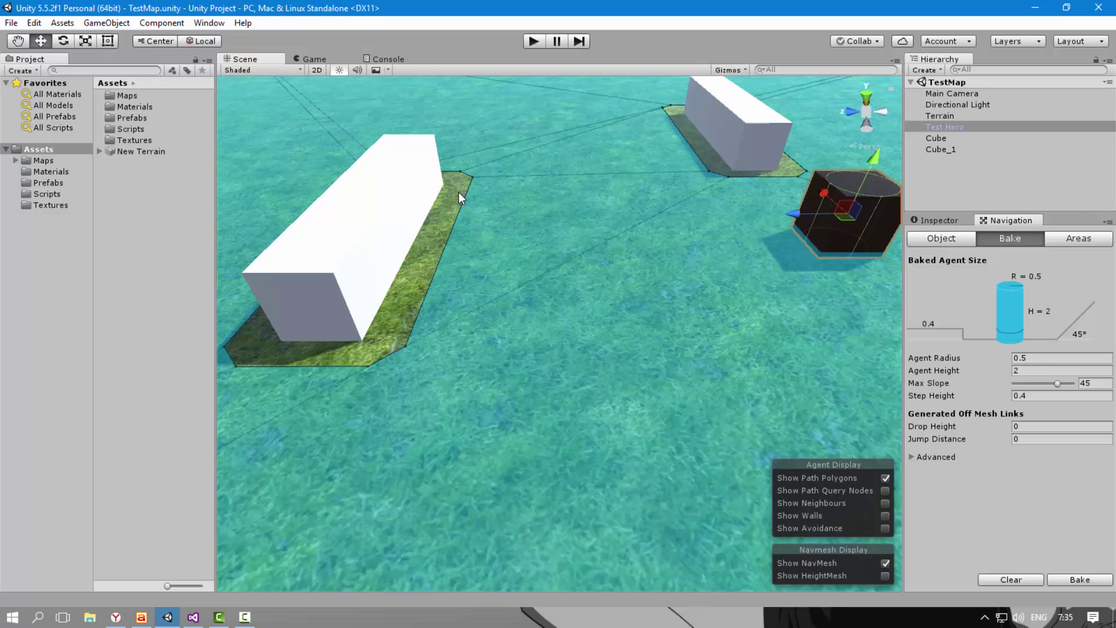
{"action": "right_click_drag", "start_coordinate": [598, 203], "coordinate": [753, 220]}
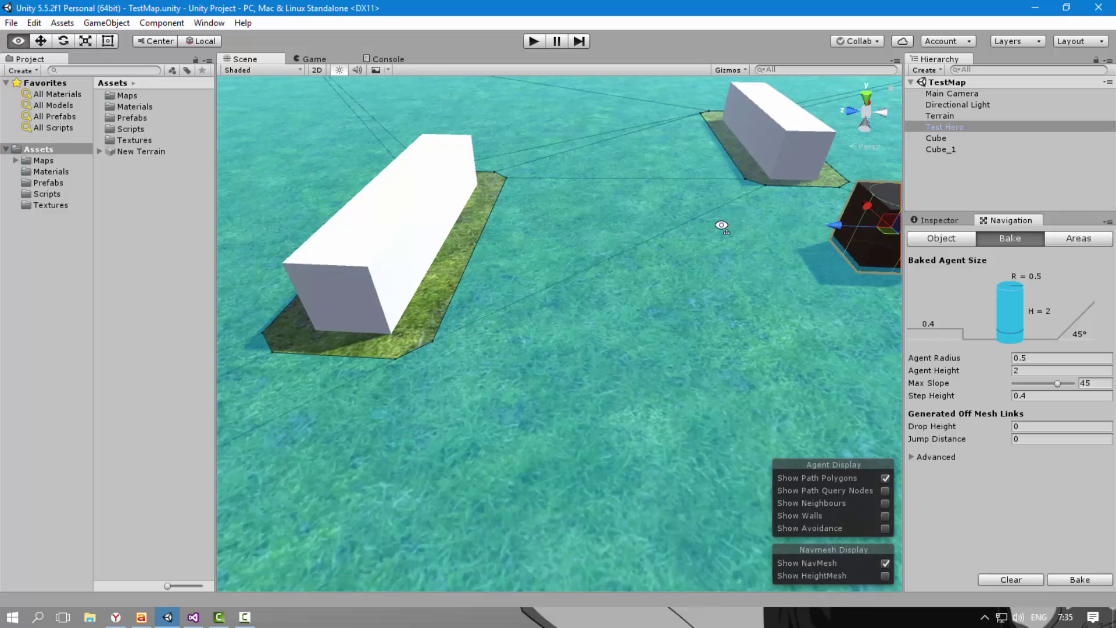
{"action": "left_click_drag", "start_coordinate": [749, 217], "coordinate": [428, 224]}
{"action": "mouse_move", "coordinate": [428, 224]}
{"action": "right_mouse_down"}
{"action": "mouse_move", "coordinate": [447, 124]}
{"action": "mouse_move", "coordinate": [438, 117]}
{"action": "right_mouse_up"}
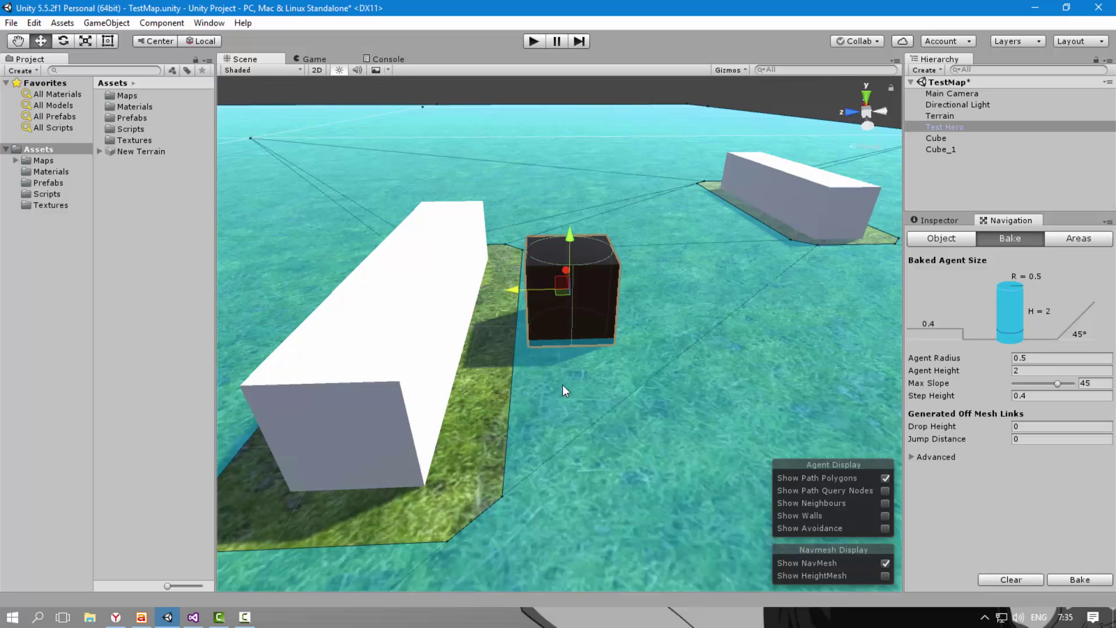
{"action": "left_click_drag", "start_coordinate": [519, 295], "coordinate": [464, 290]}
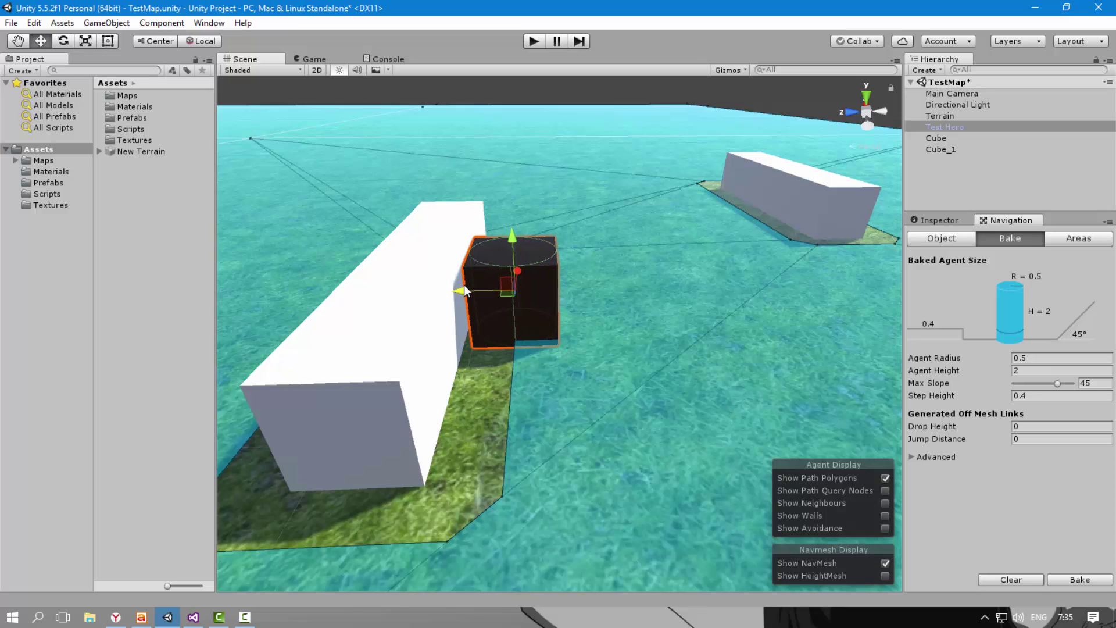
{"action": "left_click_drag", "start_coordinate": [464, 286], "coordinate": [477, 299]}
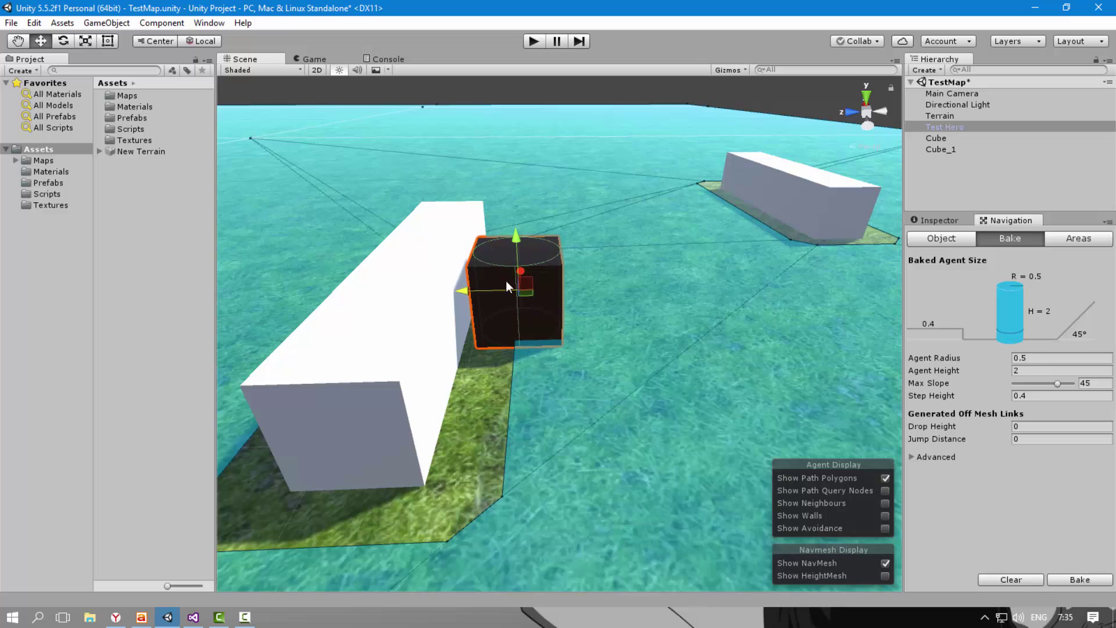
{"action": "left_click_drag", "start_coordinate": [462, 292], "coordinate": [476, 292]}
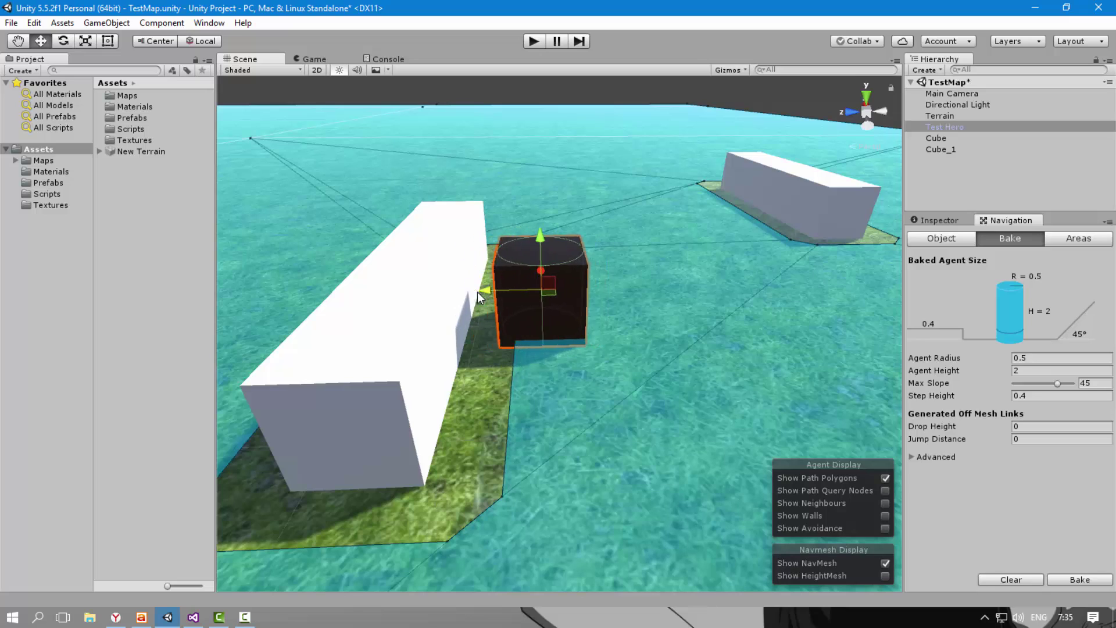
Recheck Agent Radius, push the cube into the block, then return it to open ground
{"action": "left_click", "coordinate": [1033, 358]}
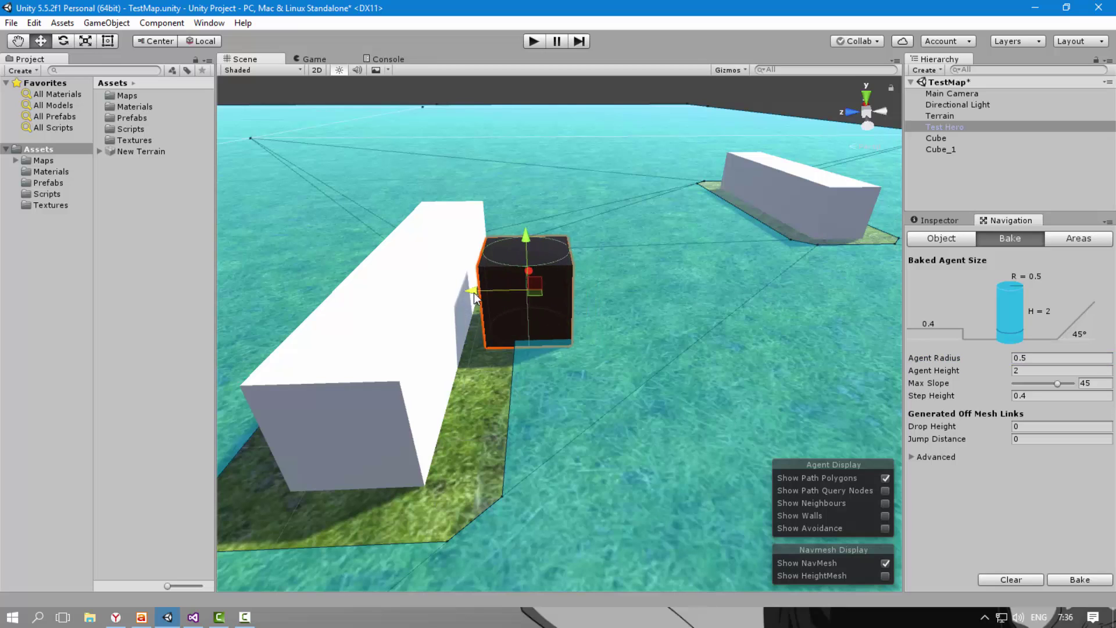
{"action": "left_click_drag", "start_coordinate": [474, 292], "coordinate": [567, 294]}
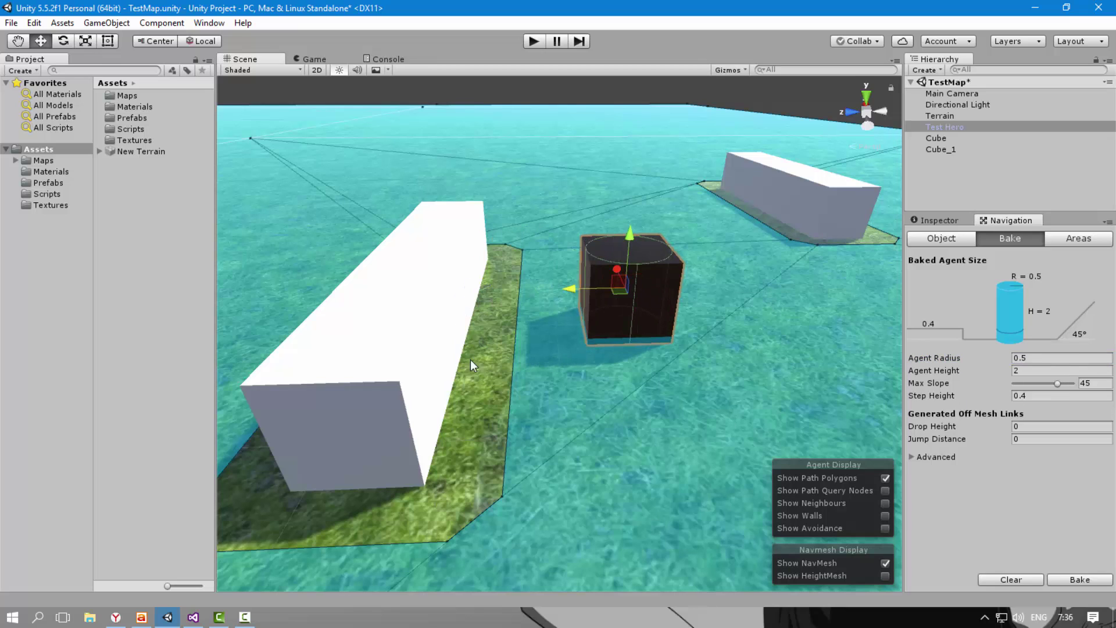
{"action": "left_click_drag", "start_coordinate": [573, 297], "coordinate": [436, 301]}
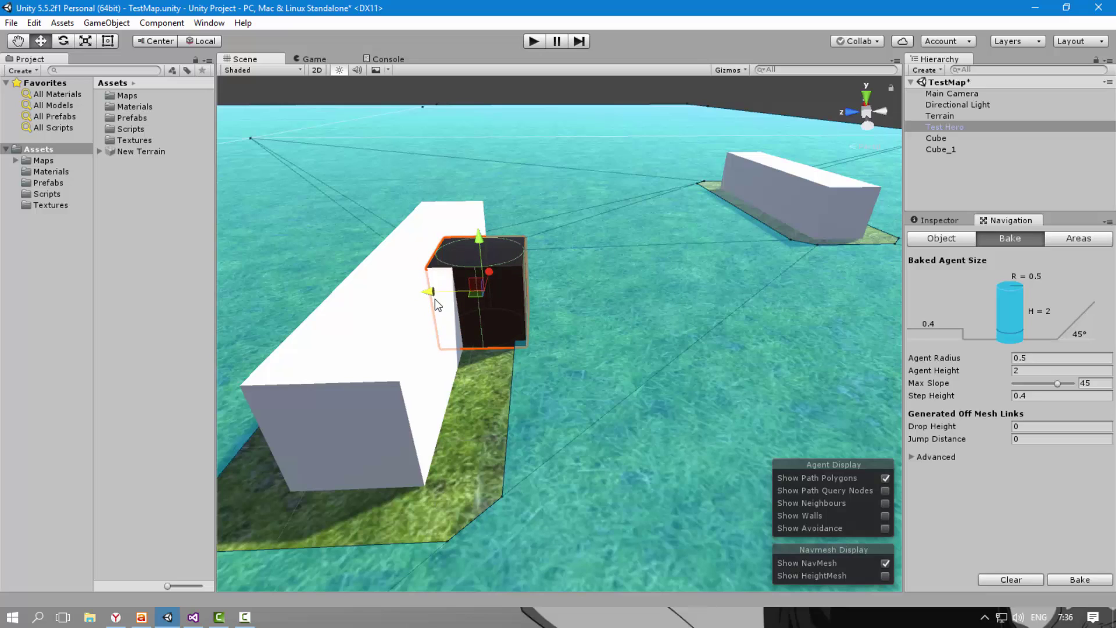
{"action": "left_click_drag", "start_coordinate": [435, 299], "coordinate": [707, 323]}
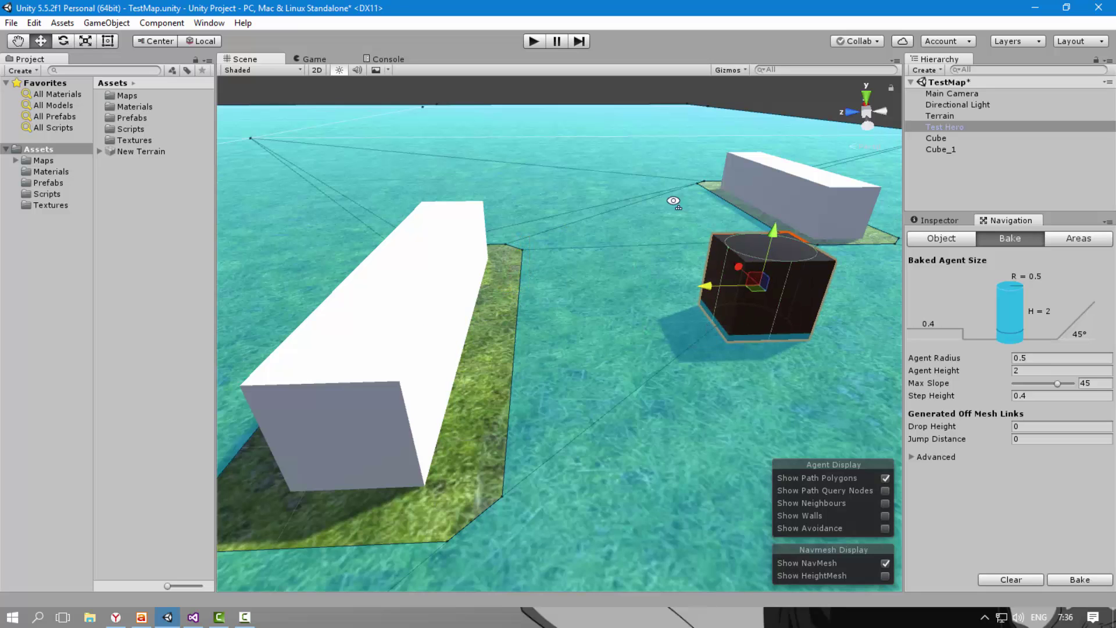
{"action": "left_click_drag", "start_coordinate": [673, 202], "coordinate": [515, 262], "text": "alt"}
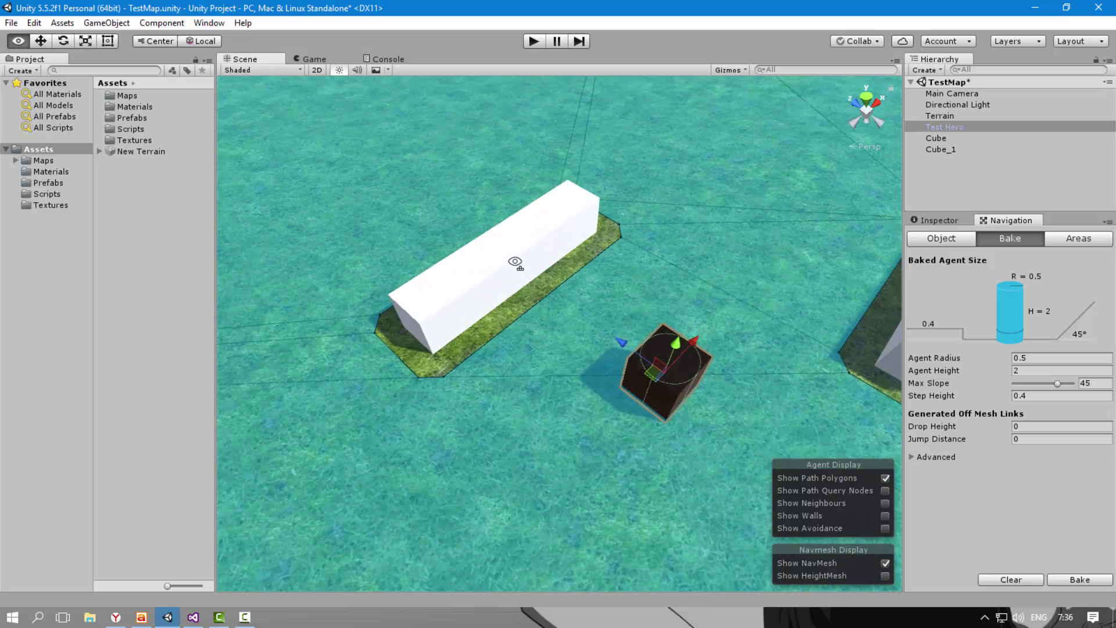
{"action": "left_click_drag", "start_coordinate": [515, 263], "coordinate": [798, 183], "text": "alt"}
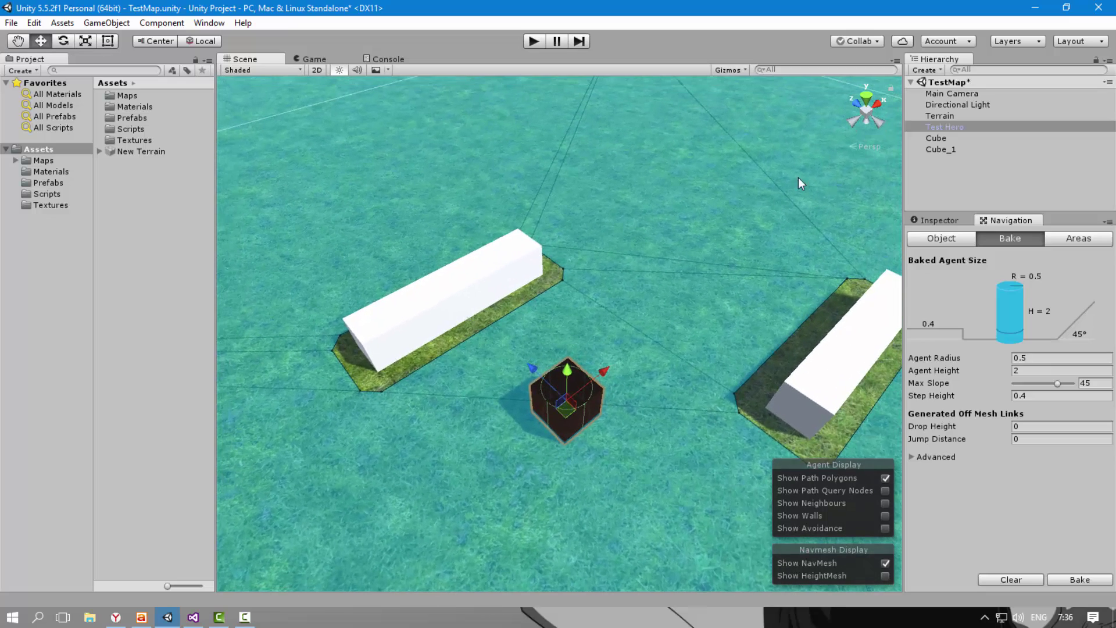
Set Test Hero's Nav Mesh Agent Angular Speed to 220 and enter Play mode
{"action": "left_click", "coordinate": [937, 220]}
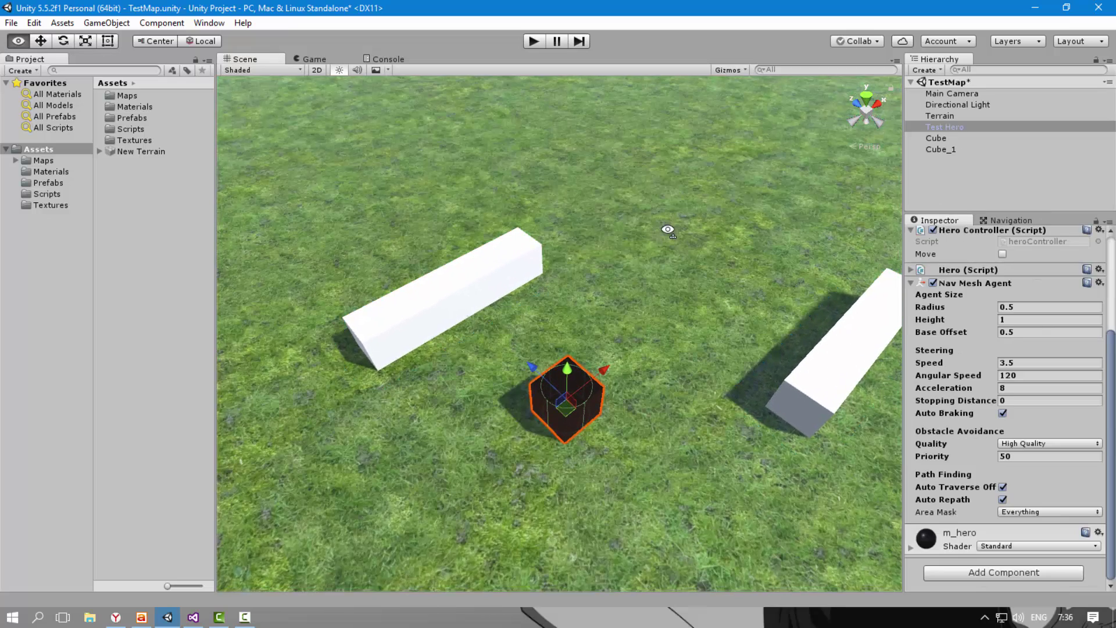
{"action": "left_click_drag", "start_coordinate": [667, 229], "coordinate": [519, 224], "text": "alt"}
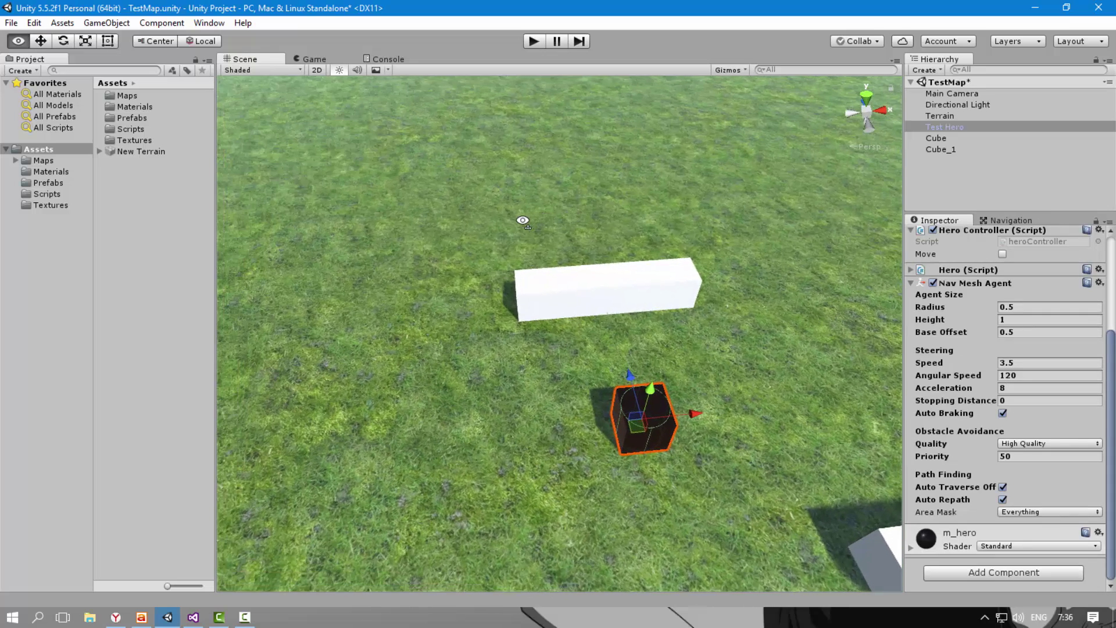
{"action": "left_click", "coordinate": [1022, 376]}
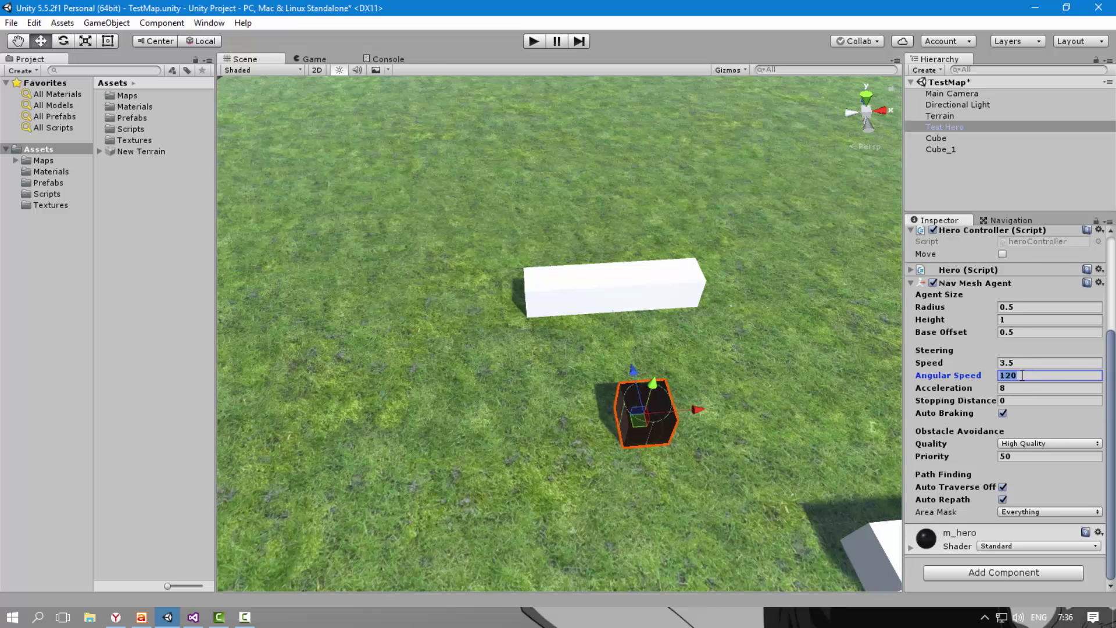
{"action": "left_click", "coordinate": [1006, 375]}
{"action": "left_click", "coordinate": [534, 42]}
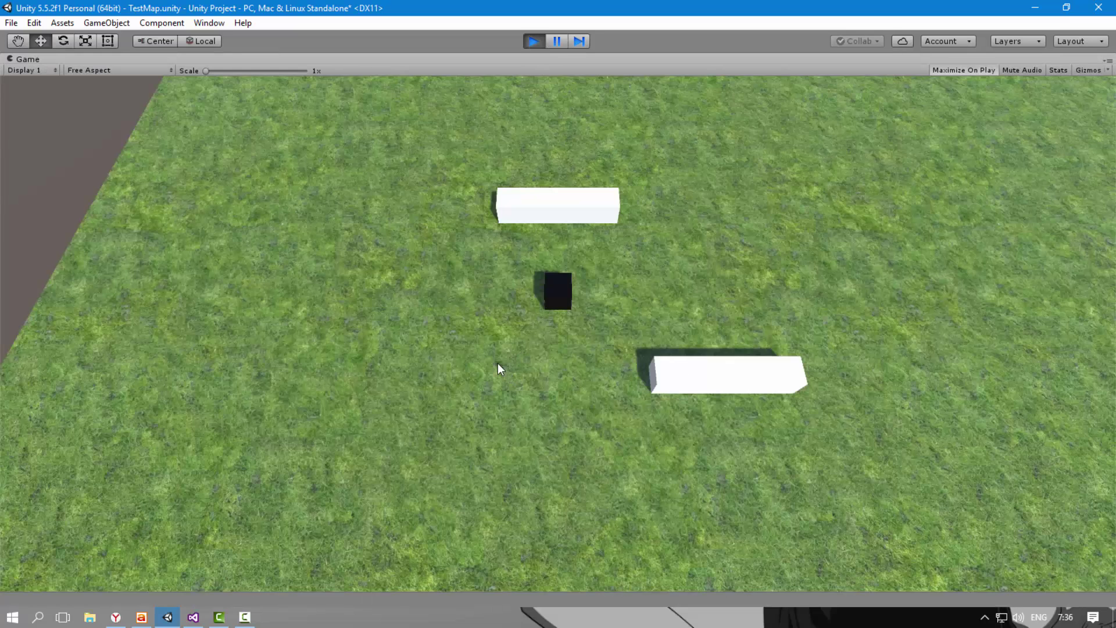
Send the hero cube to three grass spots between the white blocks
{"action": "left_click", "coordinate": [497, 363]}
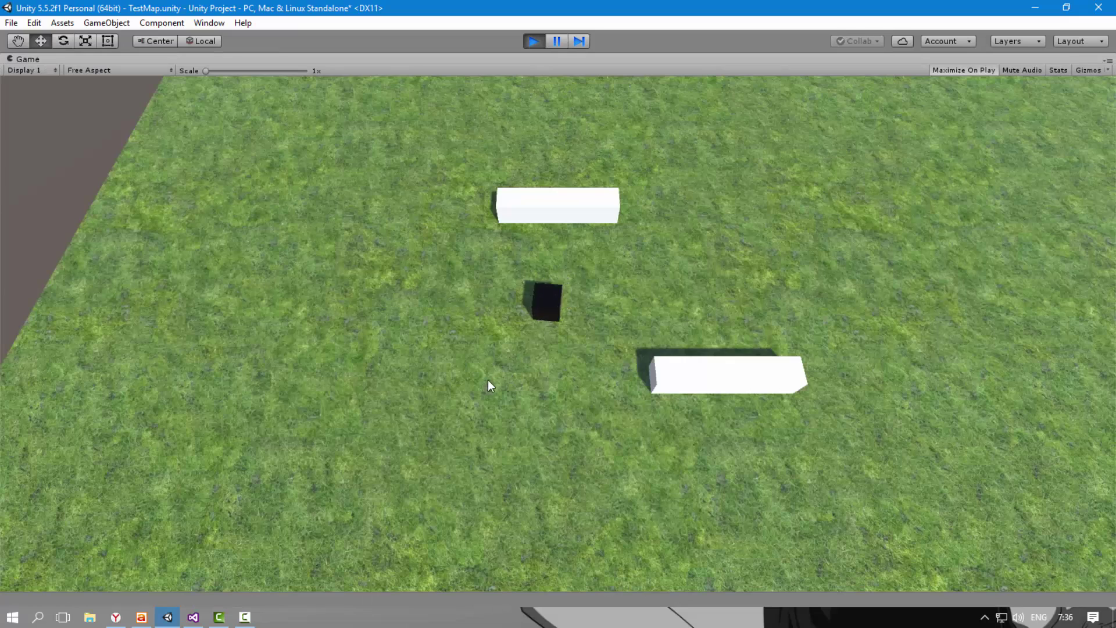
{"action": "left_click", "coordinate": [401, 248]}
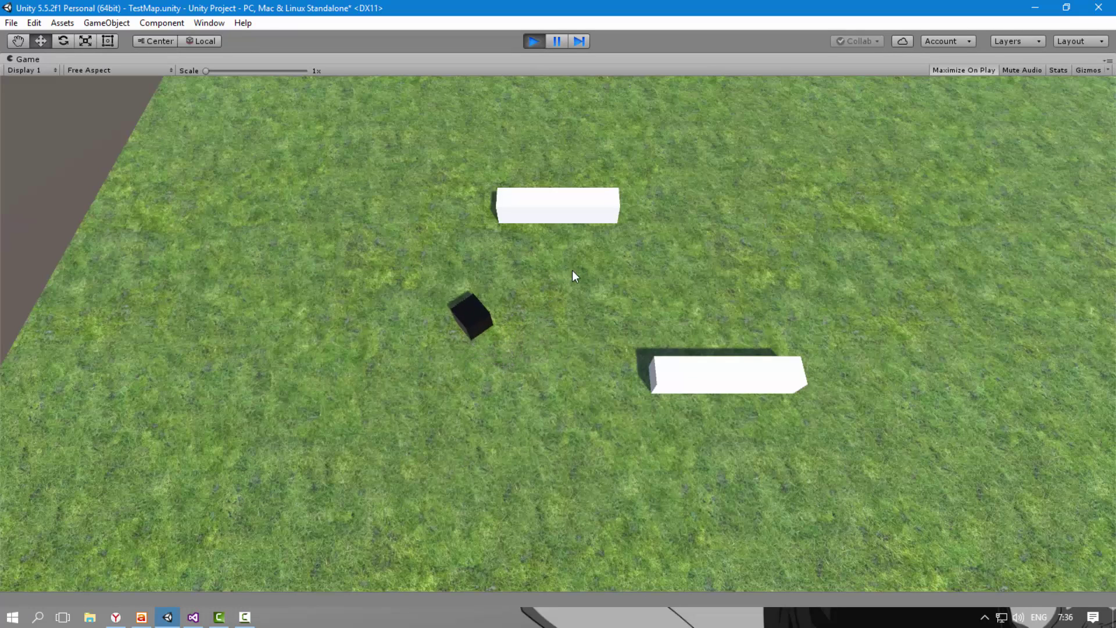
{"action": "left_click", "coordinate": [648, 312]}
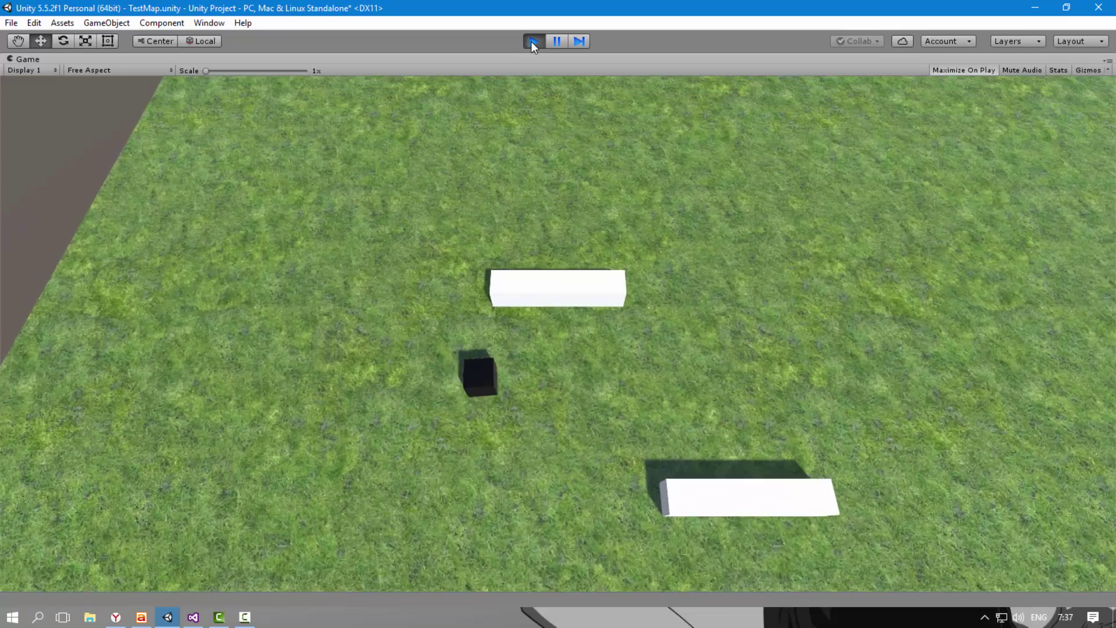
Stop the game, change Angular Speed to 420, and restart Play mode
{"action": "left_click", "coordinate": [533, 41]}
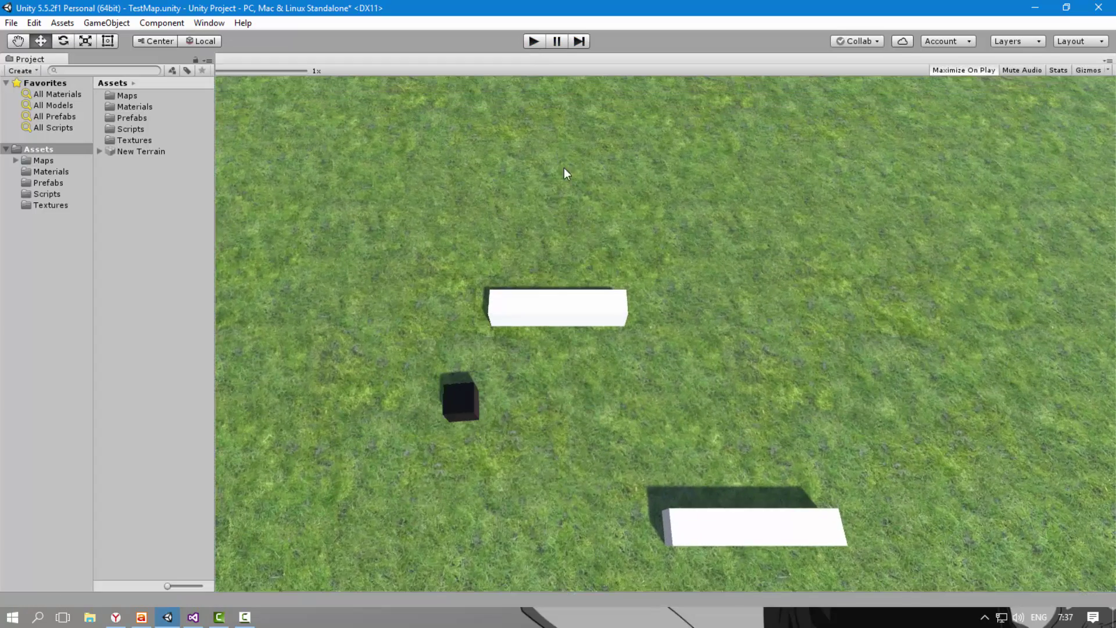
{"action": "left_click_drag", "start_coordinate": [584, 251], "coordinate": [872, 325], "text": "alt"}
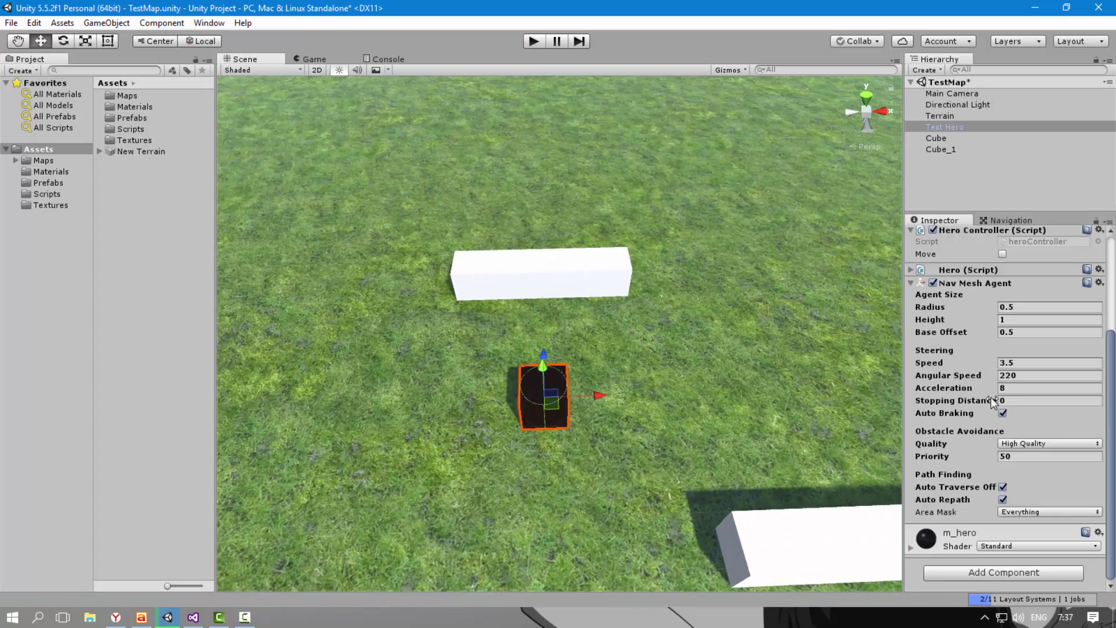
{"action": "left_click", "coordinate": [999, 375]}
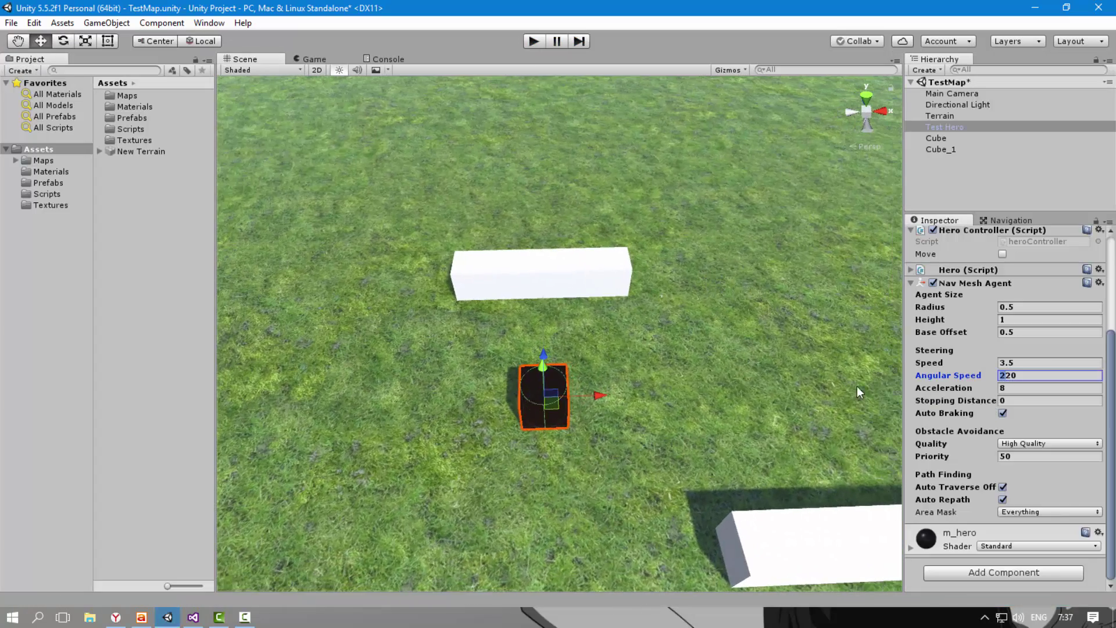
{"action": "type", "text": "4"}
{"action": "left_click", "coordinate": [533, 42]}
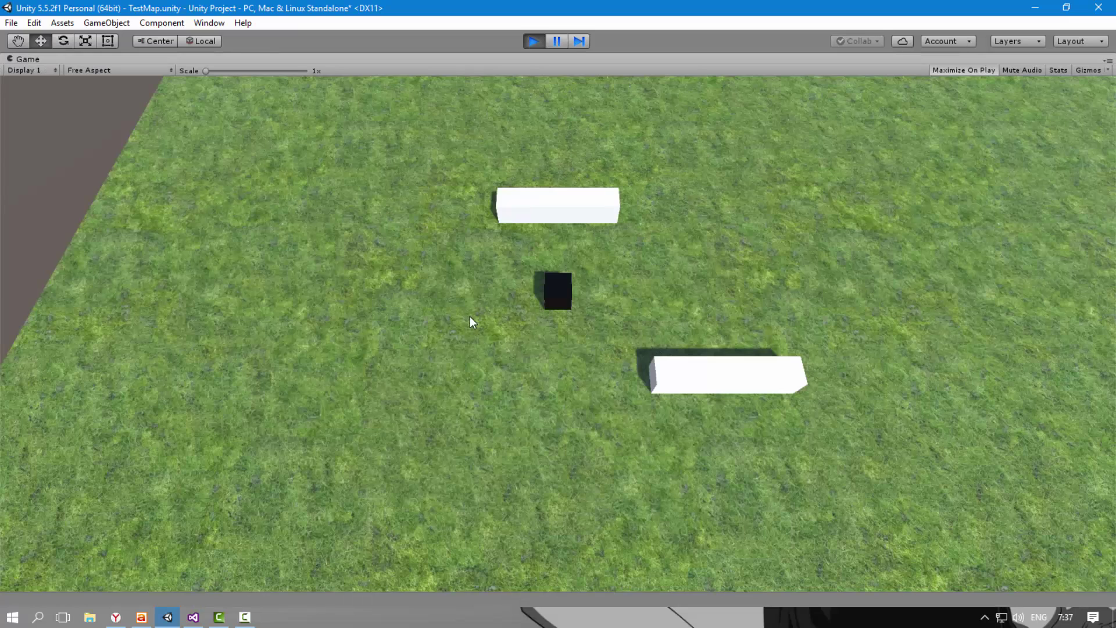
Drive the hero cube back and forth across six grass points, then stop the game
{"action": "left_click", "coordinate": [469, 317]}
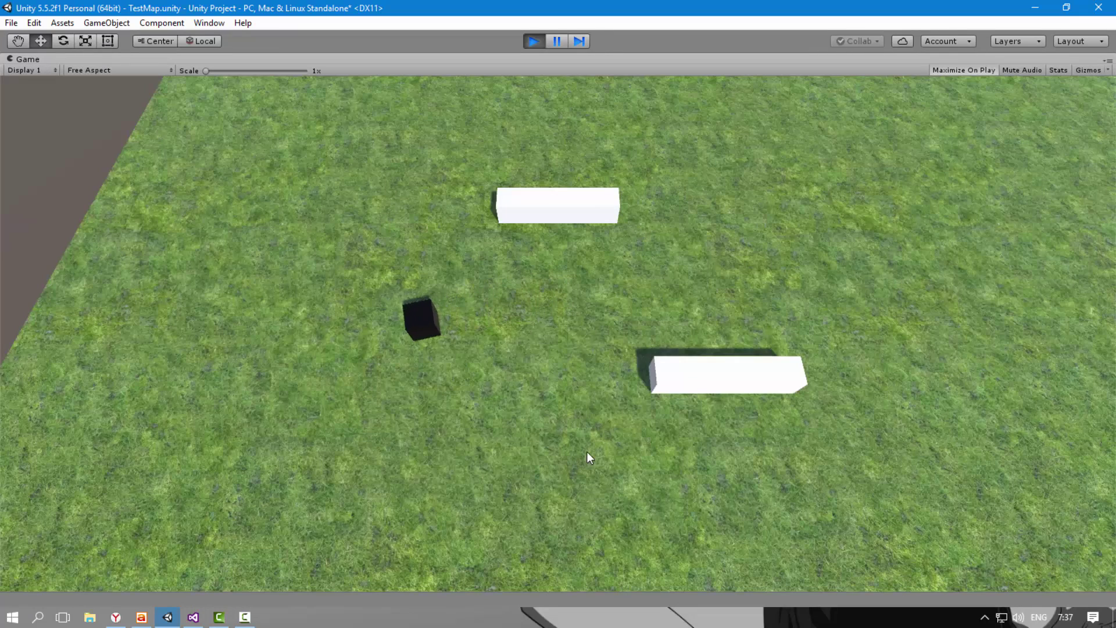
{"action": "left_click", "coordinate": [622, 463]}
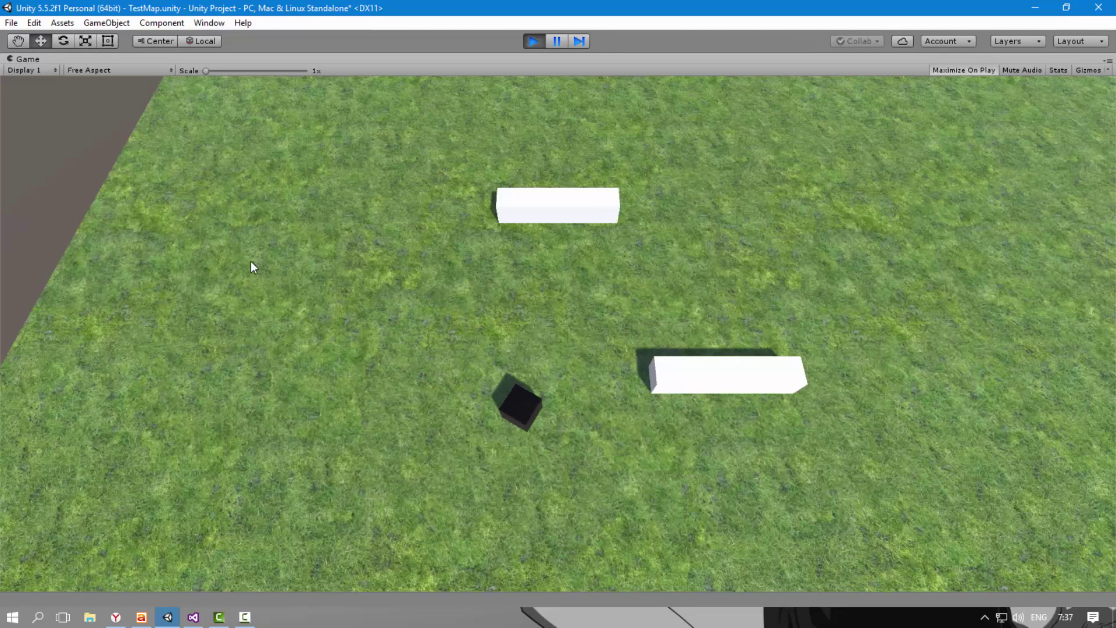
{"action": "left_click", "coordinate": [295, 302]}
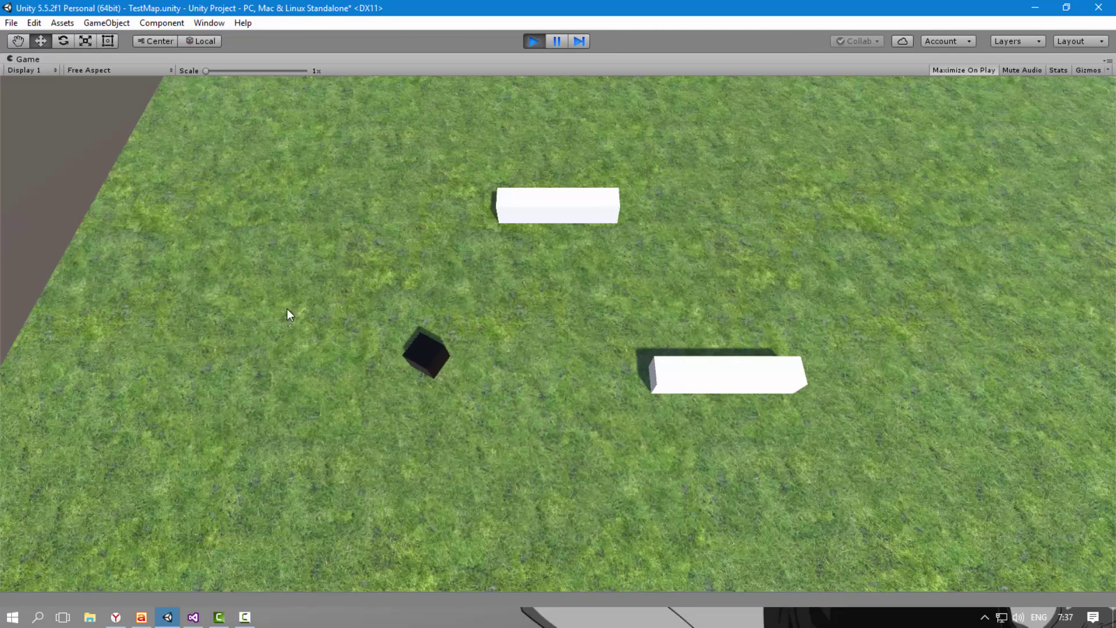
{"action": "left_click", "coordinate": [742, 472]}
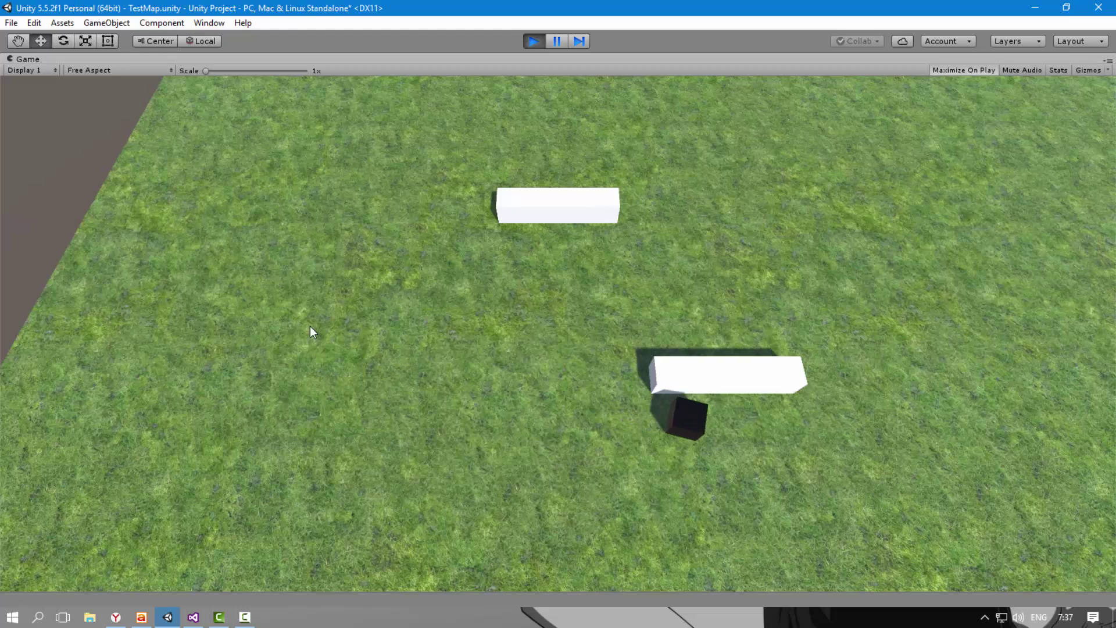
{"action": "left_click", "coordinate": [276, 313]}
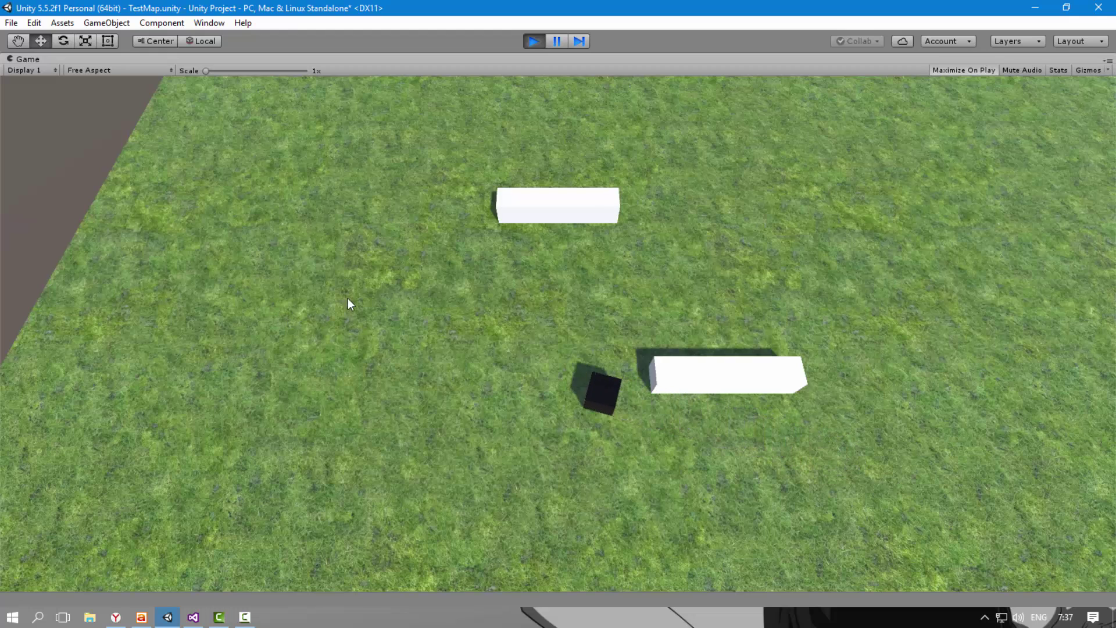
{"action": "left_click", "coordinate": [549, 398]}
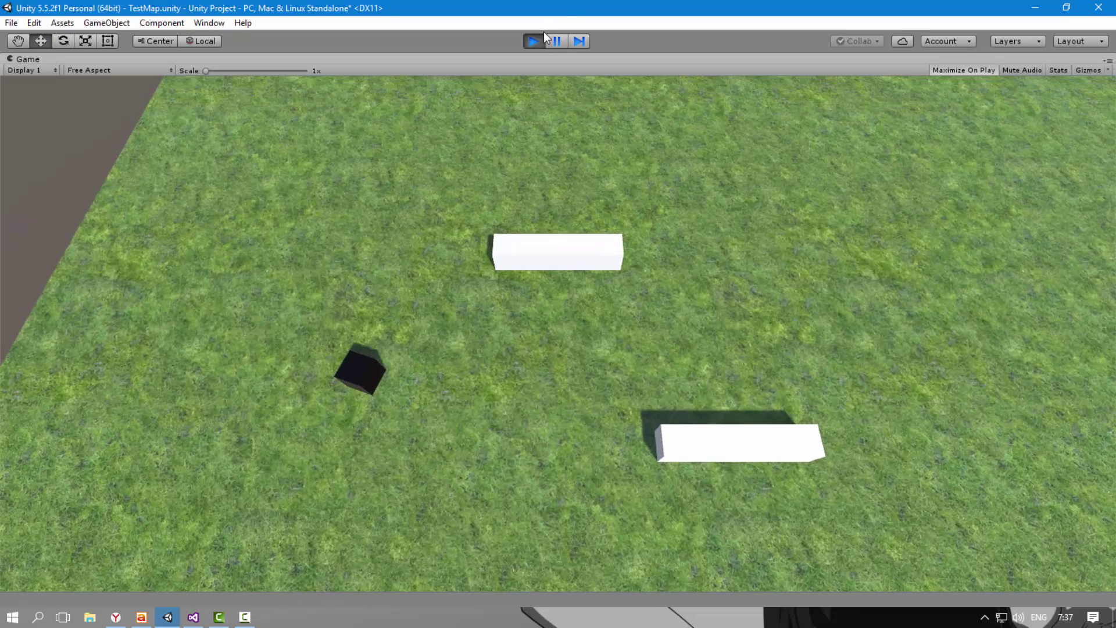
{"action": "left_click", "coordinate": [534, 41]}
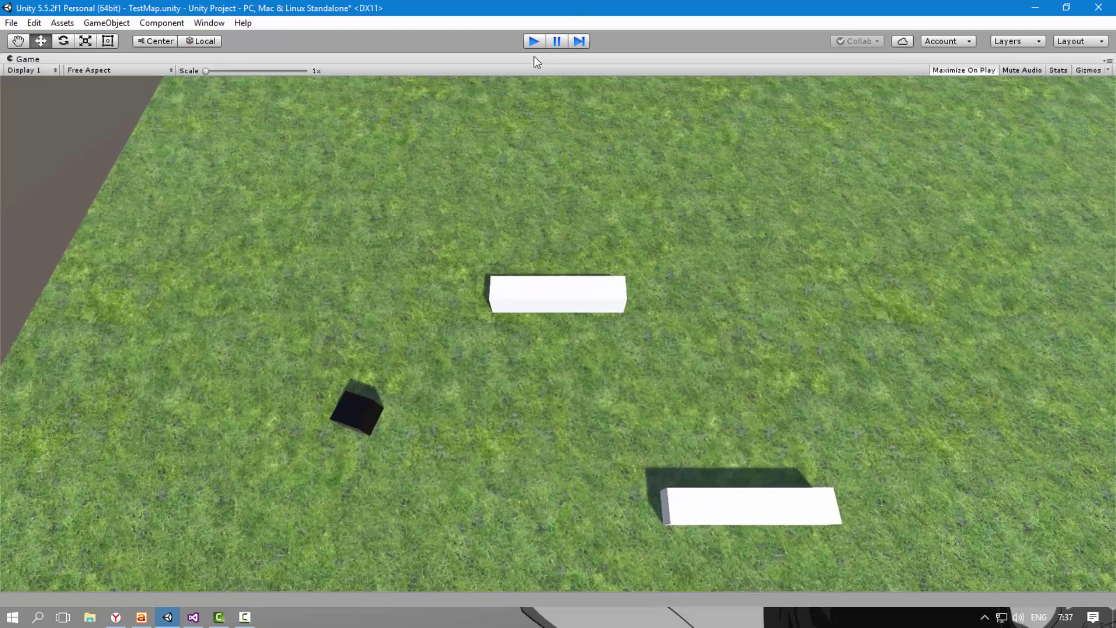
Set Acceleration to 16 and run the game briefly to test it
{"action": "left_click", "coordinate": [1009, 386]}
{"action": "type", "text": "16"}
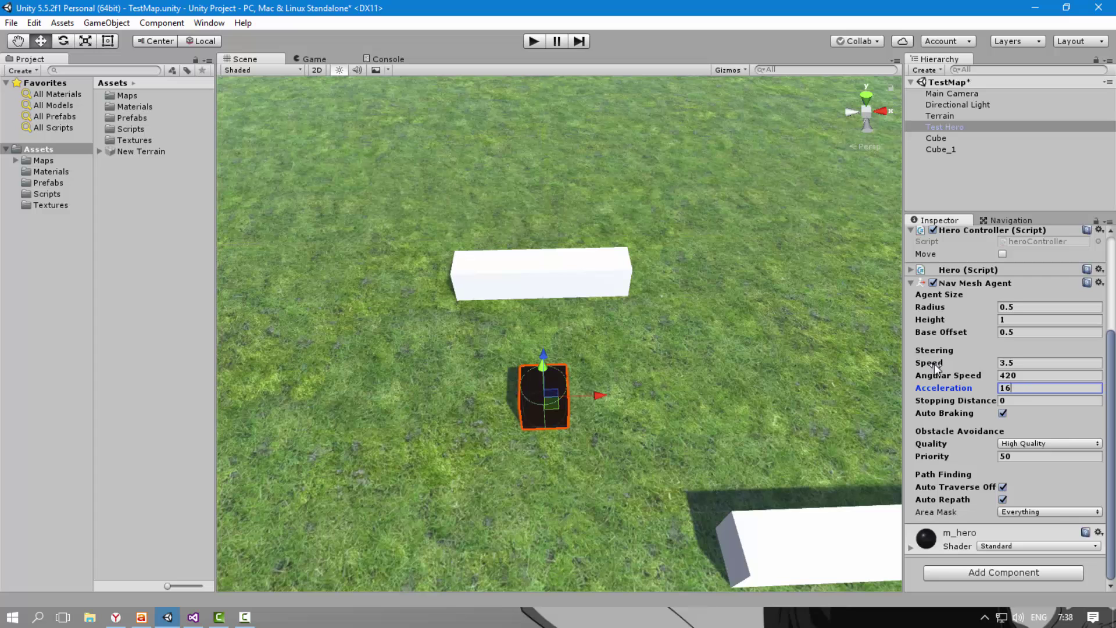
{"action": "left_click", "coordinate": [527, 46]}
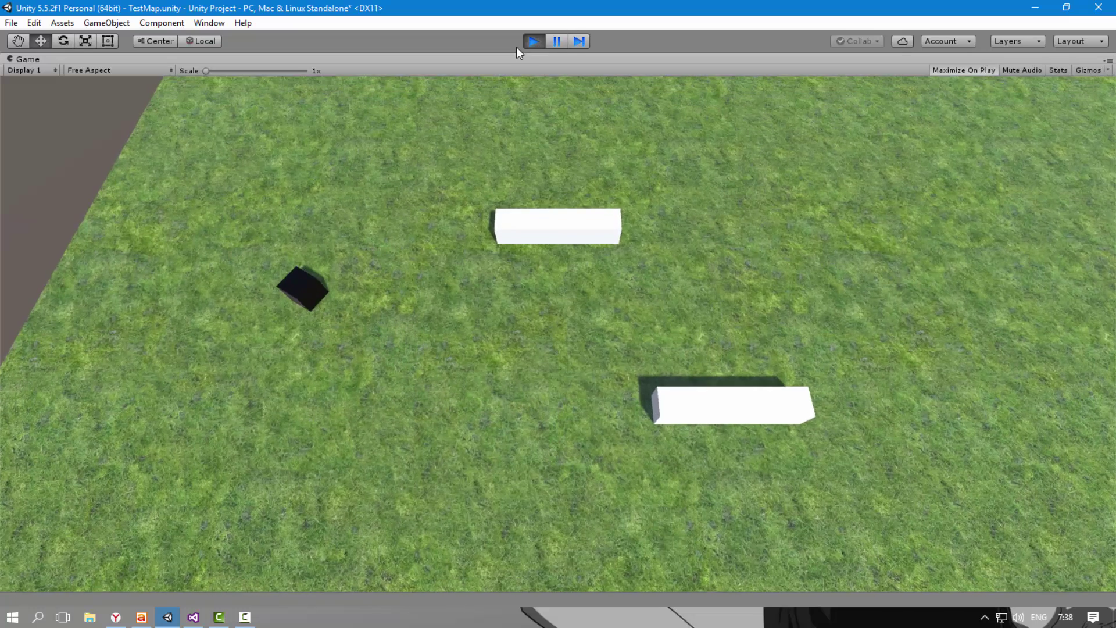
{"action": "left_click", "coordinate": [533, 42]}
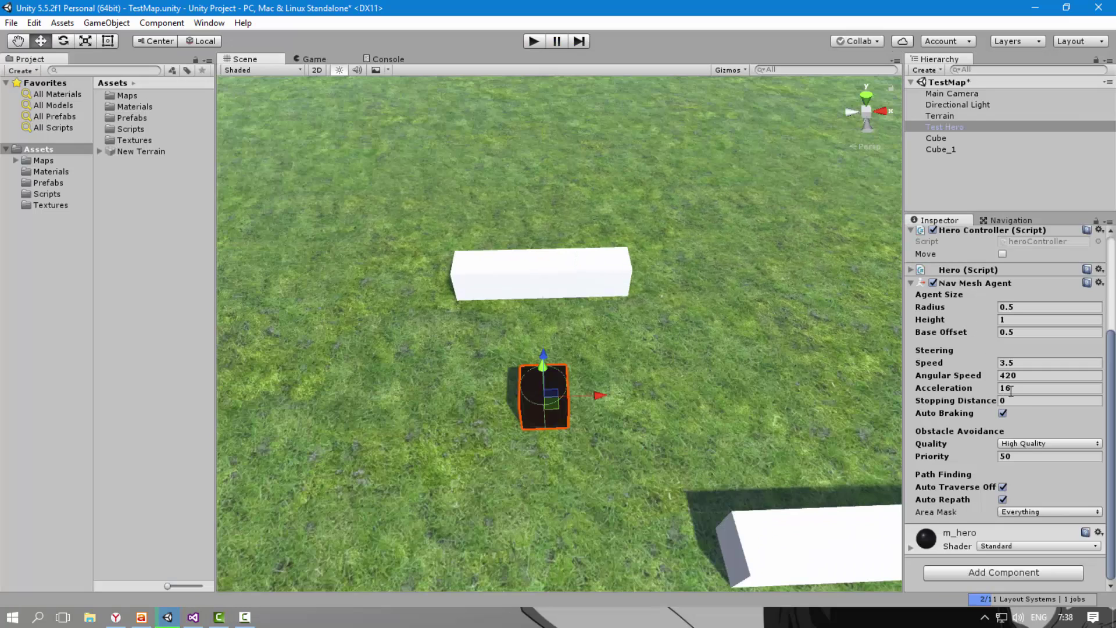
Reset Acceleration to 8, play, and send the hero cube to two ground points
{"action": "left_click", "coordinate": [1013, 389]}
{"action": "type", "text": "8"}
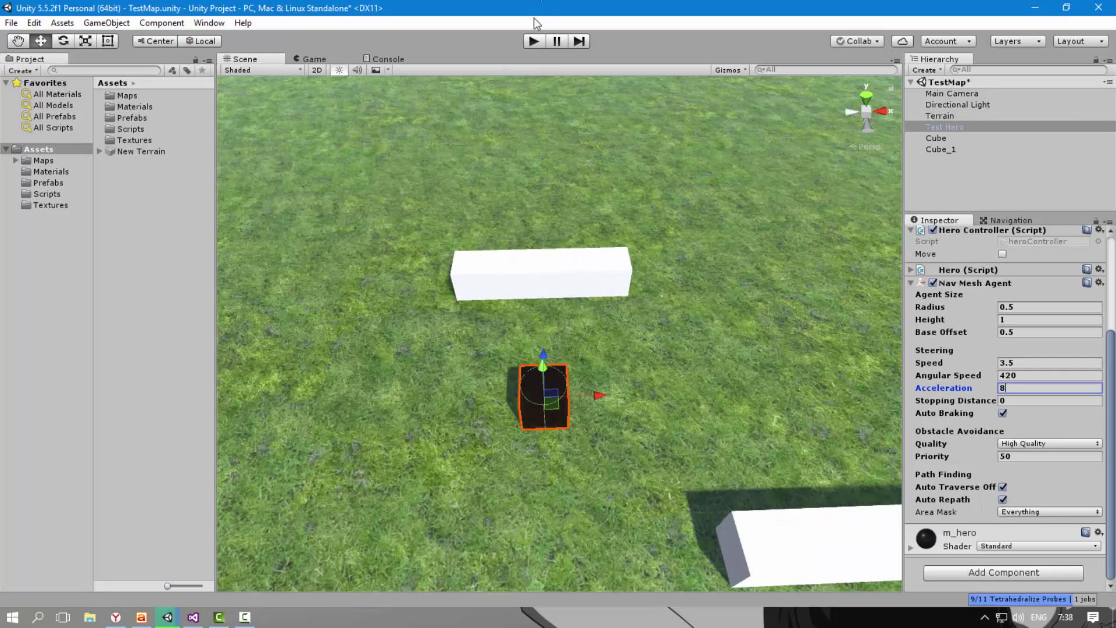
{"action": "left_click", "coordinate": [534, 40]}
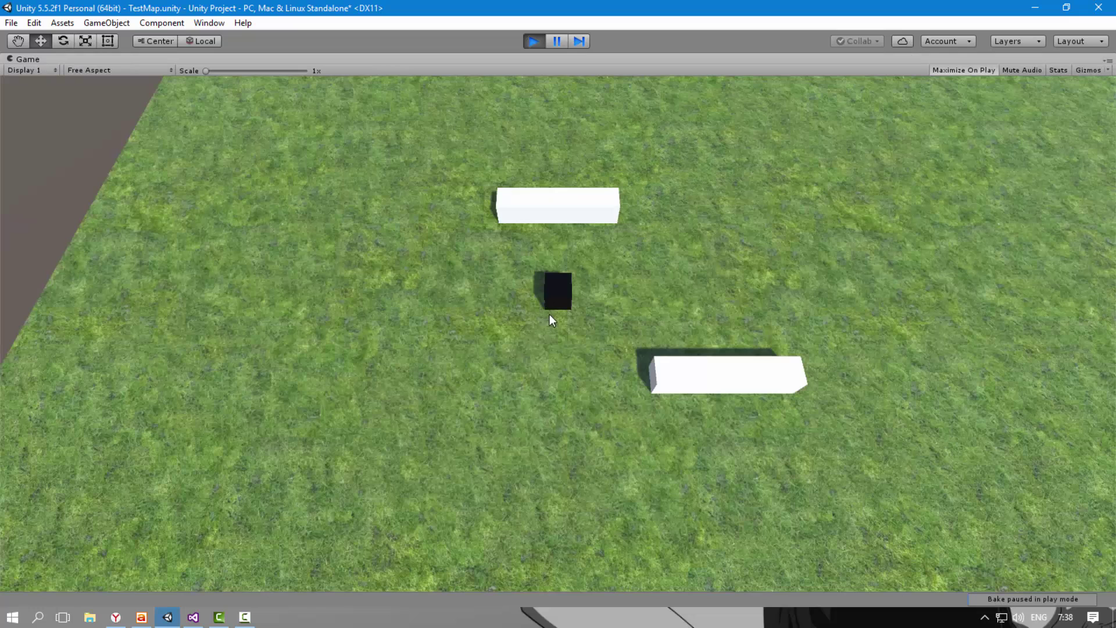
{"action": "left_click", "coordinate": [548, 349]}
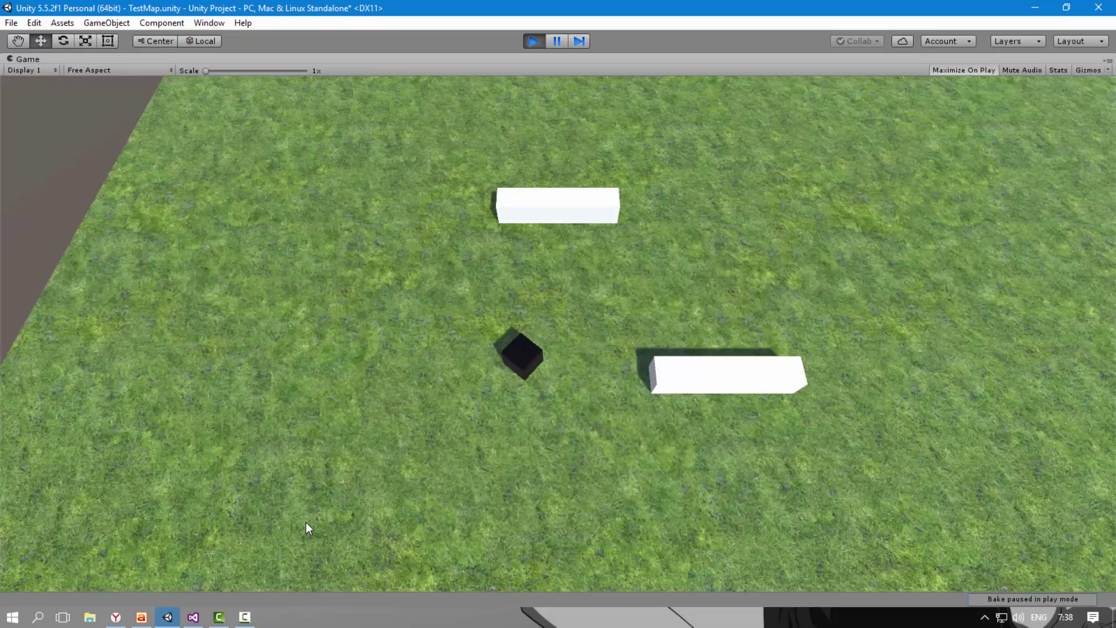
{"action": "left_click", "coordinate": [678, 281]}
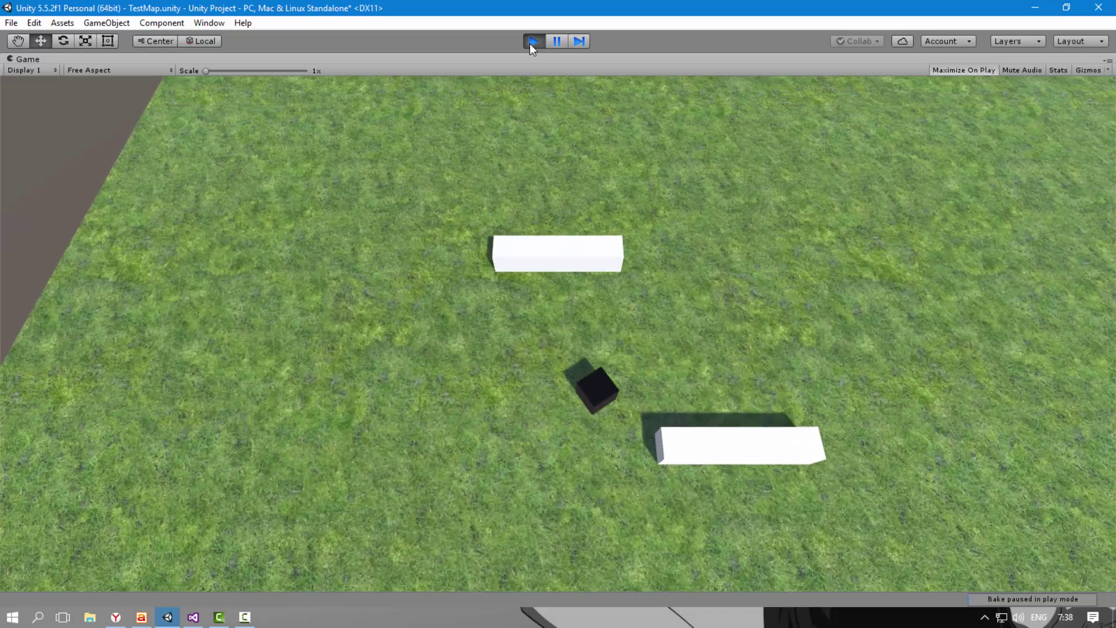
Stop the game, enter 32 for Acceleration, and play again
{"action": "left_click", "coordinate": [532, 41]}
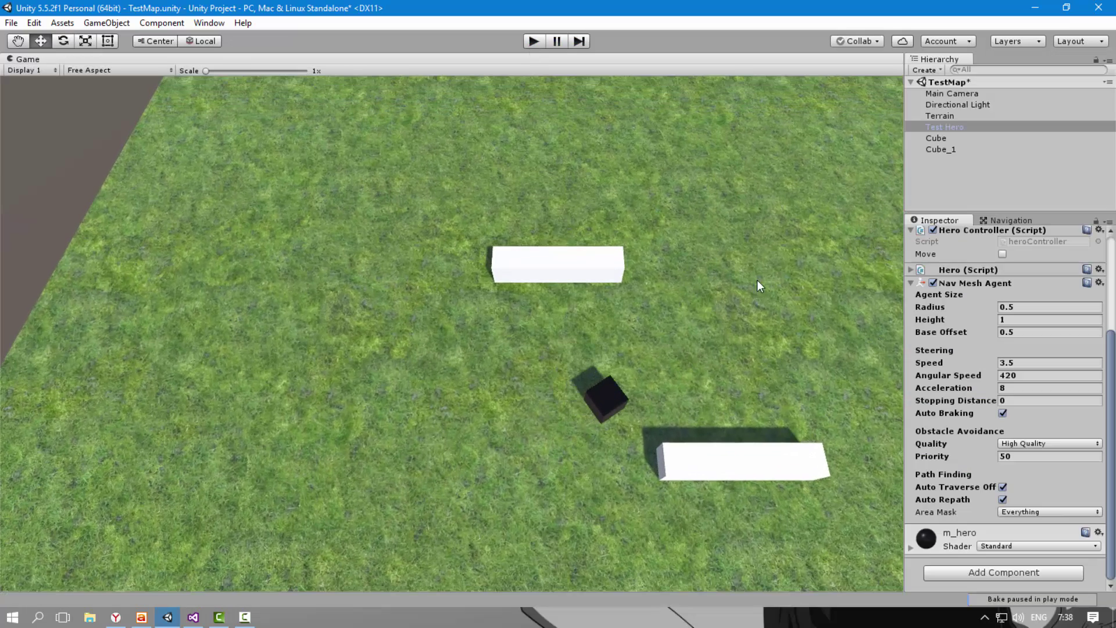
{"action": "left_click", "coordinate": [1010, 387]}
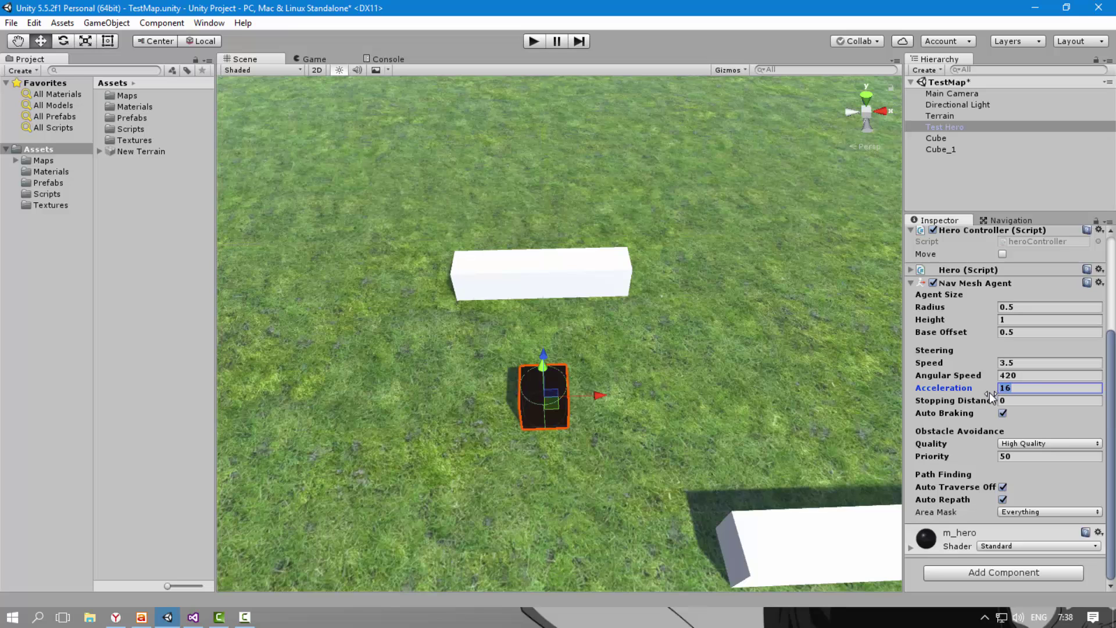
{"action": "type", "text": "32"}
{"action": "left_click", "coordinate": [537, 37]}
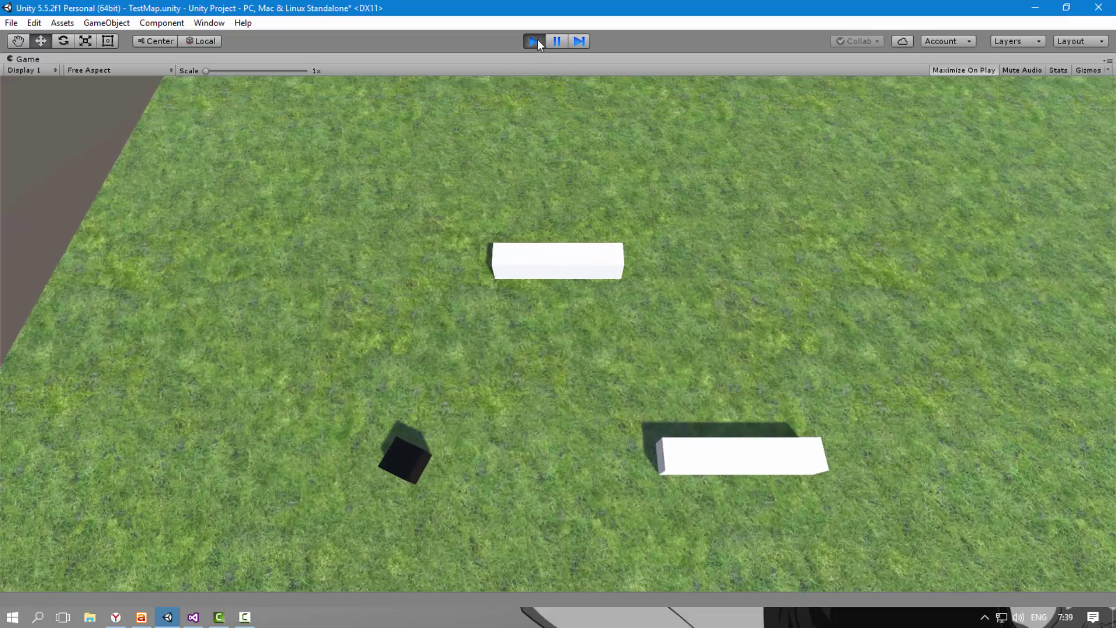
Stop the game, change Angular Speed from 420 to 520, and restart Play mode
{"action": "left_click", "coordinate": [537, 42]}
{"action": "right_click_drag", "start_coordinate": [579, 249], "coordinate": [595, 278]}
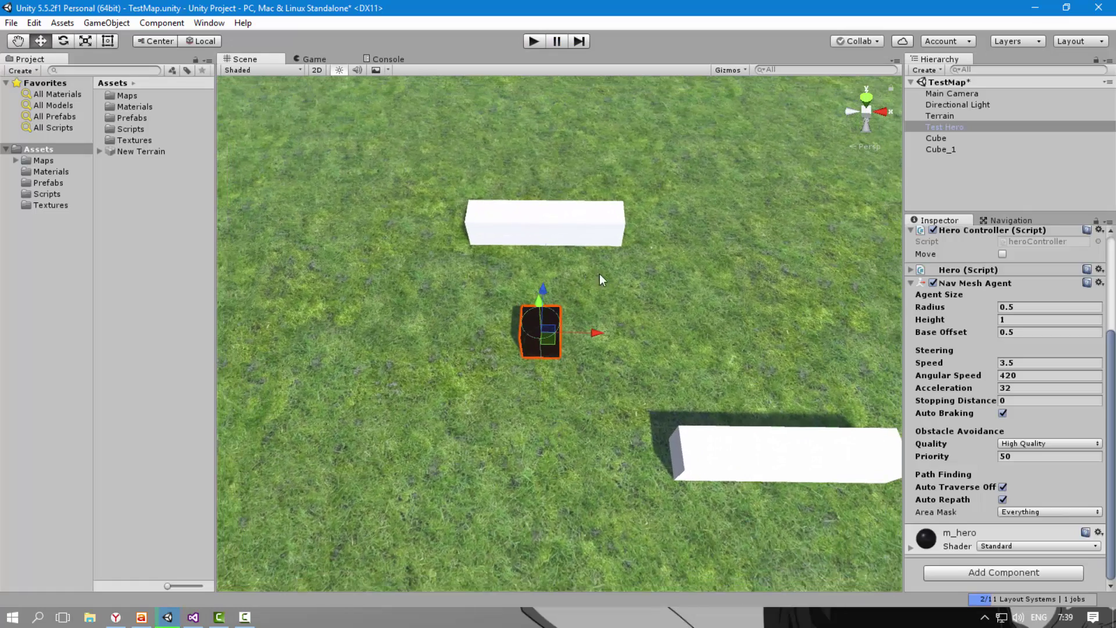
{"action": "left_click", "coordinate": [1001, 375]}
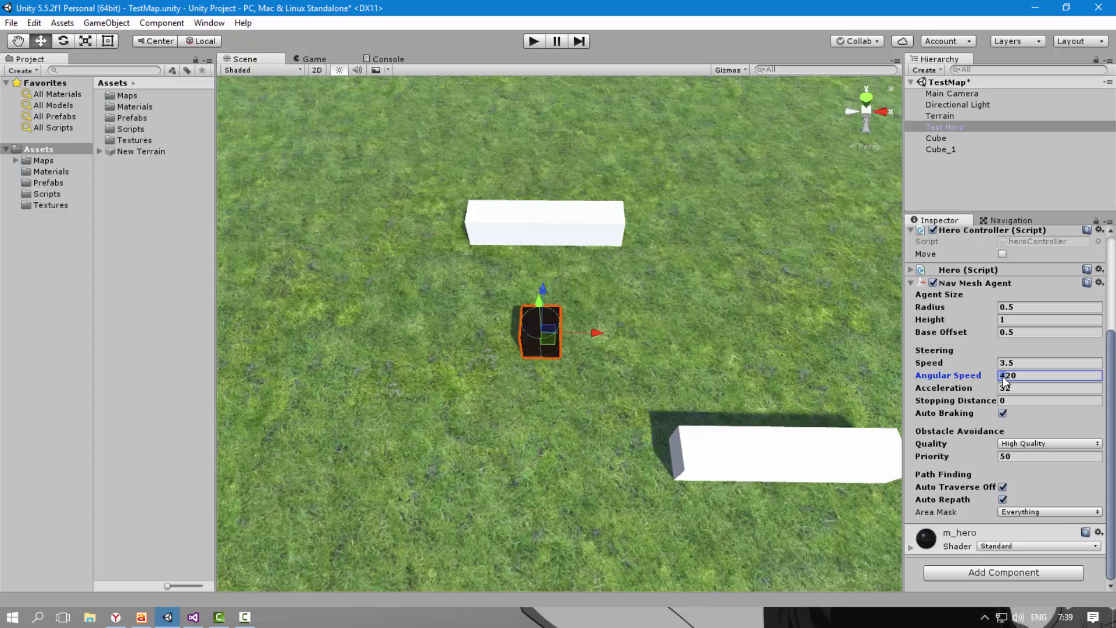
{"action": "type", "text": "5"}
{"action": "left_click", "coordinate": [539, 43]}
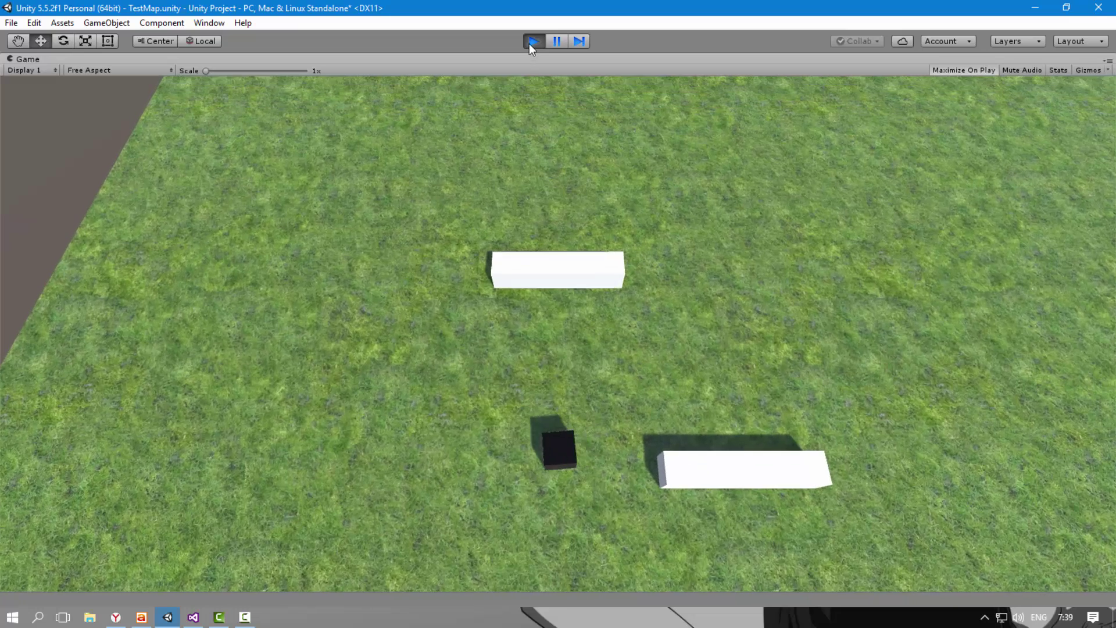
Exit play mode and orbit the Scene view to recentre the hero cube between the blocks
{"action": "left_click", "coordinate": [531, 42]}
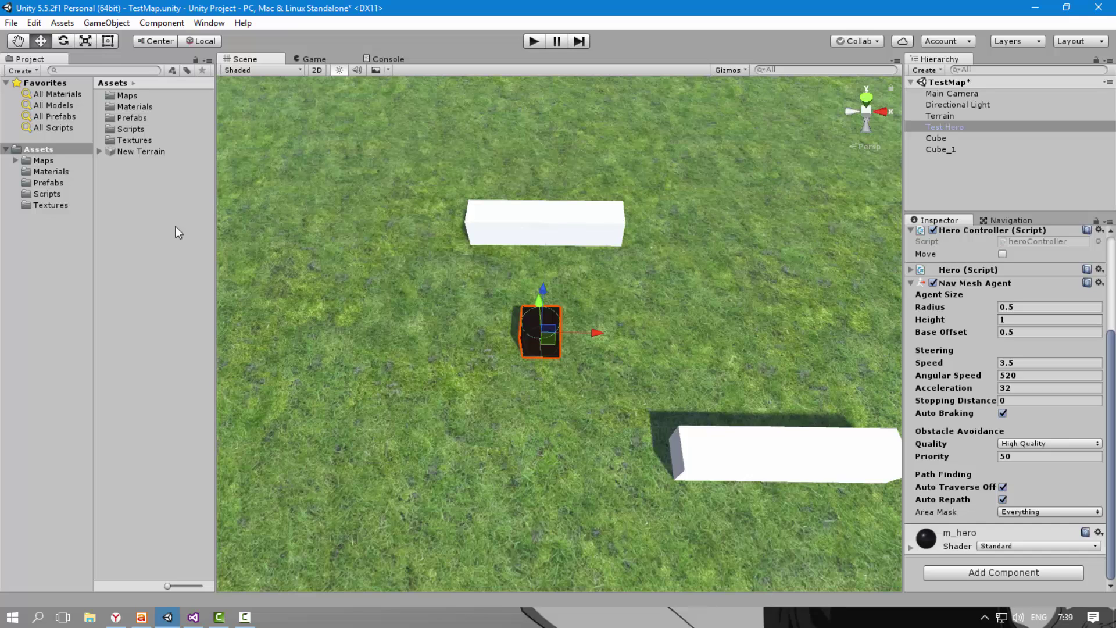
{"action": "left_click_drag", "start_coordinate": [402, 308], "coordinate": [443, 288], "text": "alt"}
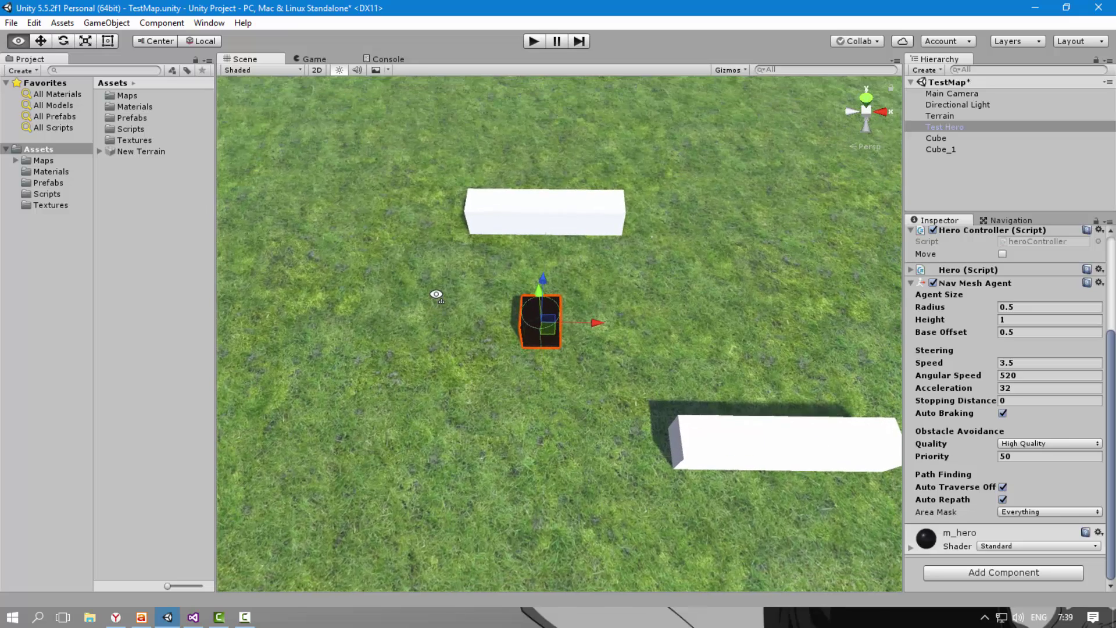
{"action": "left_click_drag", "start_coordinate": [590, 271], "coordinate": [627, 264], "text": "alt"}
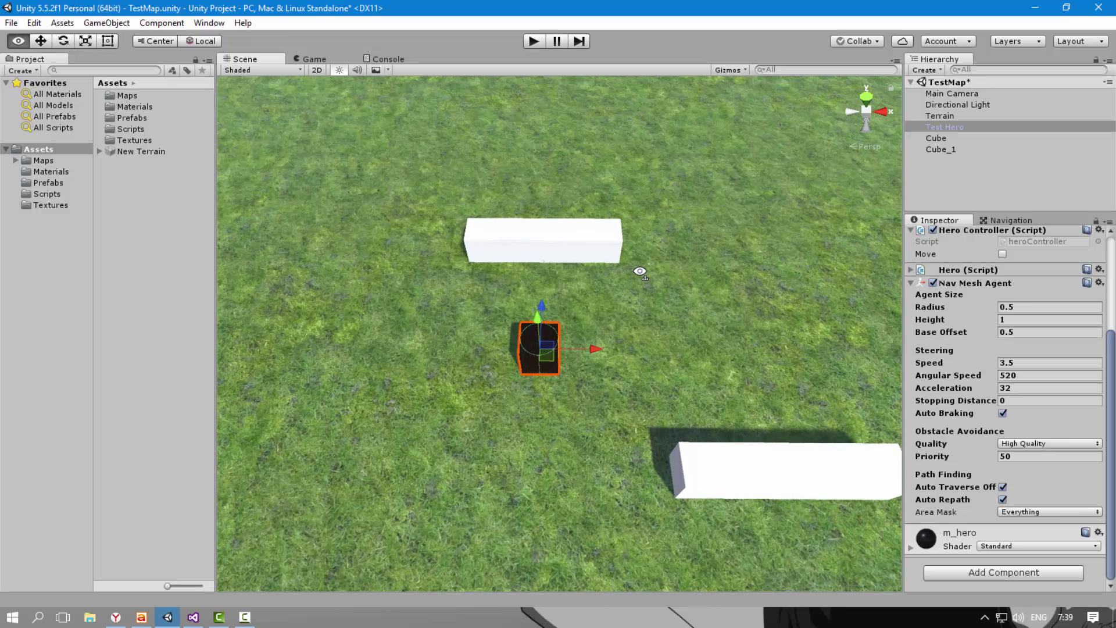